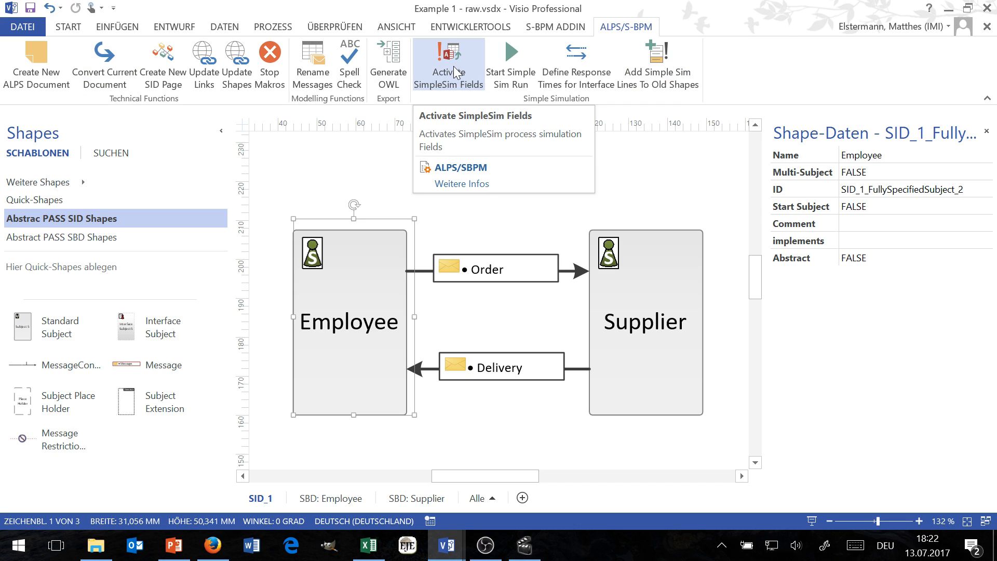
Step: Open the behavior diagram linked to the Employee subject
click(461, 57)
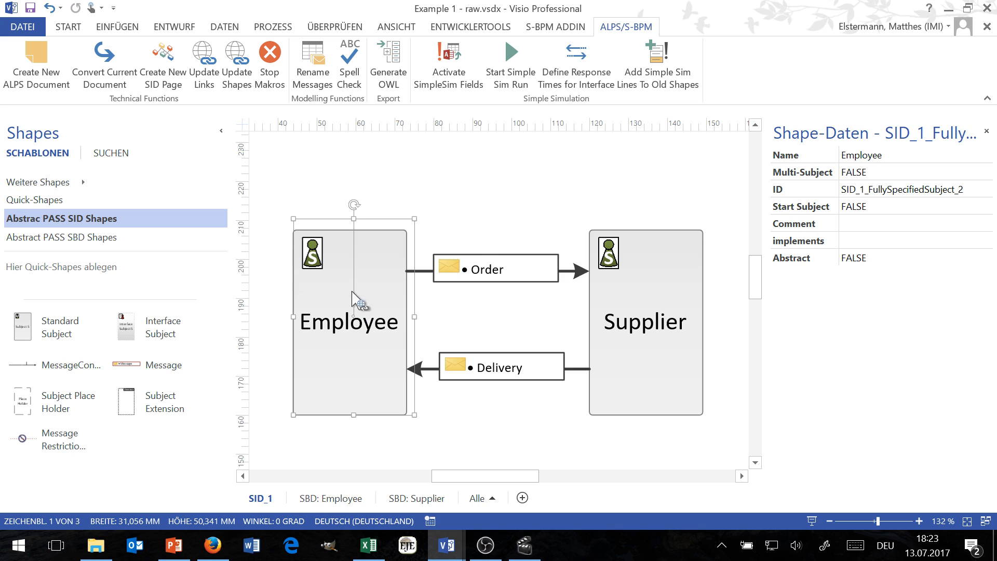
right_click(365, 275)
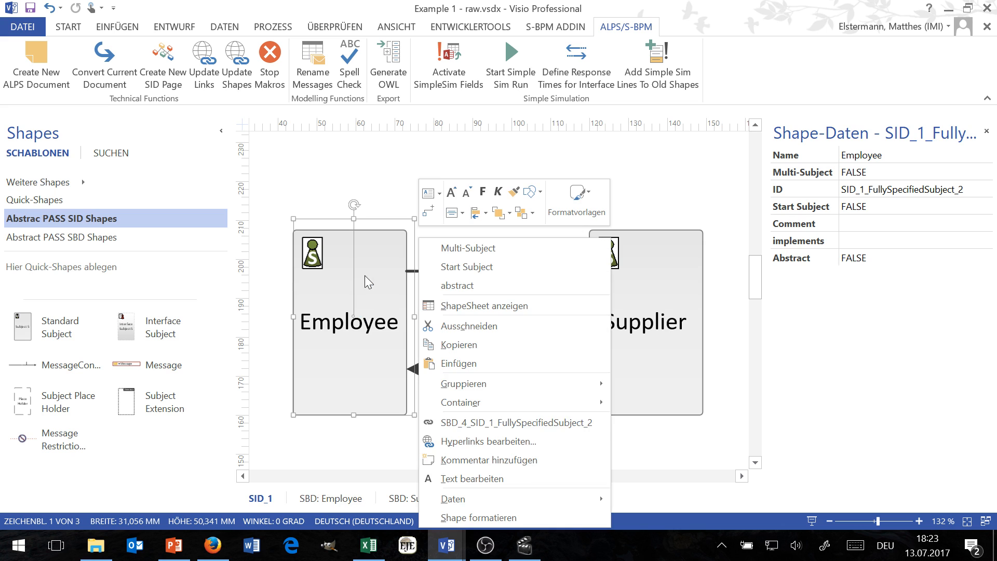
click(518, 422)
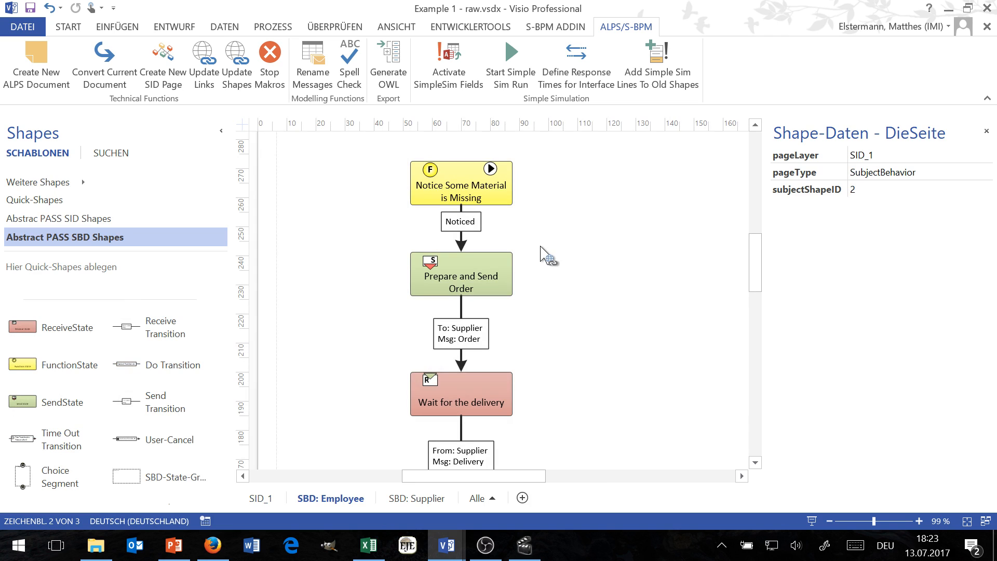
Step: Review the shape data of the Notice Some Material is Missing state
click(439, 176)
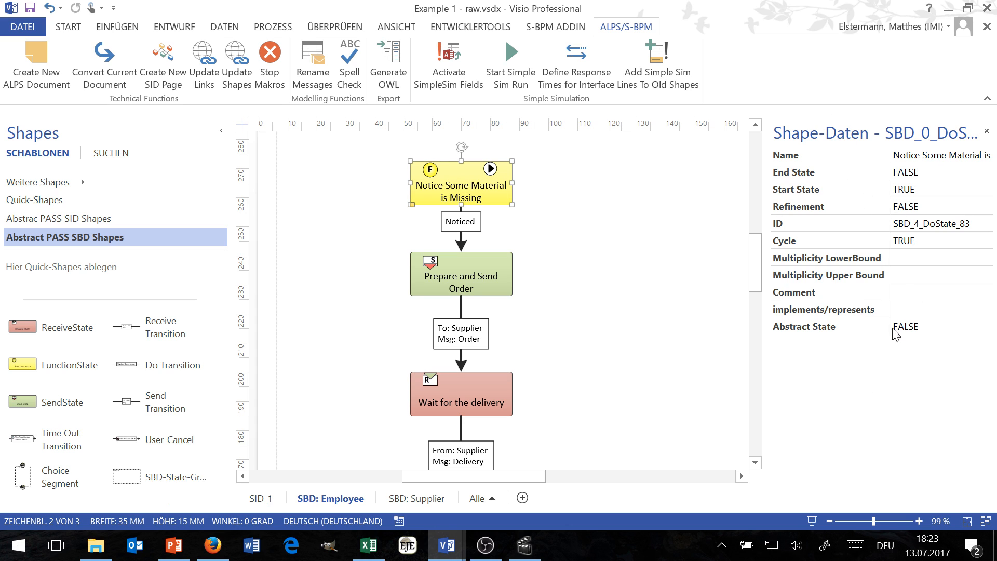
key(Escape)
double_click(450, 188)
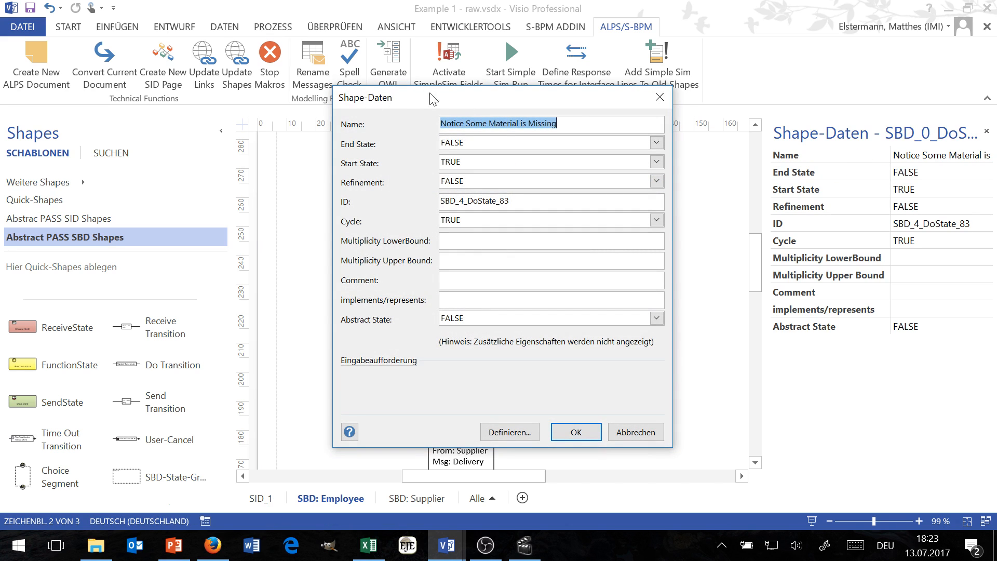
click(669, 94)
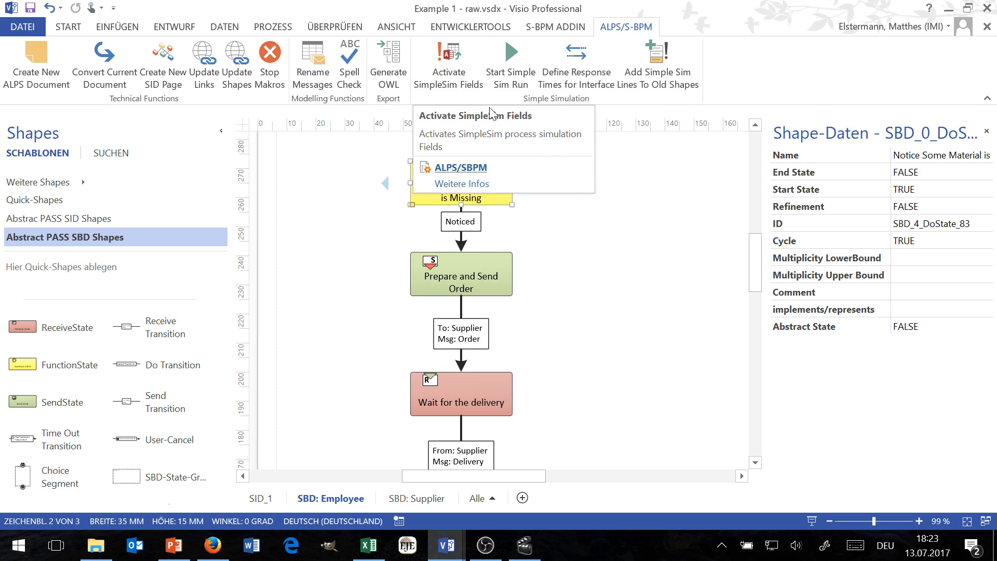
Step: Activate the SimpleSim fields and add the Simple Sim lines to the older shapes
click(448, 65)
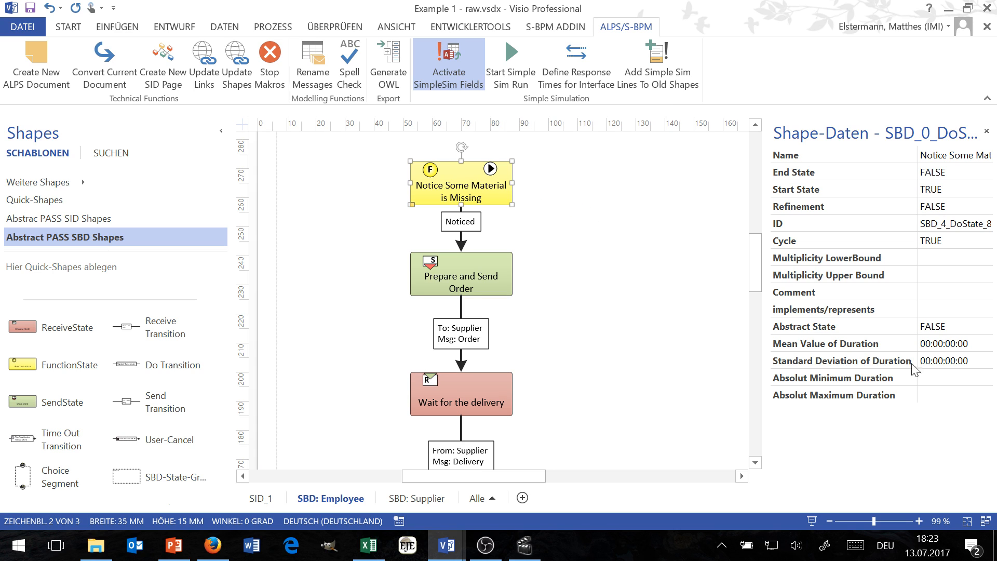
mouse_move(811, 347)
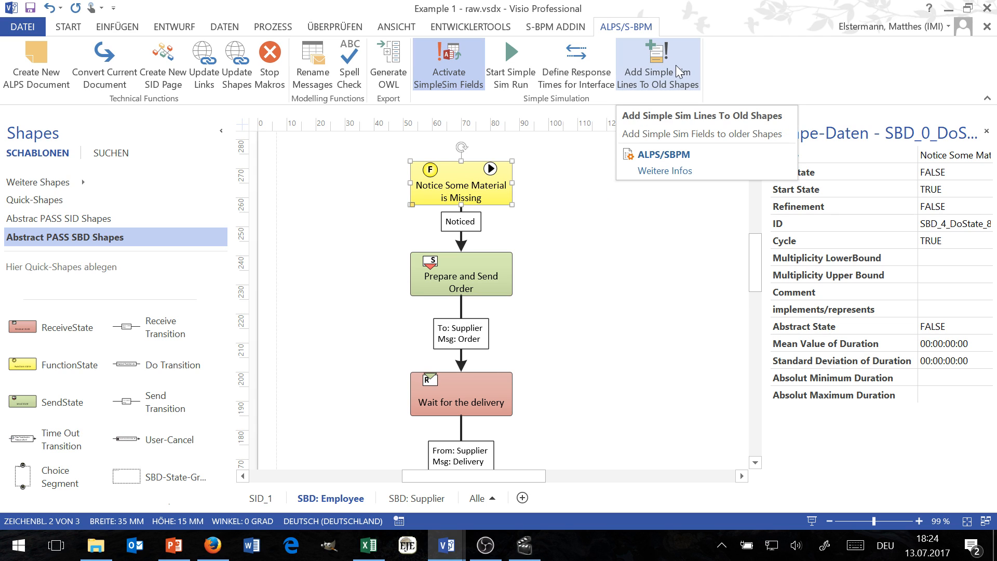
click(678, 45)
click(582, 261)
click(475, 187)
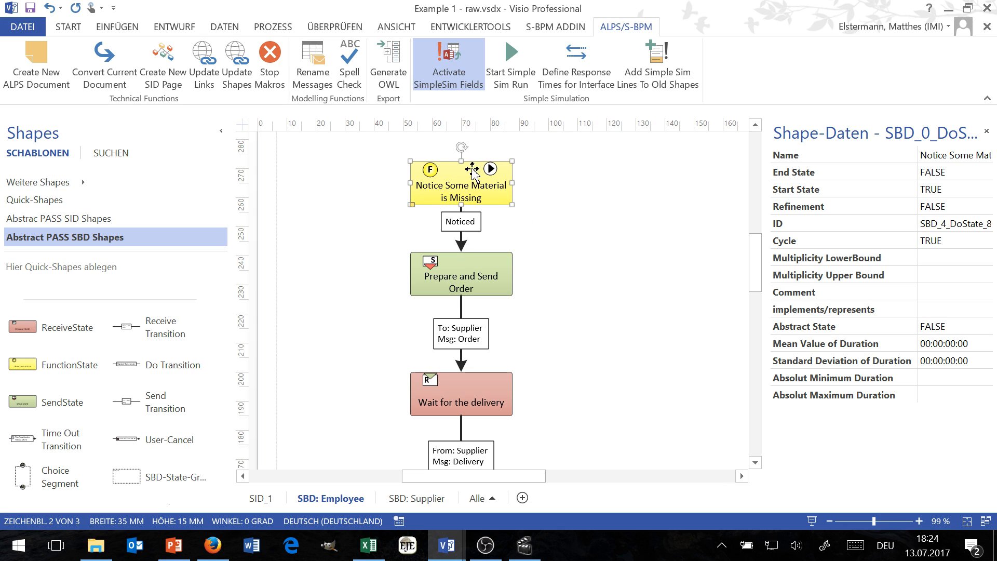
click(489, 283)
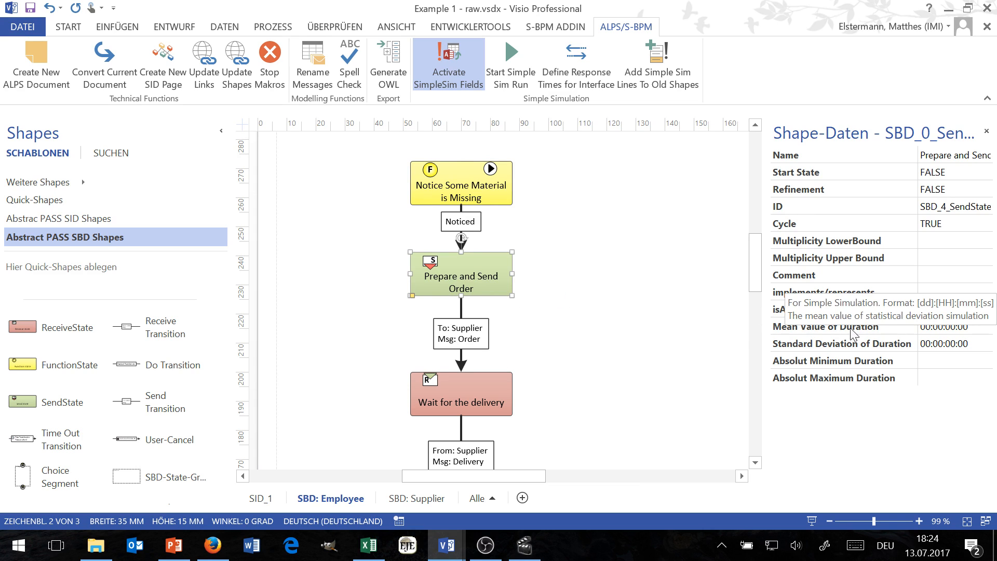
double_click(486, 272)
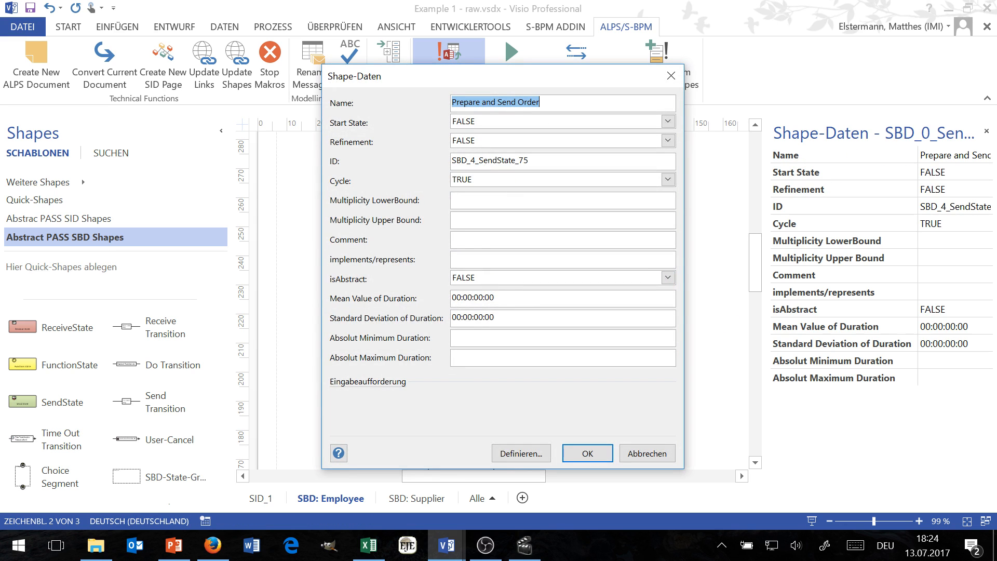
click(494, 298)
text(5)
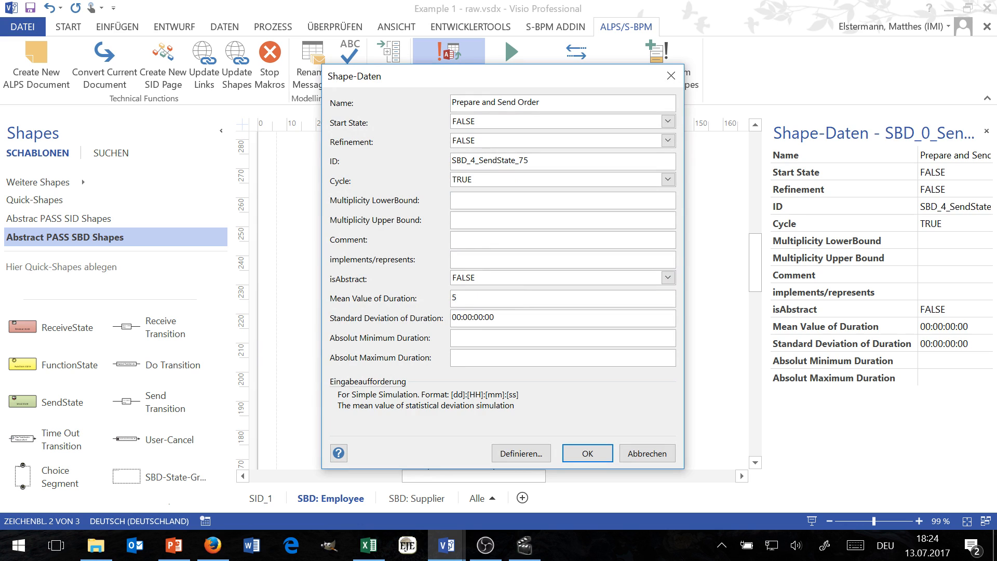
key(Escape)
Step: Try to set the Mean Value of Duration of the Prepare and Send Order state to 00:00:05:00
double_click(500, 266)
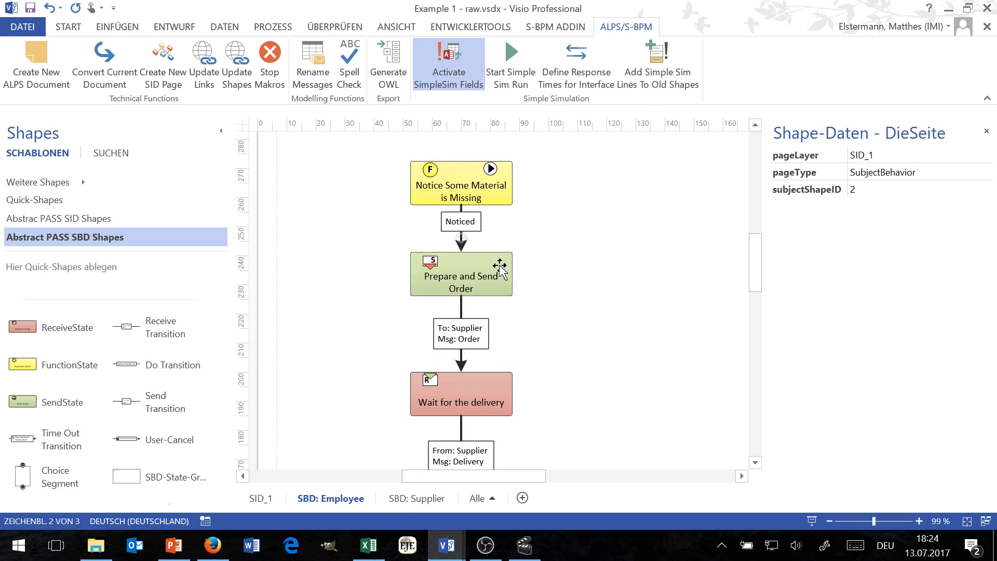
click(542, 296)
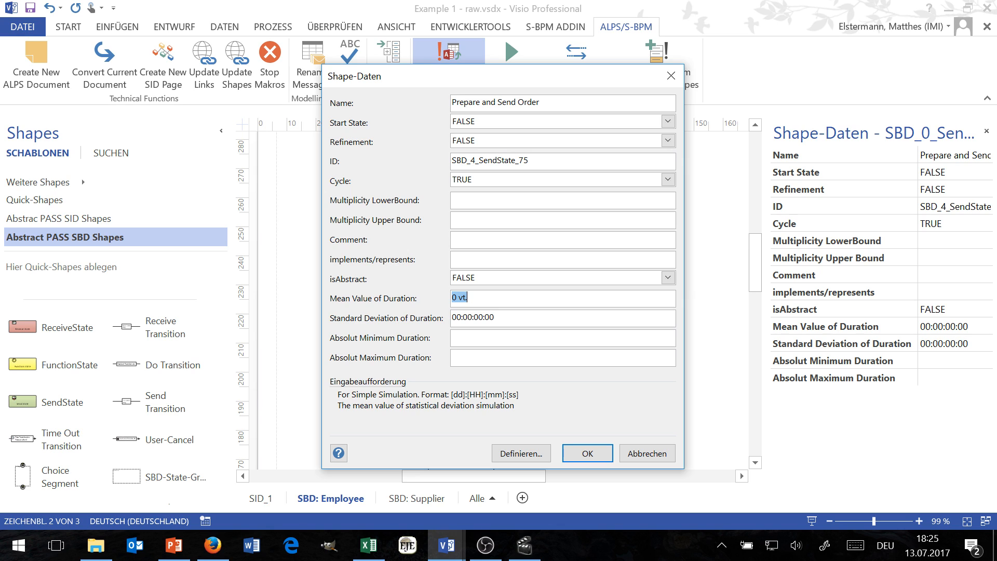
text(=)
key(Return)
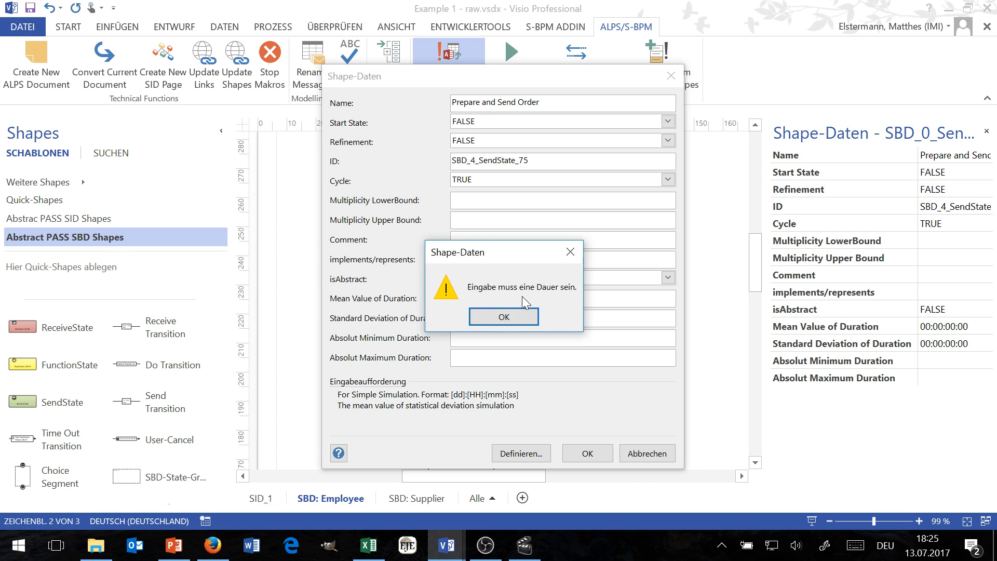
drag(496, 257, 567, 268)
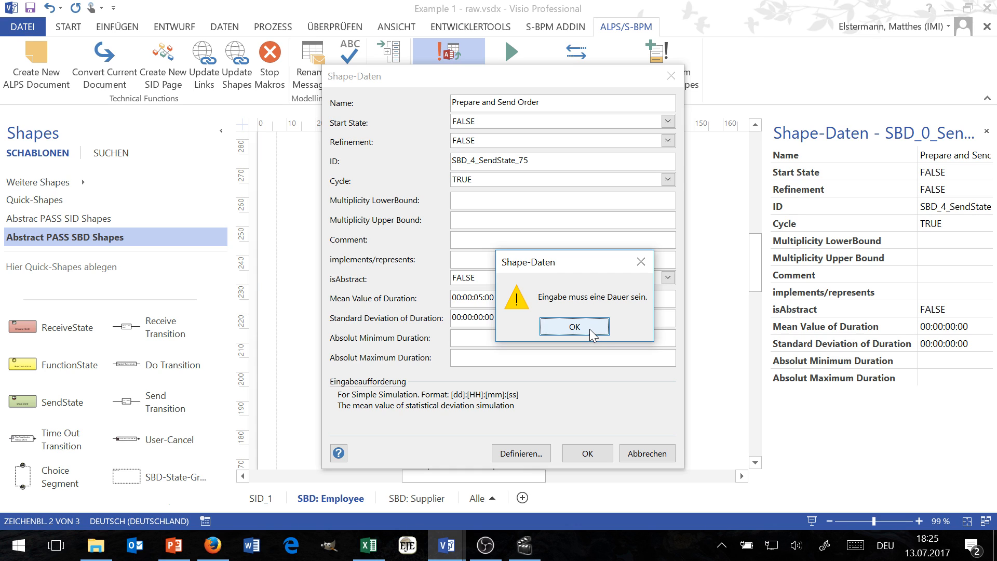
click(591, 328)
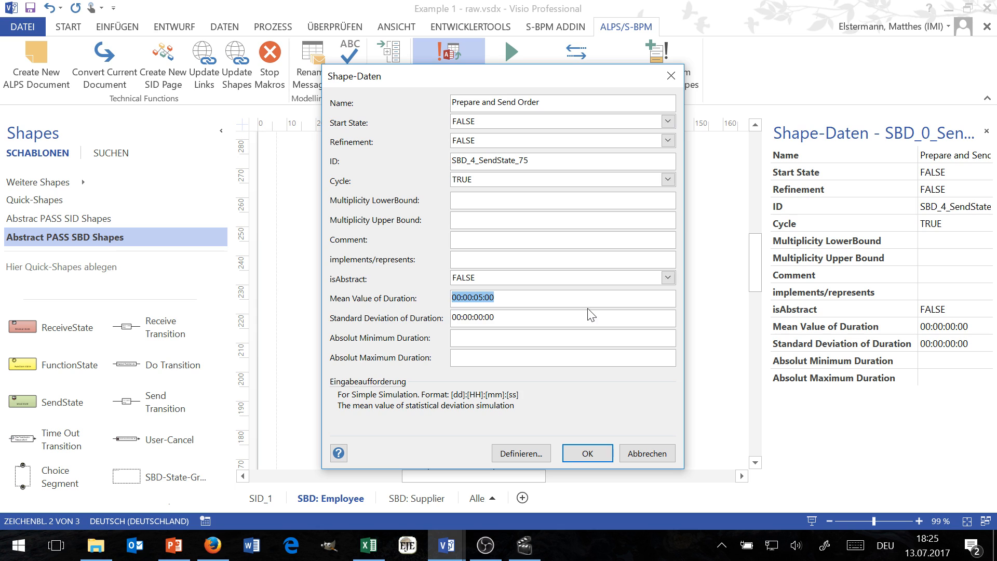
key(Tab)
click(596, 456)
Step: Set the Mean Value of Duration of Prepare and Send Order to 1 and apply the shape data
click(505, 314)
key(BackSpace)
text(1)
key(Return)
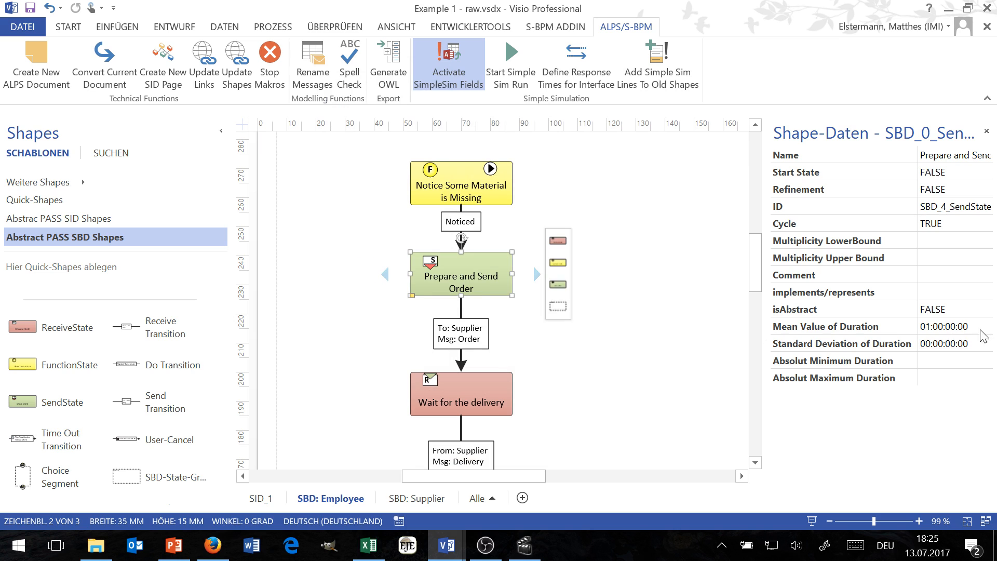
Step: Change the Mean Value of Duration of Prepare and Send Order to 0,5 vt
click(954, 337)
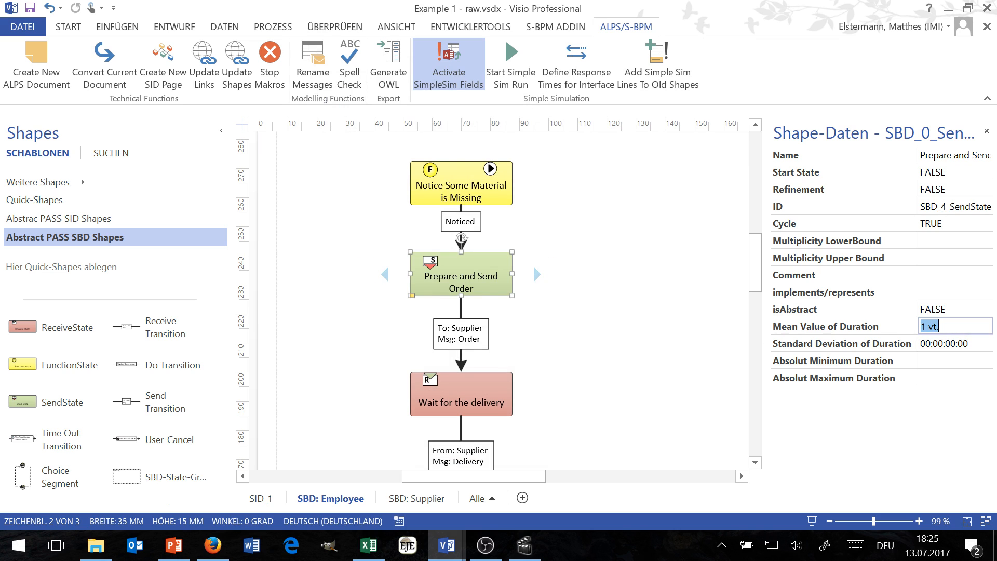
click(932, 328)
text(,5)
key(shift+Left)
key(End)
key(Return)
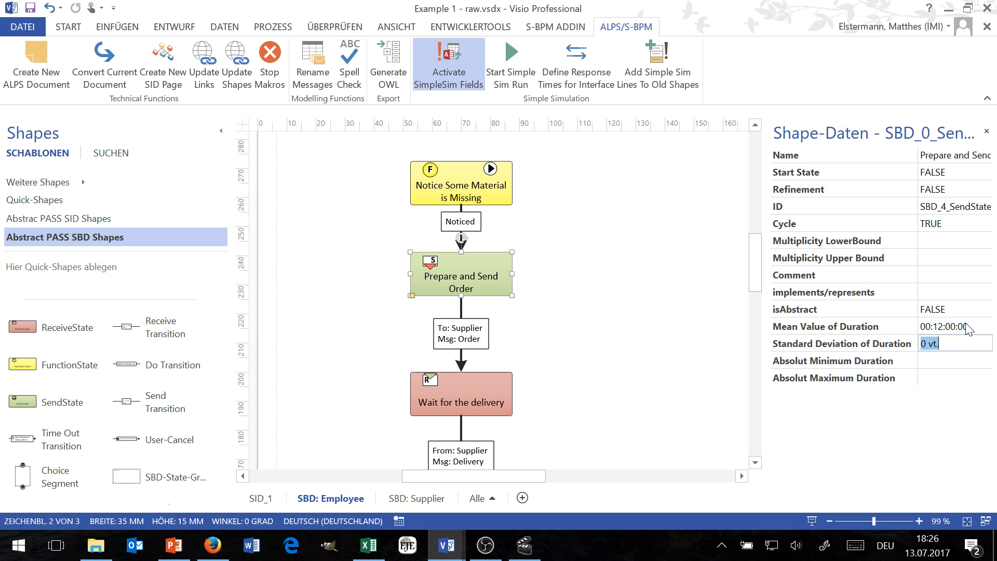
Step: Change the Mean Value of Duration of Prepare and Send Order to 0,25 vt
click(938, 330)
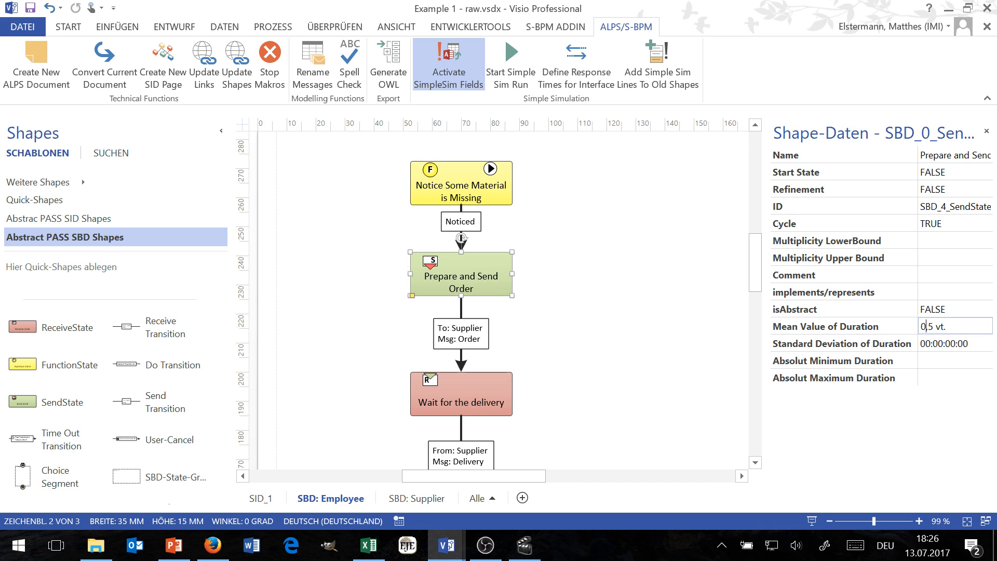
text(25 vt.)
key(Return)
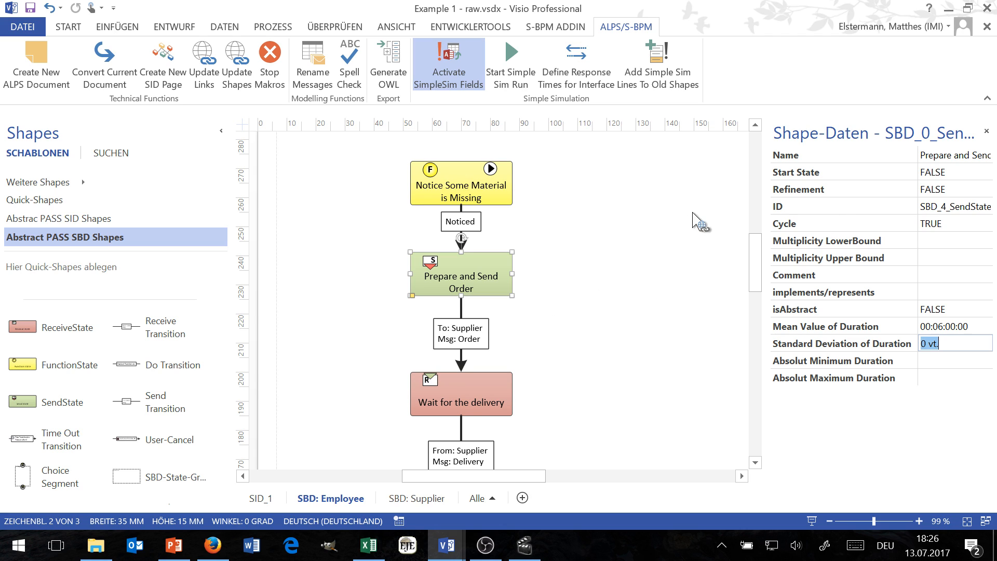
Step: Switch to the Simple Sim Time Calculations workbook in Excel and examine the formula in G13 that converts five minutes into a day value
click(368, 545)
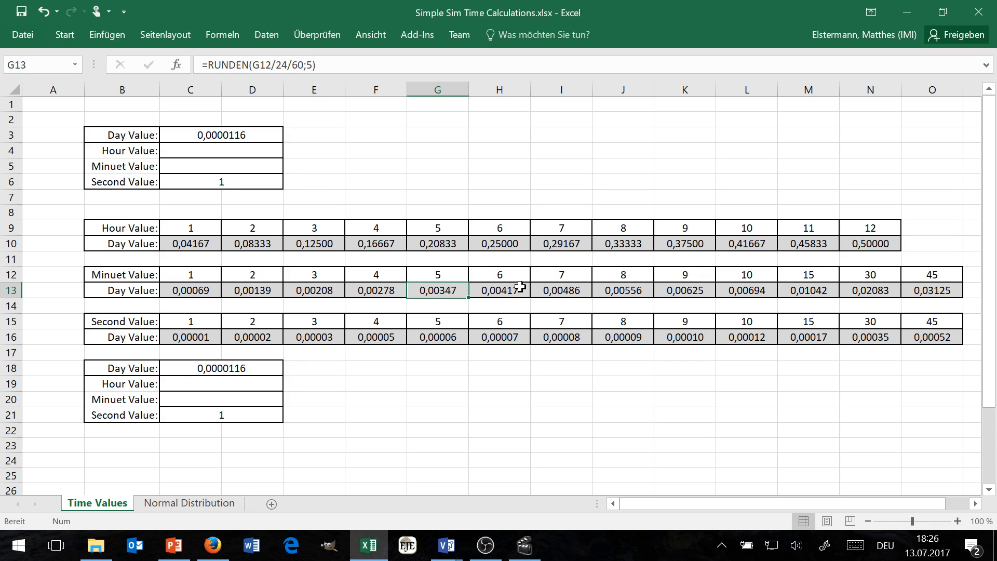
click(454, 270)
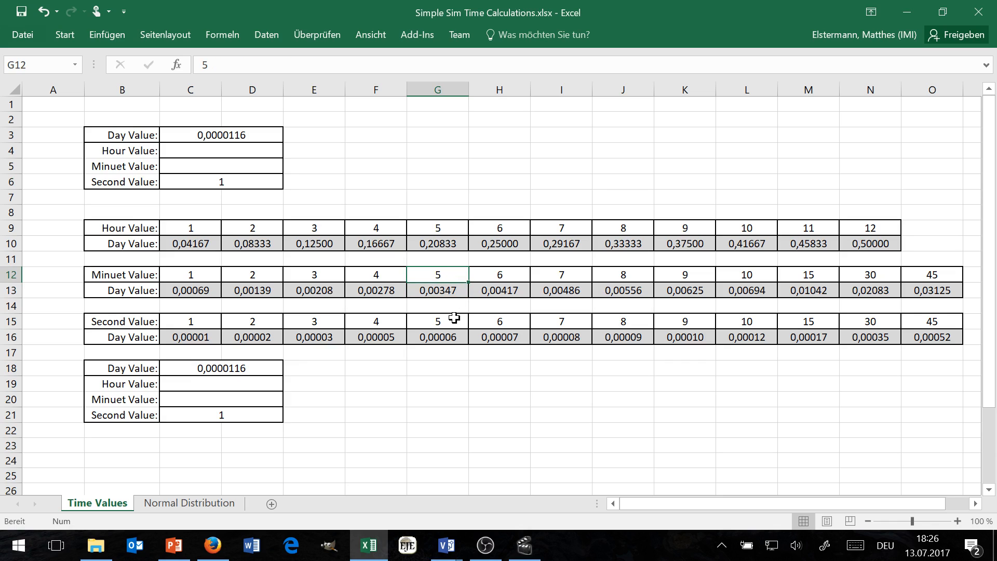
click(435, 292)
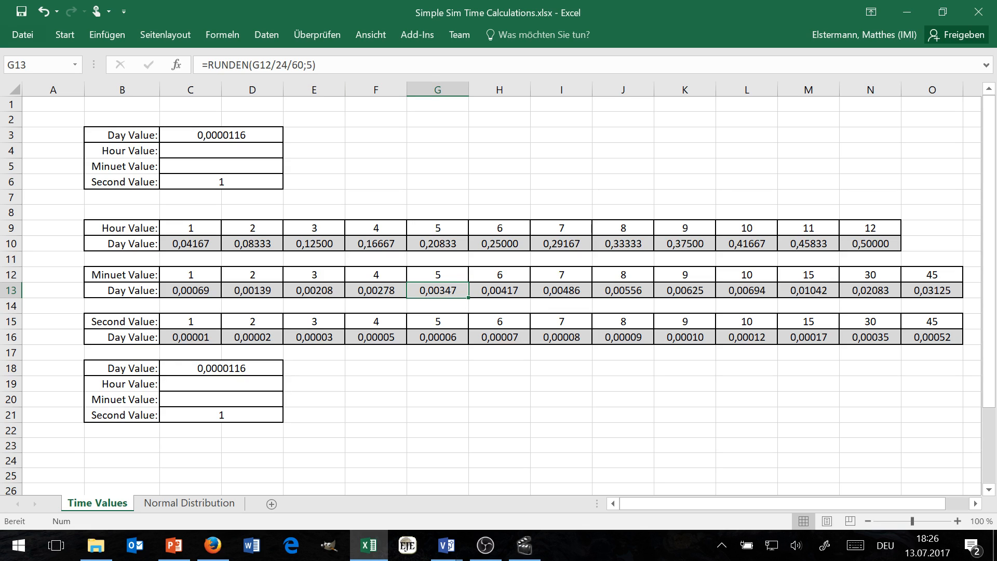
click(259, 65)
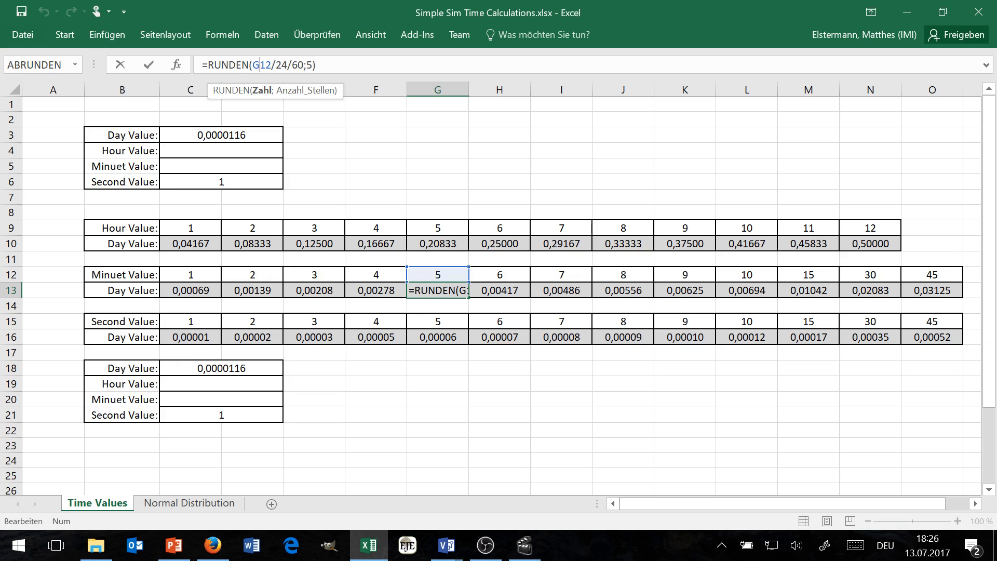
drag(276, 65, 304, 64)
key(Right)
key(Right)
key(shift+Right)
key(shift+Right)
key(Escape)
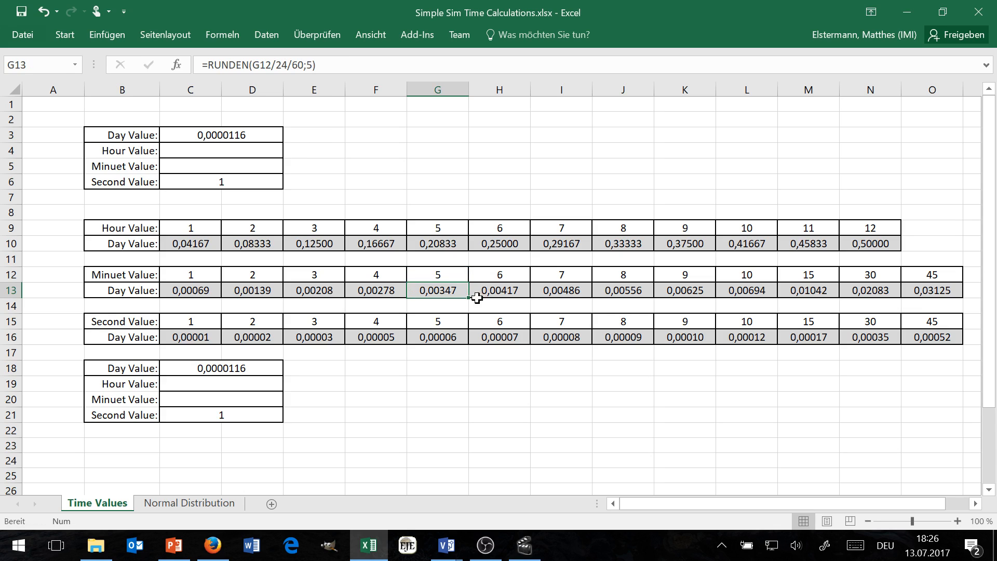
double_click(456, 290)
key(Escape)
Step: Switch back to Visio and set the Mean Value of Duration of Prepare and Send Order to 0,00347, the day value for five minutes
key(alt+Tab)
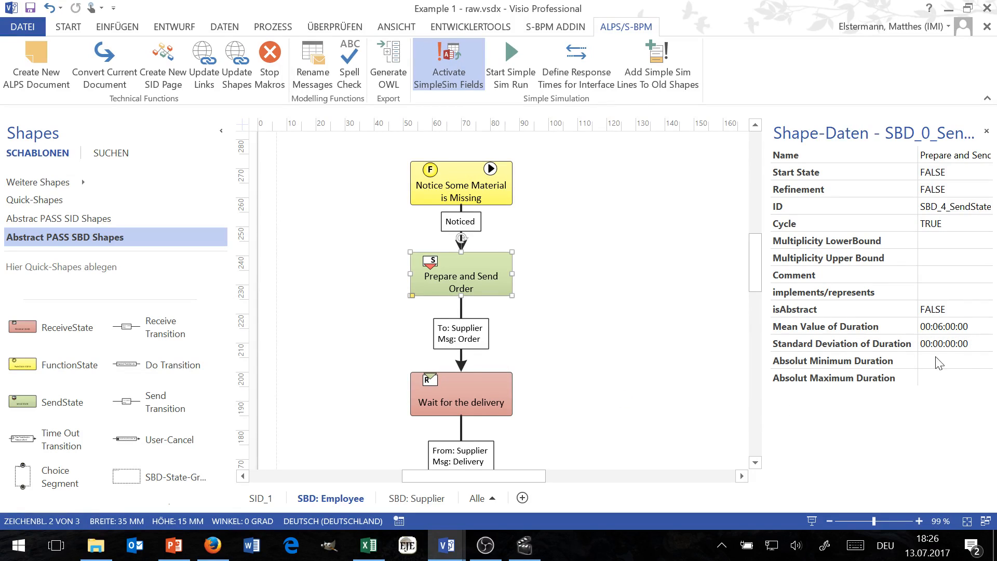
click(951, 326)
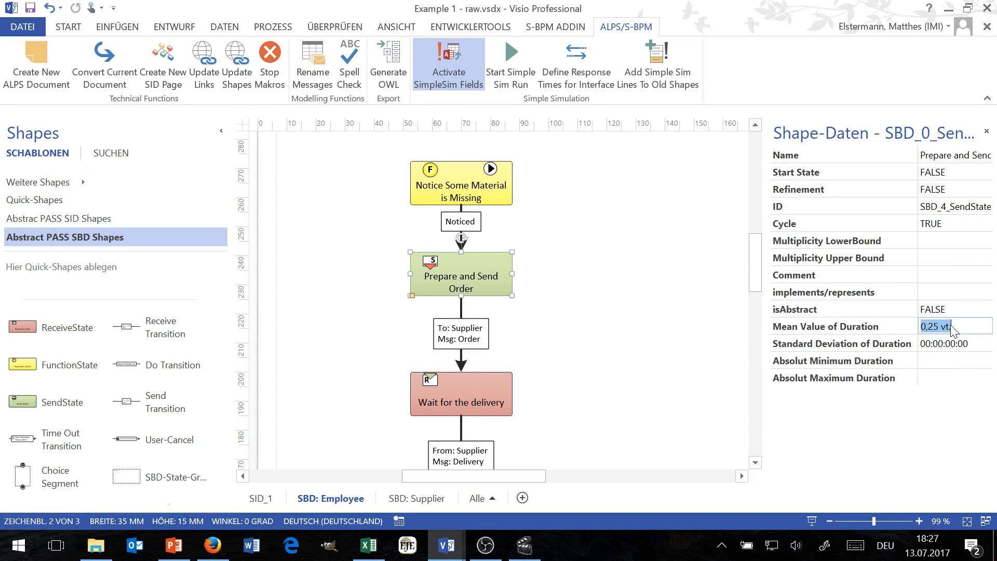
text(0,)
text(00)
text(336)
key(Tab)
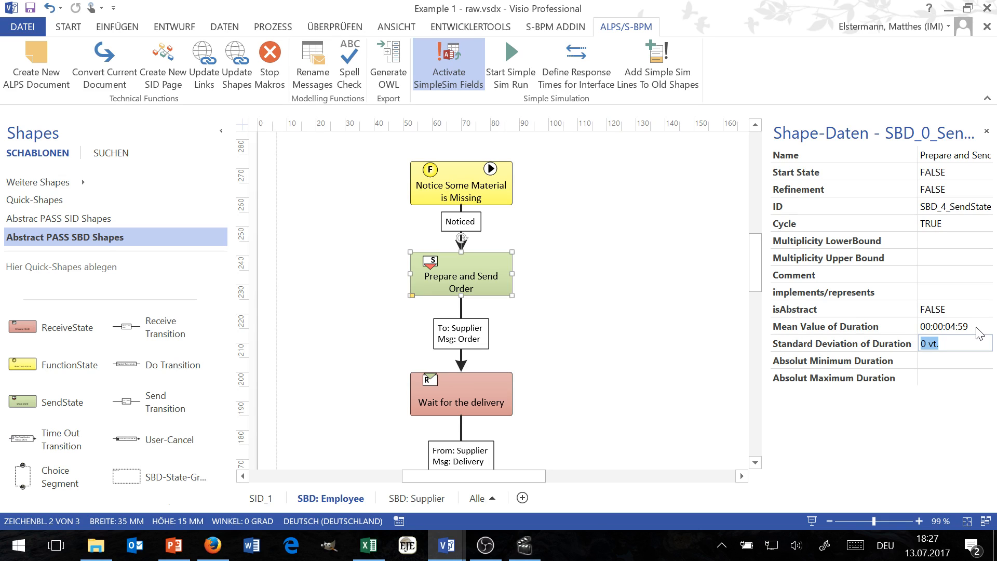
Step: Reopen the Mean Value of Duration of Prepare and Send Order for editing and remove its unit suffix "vt."
click(975, 327)
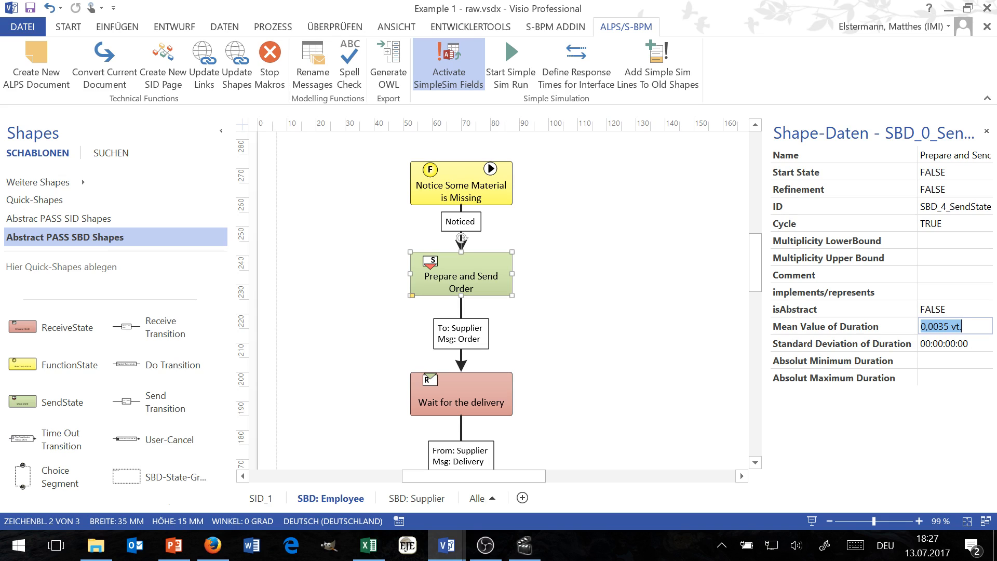
key(Right)
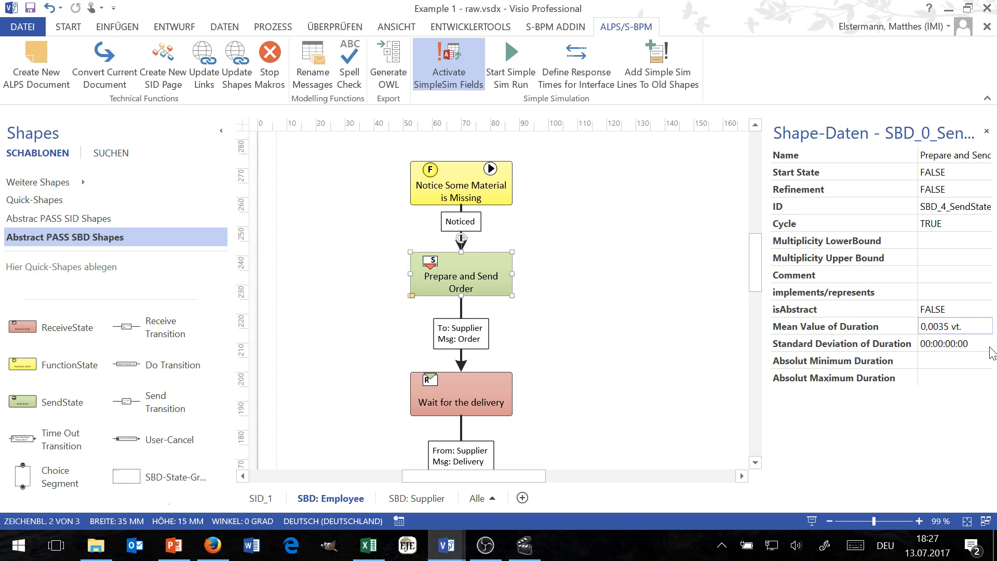
key(BackSpace)
key(BackSpace)
key(BackSpace)
key(BackSpace)
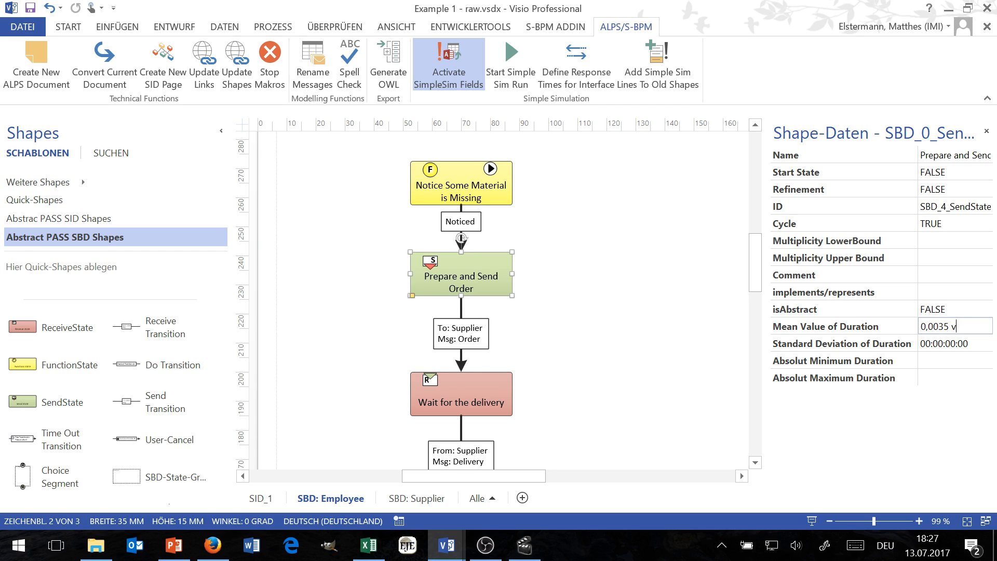
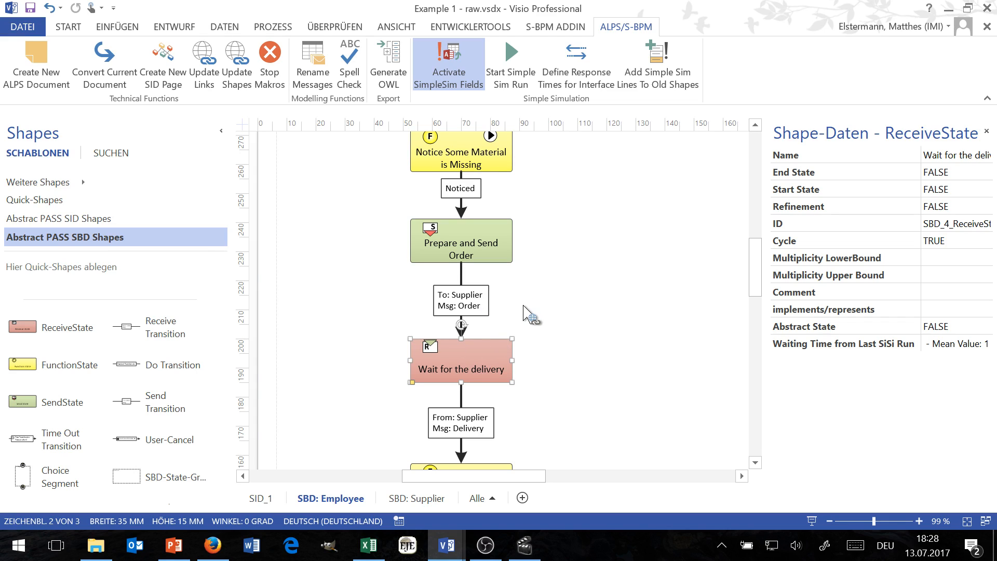
scroll(527, 327, down, 1)
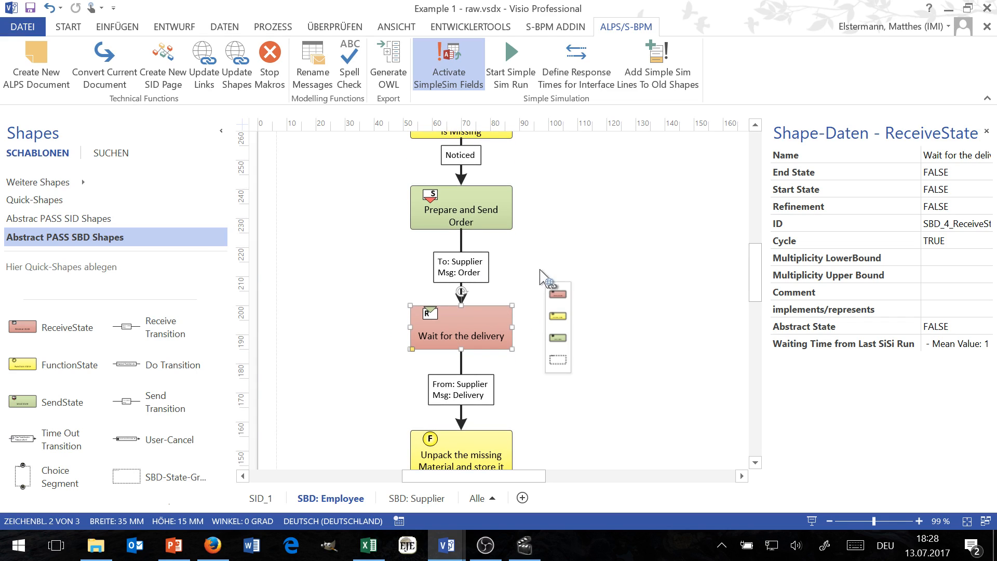
Step: Examine the duration values of the Employee behavior's remaining states, Unpack the missing Material and store it and Finished (Use new Material)
scroll(561, 283, down, 2)
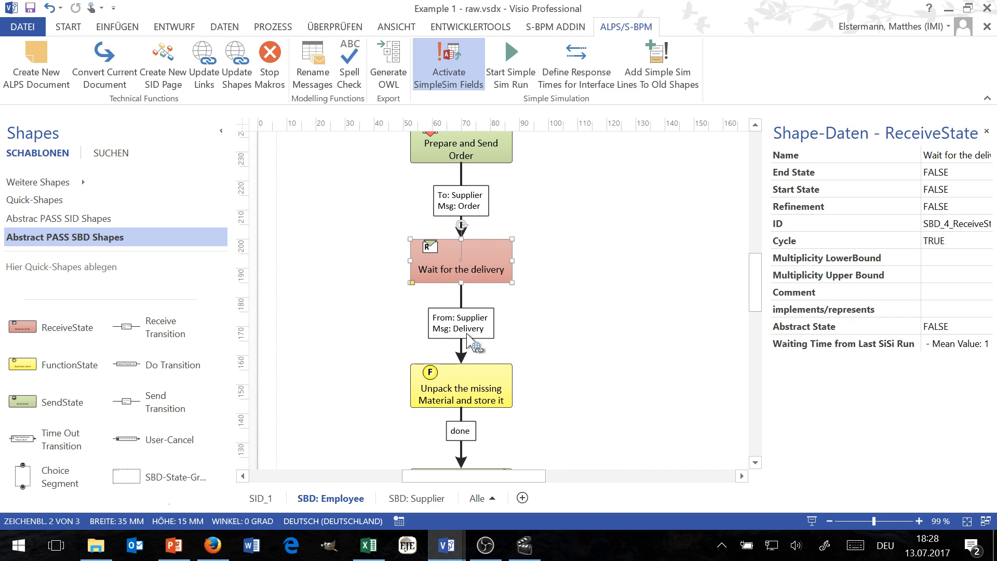
click(445, 397)
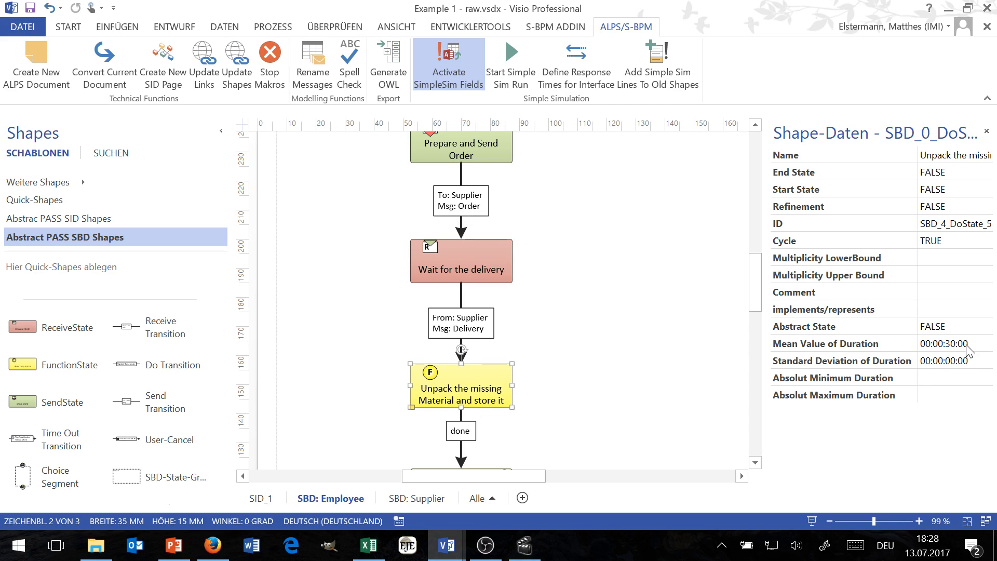
scroll(519, 352, down, 3)
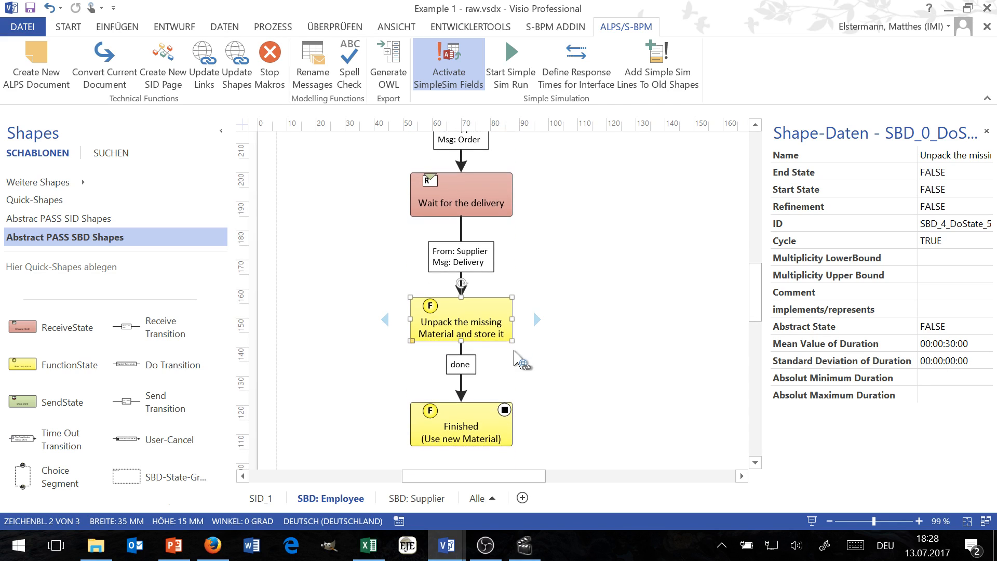
click(472, 425)
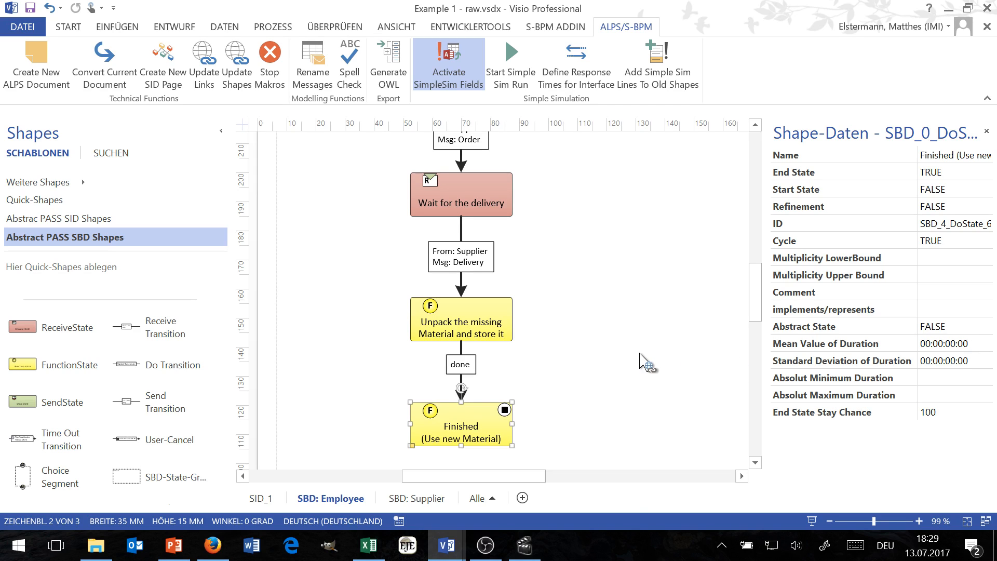
scroll(608, 371, up, 1)
scroll(607, 371, down, 1)
Step: Open the Supplier's behavior from the SID_1 page and examine the simulation data of each state from Receive Order to Finished (Do Nothing)
click(265, 499)
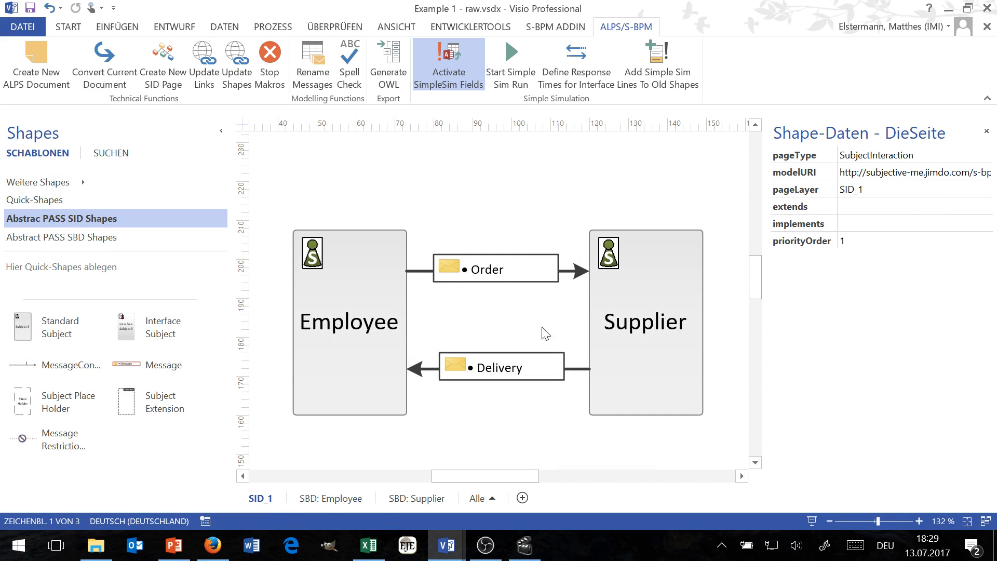
right_click(649, 301)
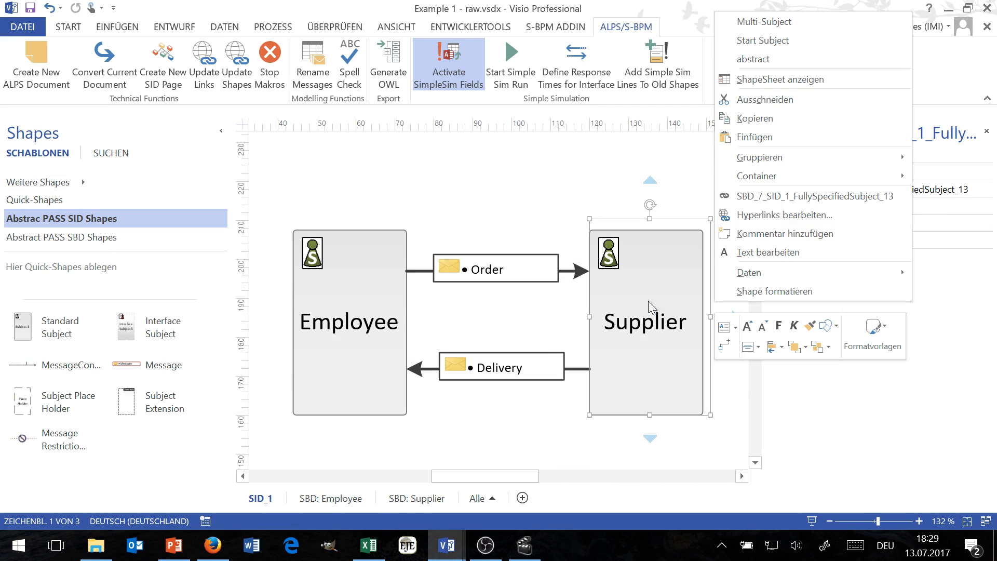
click(778, 196)
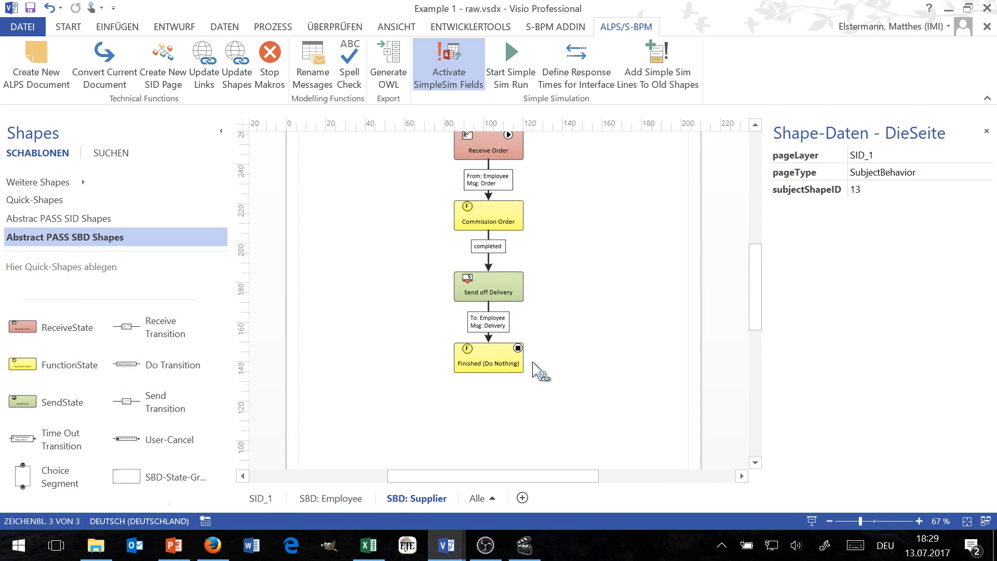
click(470, 188)
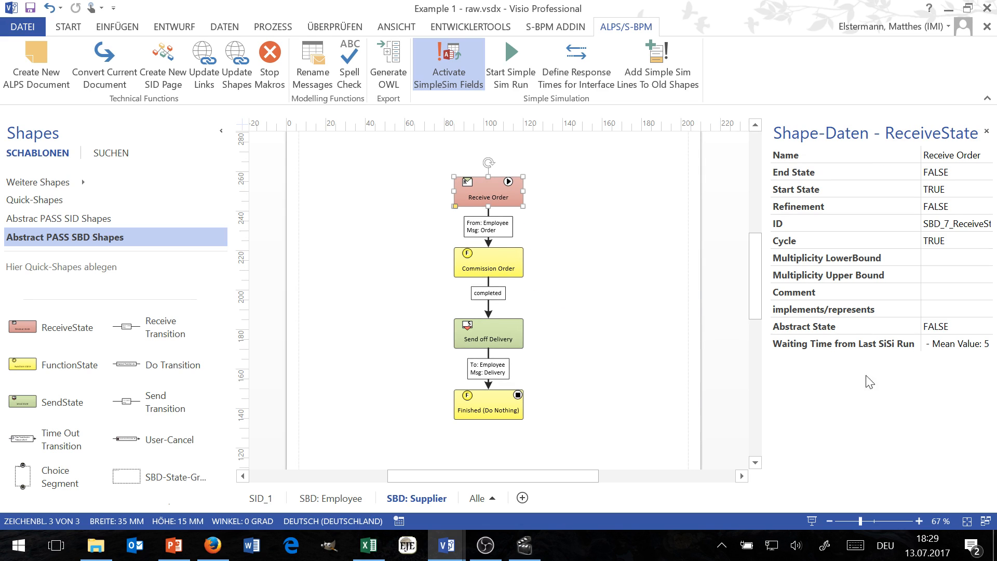
click(502, 269)
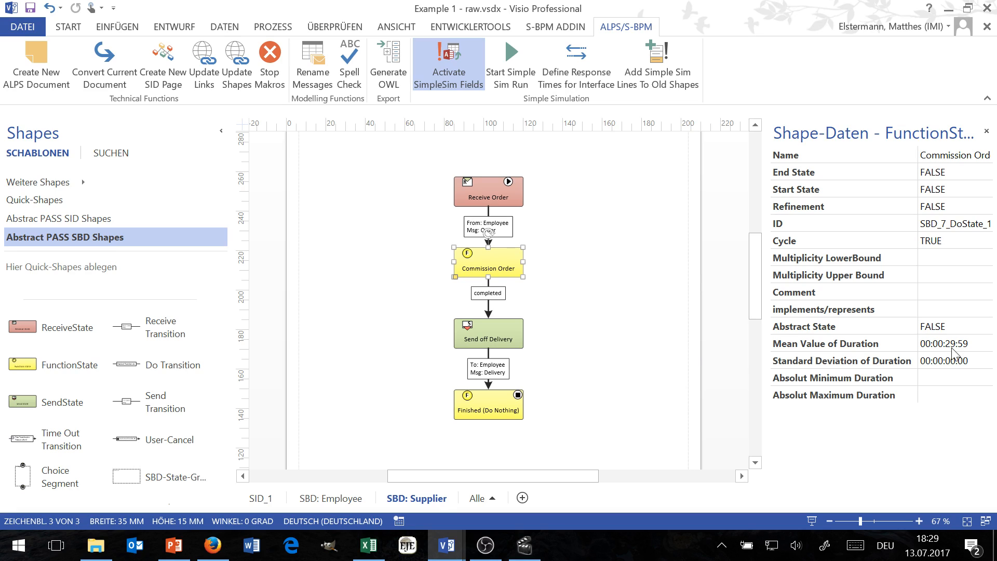
click(486, 333)
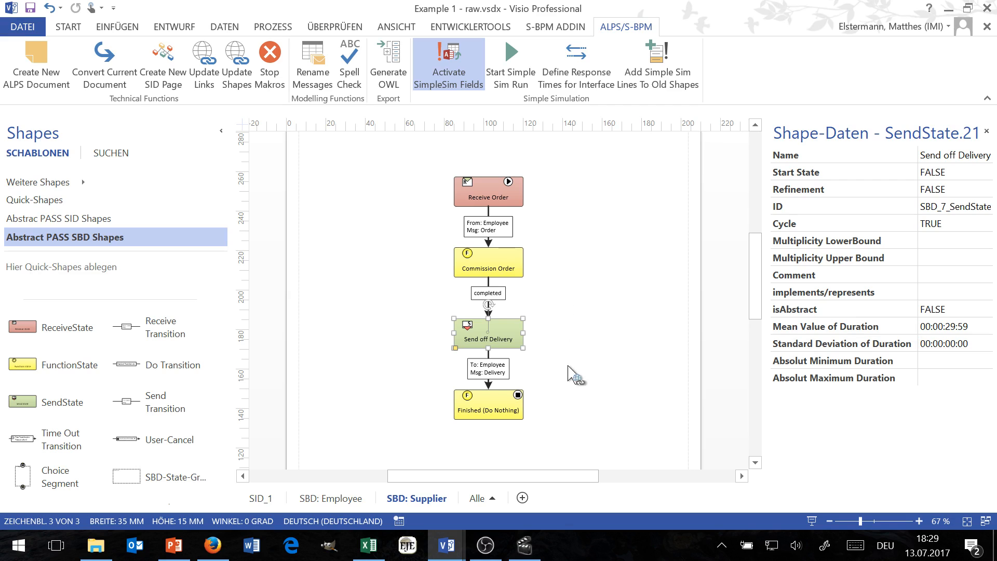
click(481, 413)
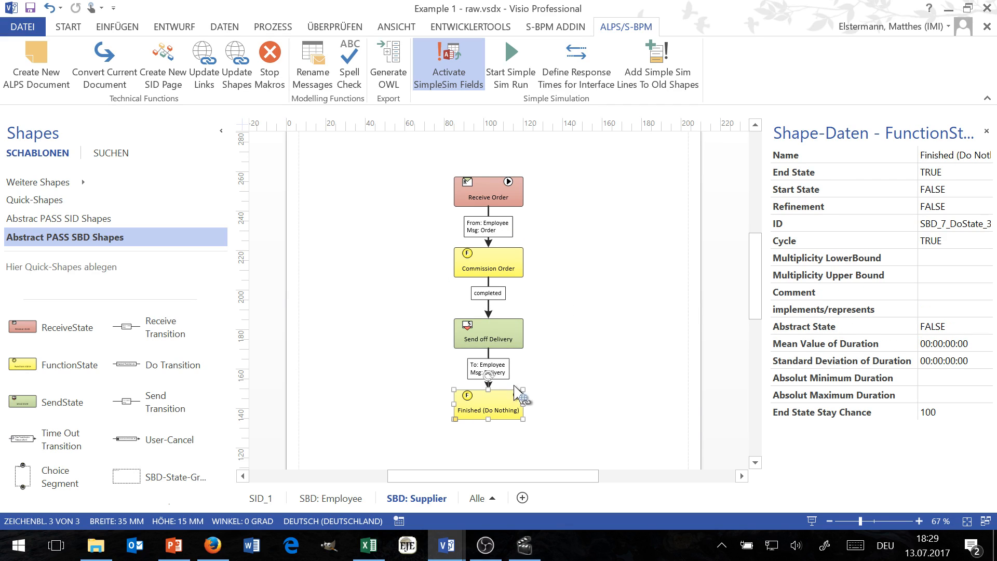
click(545, 385)
click(501, 402)
Step: Return to the SID_1 page and examine the transmission times of the Order and Delivery messages
click(259, 499)
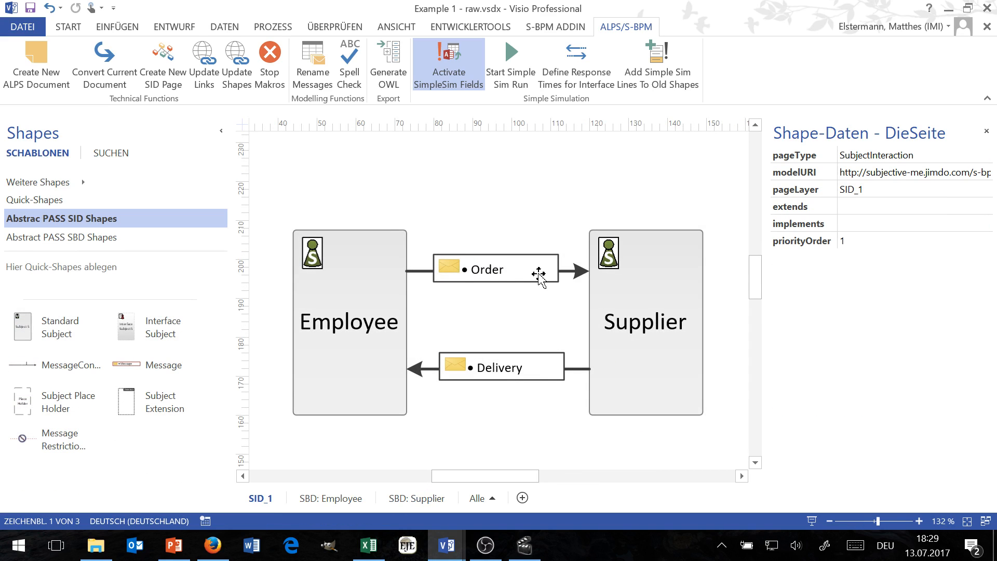
click(482, 270)
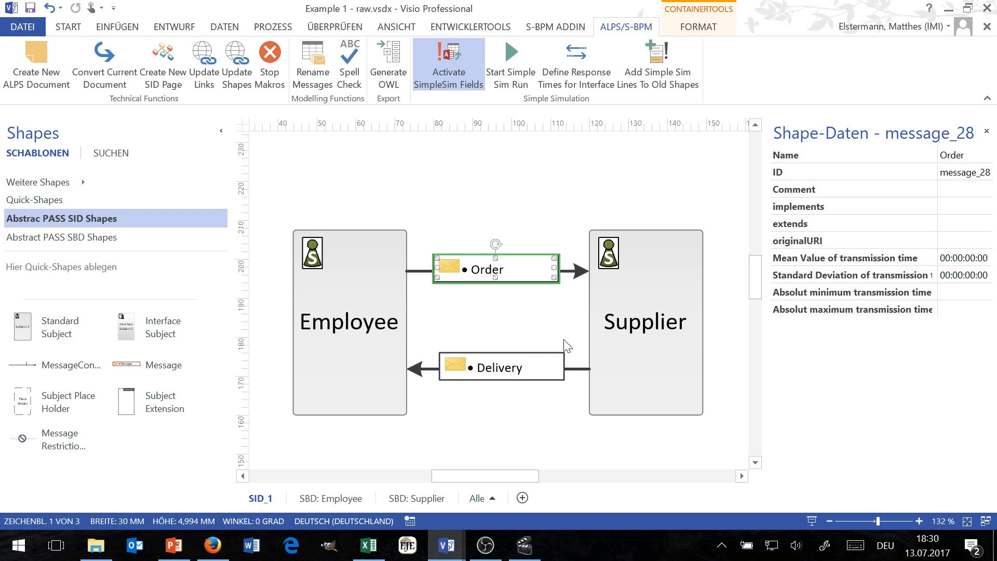
click(516, 370)
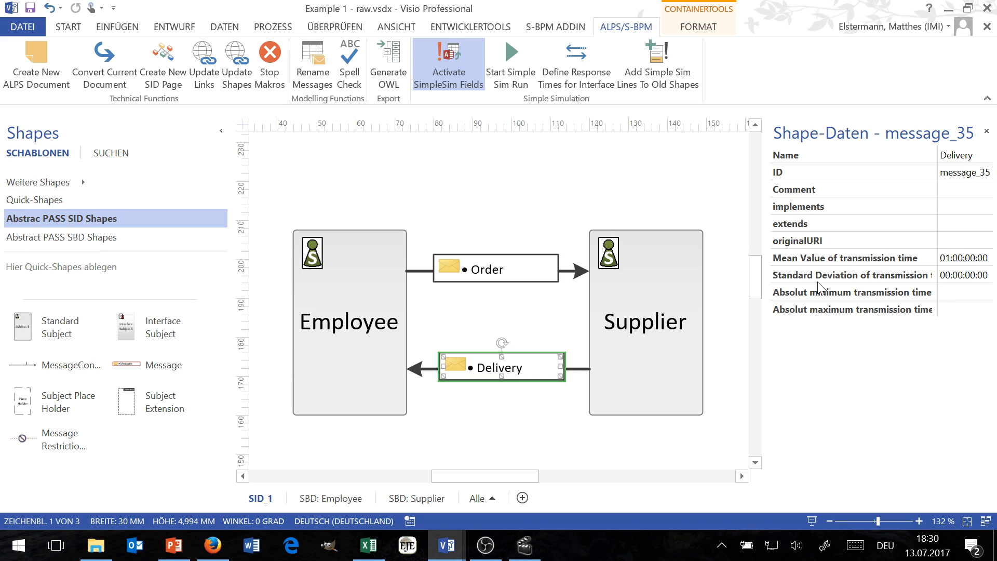
click(415, 179)
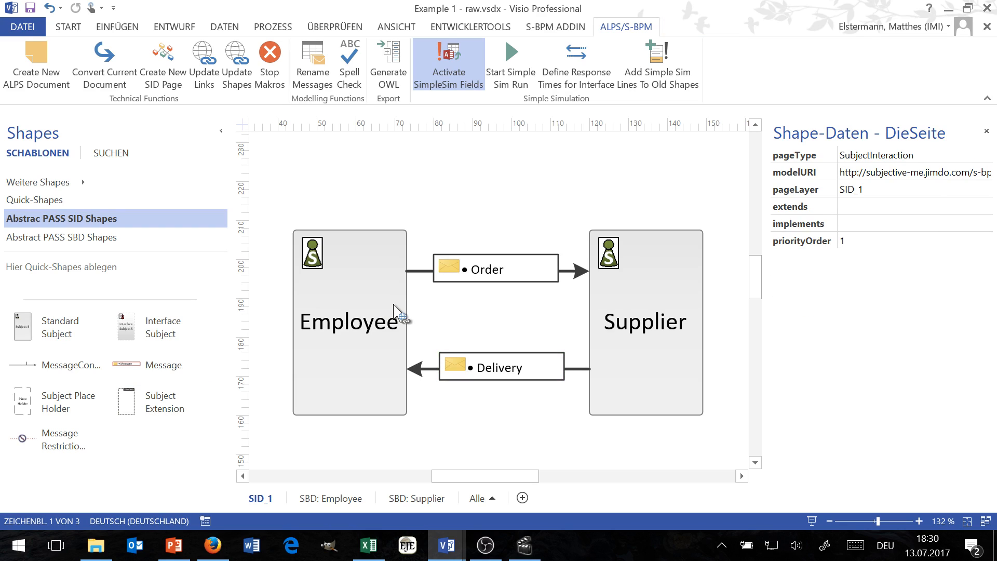
Step: Start a Simple Sim Run and run the simulation with the cockpit's default settings
mouse_move(399, 303)
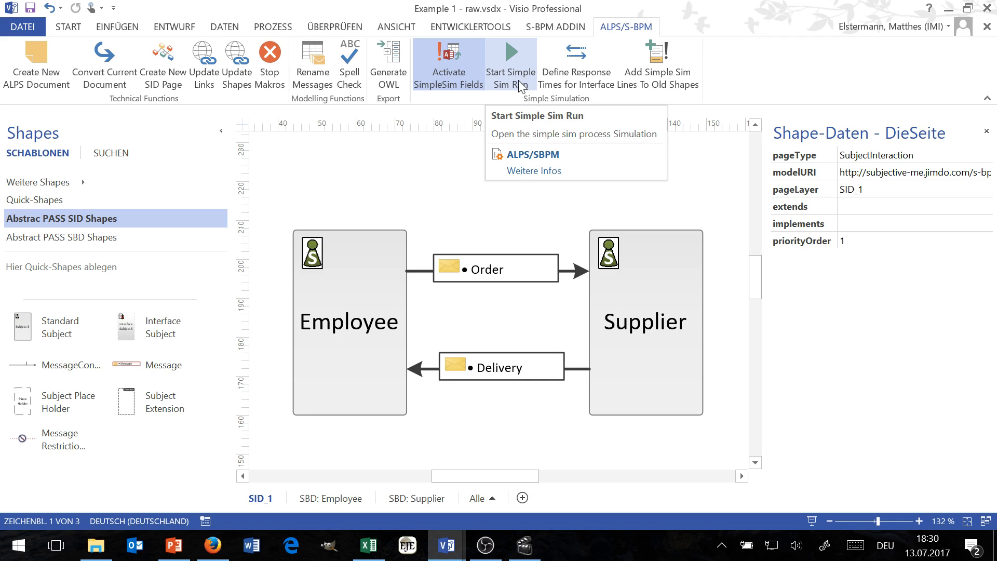
click(509, 66)
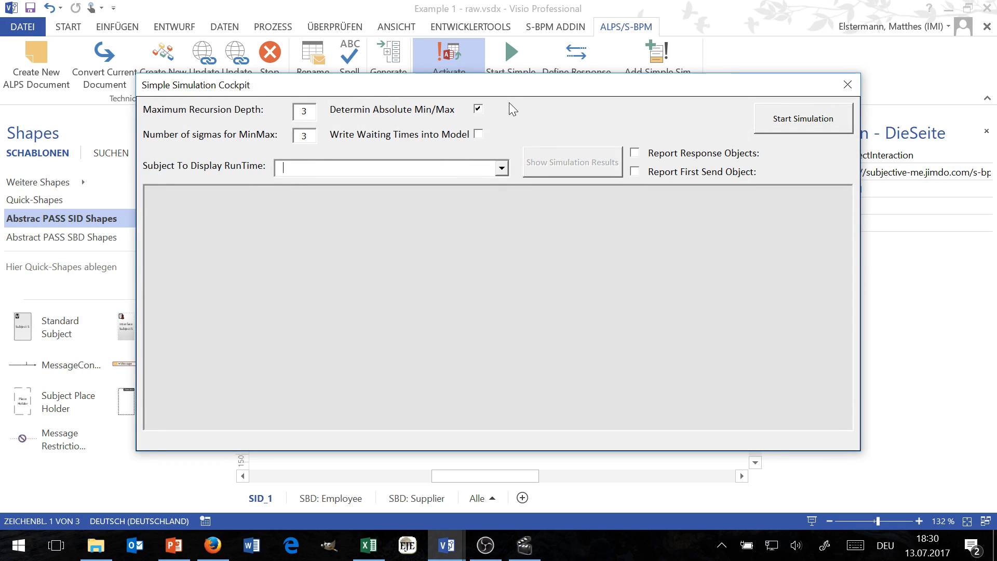
click(794, 121)
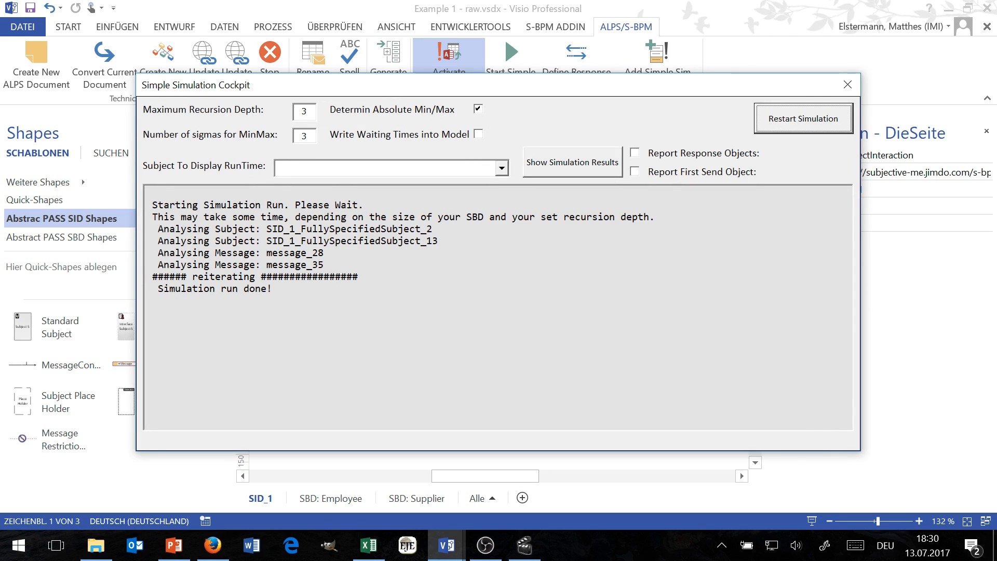
drag(151, 204, 363, 291)
click(273, 289)
key(shift+Home)
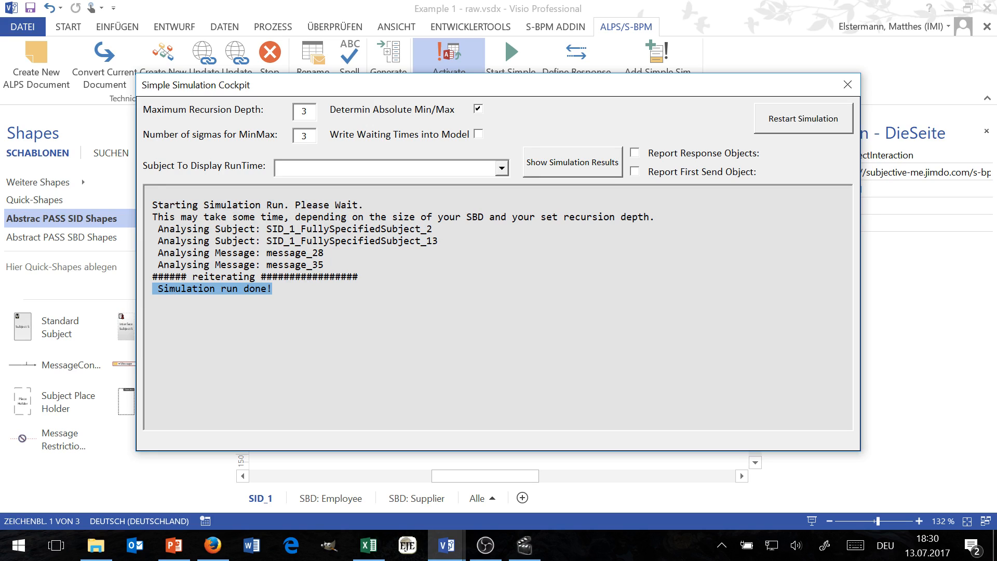
drag(153, 193, 369, 208)
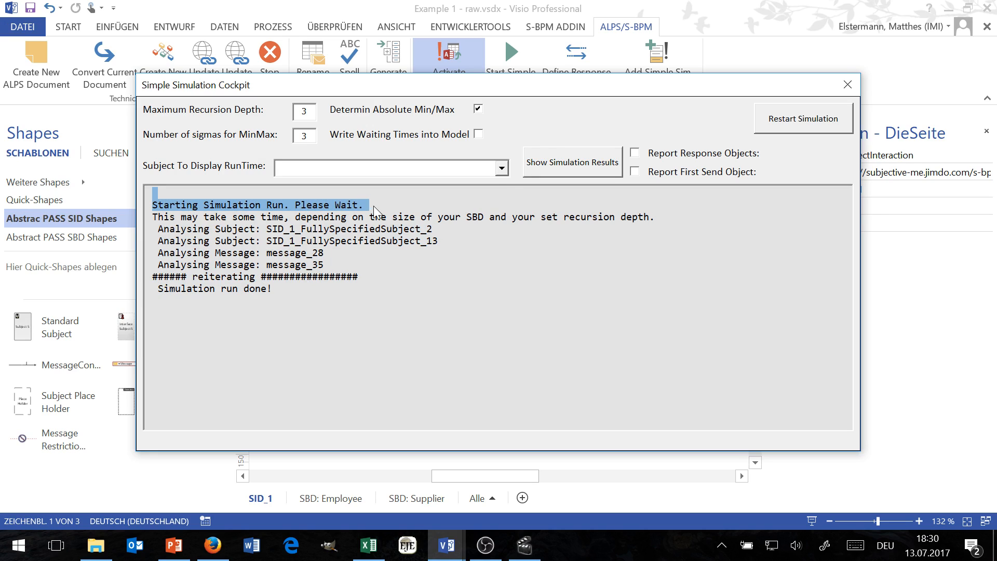
Step: Choose Employee as the subject to display the runtime for and show its simulation results
click(502, 169)
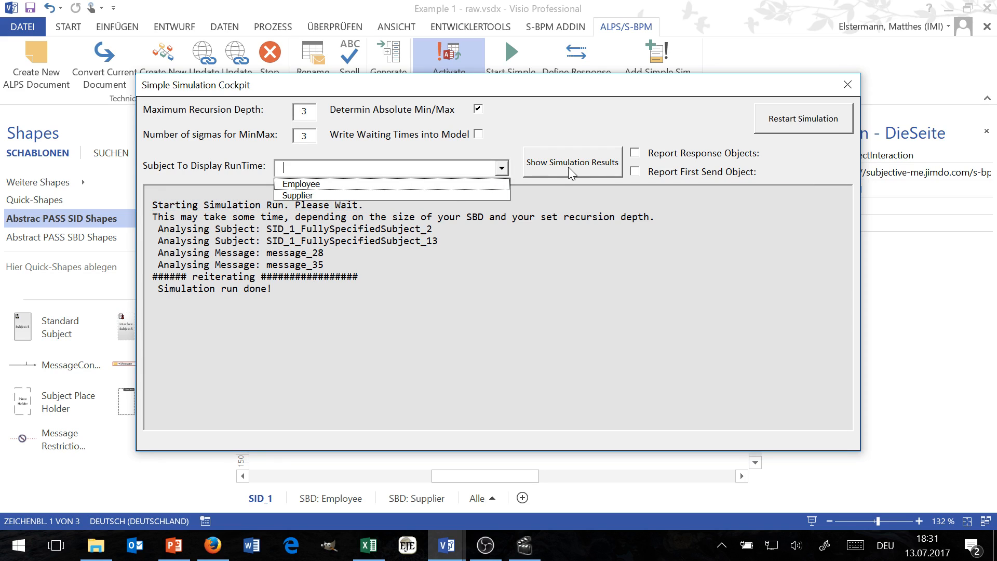
click(502, 168)
click(501, 168)
click(383, 185)
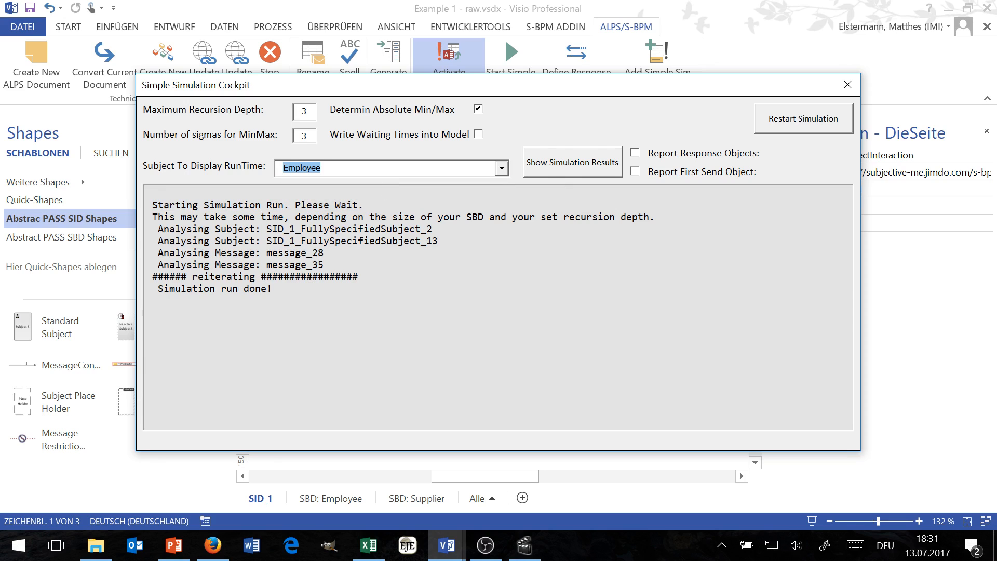
click(572, 167)
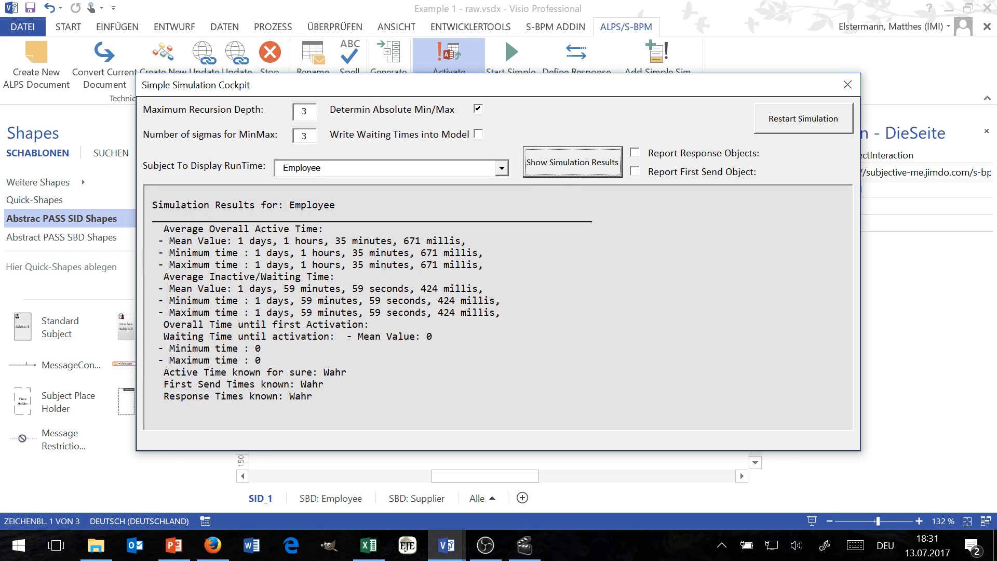
Step: Examine the mean, minimum and maximum values of the Employee's Average Overall Active Time
click(170, 241)
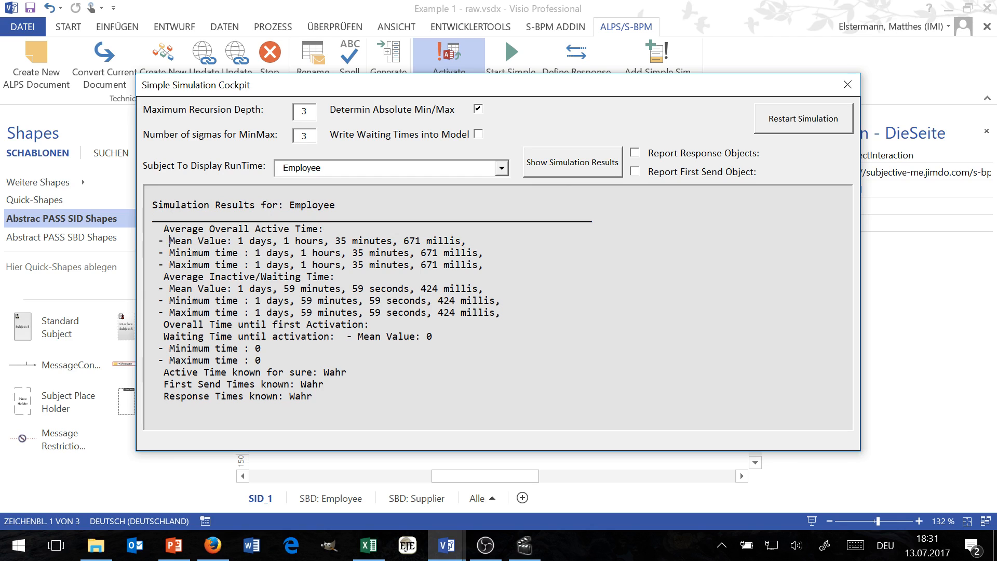
drag(159, 241, 478, 241)
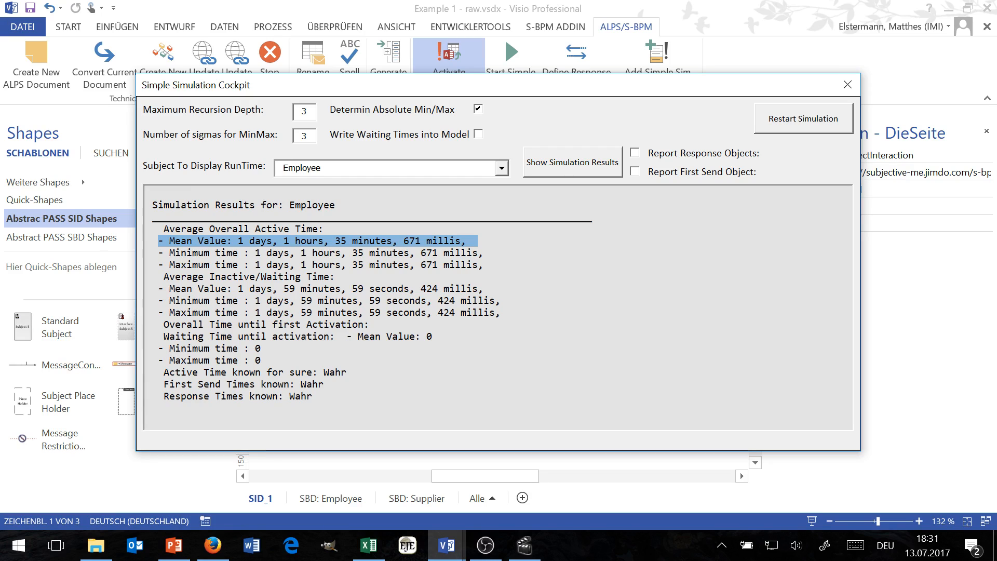
drag(159, 253, 489, 265)
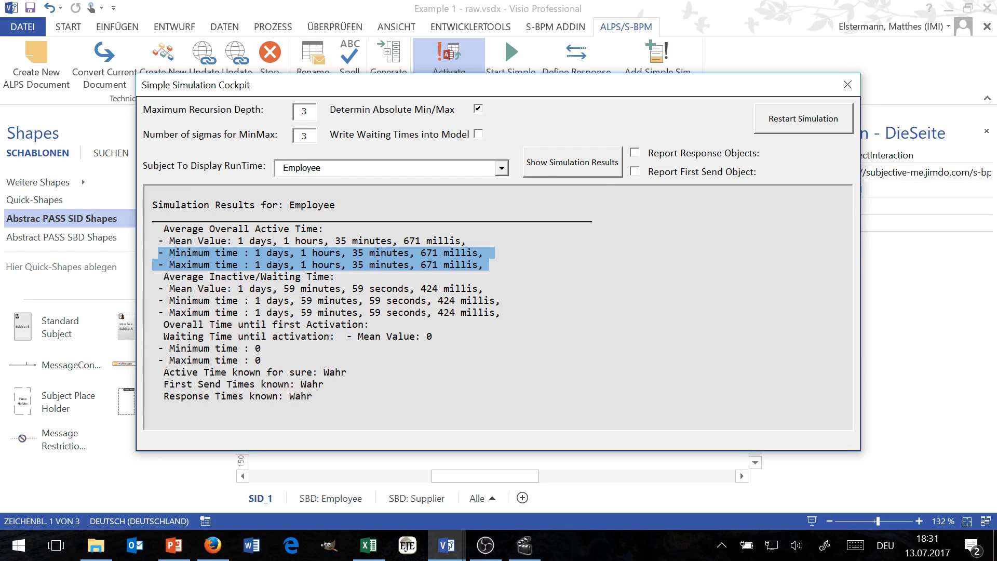
click(174, 240)
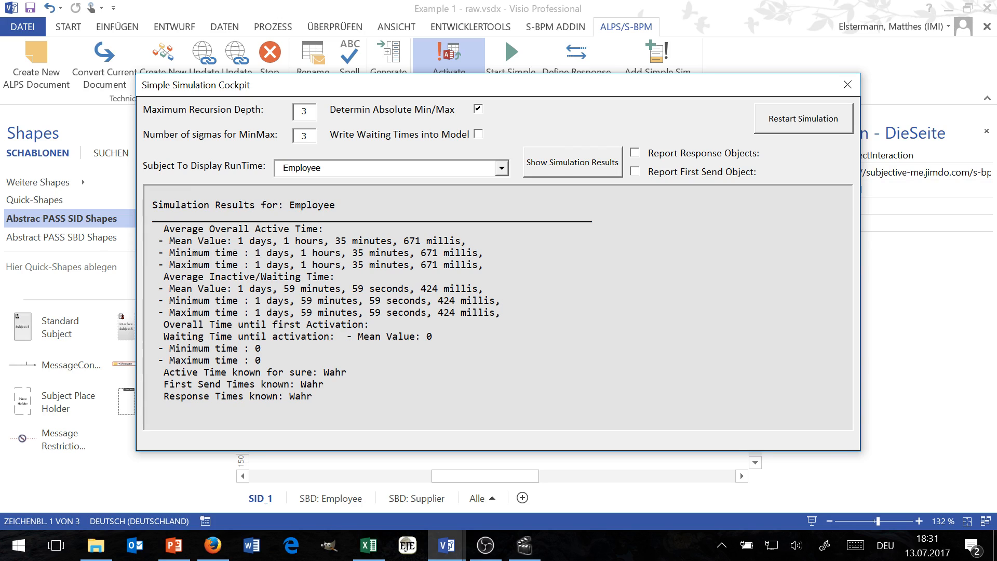
drag(159, 253, 478, 253)
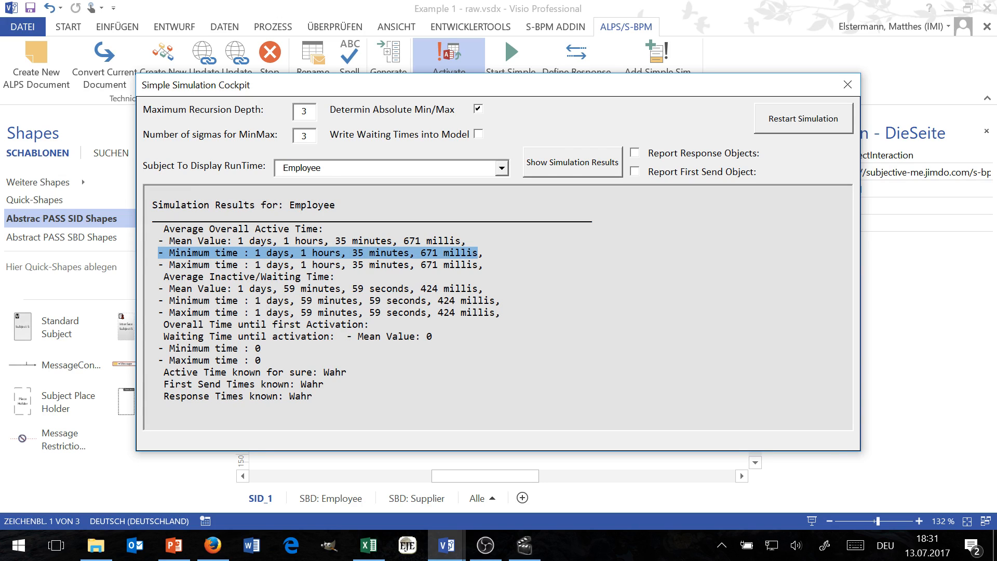
drag(158, 240, 461, 241)
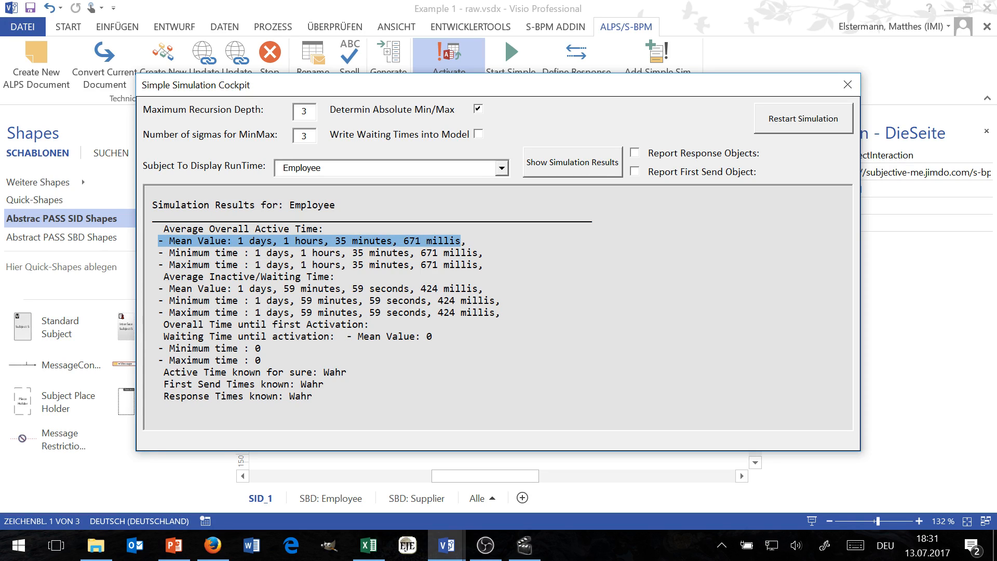
Step: Examine the Employee's Average Inactive/Waiting Time values and the waiting time until activation
drag(169, 288, 494, 289)
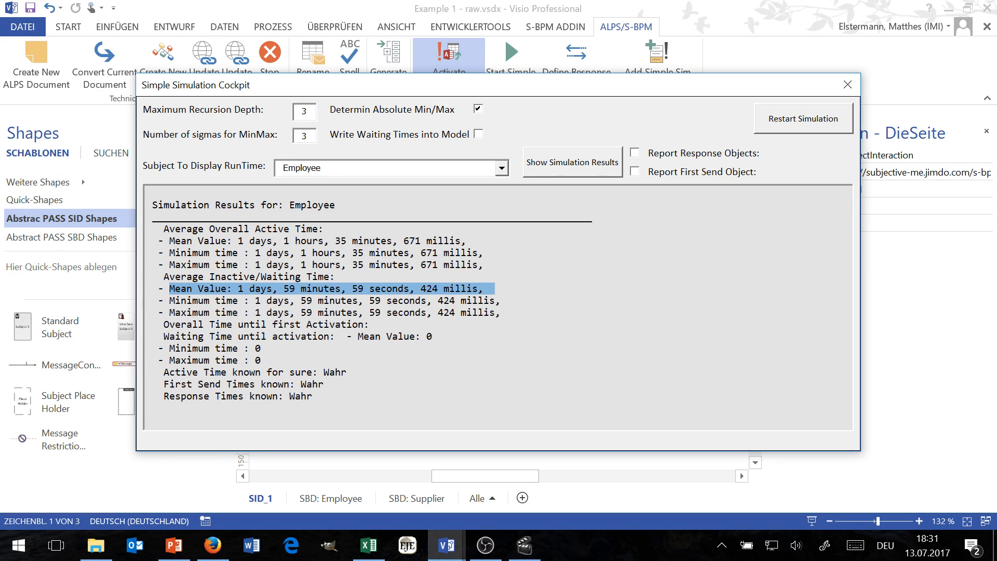
drag(158, 300, 507, 313)
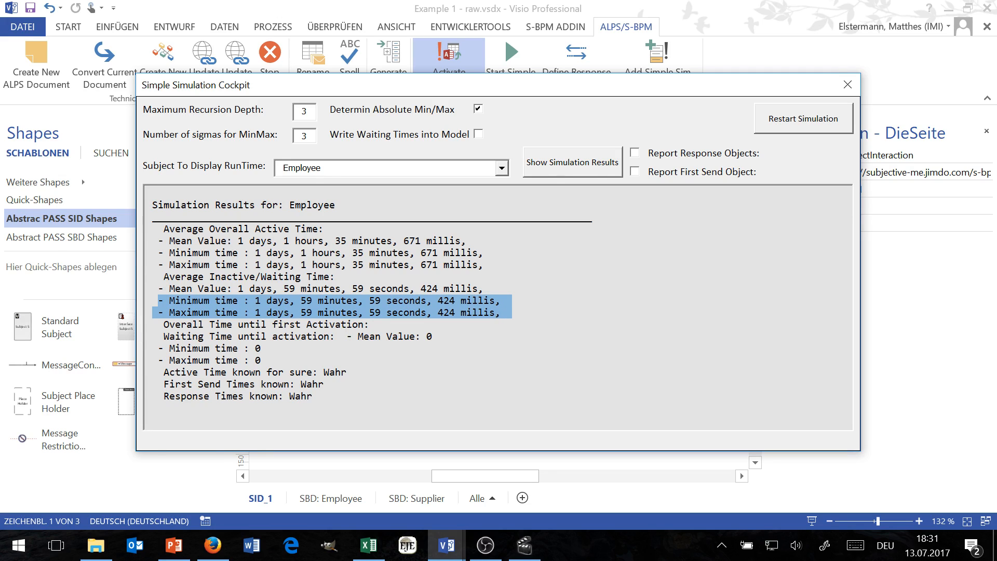
drag(164, 276, 341, 276)
drag(169, 288, 495, 289)
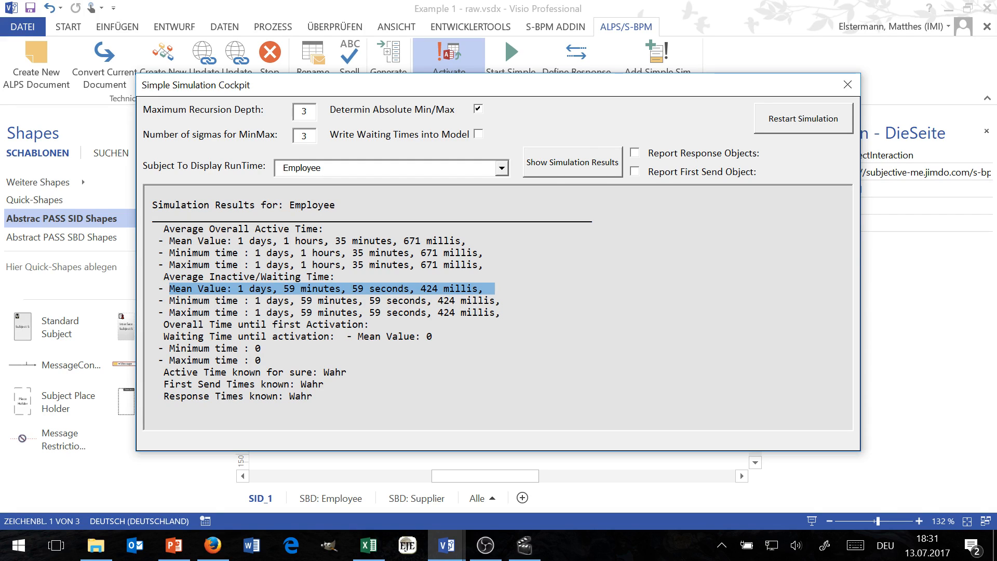
drag(378, 324, 438, 336)
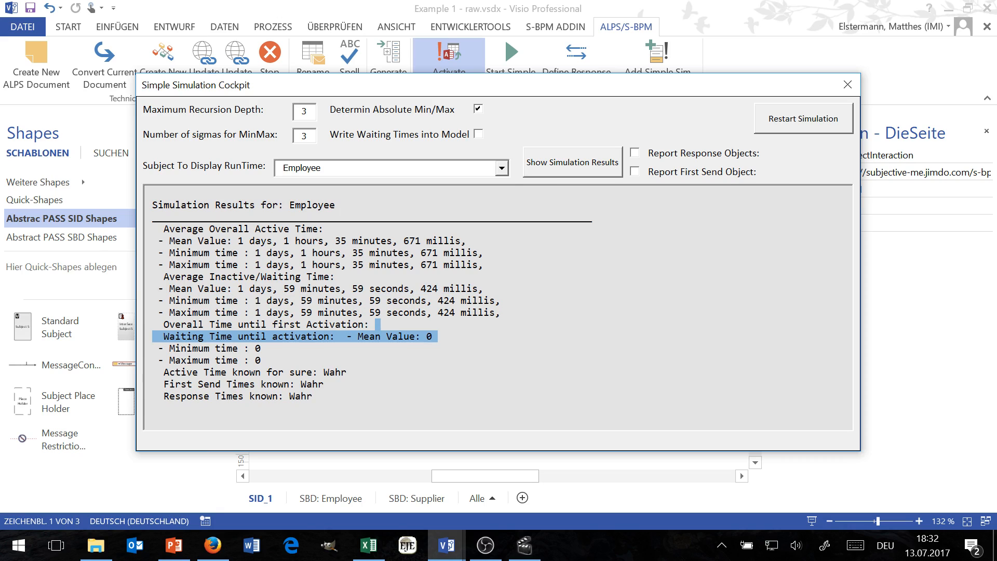
Step: Switch the displayed subject to Supplier and show its simulation results
click(506, 170)
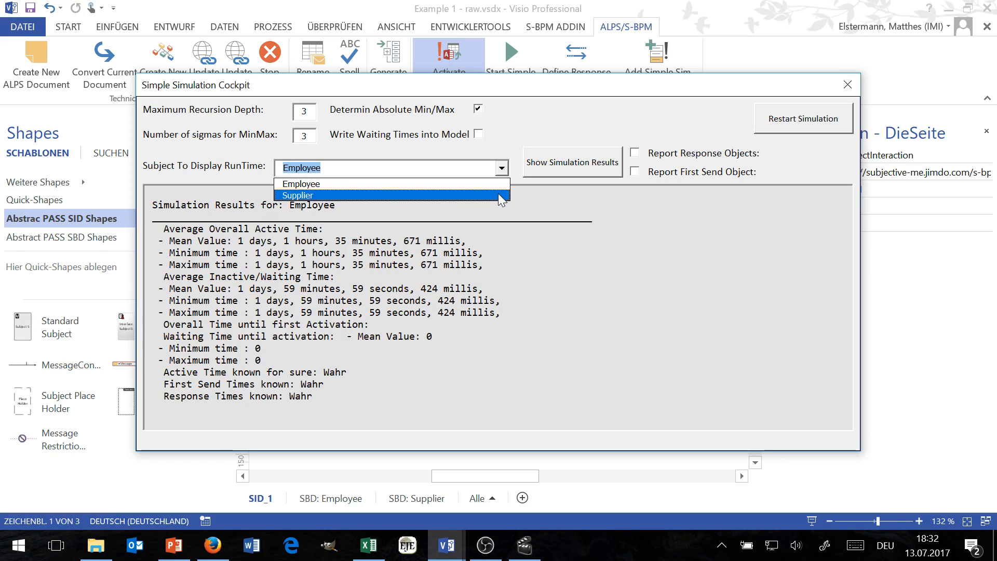
click(501, 197)
click(570, 164)
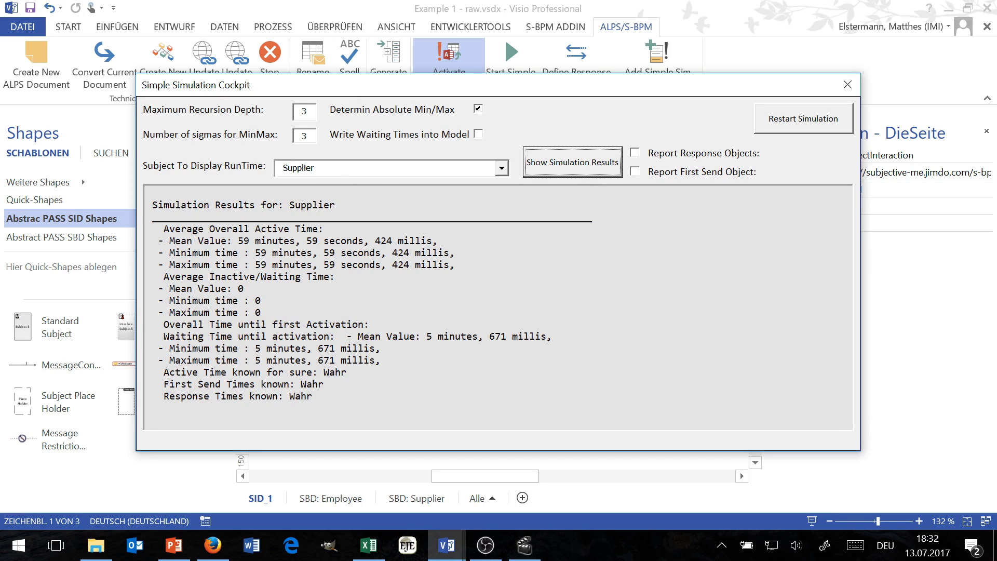
Step: Examine the Supplier's mean active time, its Average Inactive/Waiting Time values and the waiting time until activation
drag(238, 241, 449, 241)
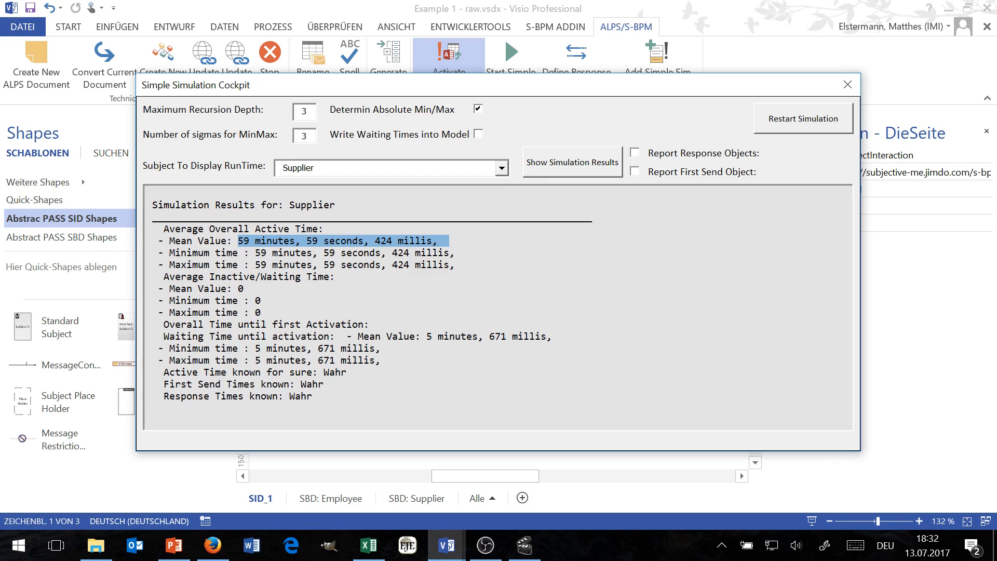
drag(164, 277, 260, 312)
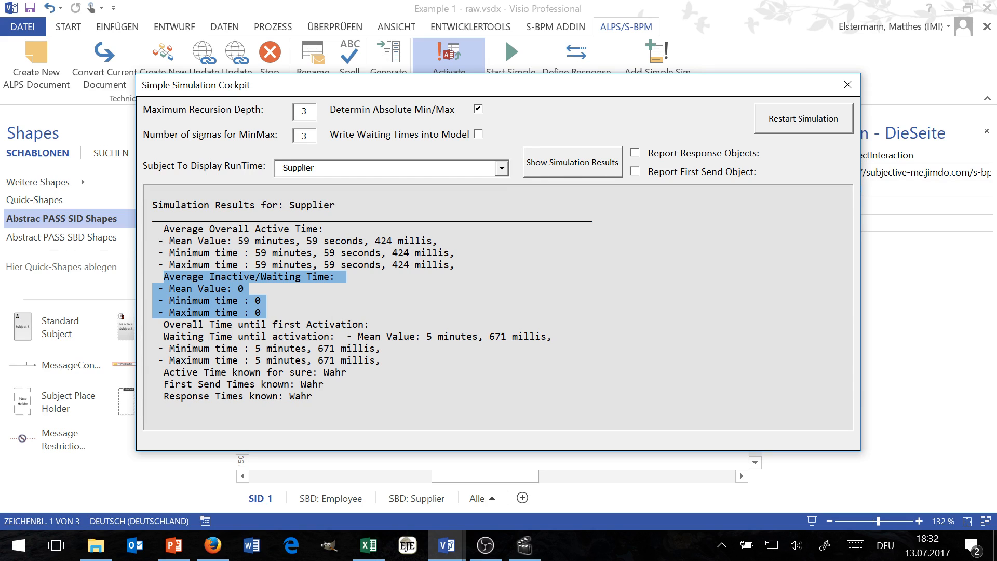
drag(163, 337, 387, 360)
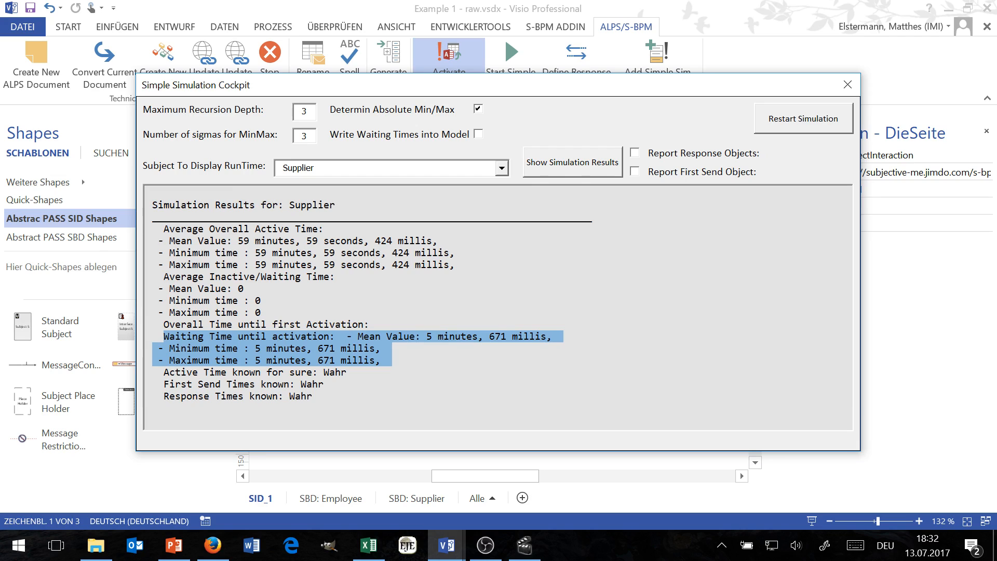
Step: Examine whether the Supplier's active time, first send times and response times are reported as known
drag(164, 372, 314, 396)
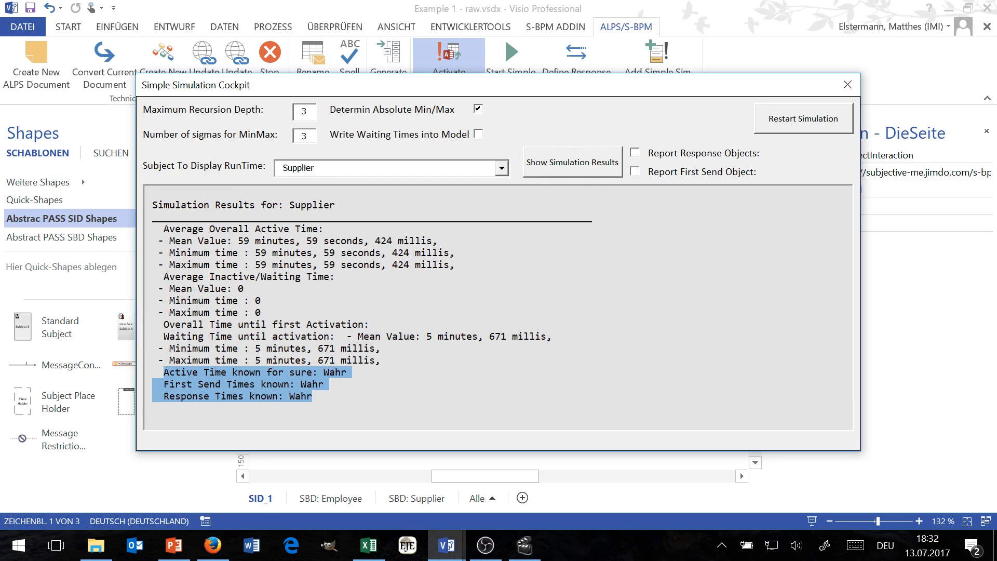
click(181, 371)
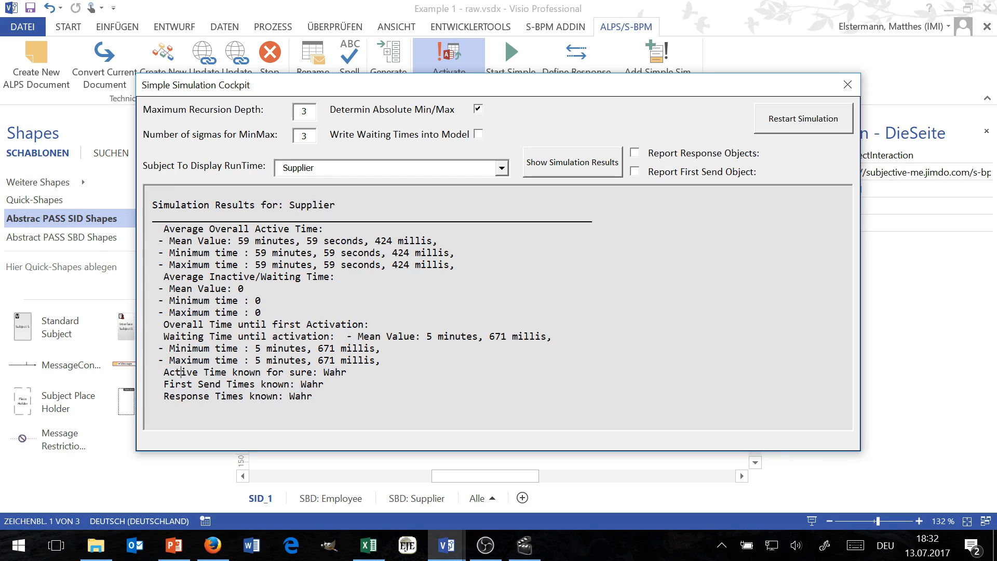
drag(164, 372, 352, 372)
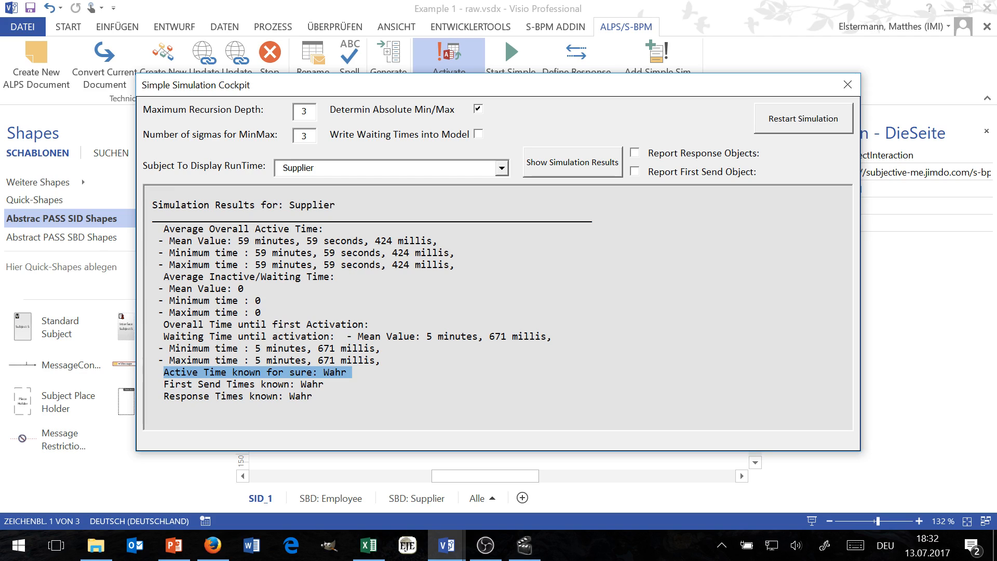
double_click(335, 372)
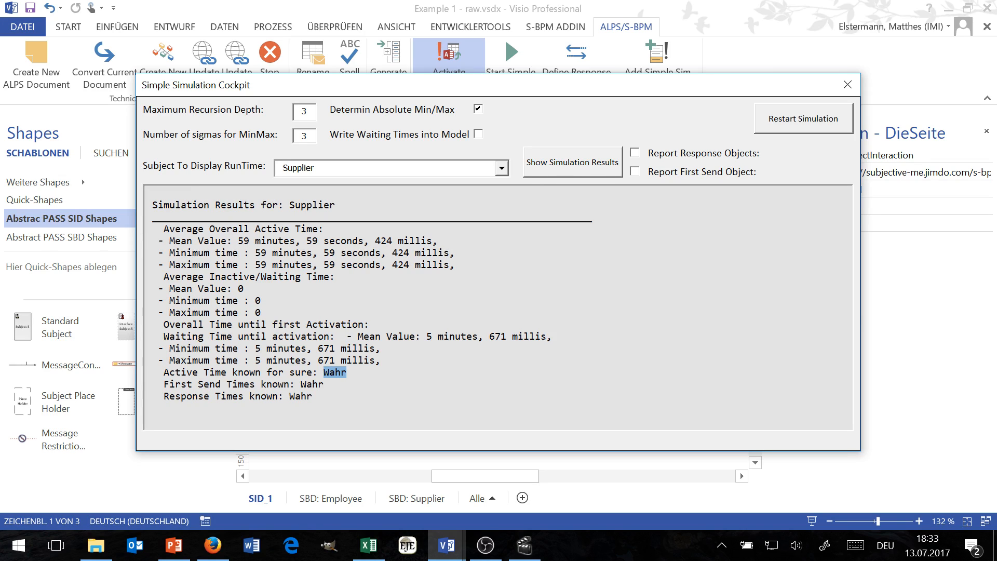
key(shift+Down)
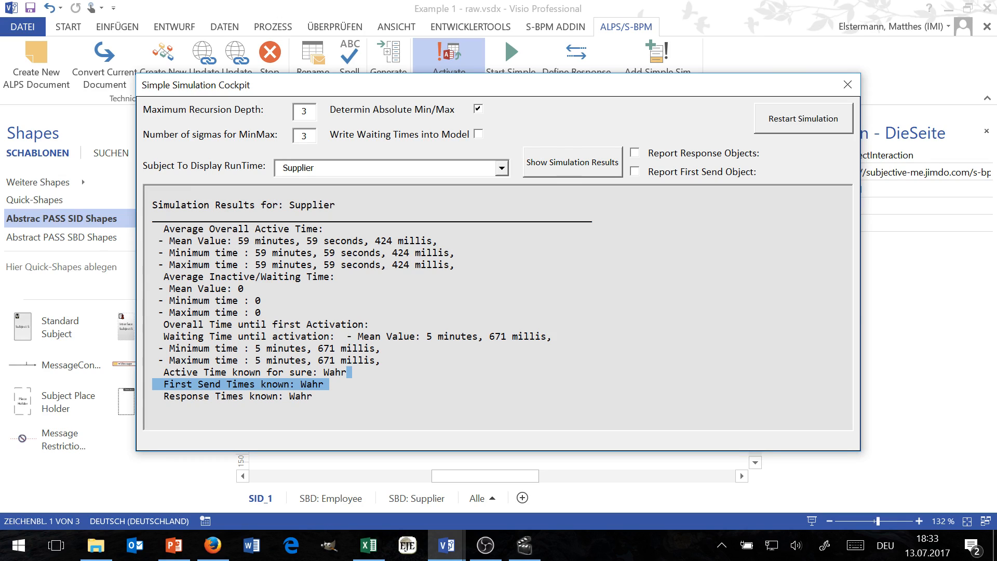
key(shift+Down)
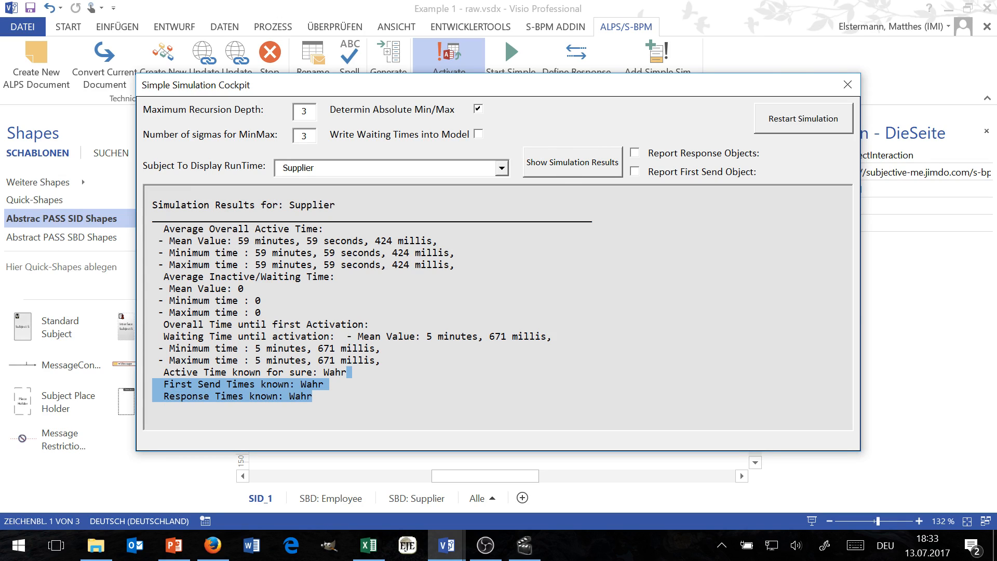
Step: Enable Report Response Objects, show the Supplier's simulation results again and review the extended report down to its Response Objects section
click(635, 154)
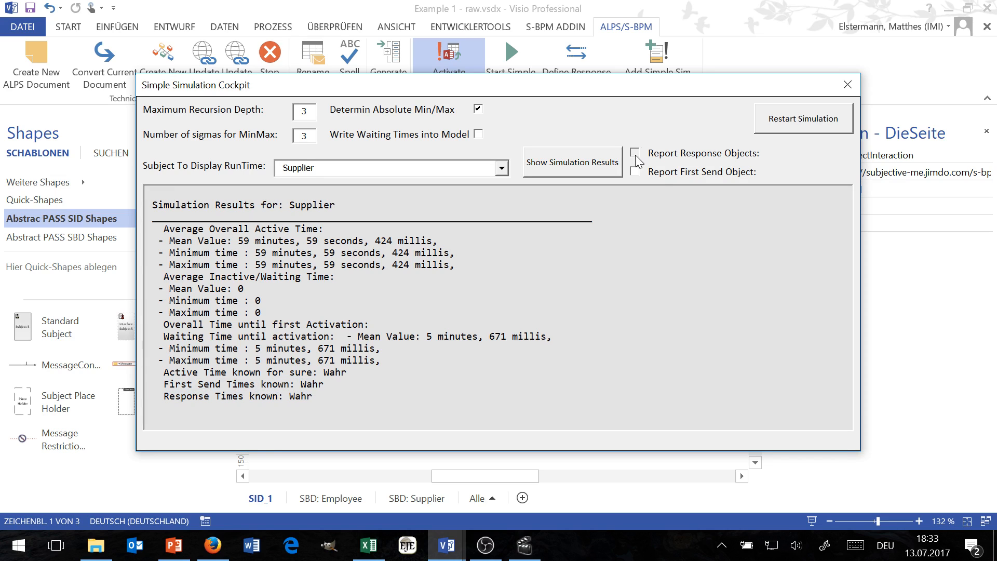
click(592, 162)
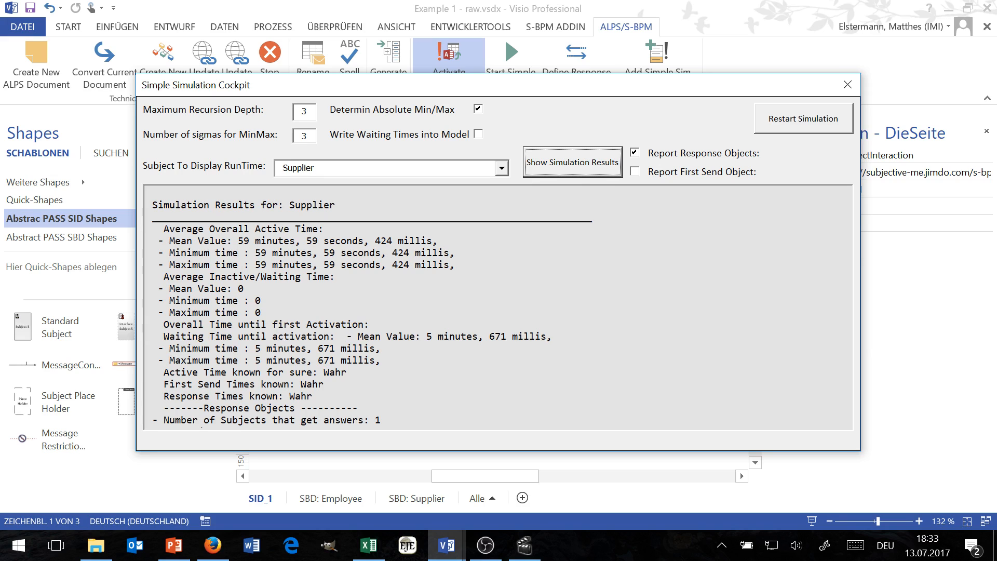
click(347, 253)
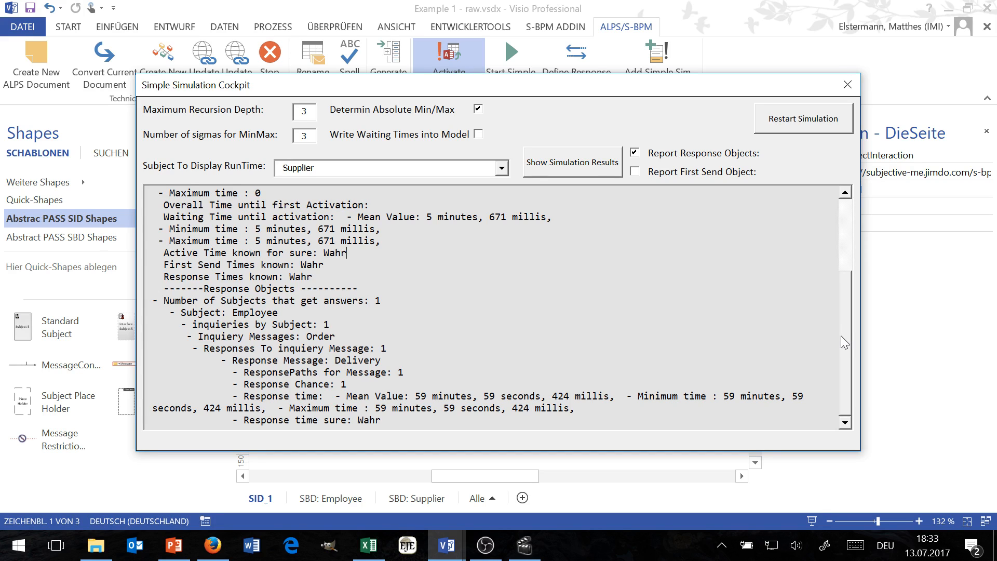
drag(843, 336, 856, 243)
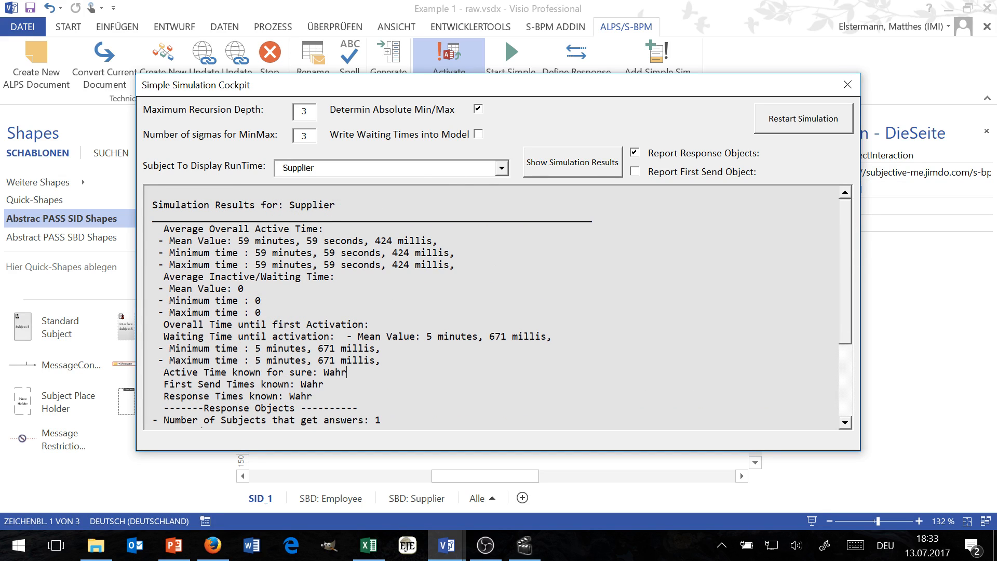
drag(164, 229, 447, 387)
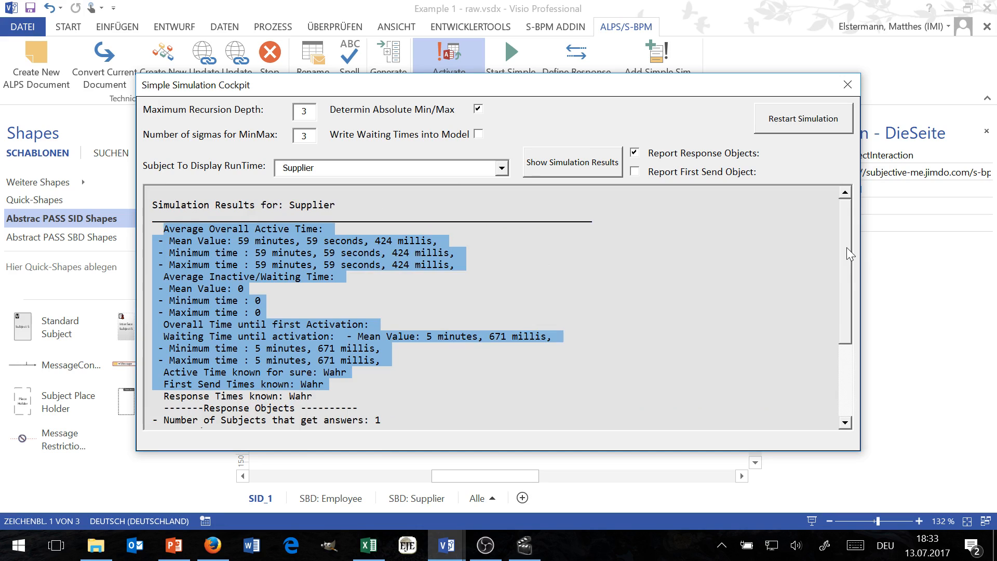
scroll(847, 247, down, 3)
click(227, 386)
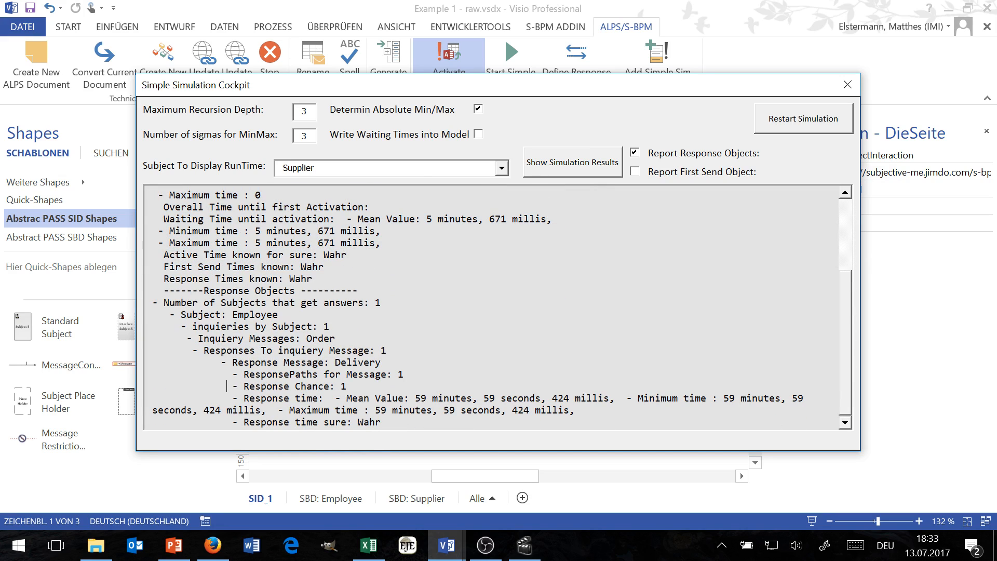
Step: Examine which subjects get answers from the Supplier in the Response Objects section, including their inquiries and inquiry message
drag(164, 290, 359, 290)
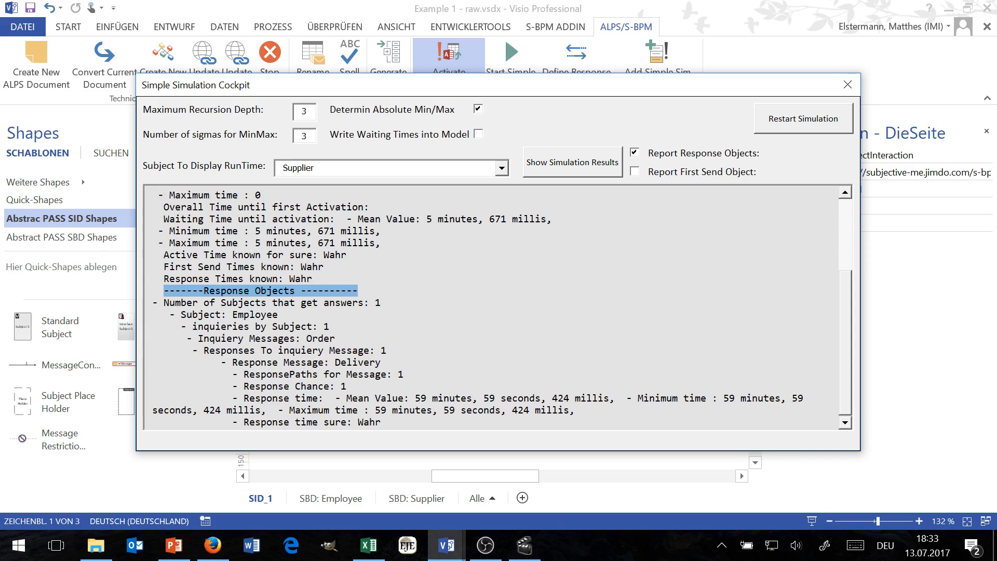
double_click(343, 303)
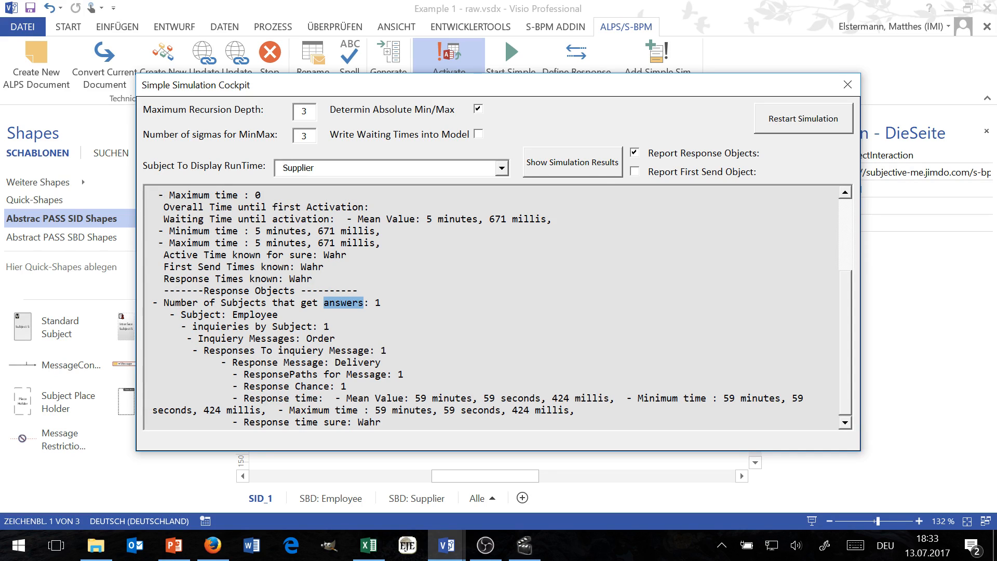
double_click(254, 314)
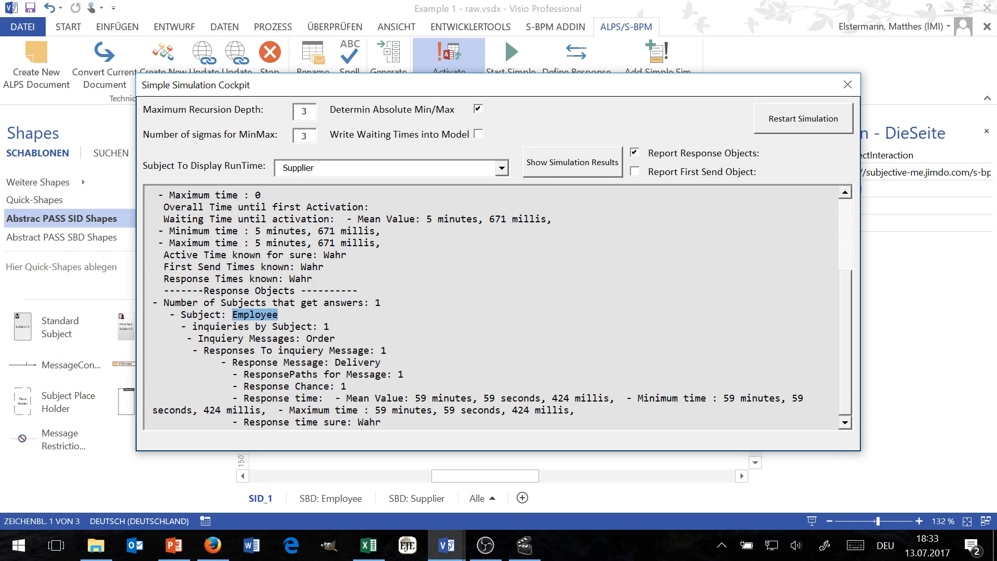
drag(222, 303, 381, 303)
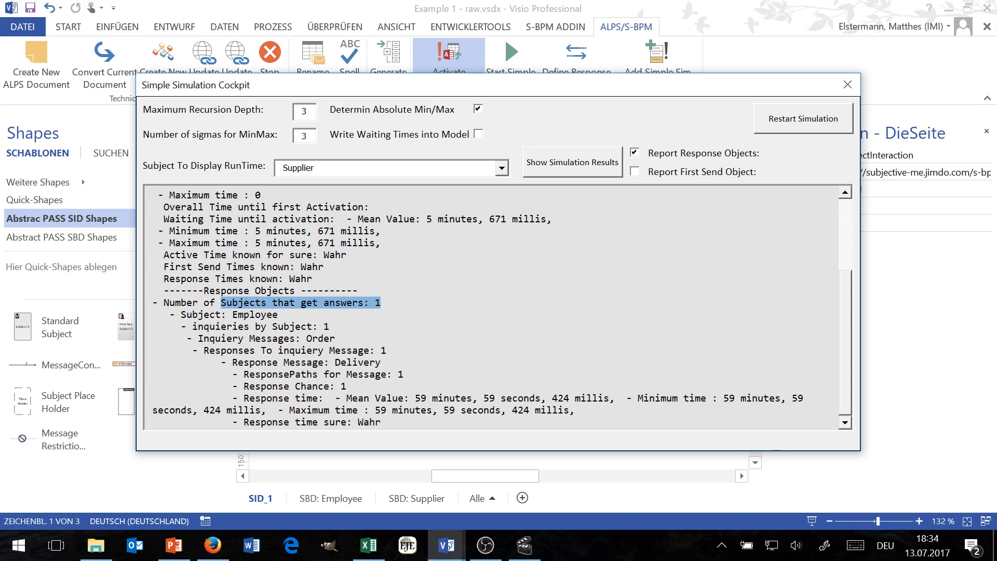
double_click(254, 315)
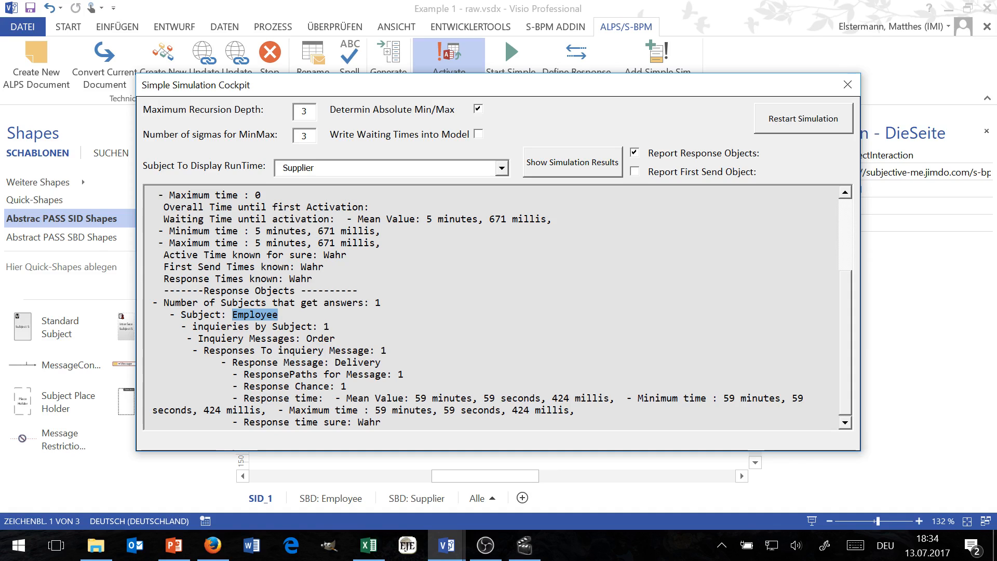
drag(329, 326, 192, 326)
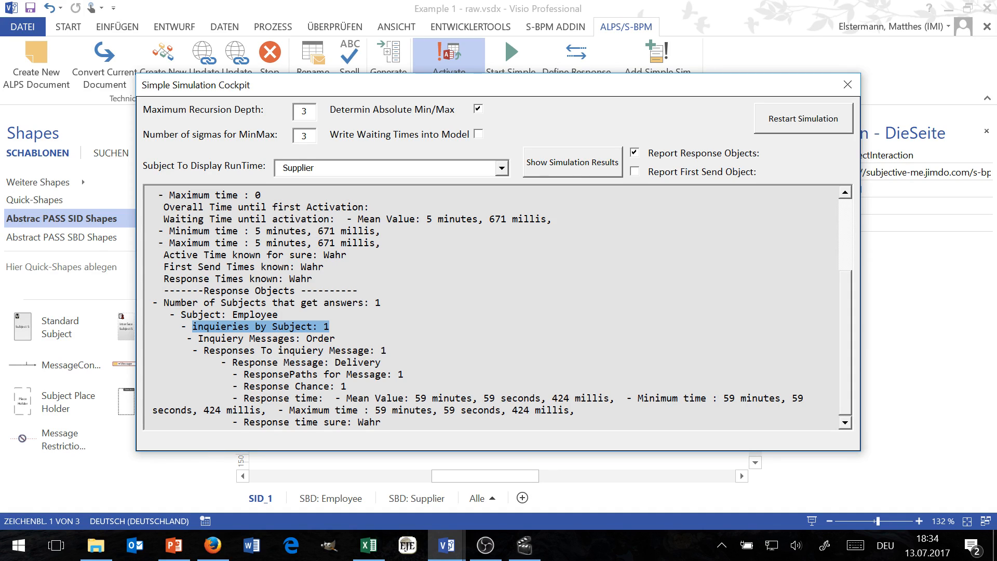
drag(335, 338, 307, 338)
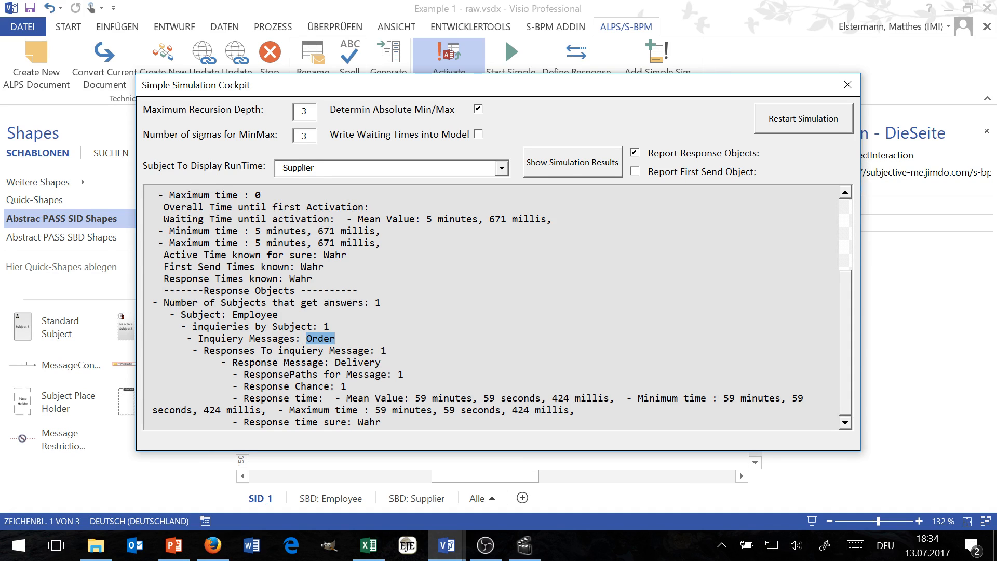
Step: Examine the response message to the Order inquiry, including its response paths, response chance and mean response time
drag(278, 351, 381, 363)
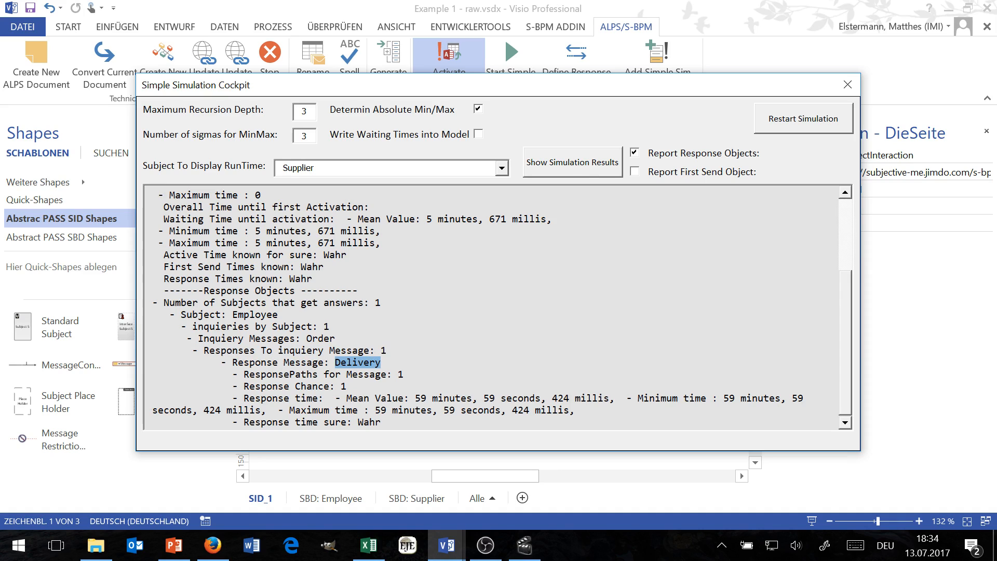
drag(244, 374, 410, 375)
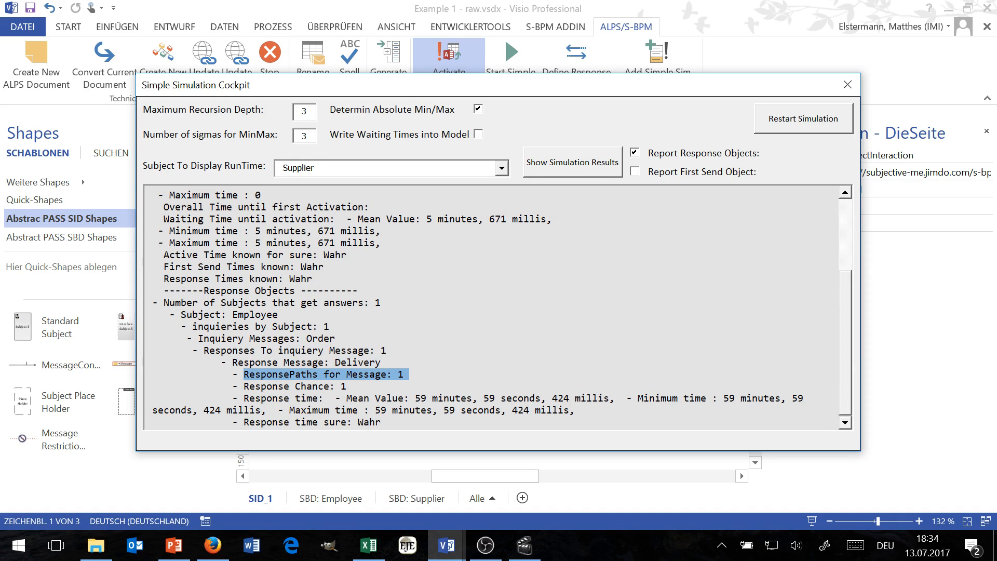
double_click(351, 362)
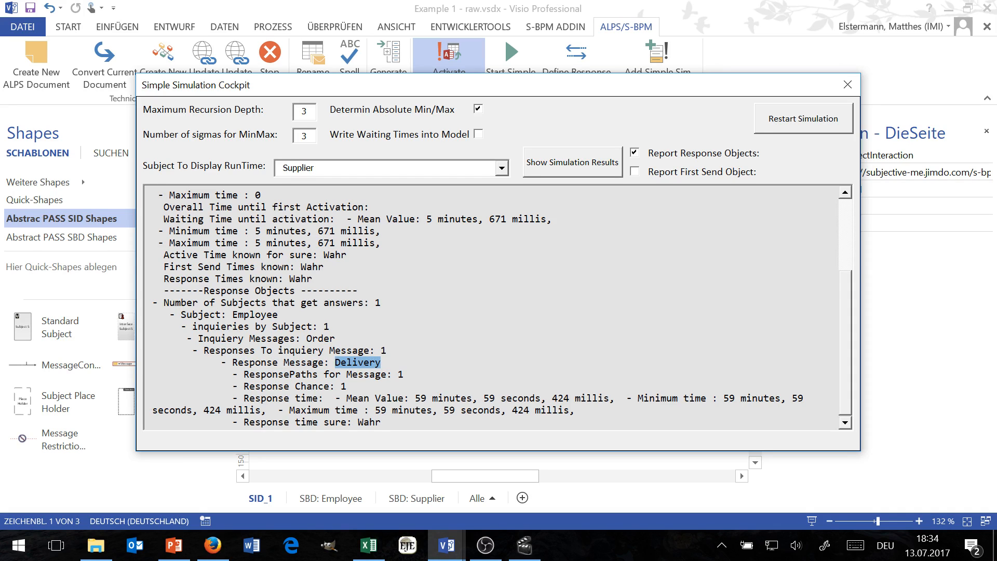
drag(350, 387, 296, 386)
click(348, 386)
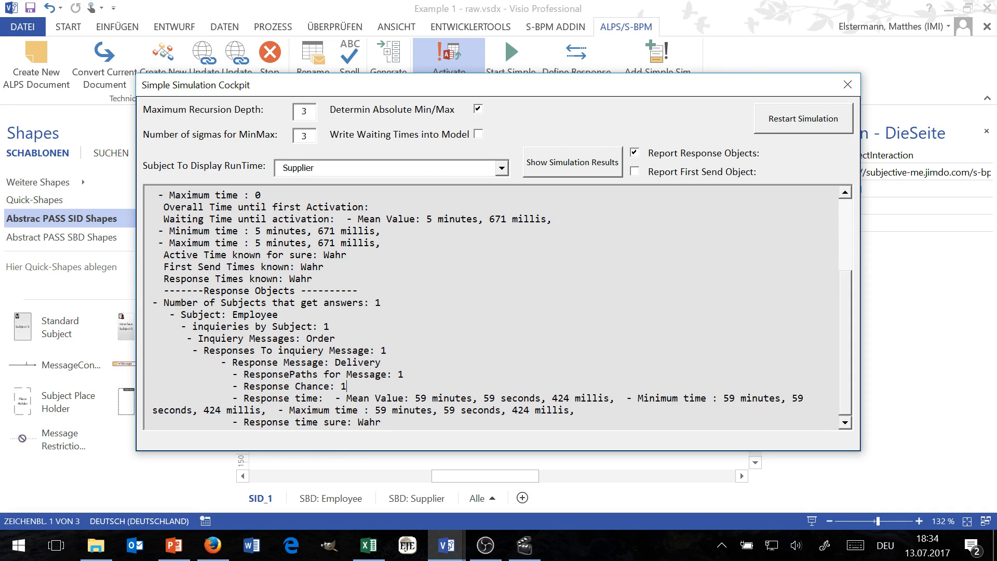
drag(346, 398, 541, 398)
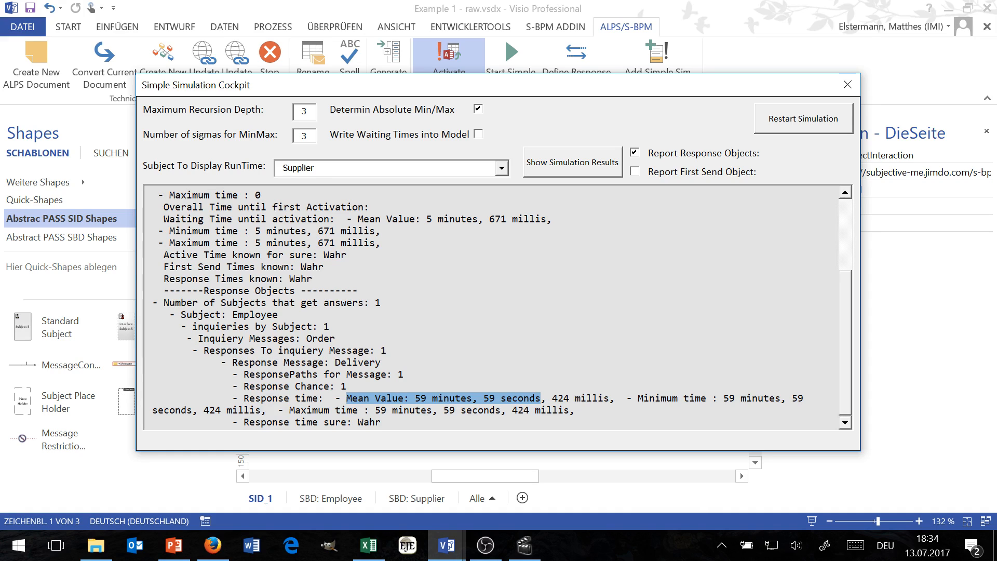
Step: Enable Report First Send Object, show the Supplier's simulation results again and check the First Send Paths section
click(639, 172)
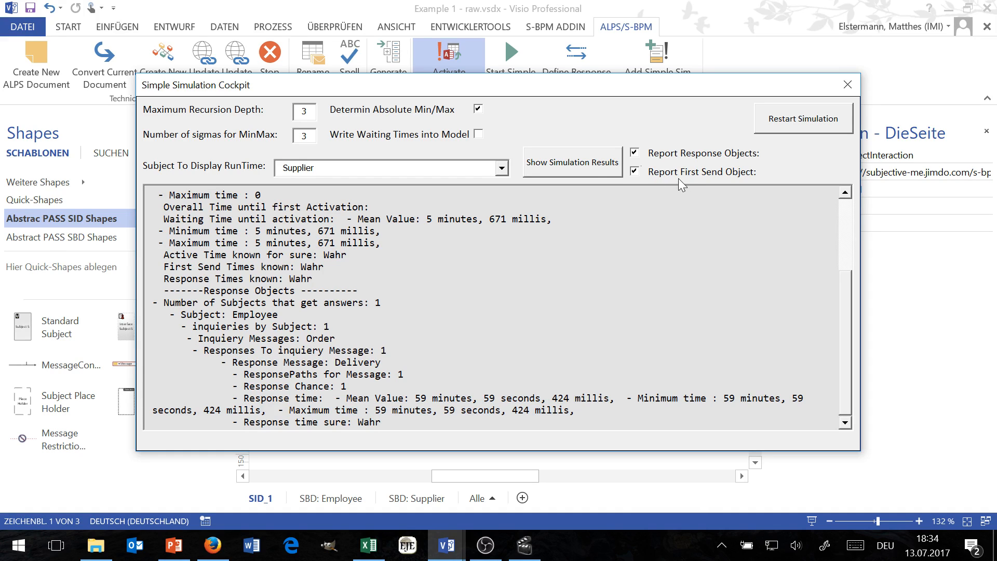
click(585, 167)
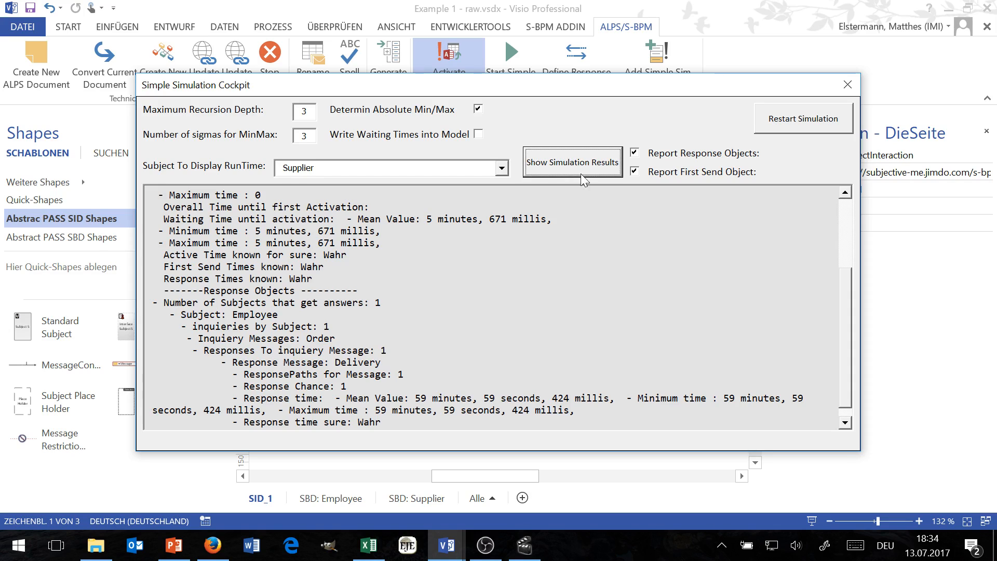
click(387, 337)
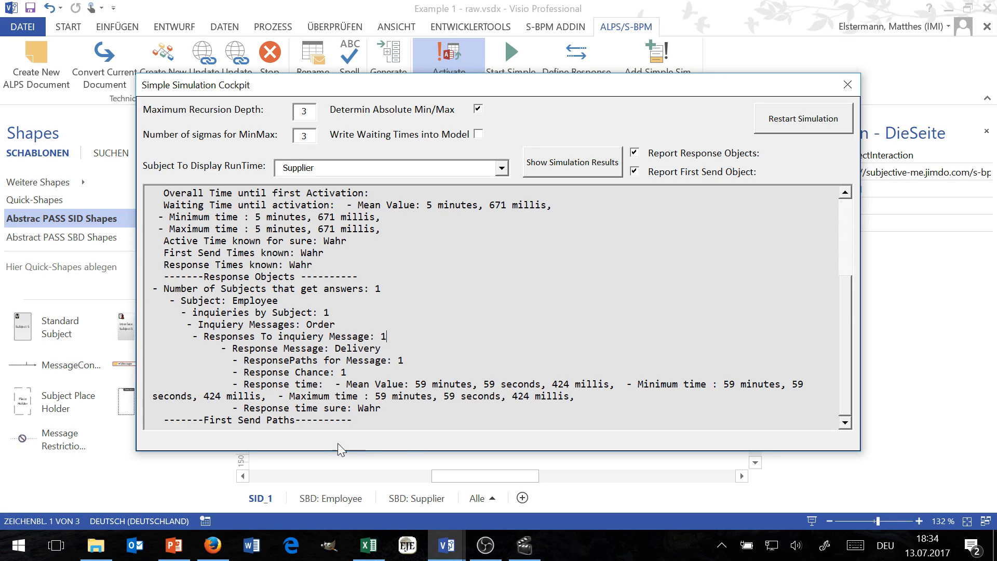
drag(352, 420, 152, 420)
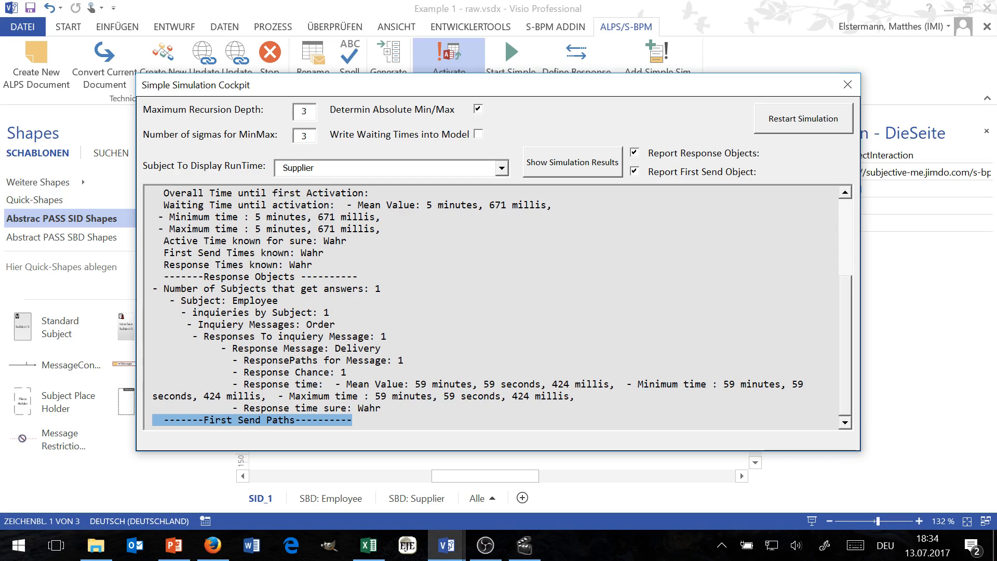
click(501, 167)
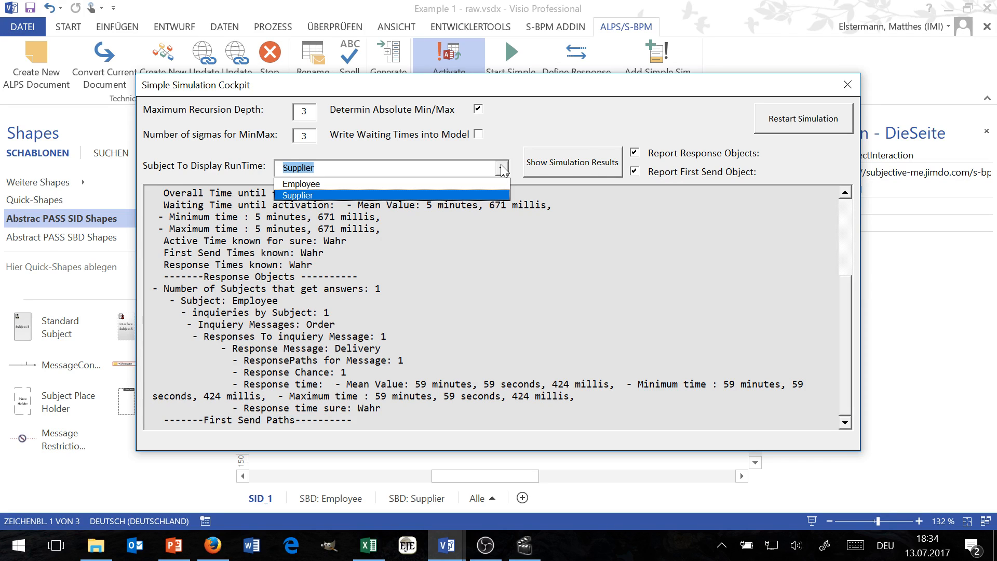
click(505, 142)
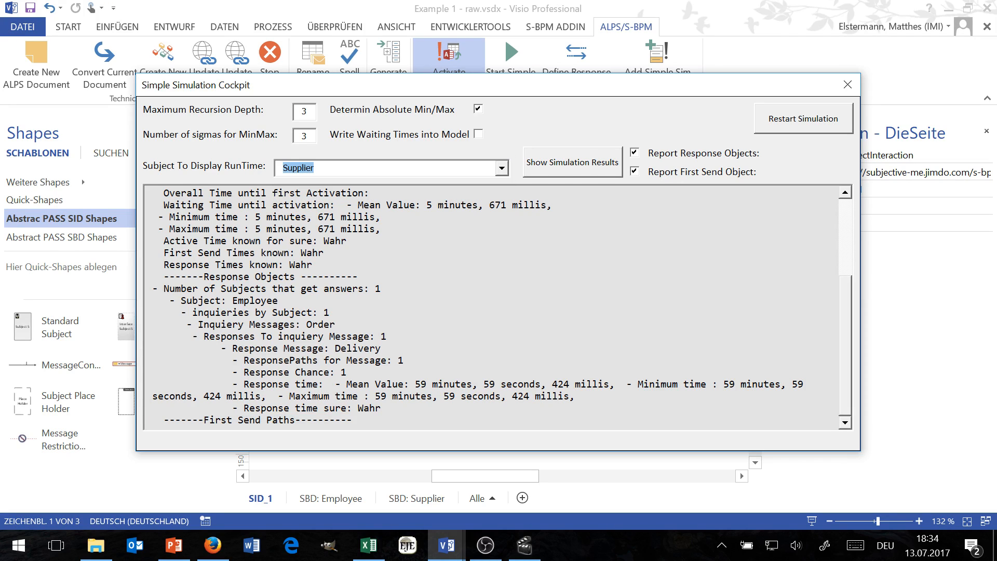
click(359, 277)
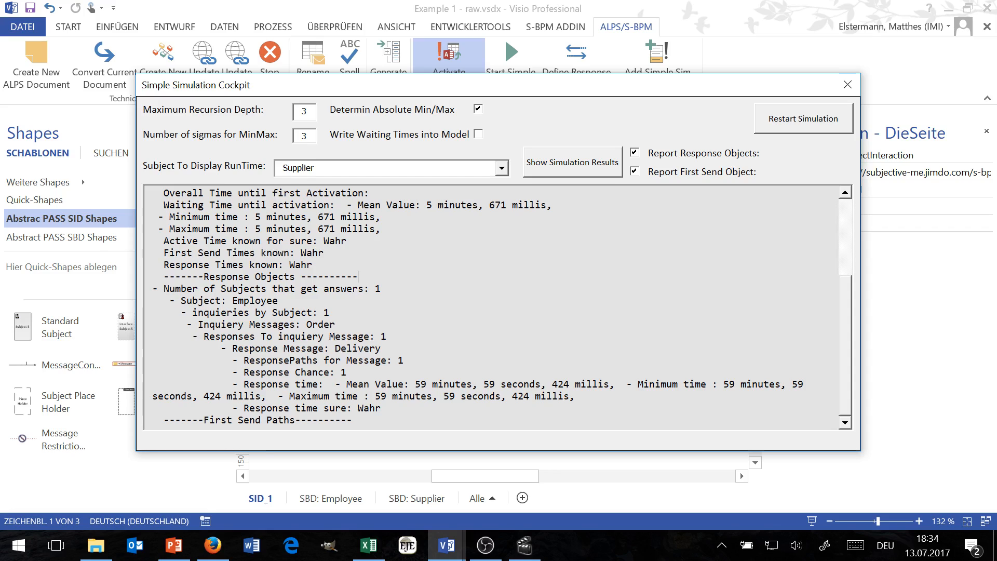
Step: Show the Employee's simulation results and review the report's Response Objects section
click(502, 168)
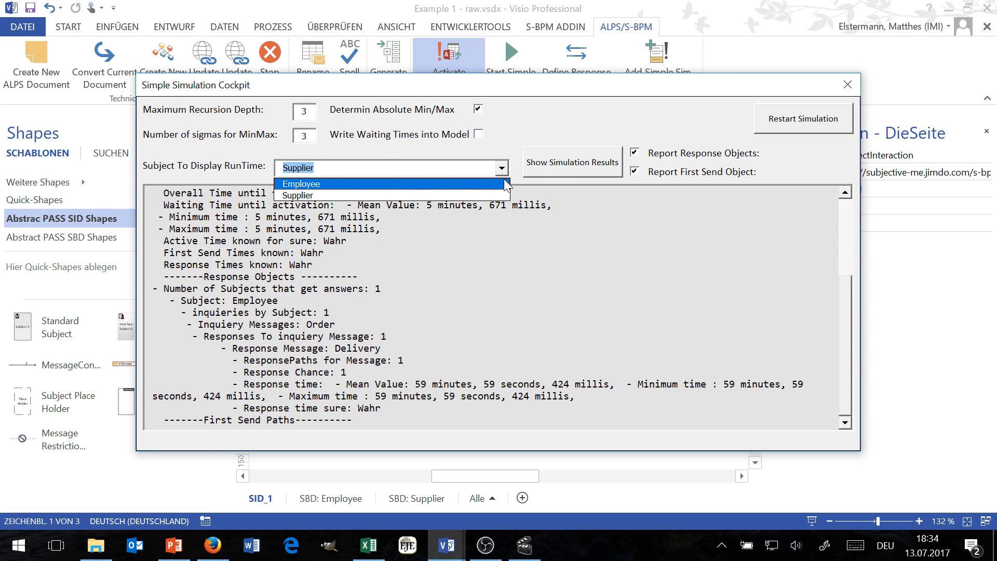
click(506, 185)
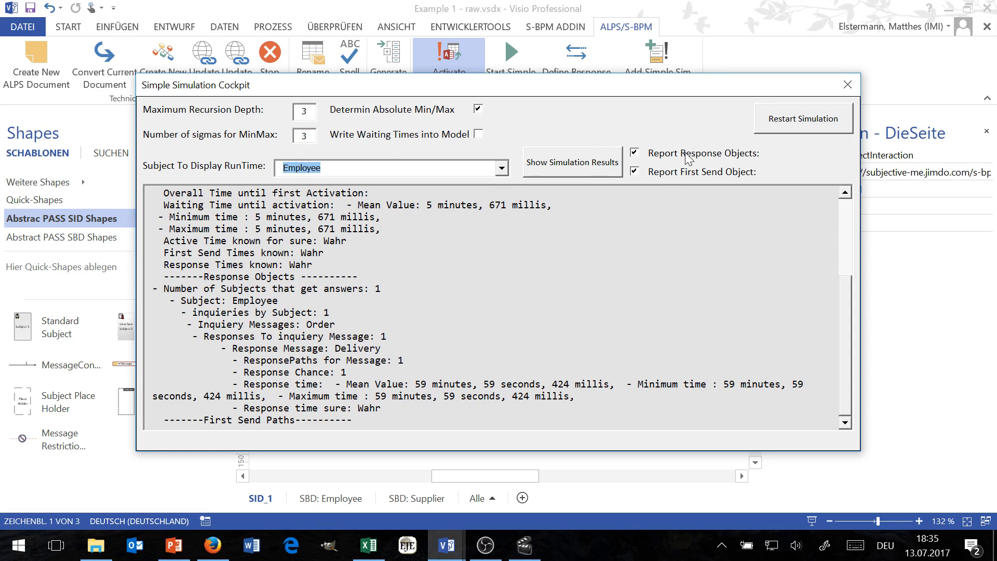
click(580, 162)
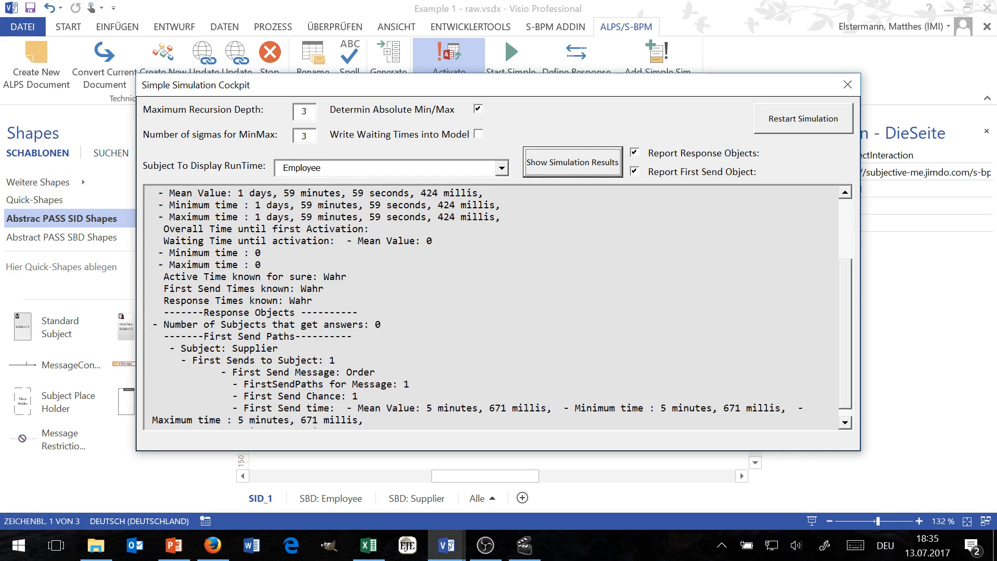
scroll(845, 293, up, 3)
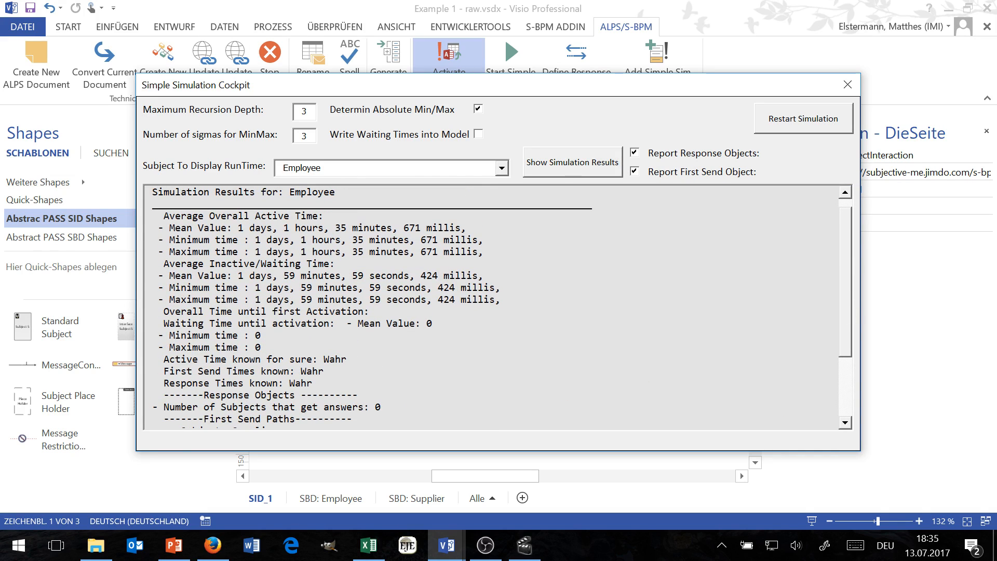
drag(163, 395, 386, 407)
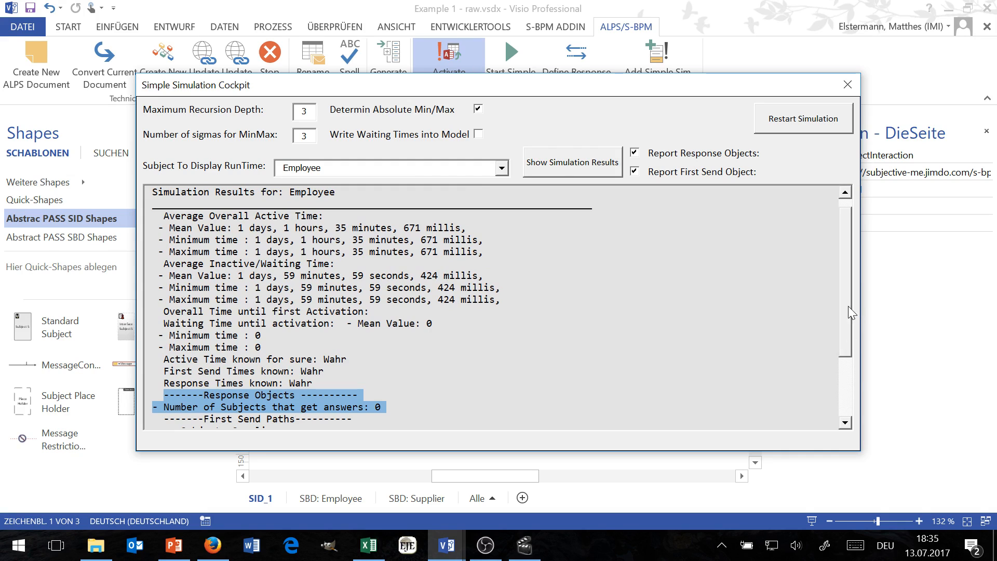
drag(849, 307, 847, 388)
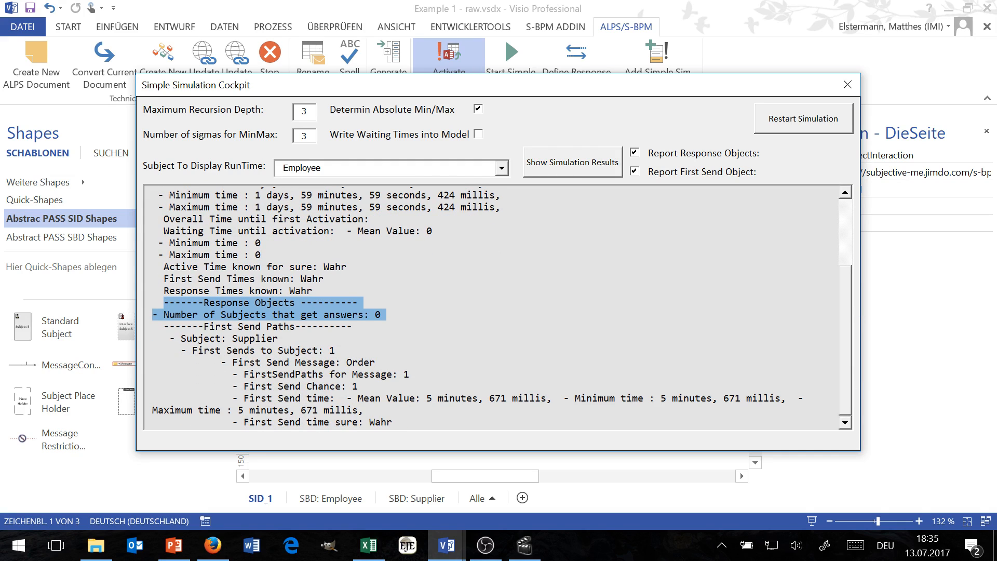
Step: Examine the Employee's First Send Paths section, including the receiving subject, message, paths, send chance, mean send time and its certainty
click(278, 338)
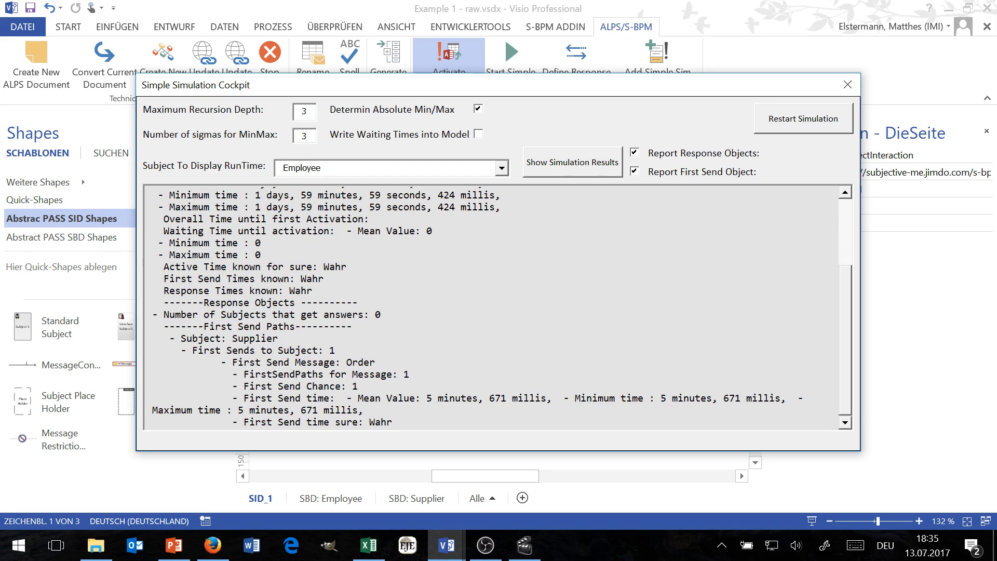
double_click(256, 338)
click(360, 362)
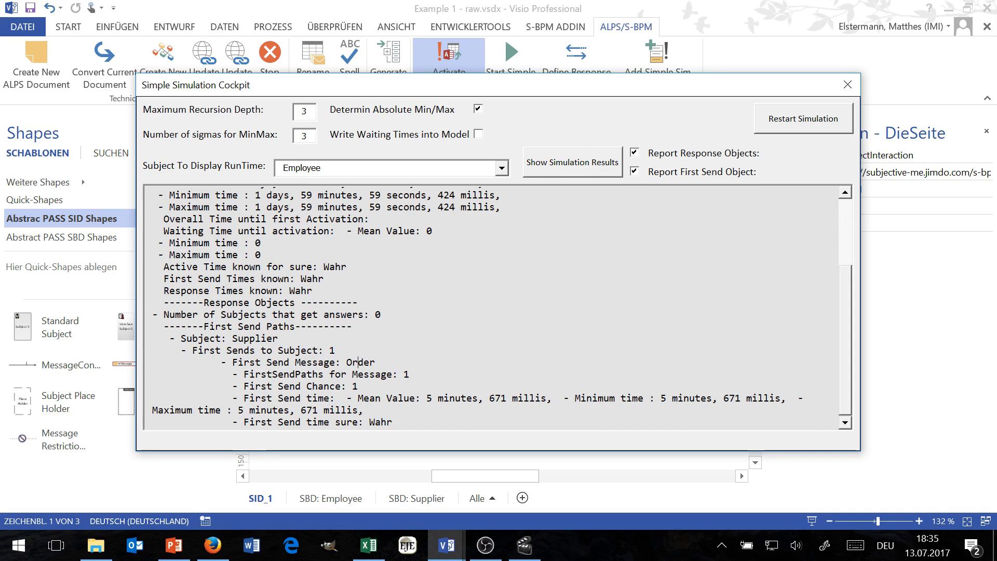
double_click(359, 363)
drag(244, 374, 415, 374)
drag(307, 386, 547, 398)
click(432, 413)
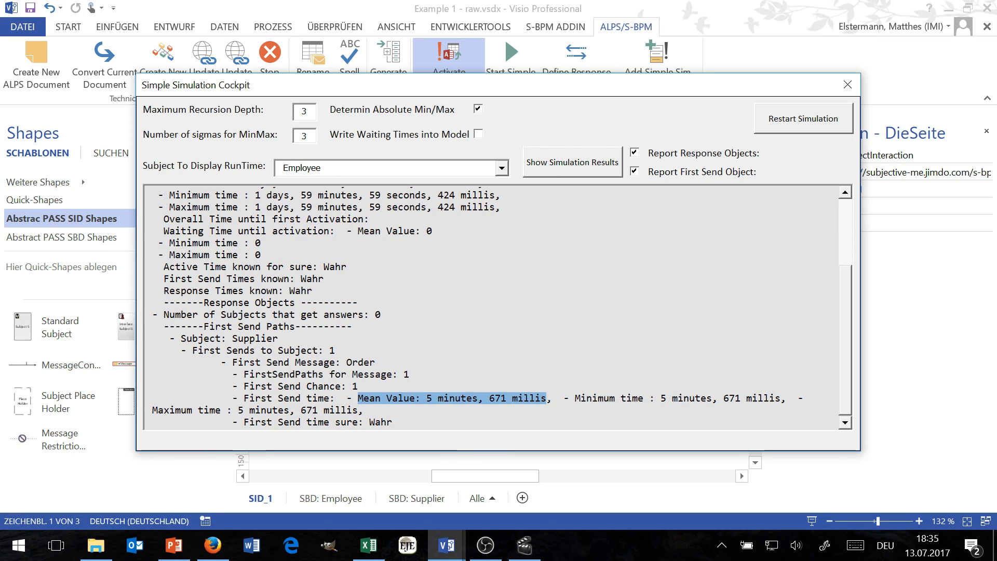
drag(392, 422, 244, 422)
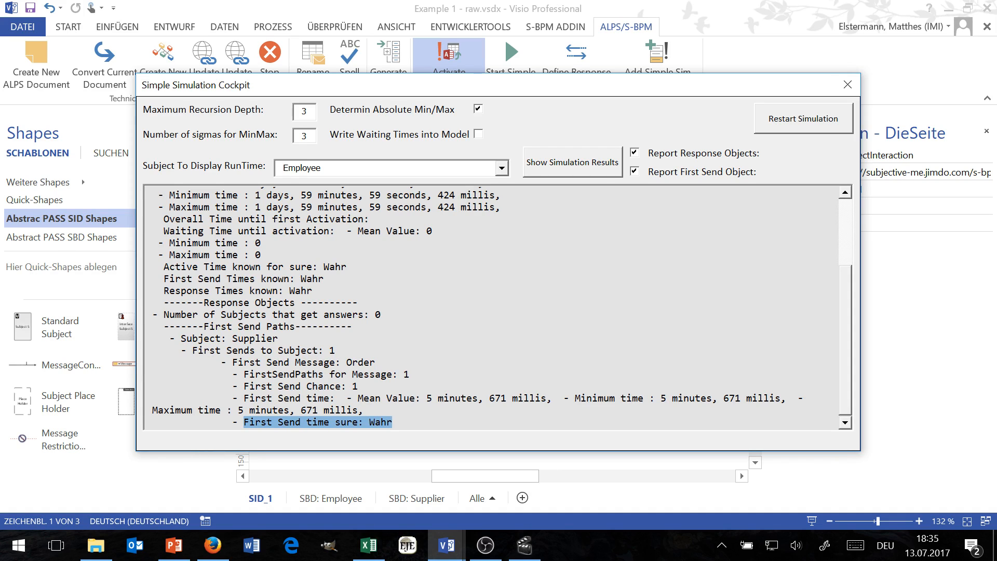
Step: Review the Employee's time until first activation, overall active time and average inactive/waiting time in the report
click(284, 231)
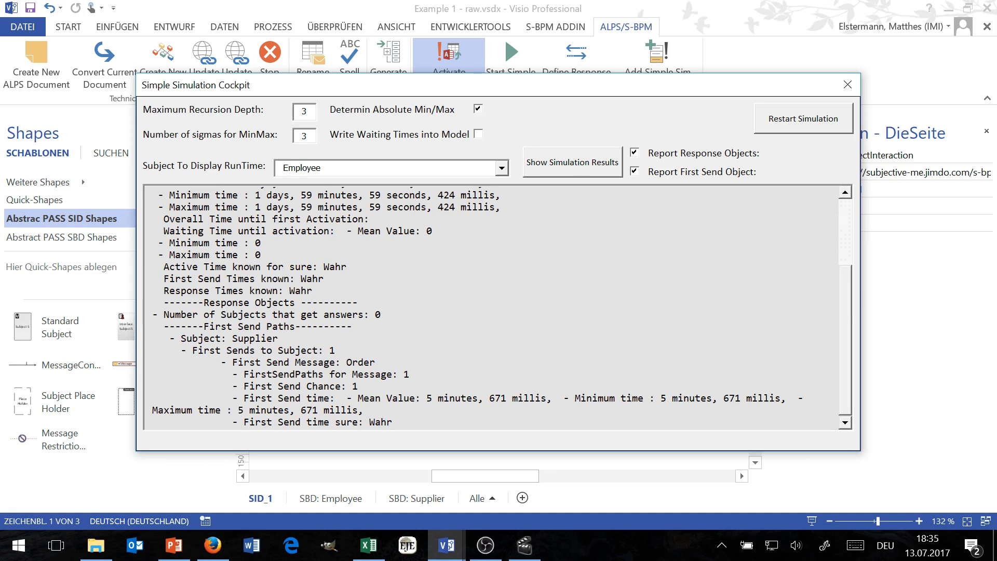
drag(209, 219, 266, 243)
drag(857, 292, 854, 226)
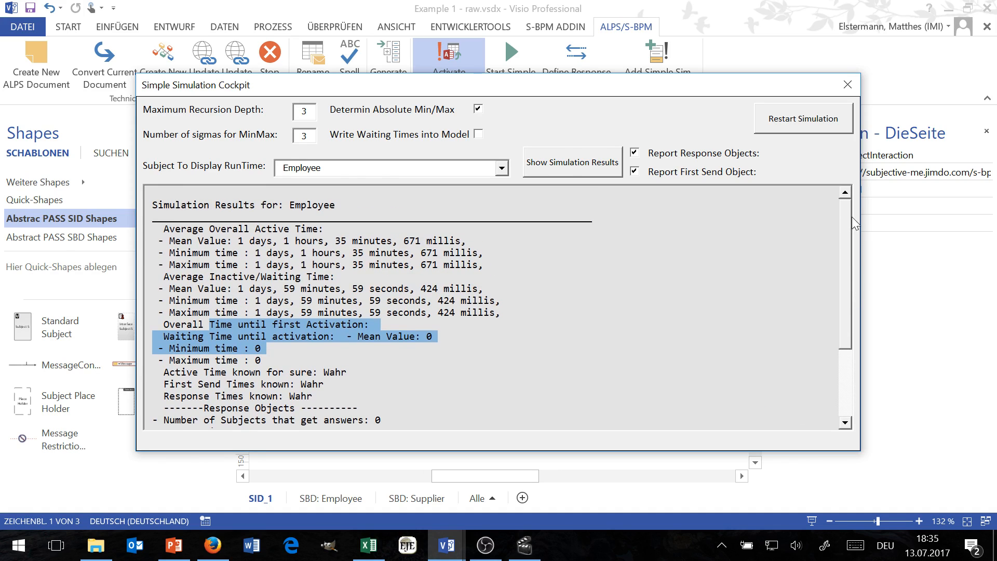
click(227, 276)
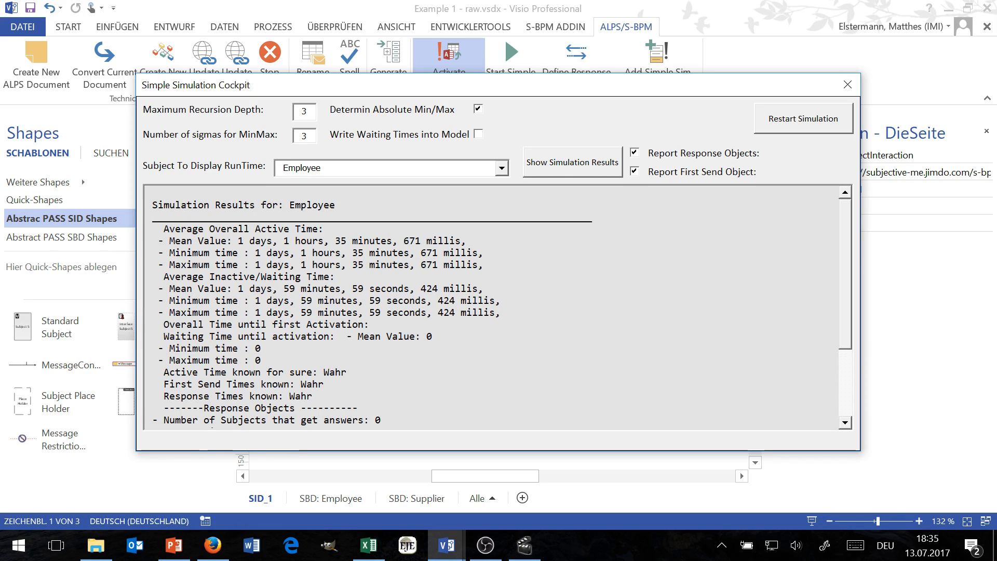
drag(169, 265, 445, 255)
drag(158, 301, 494, 301)
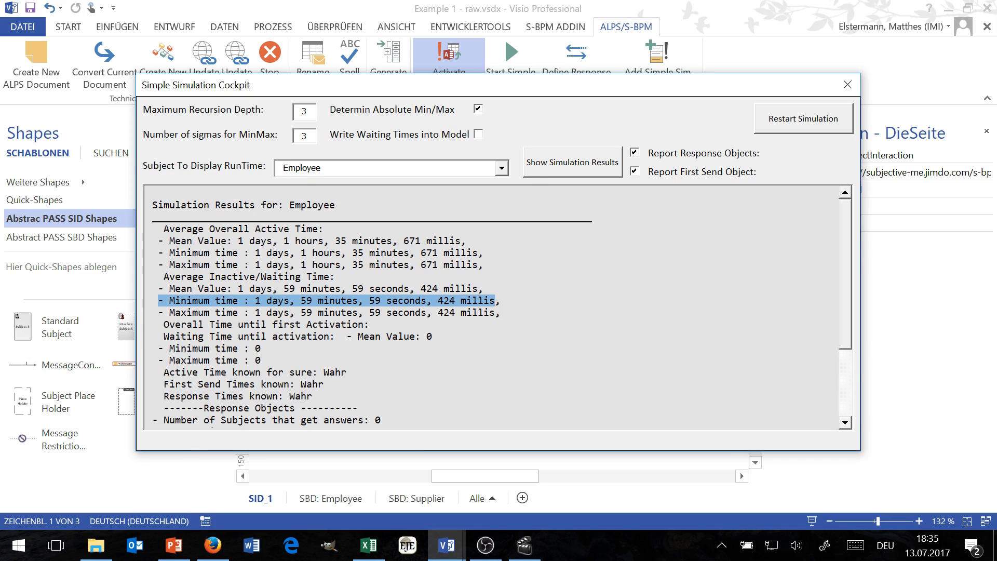
drag(490, 265, 499, 295)
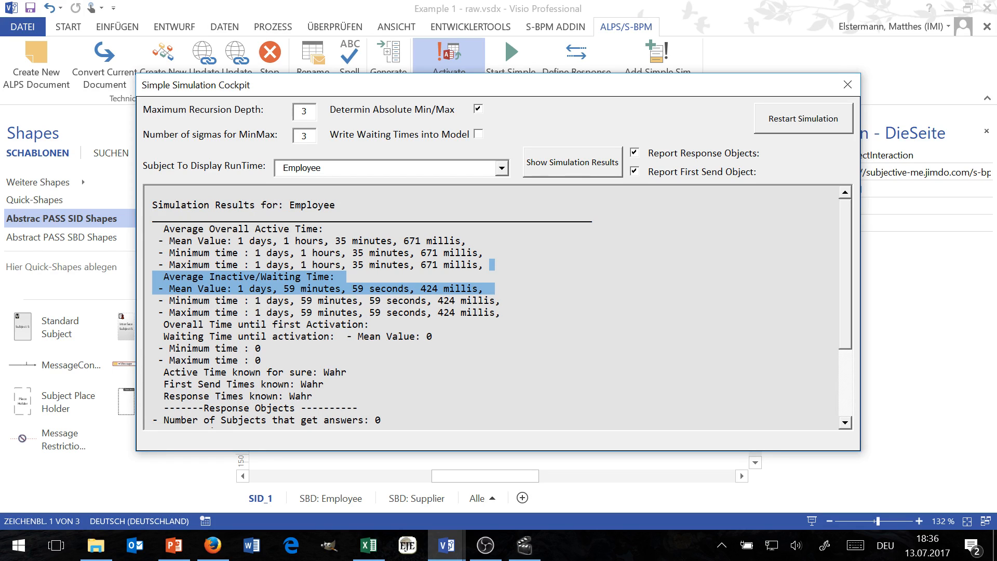
Step: Enable Write Waiting Times into Model, restart the simulation and close the Simple Simulation Cockpit
click(481, 135)
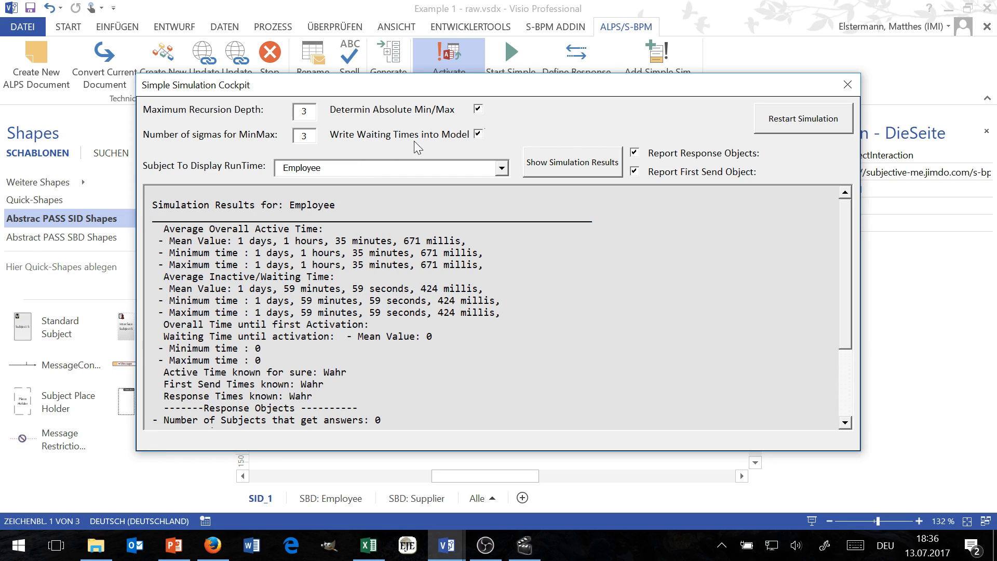
click(792, 124)
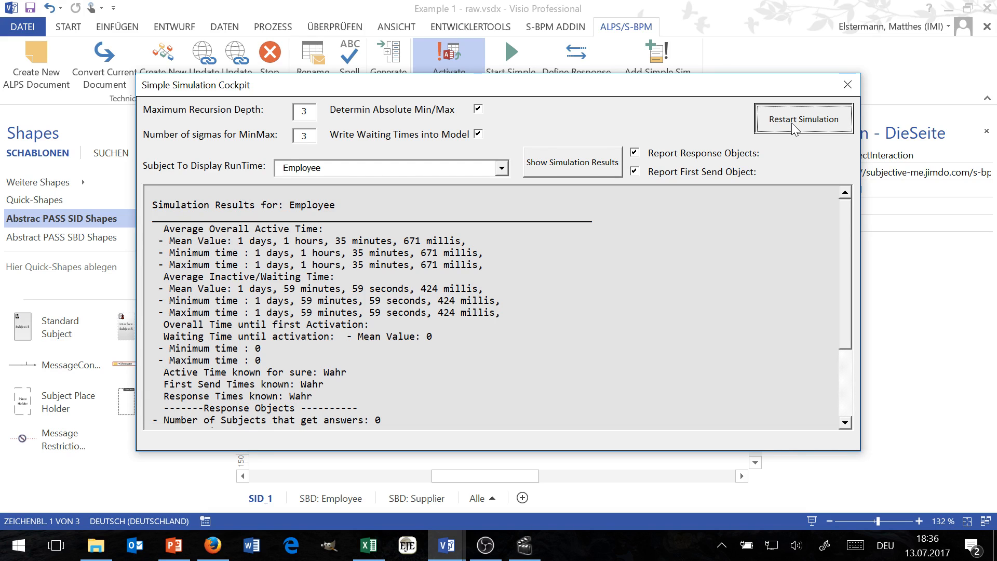
click(843, 85)
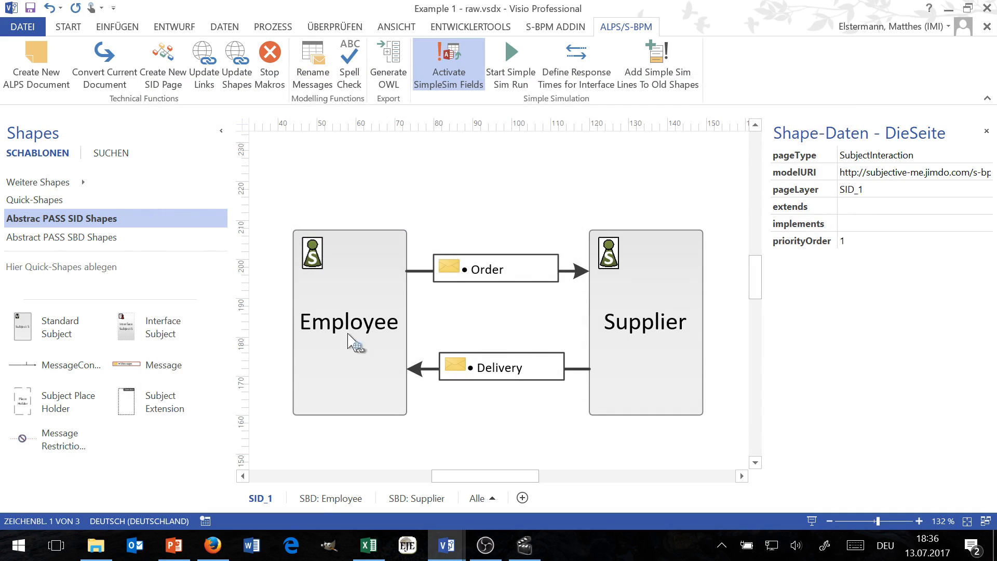
Step: Open the Employee's behavior diagram and check the Waiting Time from Last SiSi Run of the Wait for the delivery state
right_click(362, 291)
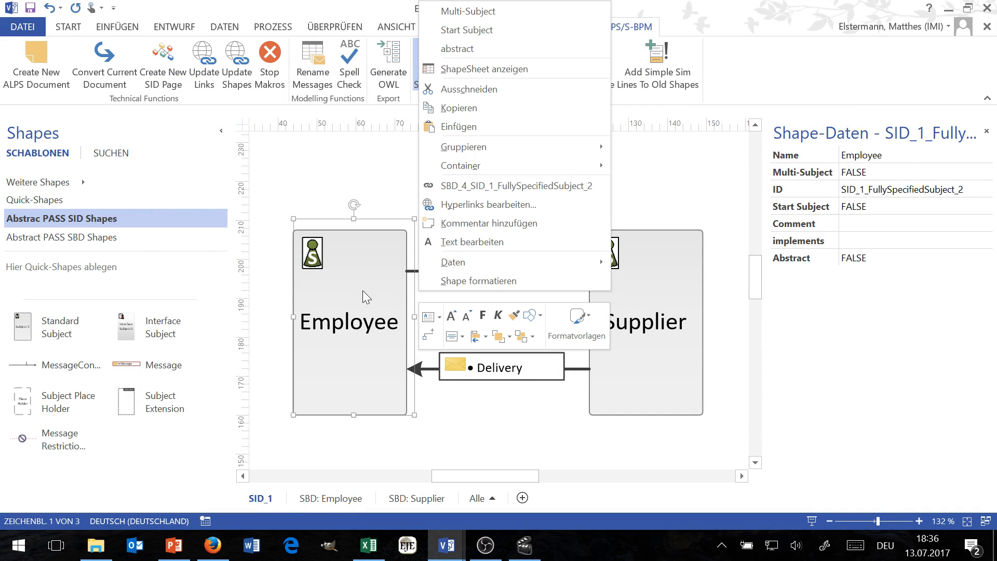
click(500, 188)
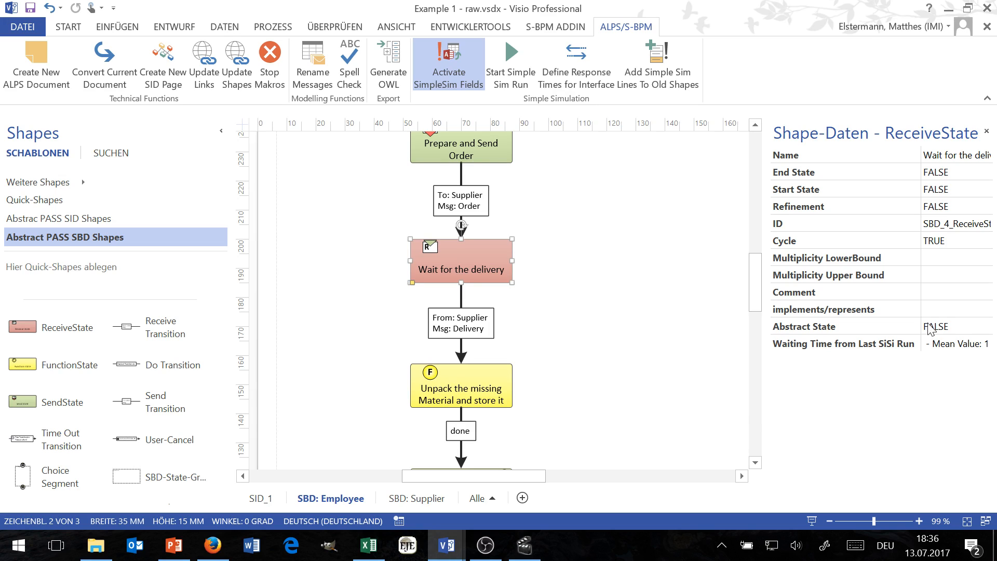
mouse_move(940, 350)
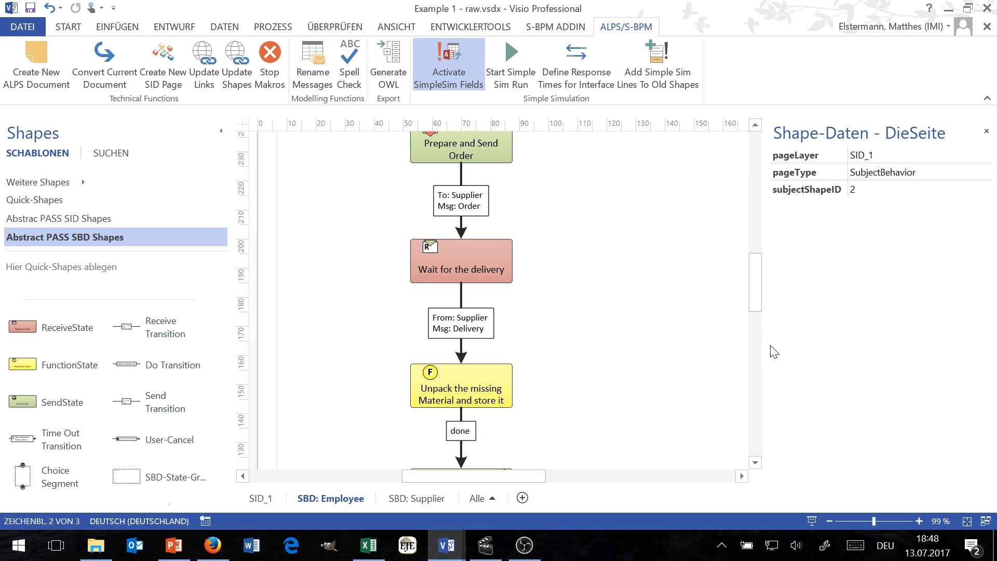
Step: Switch to the Example 2-raw.vsdx document and open the Supplier's behavior diagram through its linked page
mouse_move(426, 552)
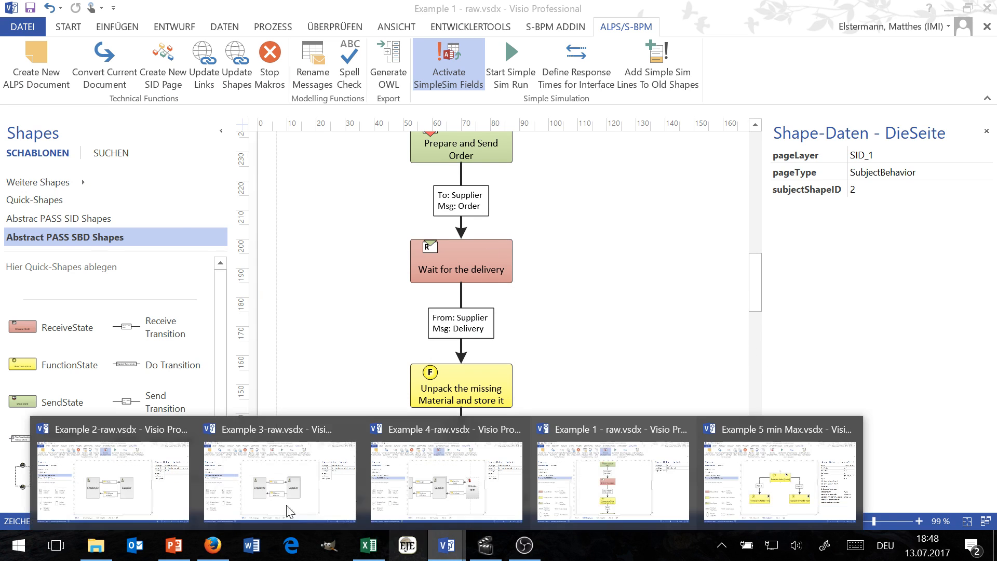
click(137, 487)
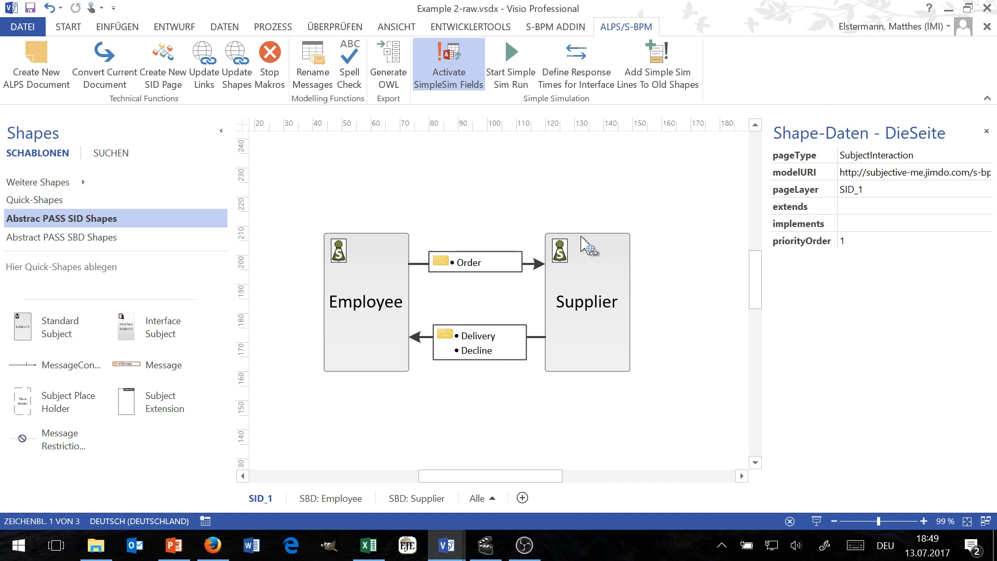
right_click(592, 289)
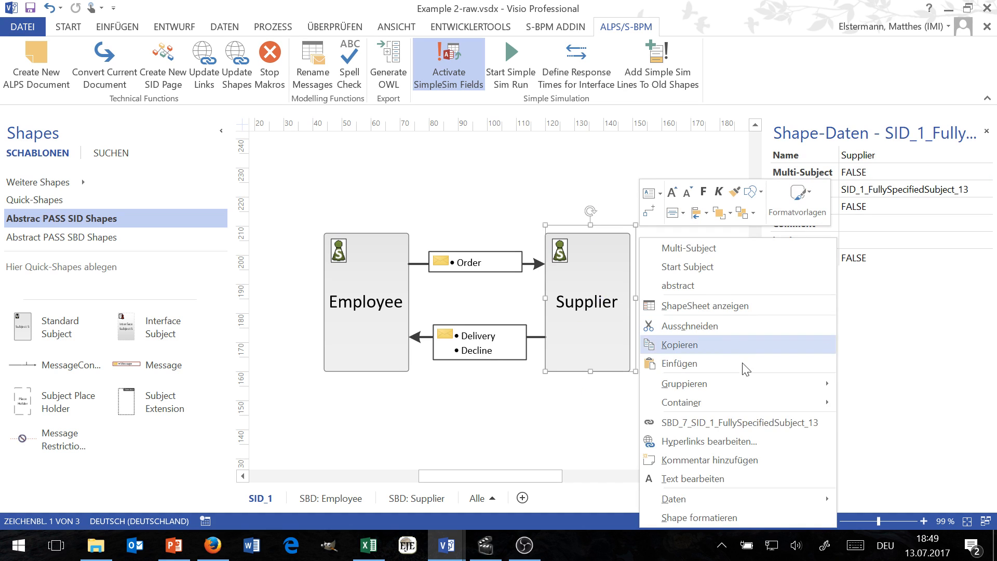
click(733, 423)
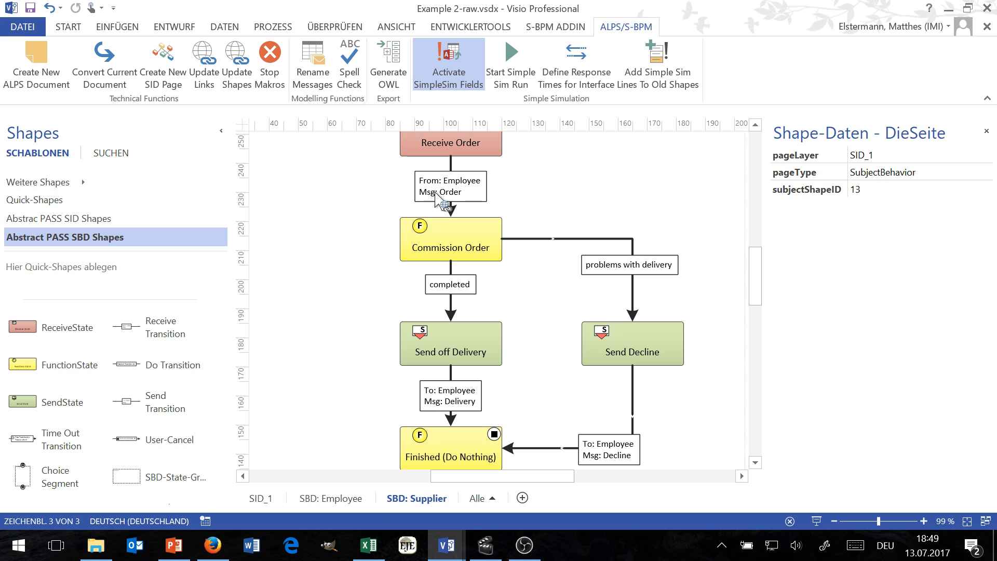
Step: Inspect the shape data of the Commission Order state and the Choice Chance of its two outgoing transitions
click(439, 237)
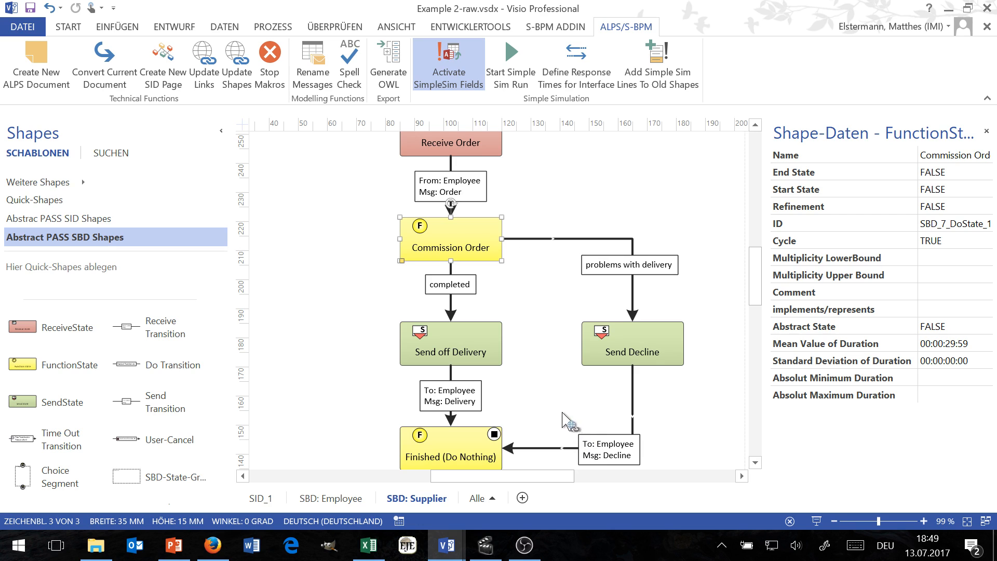
click(550, 274)
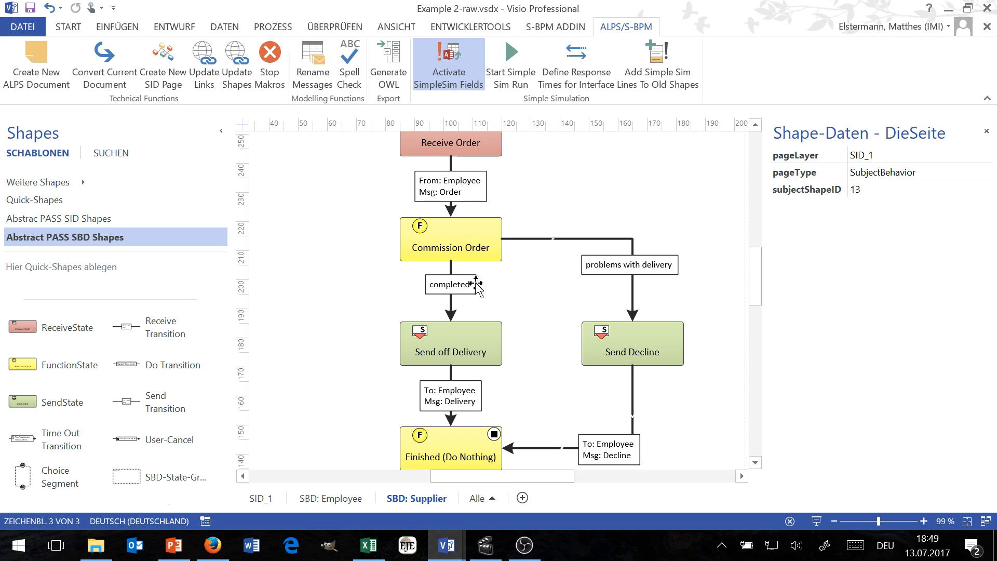
click(454, 270)
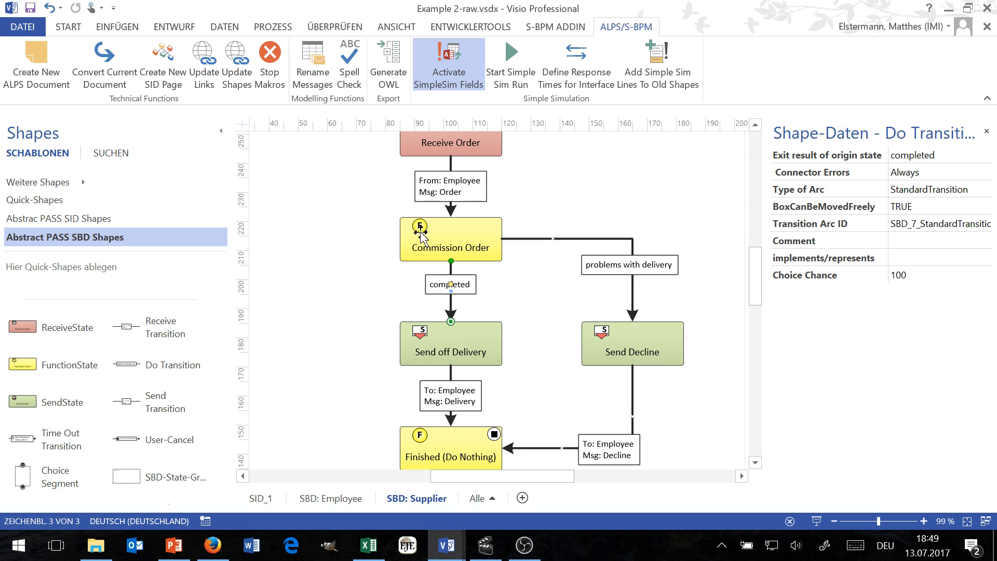
click(539, 240)
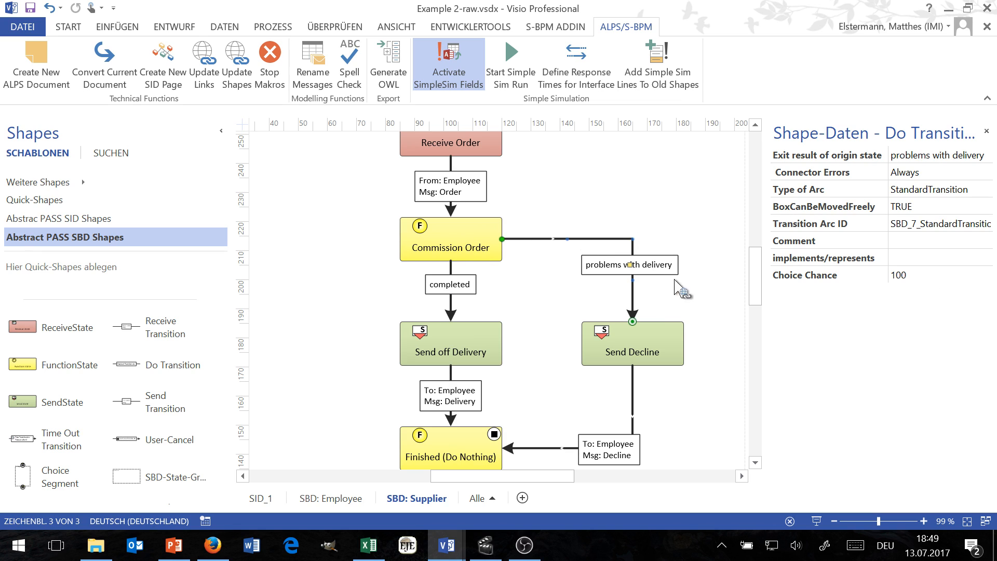
click(532, 217)
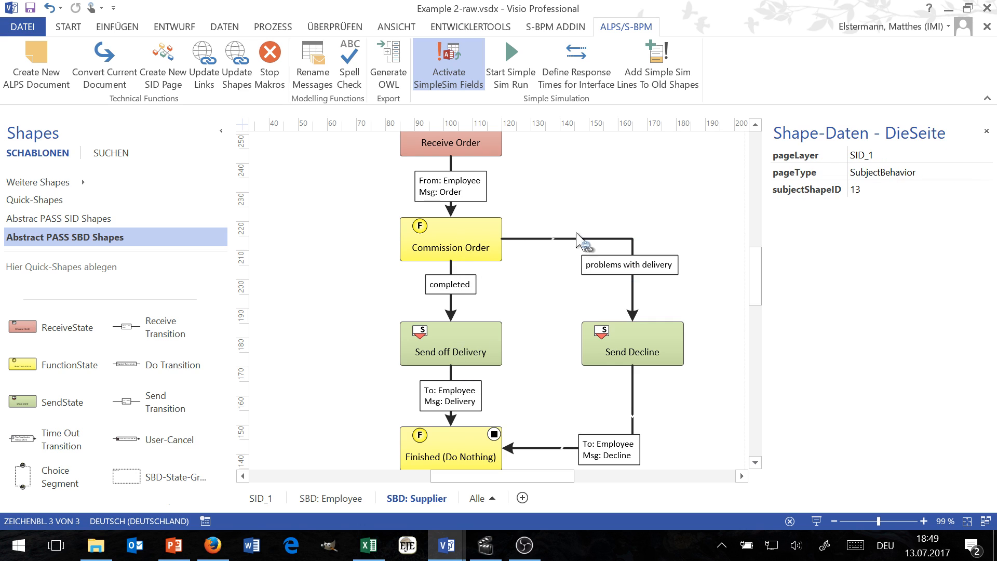
Step: Set the Choice Chance of the completed transition from Commission Order to Send off Delivery to 80
click(454, 309)
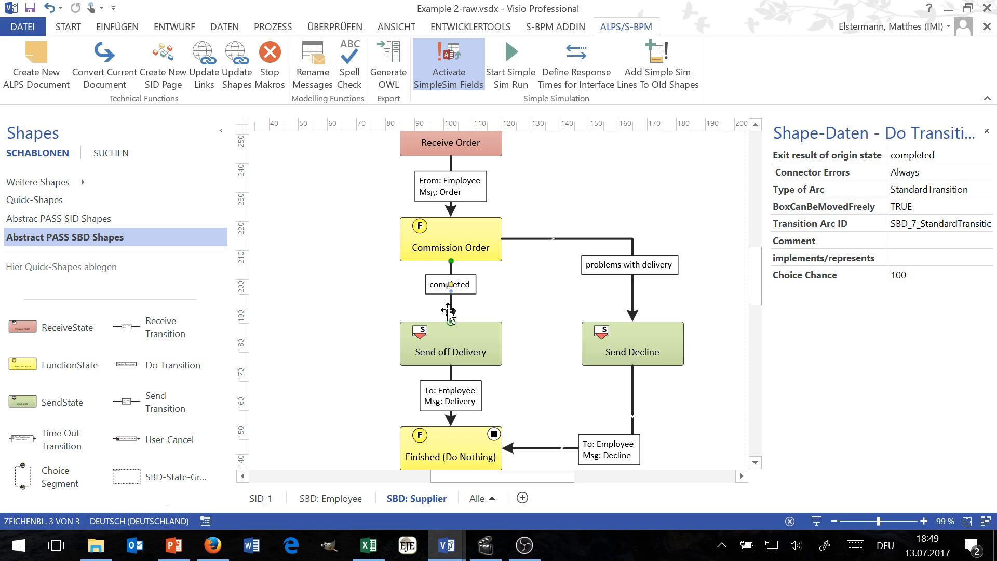
click(950, 276)
text(80)
key(Return)
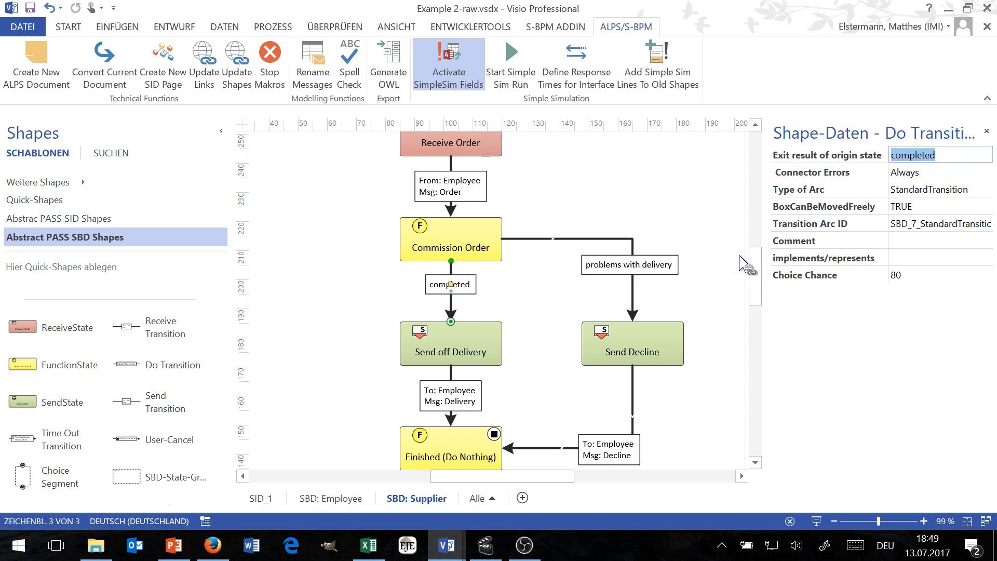
Step: Set the Choice Chance of the problems with delivery transition from Commission Order to Send Decline to 20
click(553, 239)
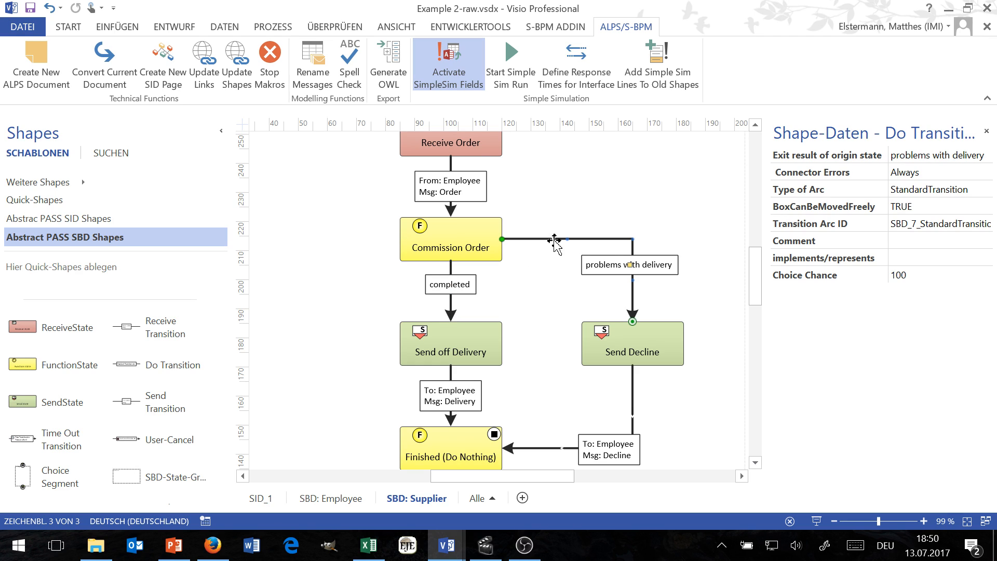
click(935, 275)
text(20)
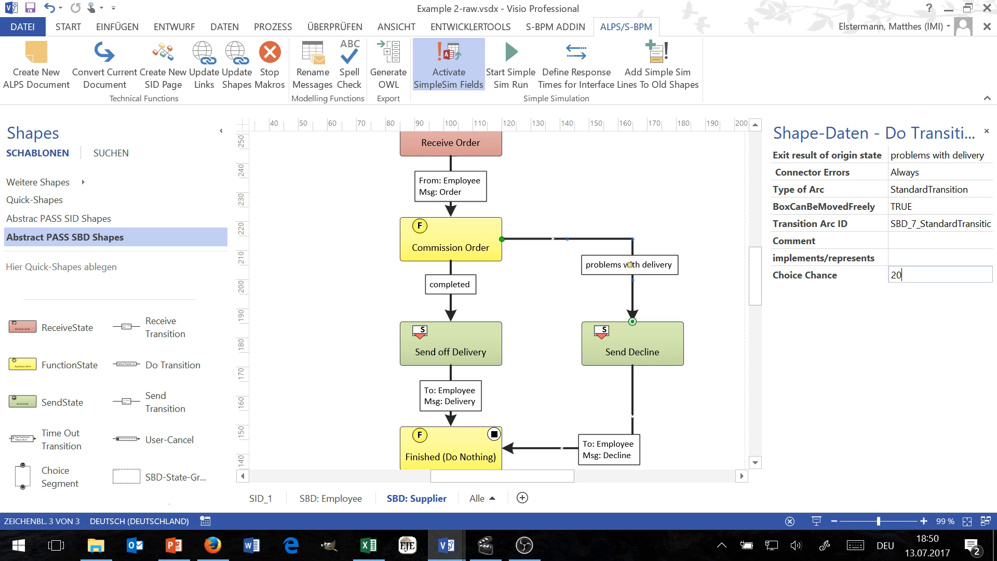
key(Return)
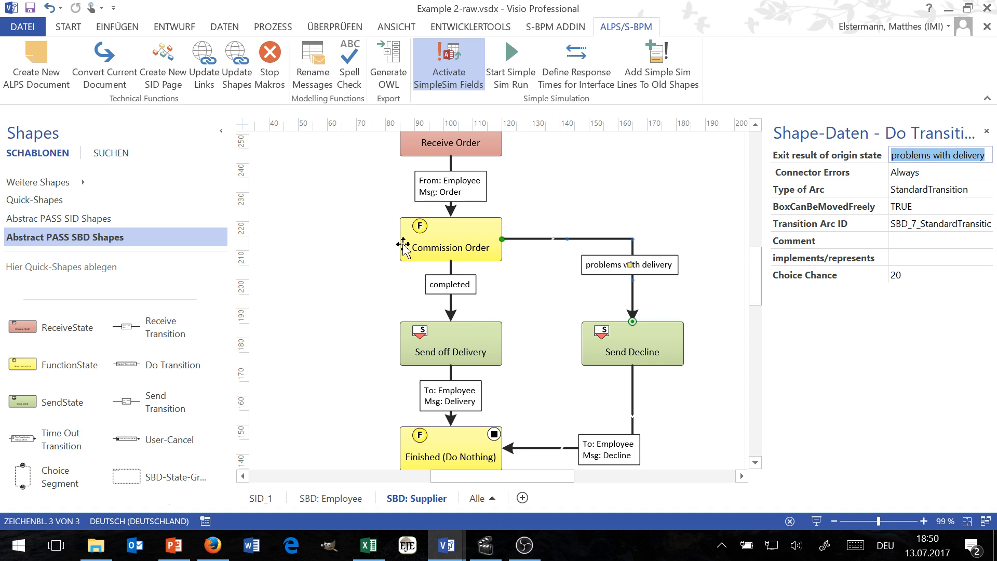
Step: Set the Choice Chance of the problems with delivery transition from Commission Order to Send Decline to 0,2
click(450, 306)
click(563, 239)
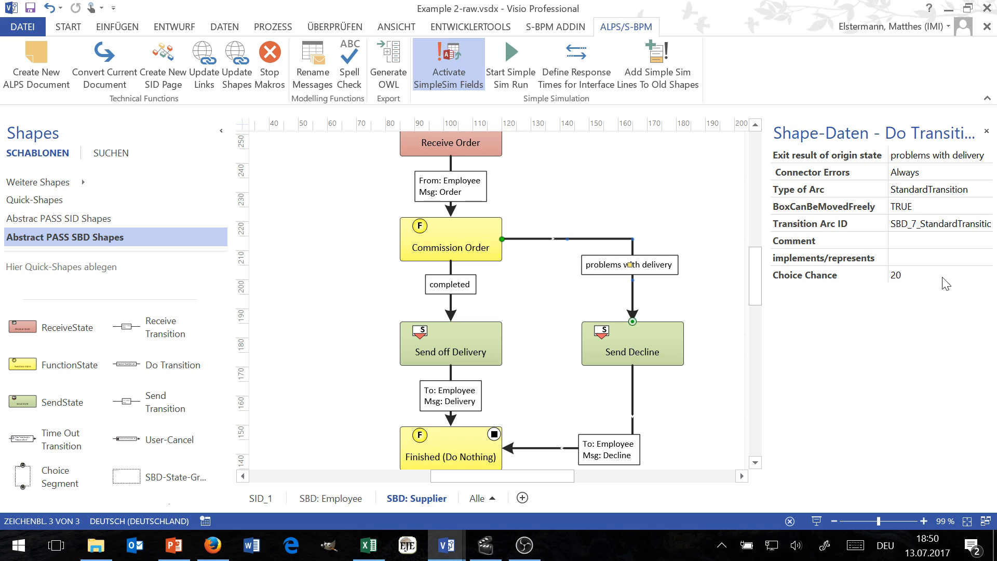
click(943, 275)
text(0,2)
key(Return)
Step: Set the Choice Chance of the completed transition from Commission Order to Send off Delivery to 0,8
click(452, 308)
click(909, 276)
text(0)
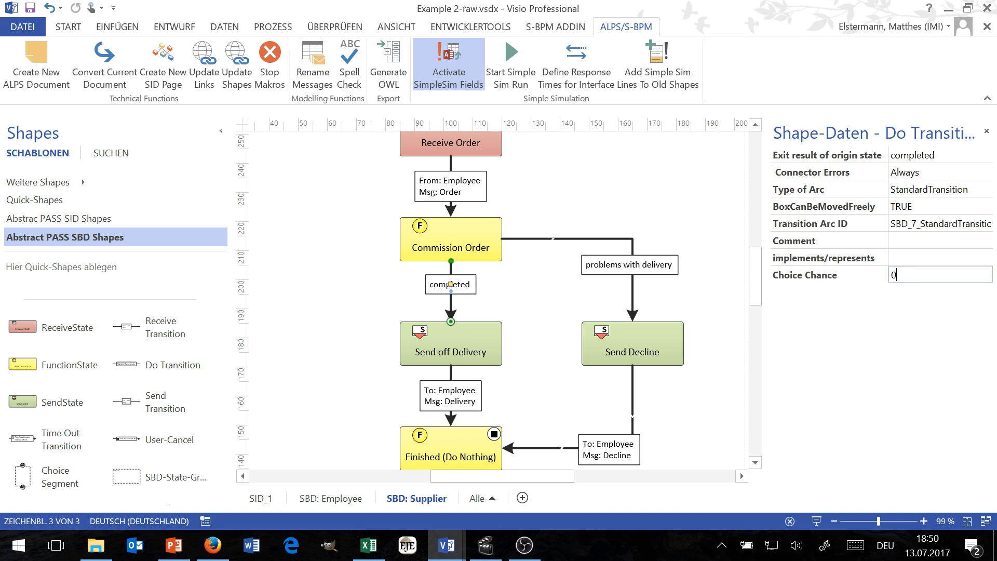
text(,8)
key(Return)
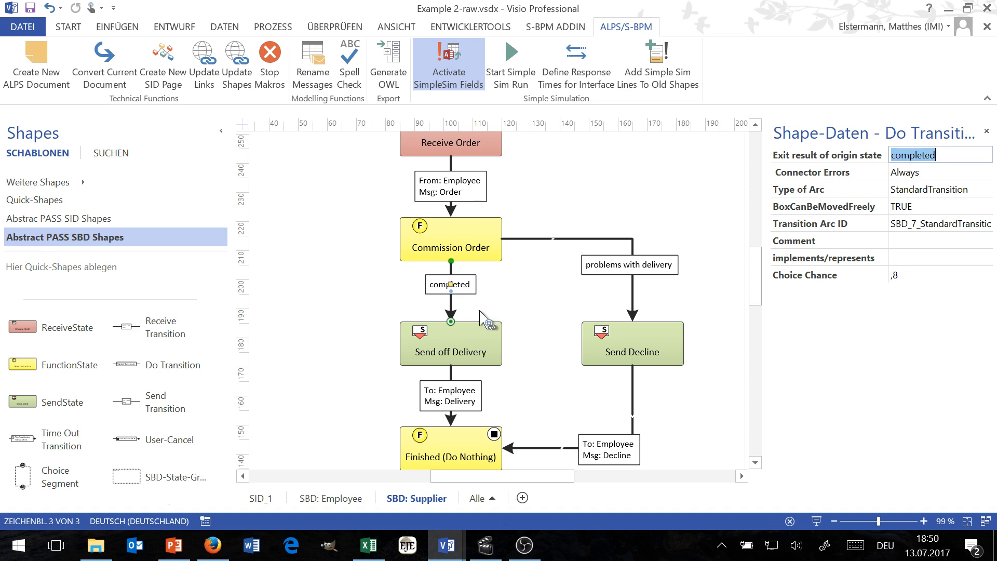
click(525, 284)
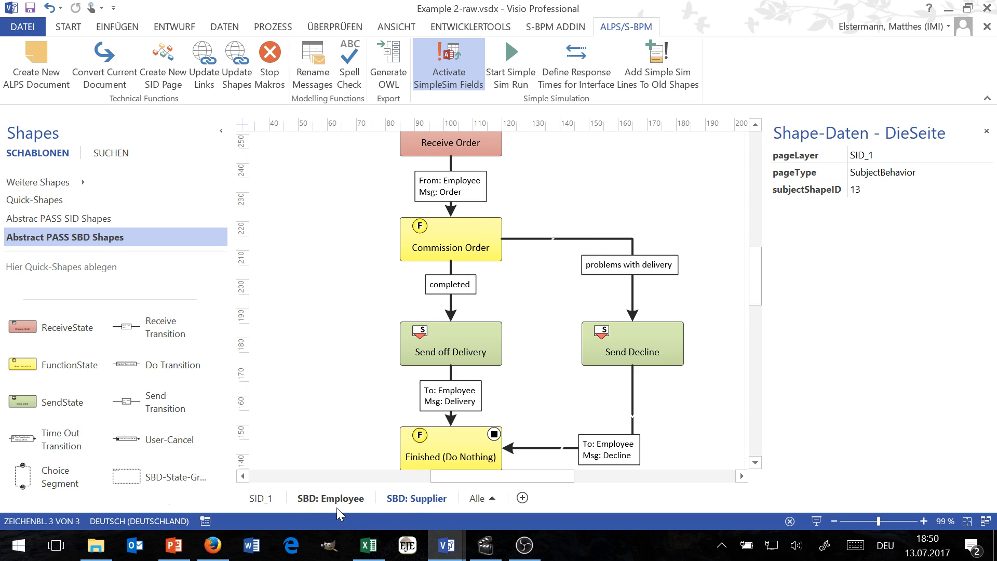
Step: Open the Employee's behavior diagram from SID_1 and inspect the shape data of Wait for the delivery, Received Nothing and the Delivery receive transition
click(274, 500)
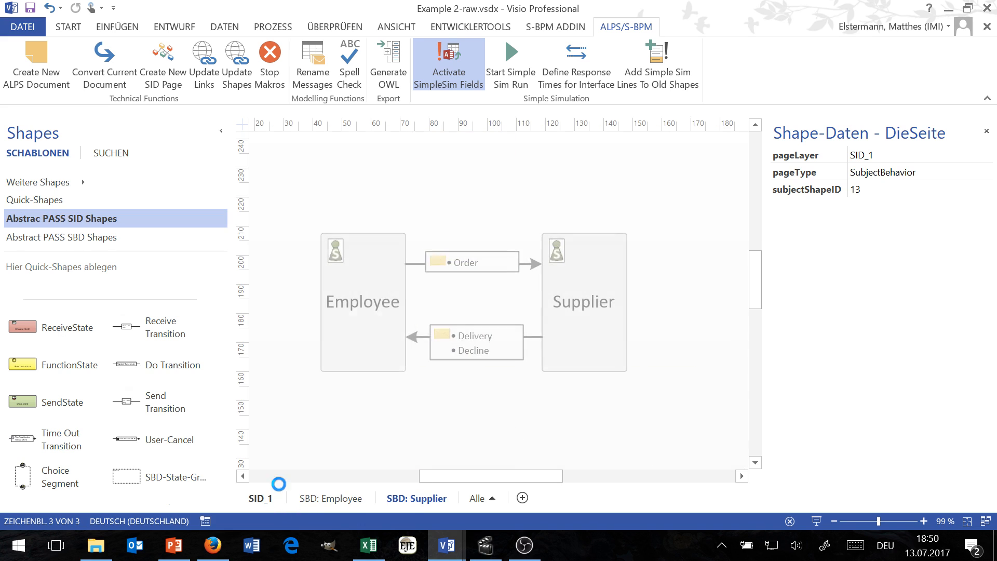
right_click(347, 310)
click(471, 195)
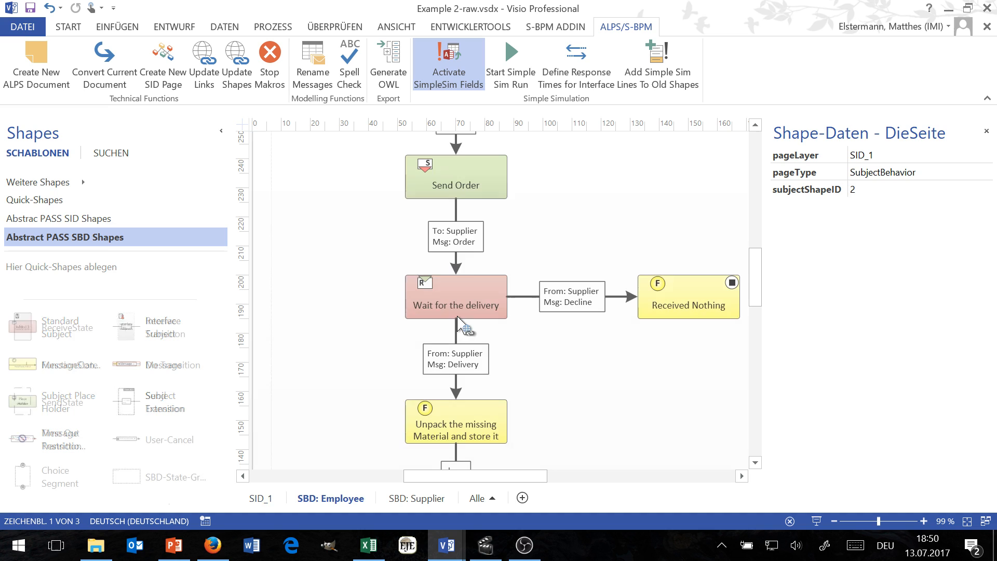
click(457, 302)
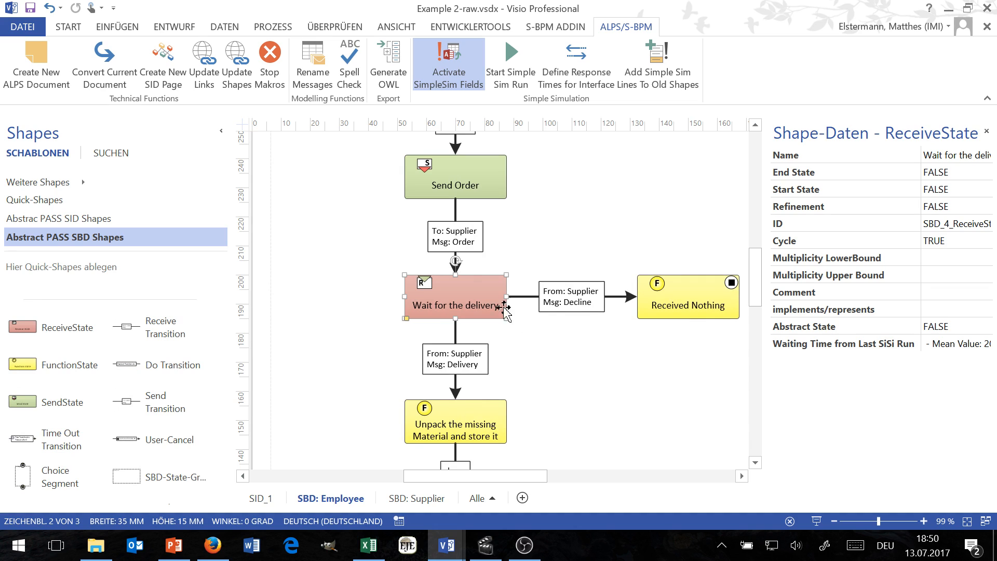
click(685, 303)
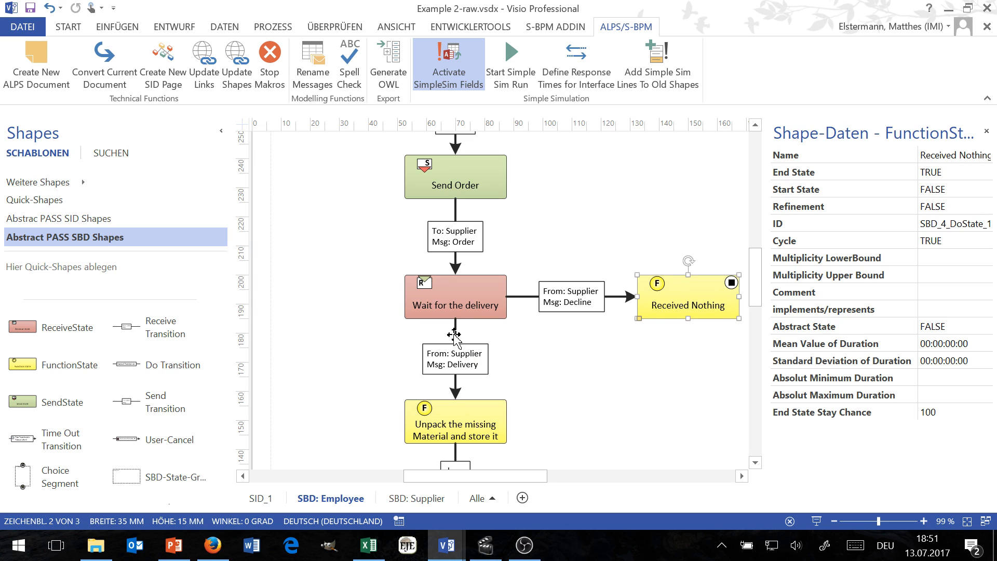
click(459, 364)
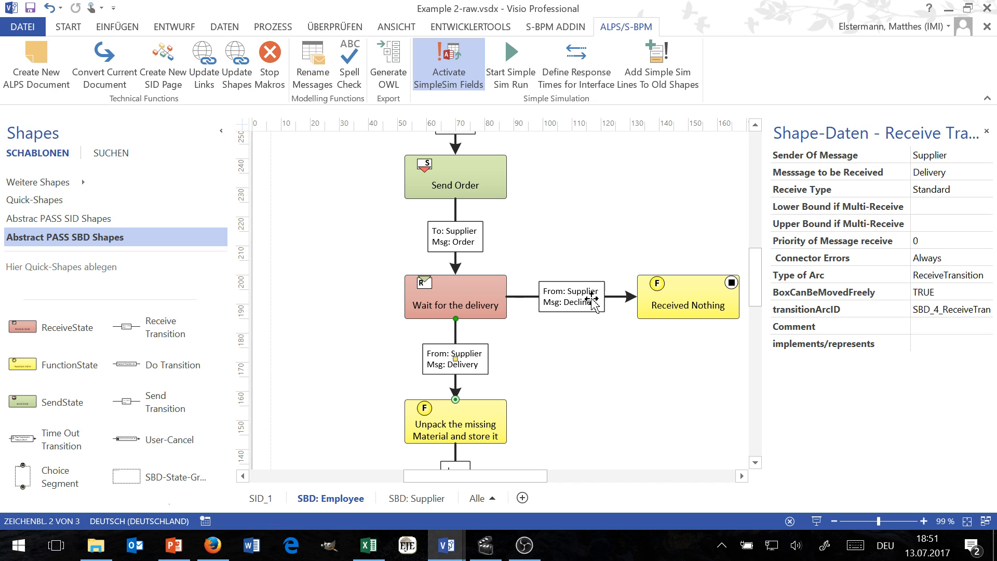
Step: Run the Simple Sim simulation and show the results for the Supplier with response objects reported
click(513, 59)
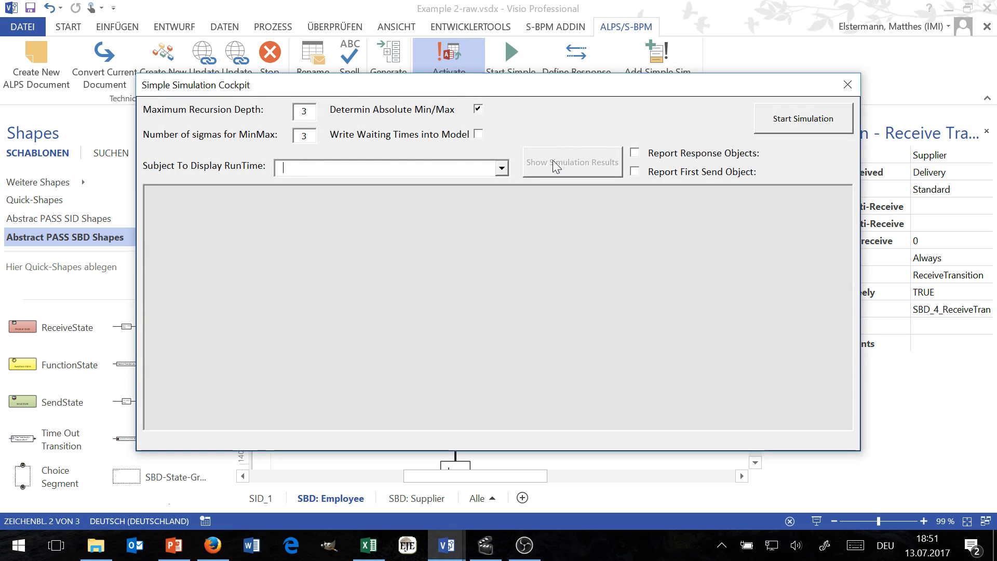
click(797, 123)
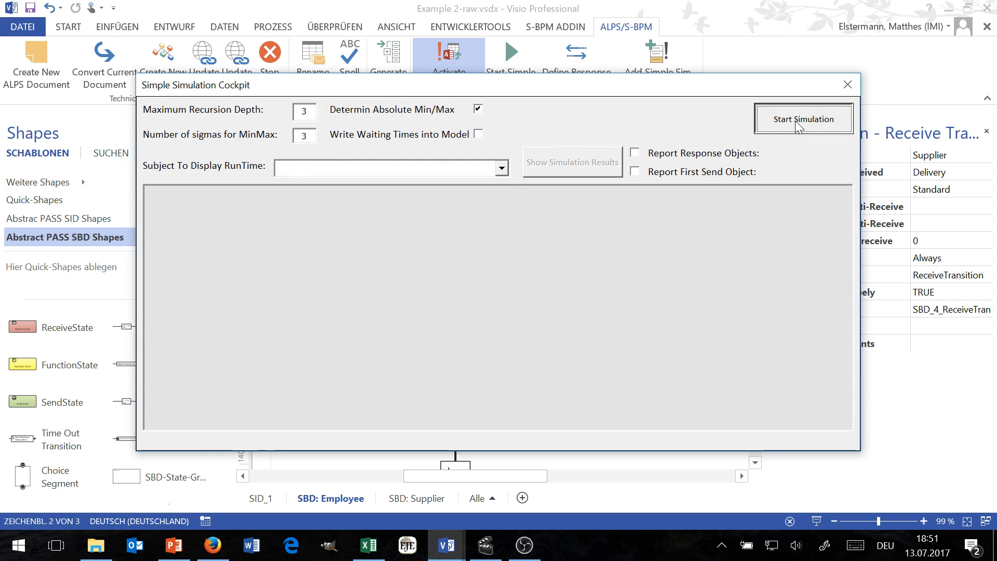
click(502, 171)
click(465, 195)
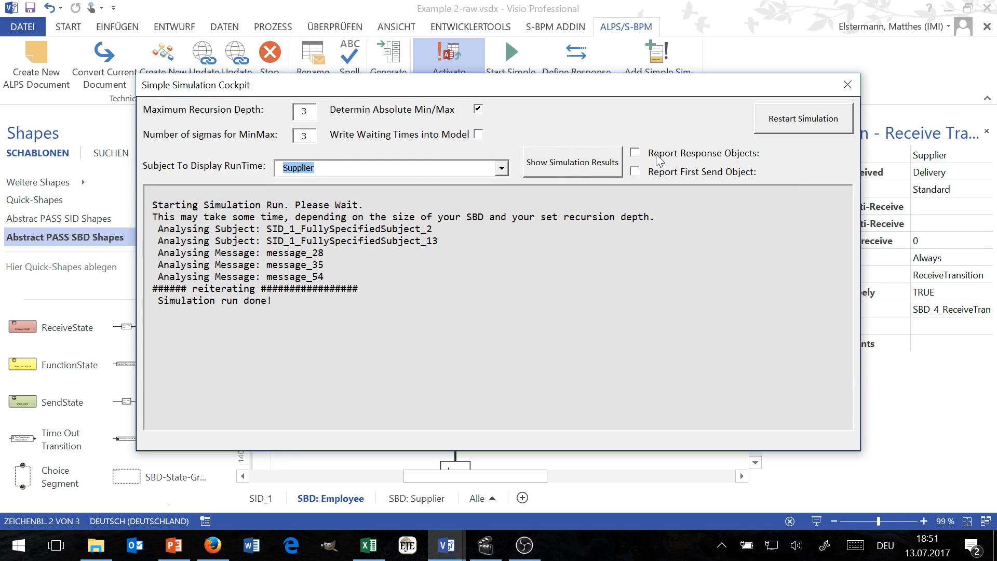
click(635, 153)
click(585, 165)
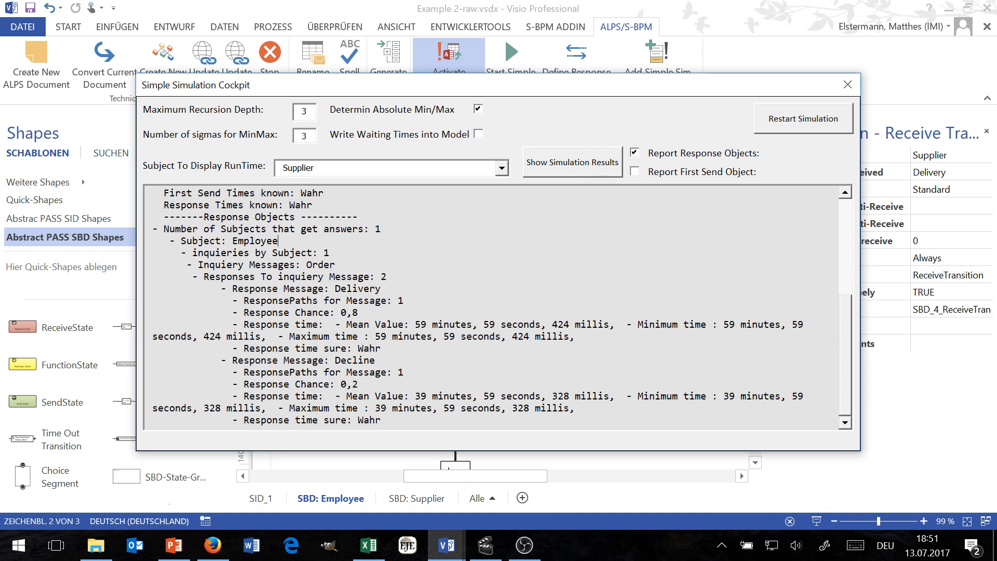
Step: Examine the mean, minimum and maximum of the Supplier's average overall active time in the simulation results
drag(847, 334, 847, 219)
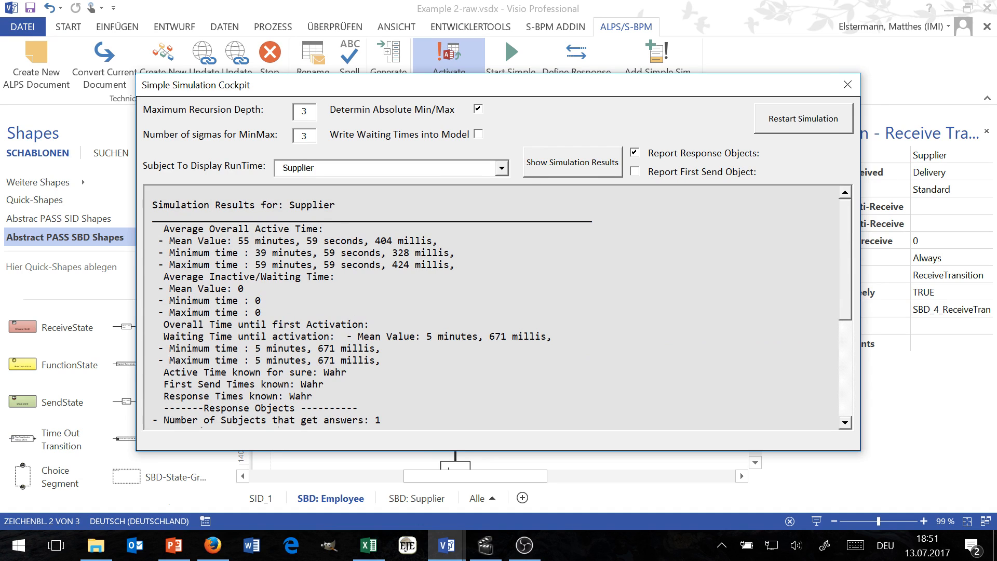
drag(169, 228, 157, 265)
drag(255, 265, 449, 265)
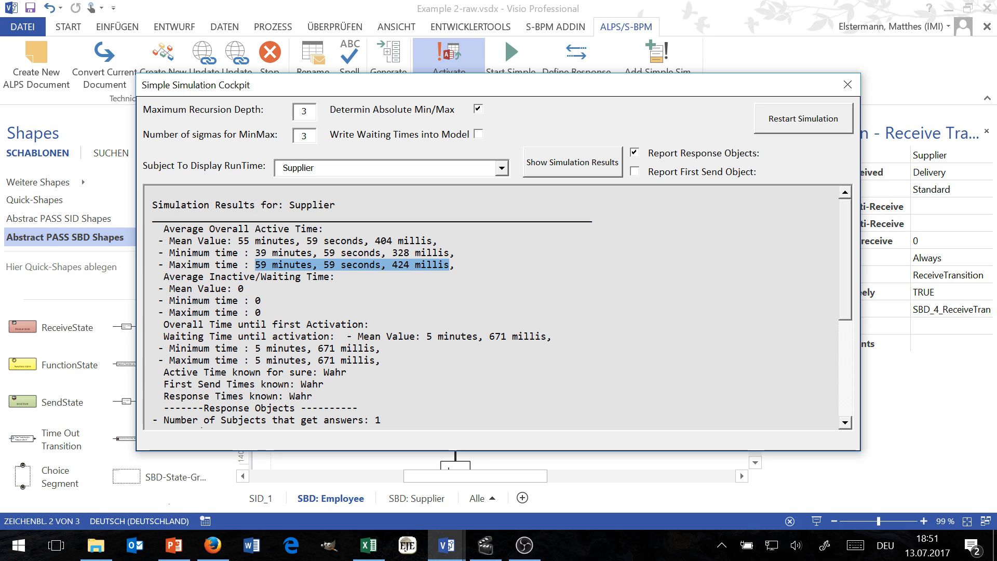
drag(255, 252, 450, 252)
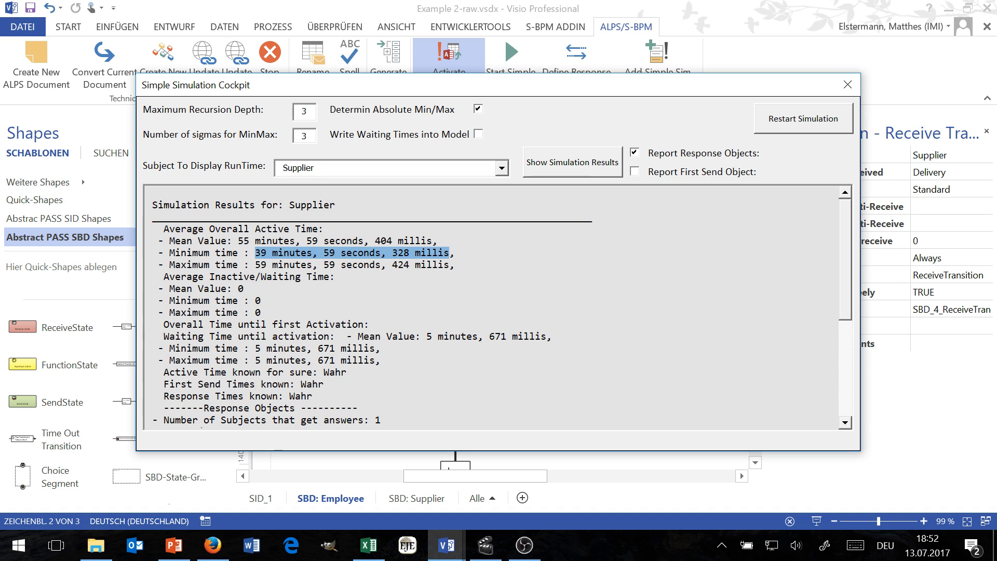
drag(238, 241, 433, 241)
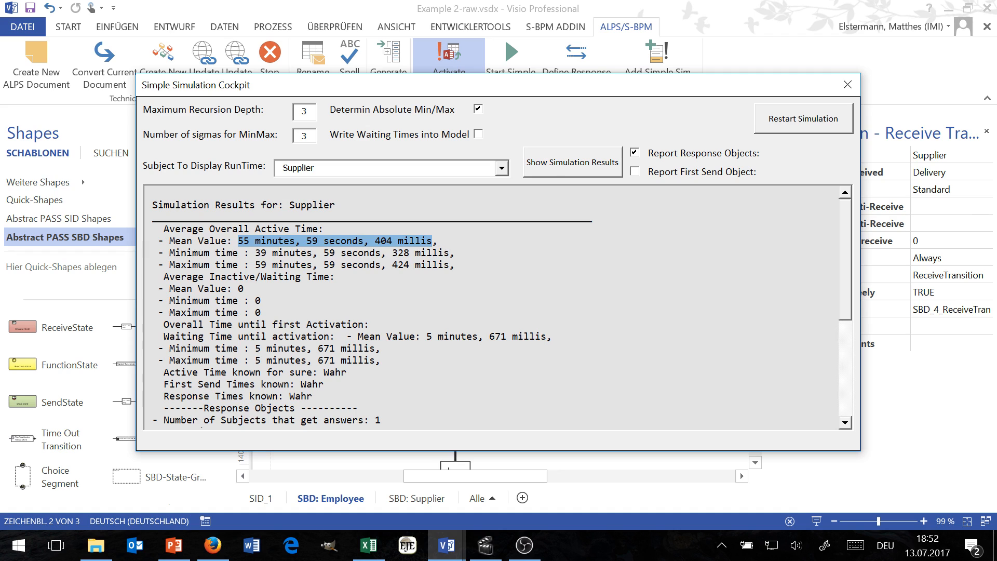
drag(433, 241, 324, 241)
click(313, 241)
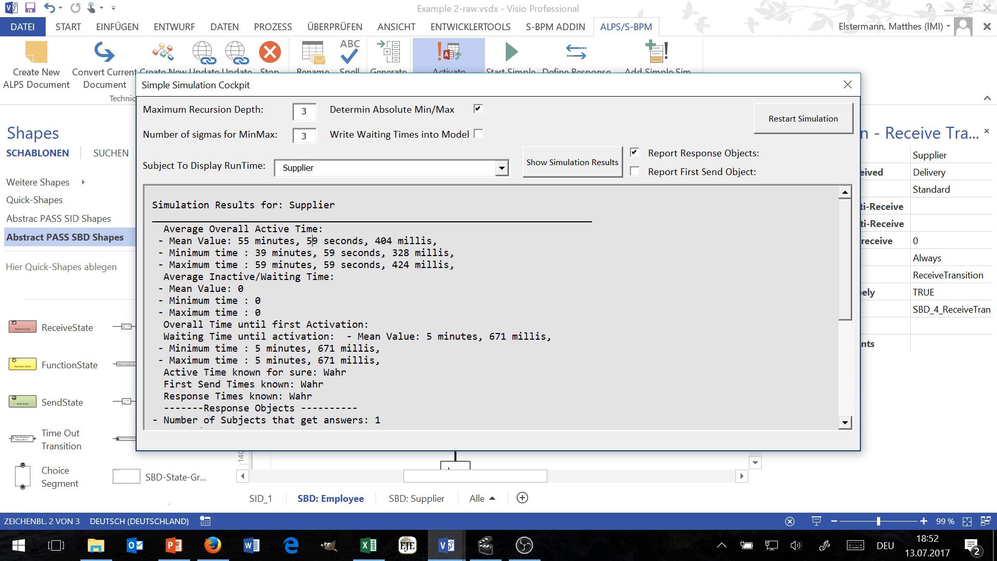
drag(255, 265, 460, 265)
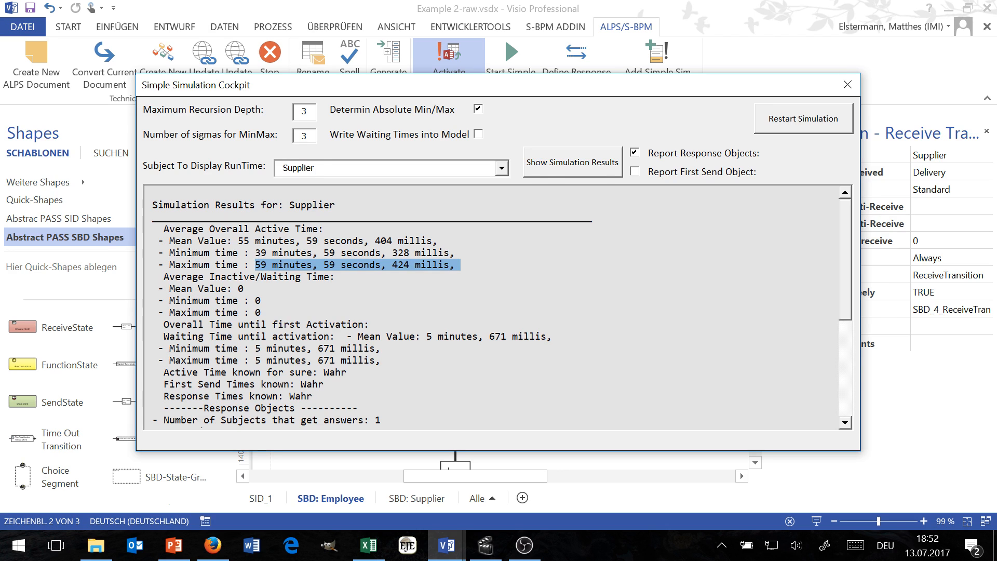
drag(255, 253, 449, 253)
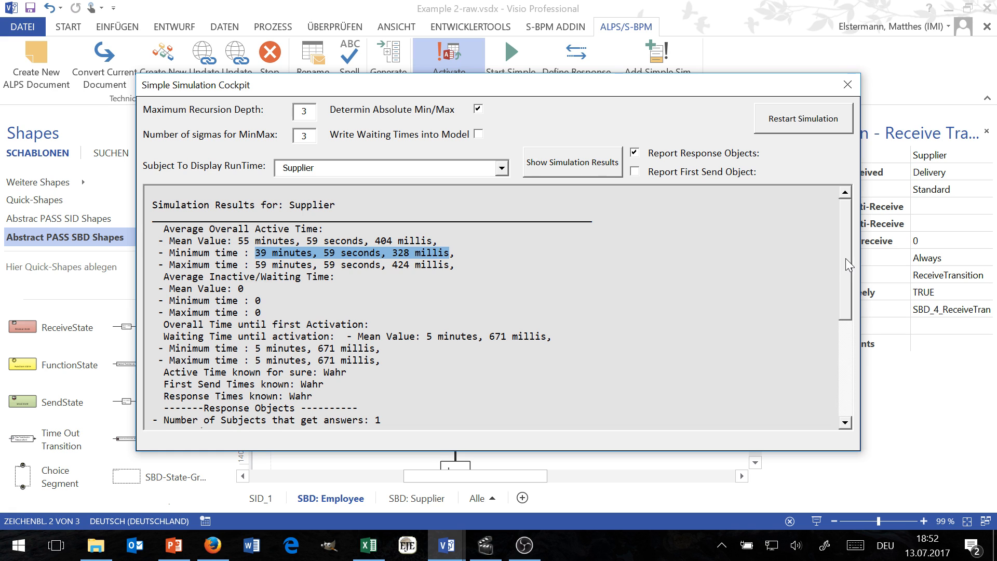
Step: Examine the Supplier's response objects for the inquiring subject, the inquiry message and the Delivery and Decline response messages
drag(845, 258, 843, 356)
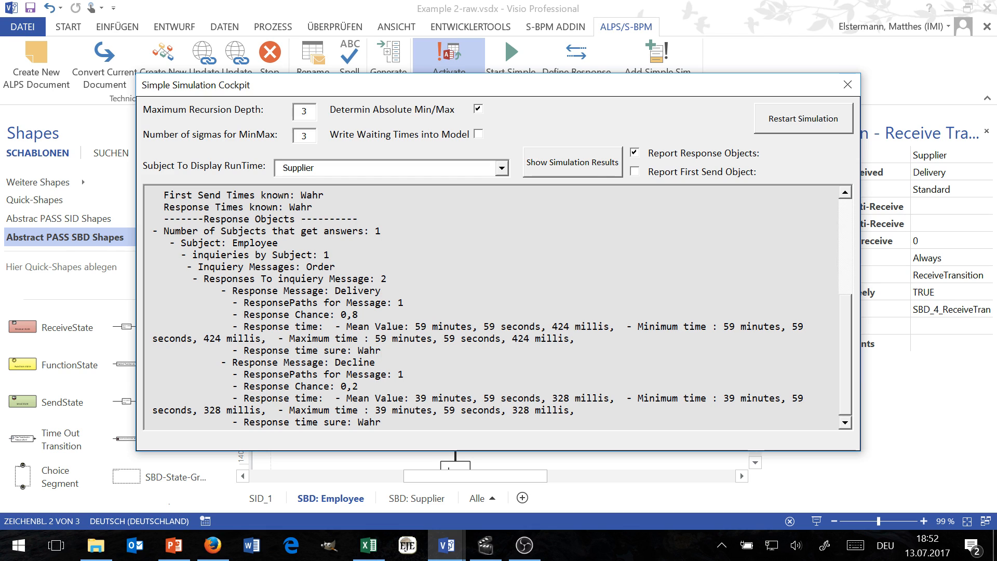
double_click(255, 244)
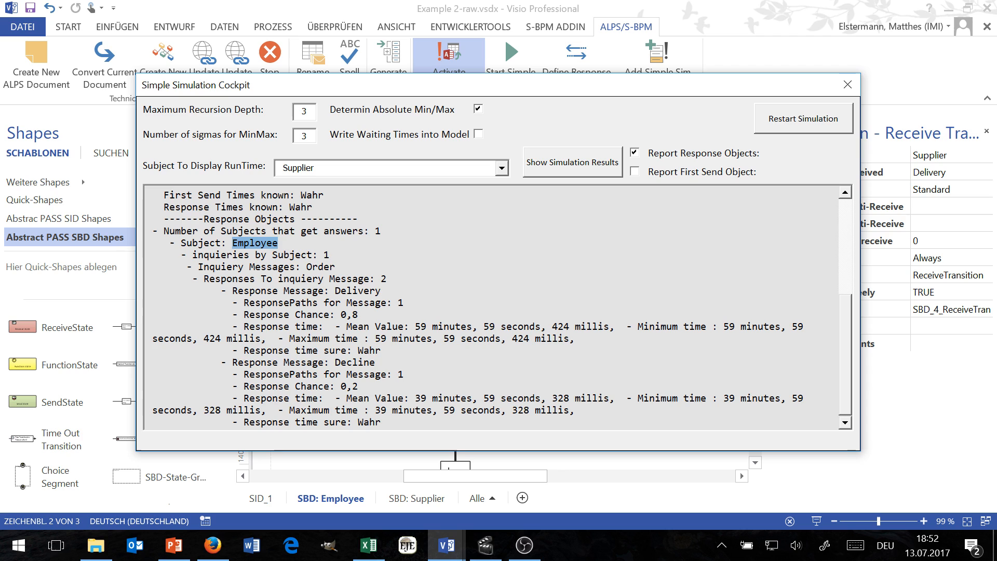
double_click(320, 267)
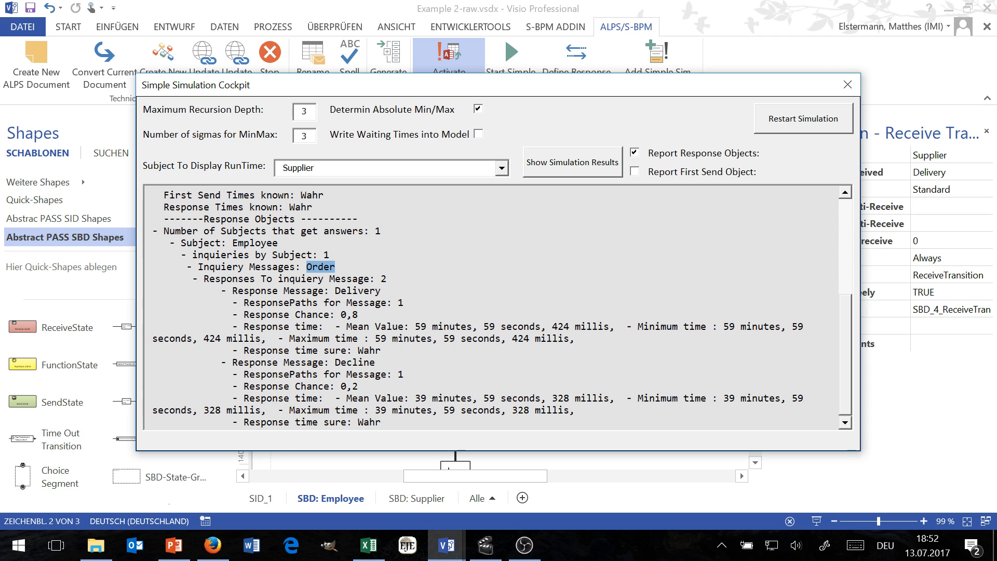
double_click(349, 279)
double_click(358, 291)
double_click(384, 279)
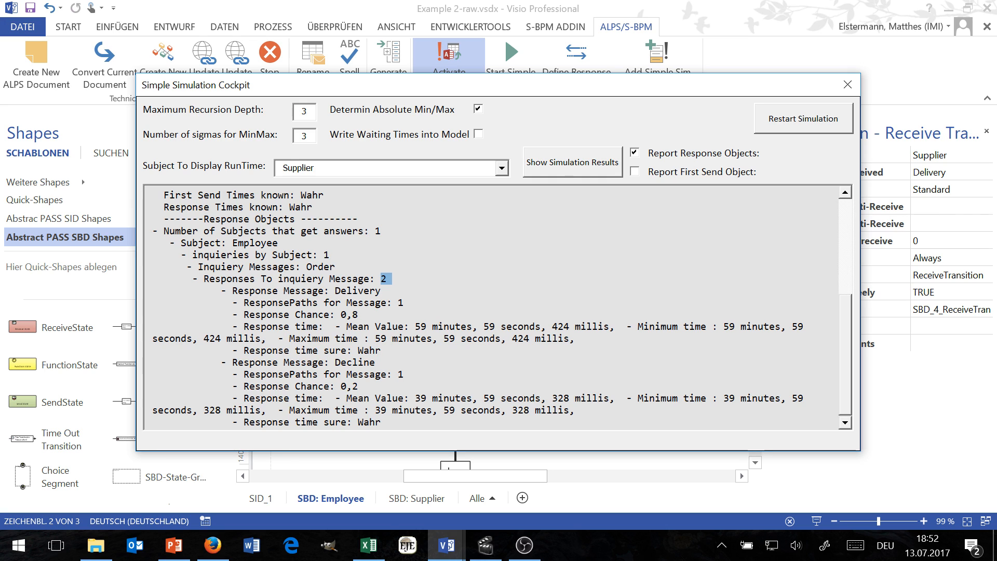
double_click(355, 362)
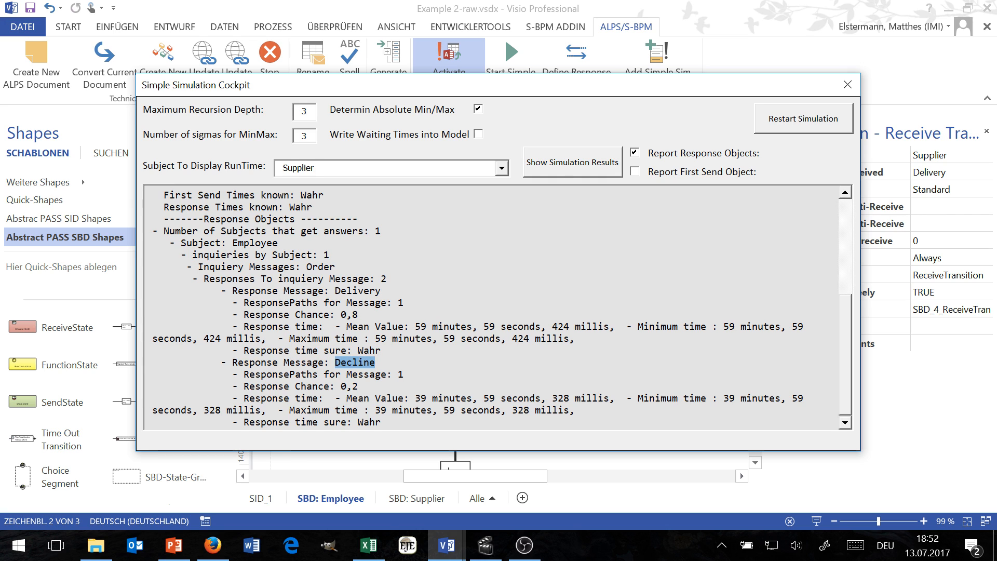
click(358, 291)
double_click(358, 291)
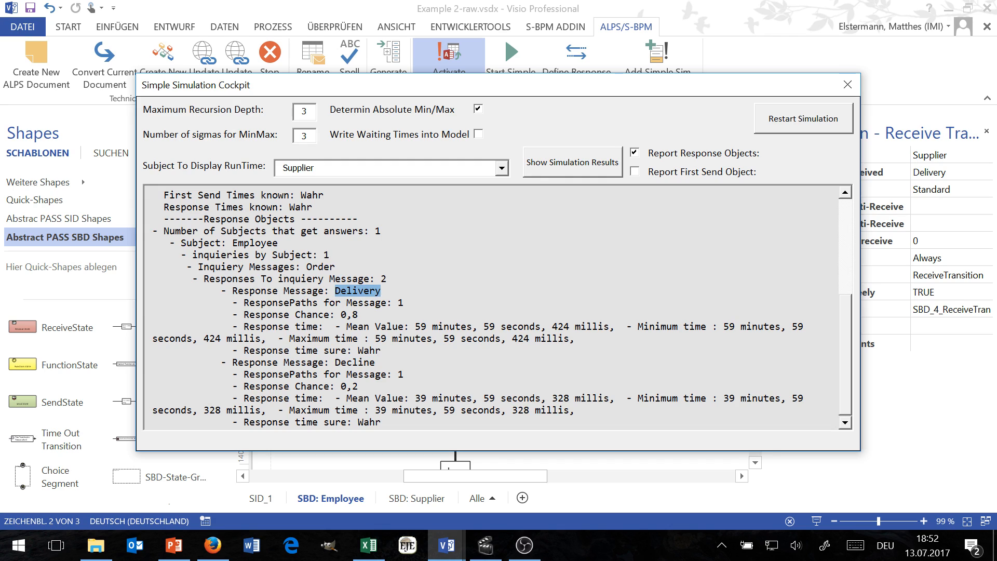
Step: Compare the response chances of the Delivery and Decline messages and check the Delivery message's mean, minimum and maximum response times
mouse_move(347, 314)
mouse_down()
mouse_move(367, 315)
mouse_move(330, 315)
mouse_up()
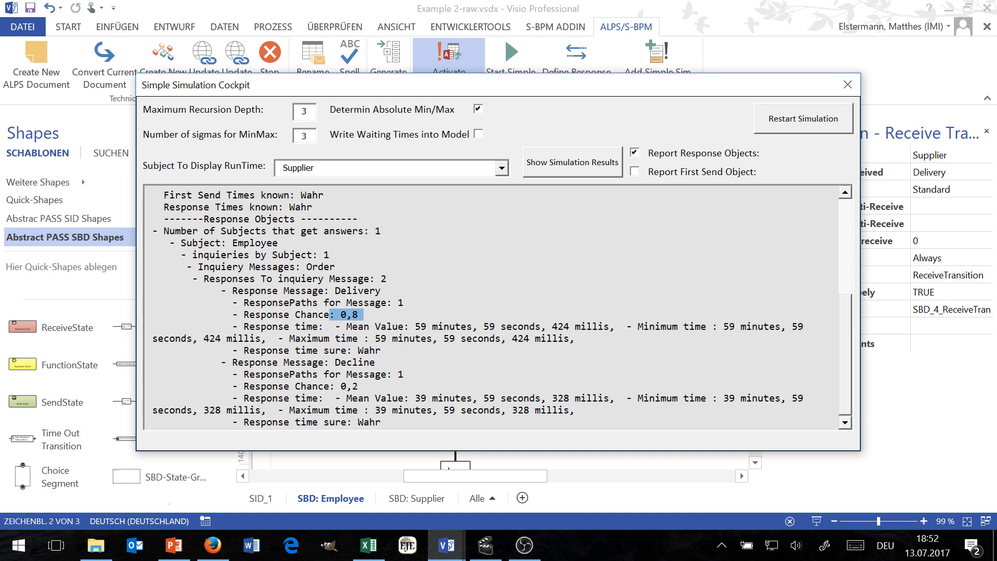
drag(415, 327, 609, 327)
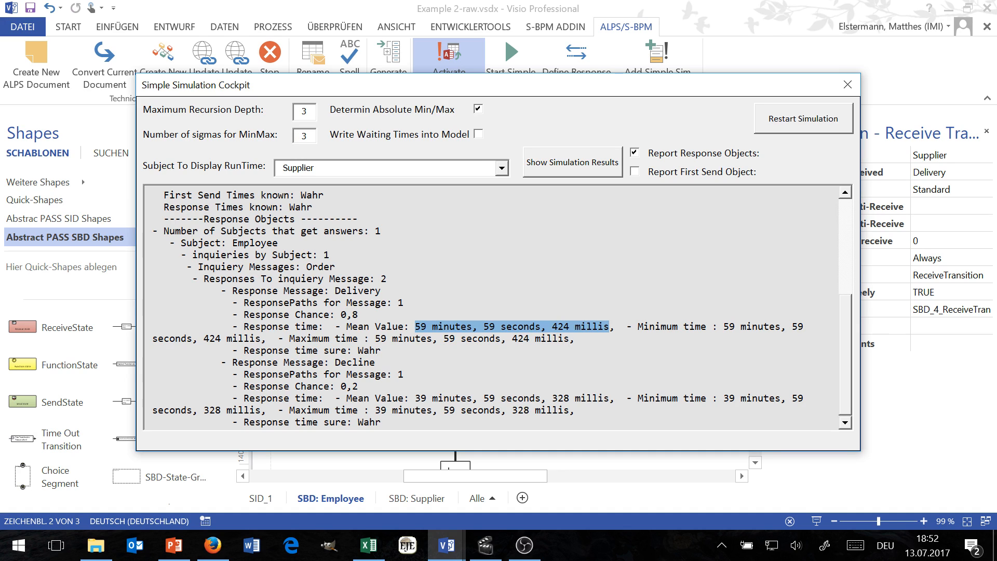
drag(627, 326, 586, 338)
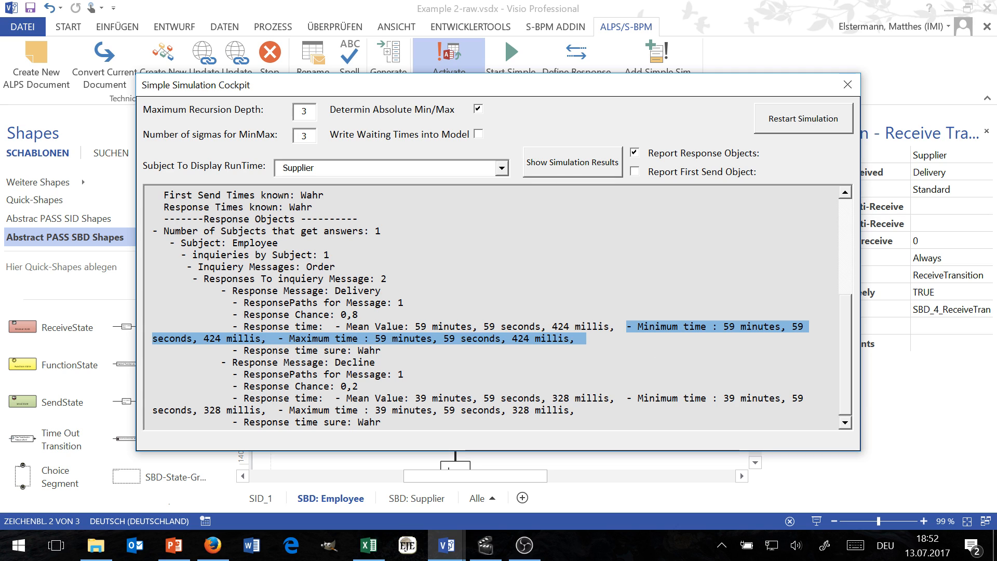
double_click(355, 362)
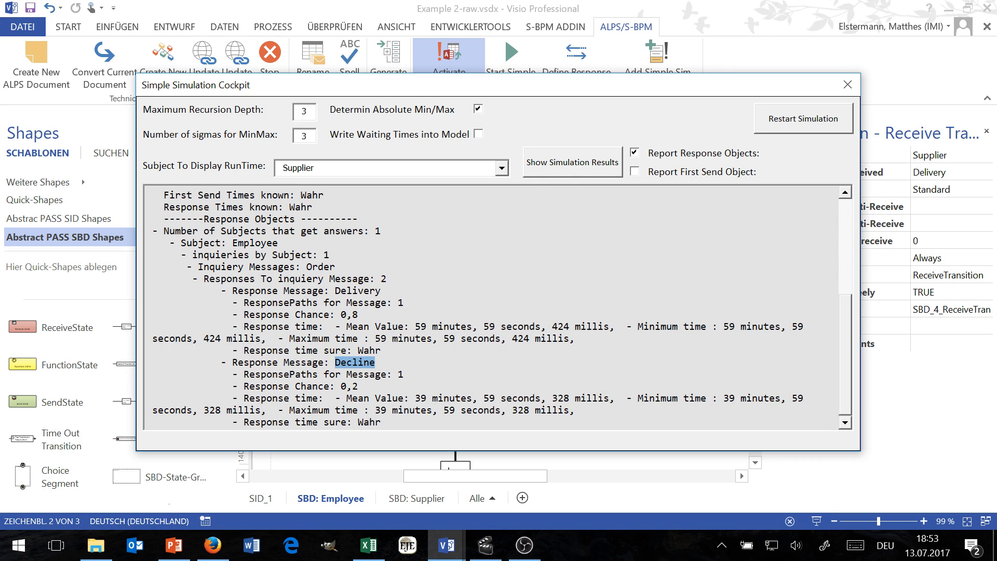
drag(330, 387, 363, 386)
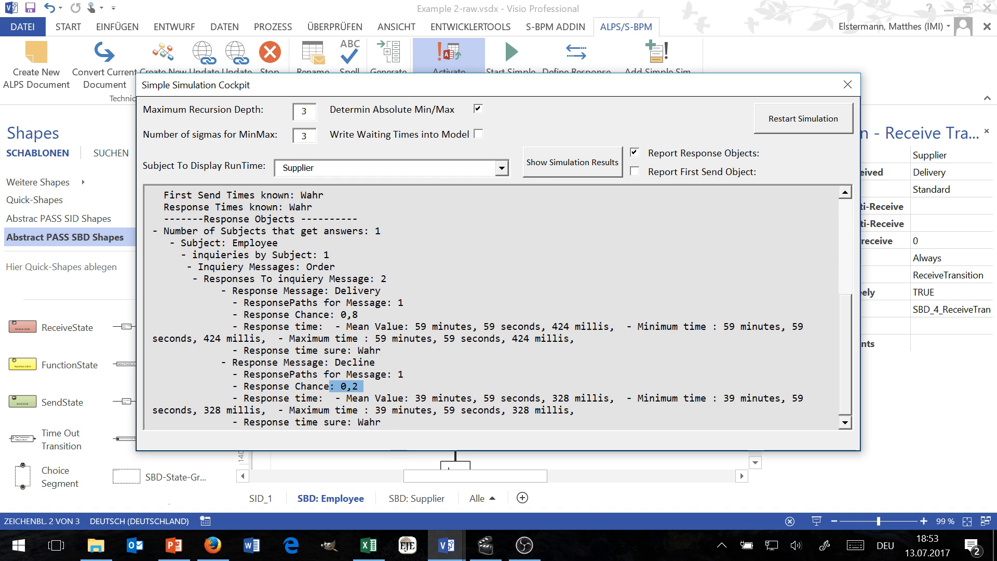
Step: Show the simulation results for the Employee without reporting response objects
click(502, 169)
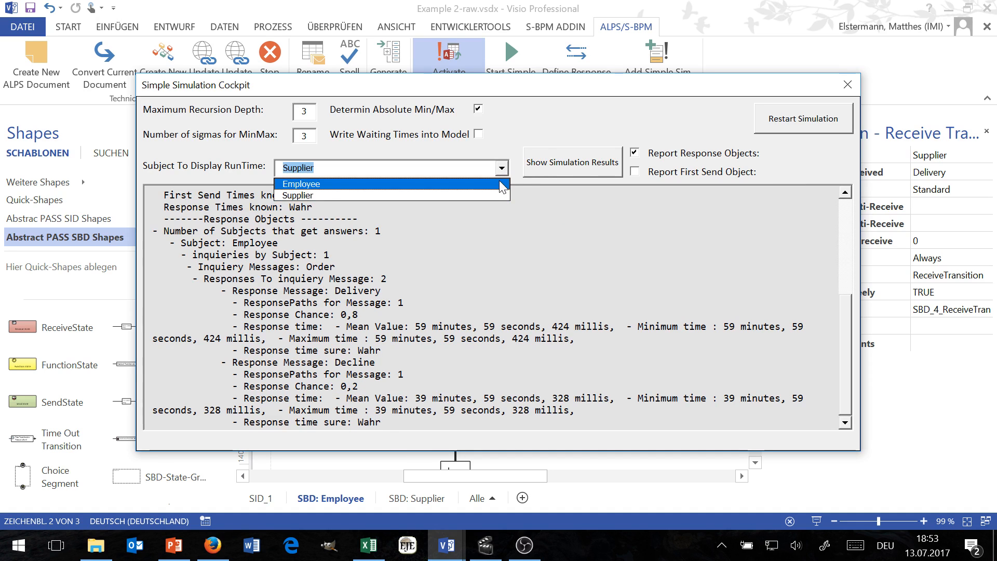
click(500, 183)
click(574, 163)
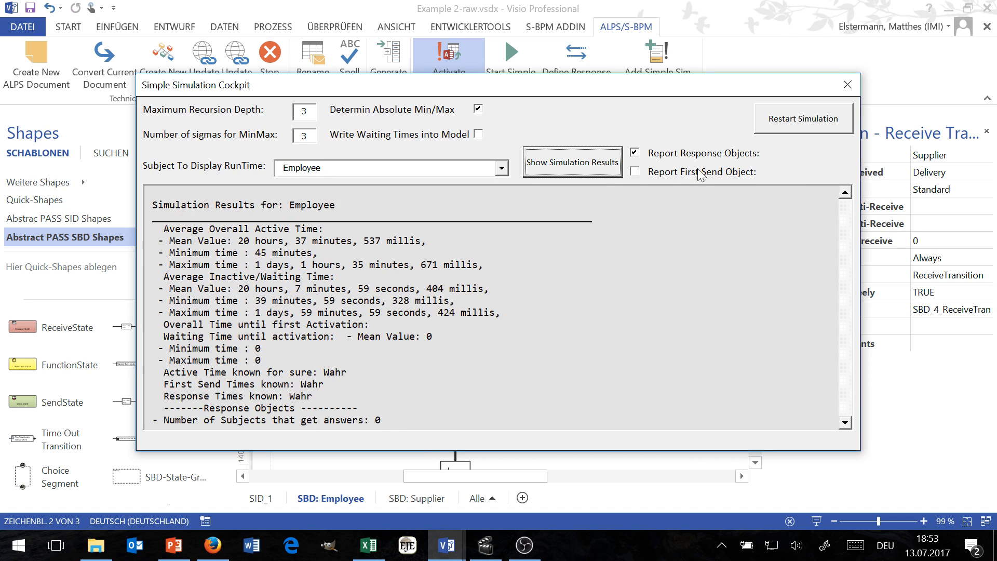
click(653, 154)
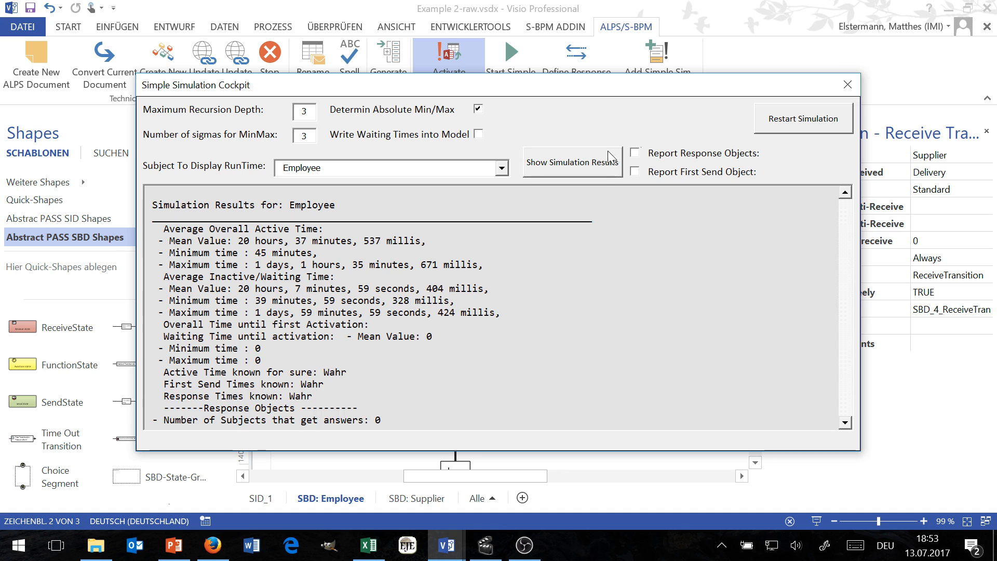
click(612, 157)
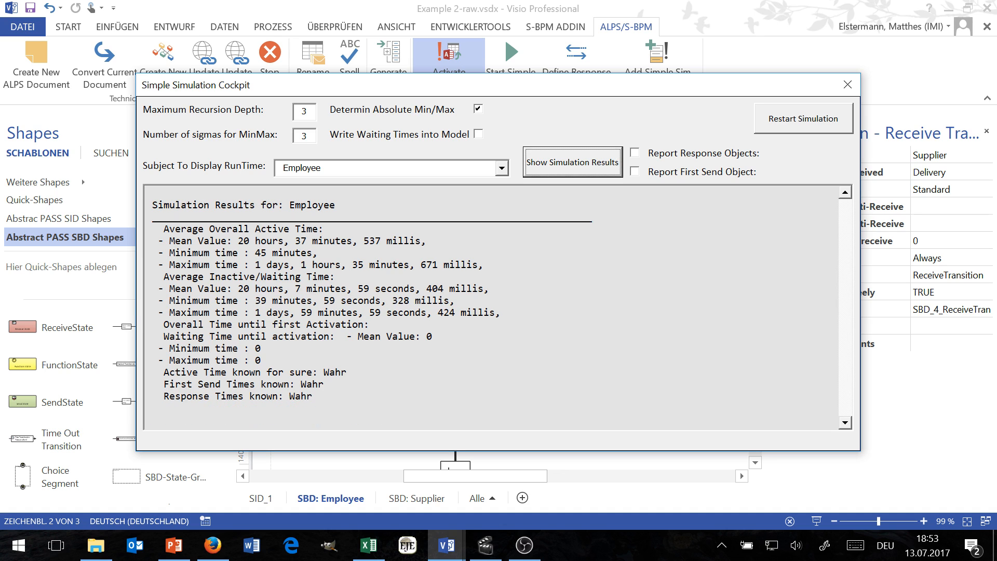
Step: Examine the mean, minimum and maximum of the Employee's average overall active time in the simulation results
drag(168, 240, 493, 265)
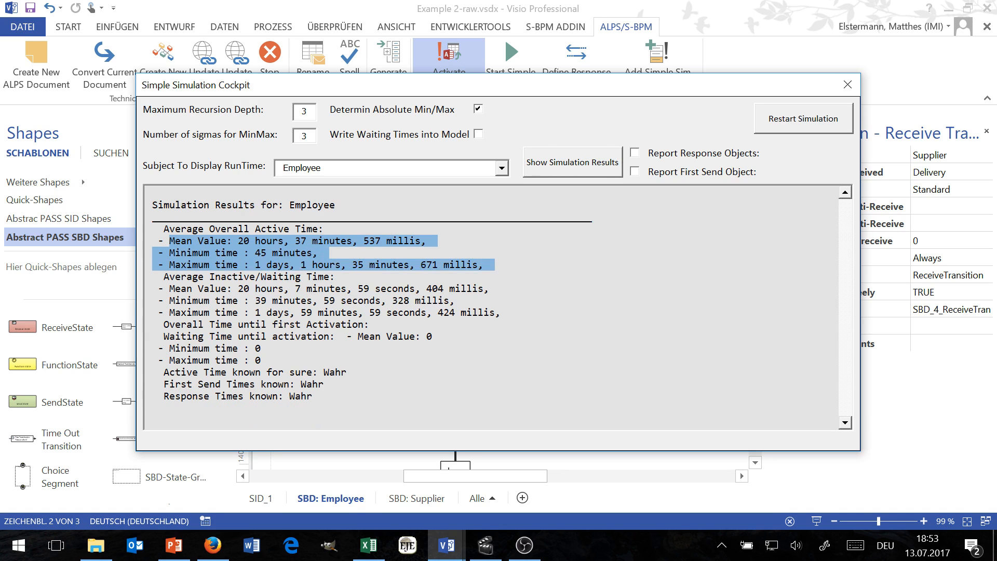
click(489, 265)
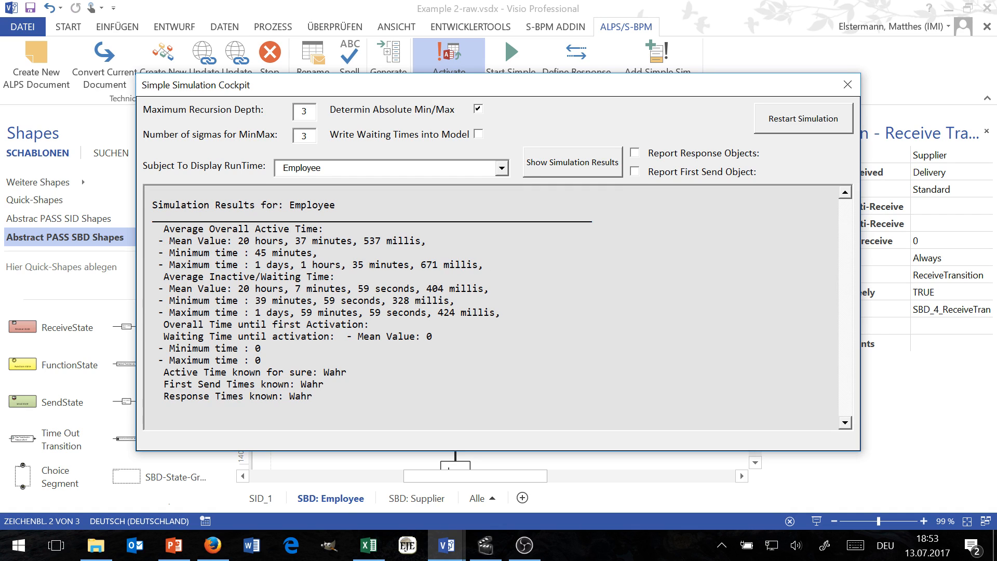
drag(238, 241, 446, 240)
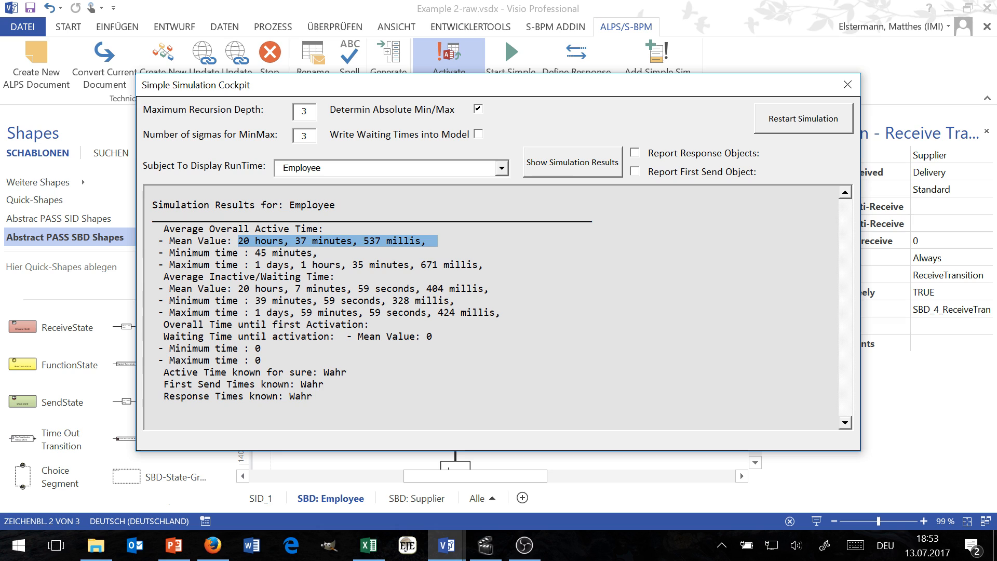
drag(324, 253, 255, 253)
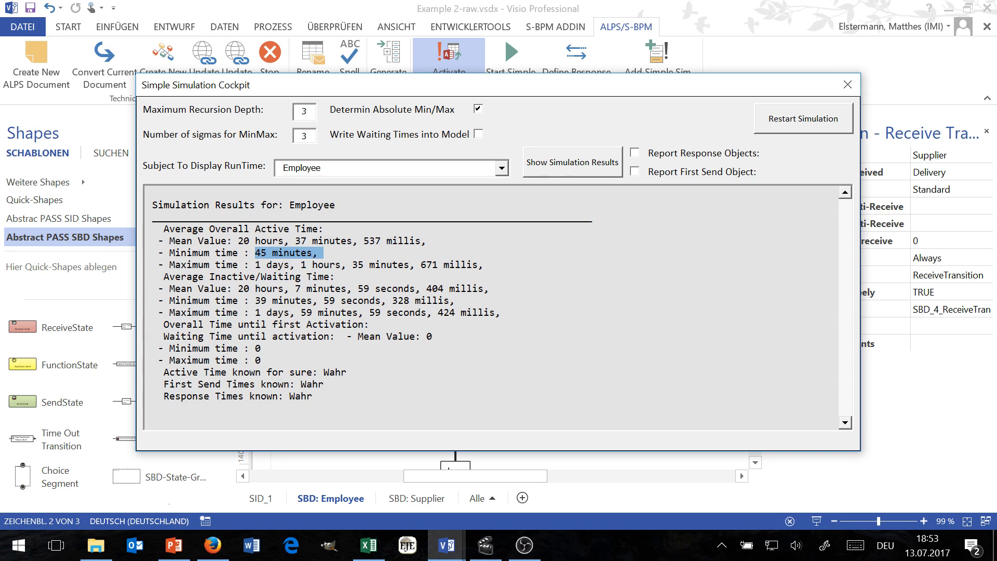
drag(255, 253, 169, 253)
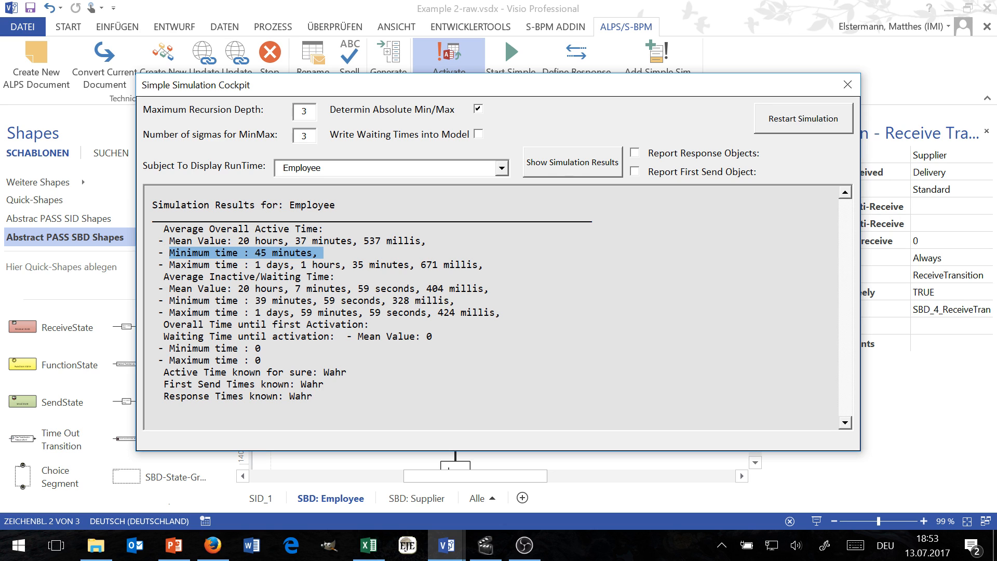
drag(244, 265, 494, 265)
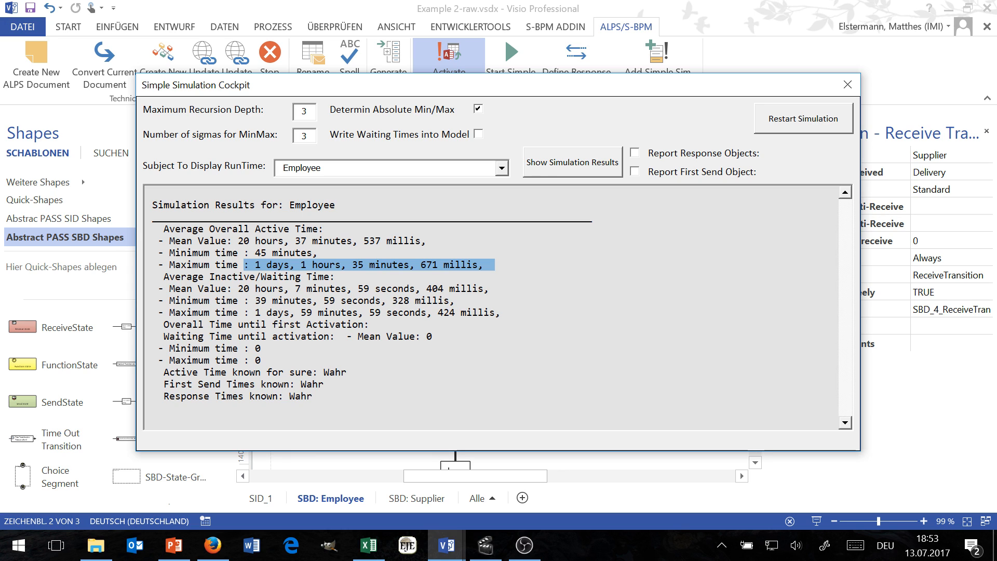
drag(230, 242, 485, 266)
click(485, 266)
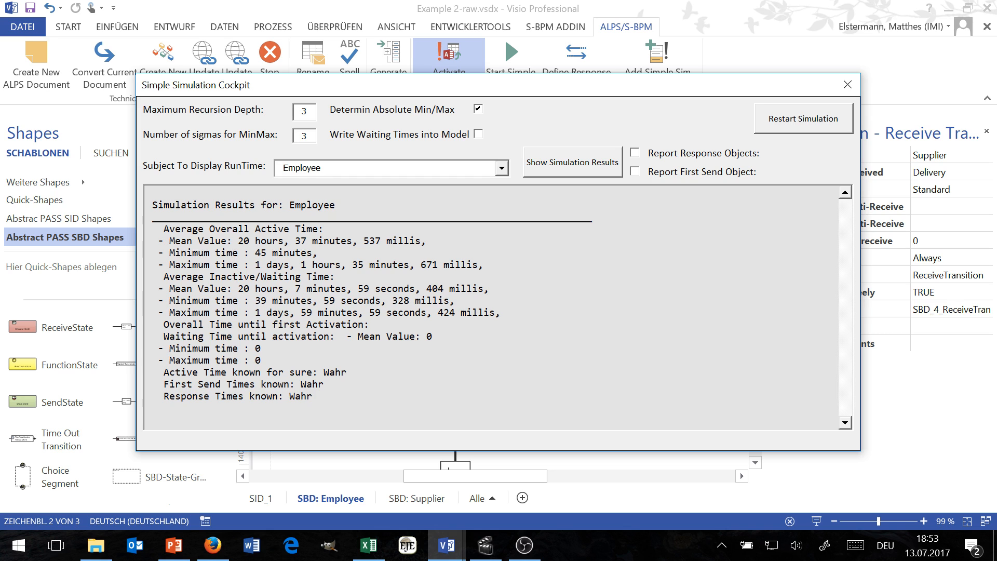
drag(244, 265, 495, 265)
drag(255, 252, 329, 253)
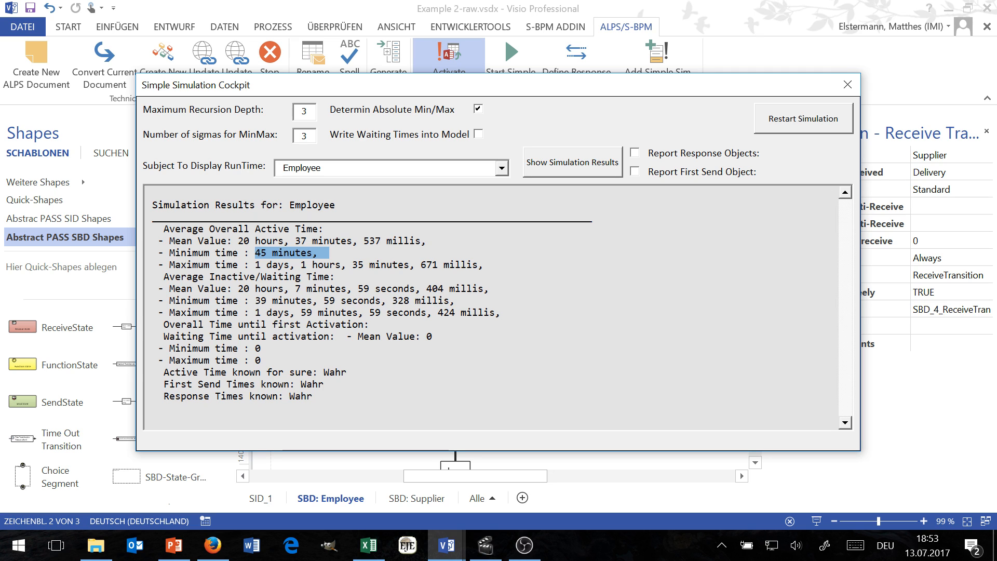
Step: Examine the mean, minimum and maximum of the Employee's average inactive/waiting time
drag(168, 288, 495, 312)
click(491, 312)
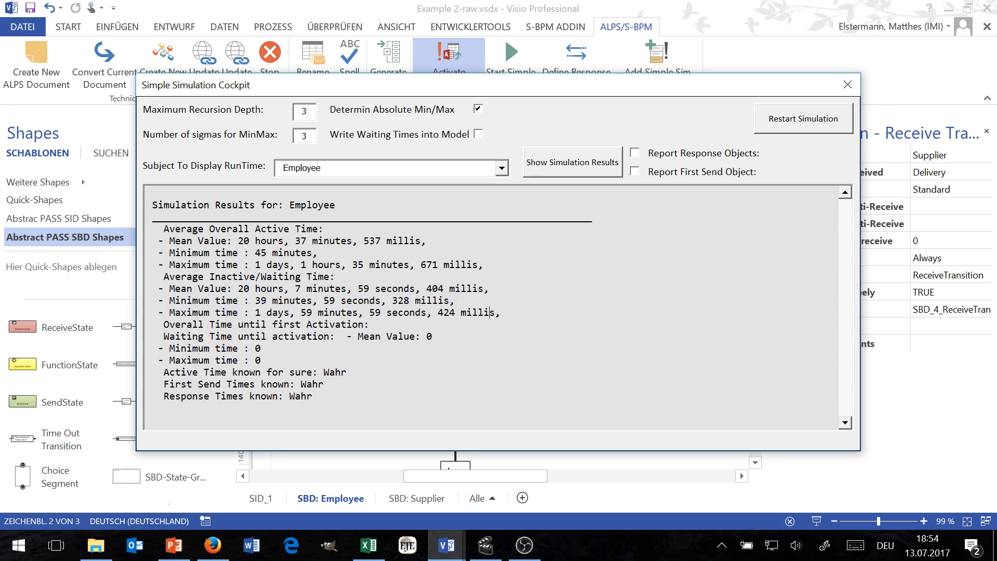
drag(255, 313, 512, 312)
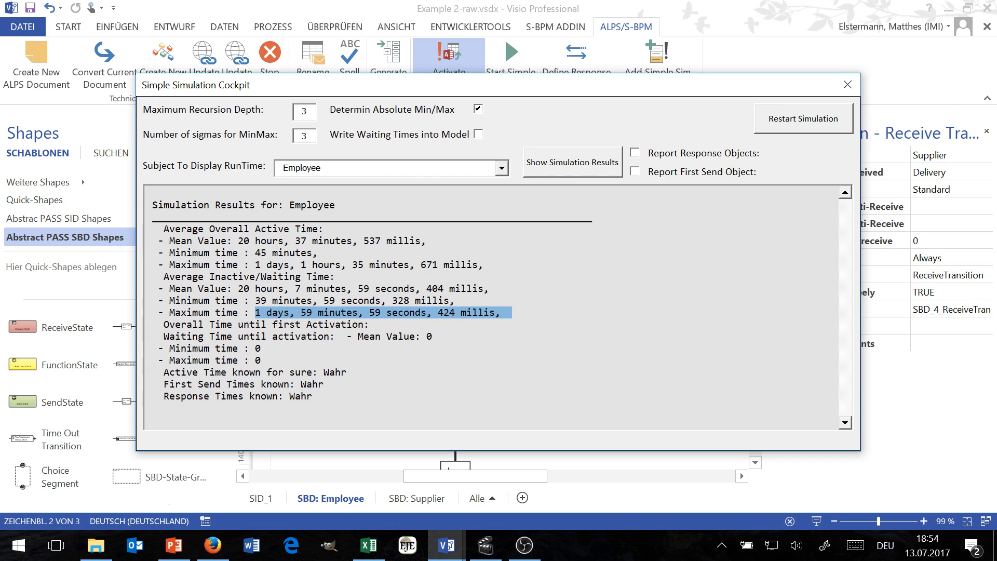
drag(255, 300, 459, 301)
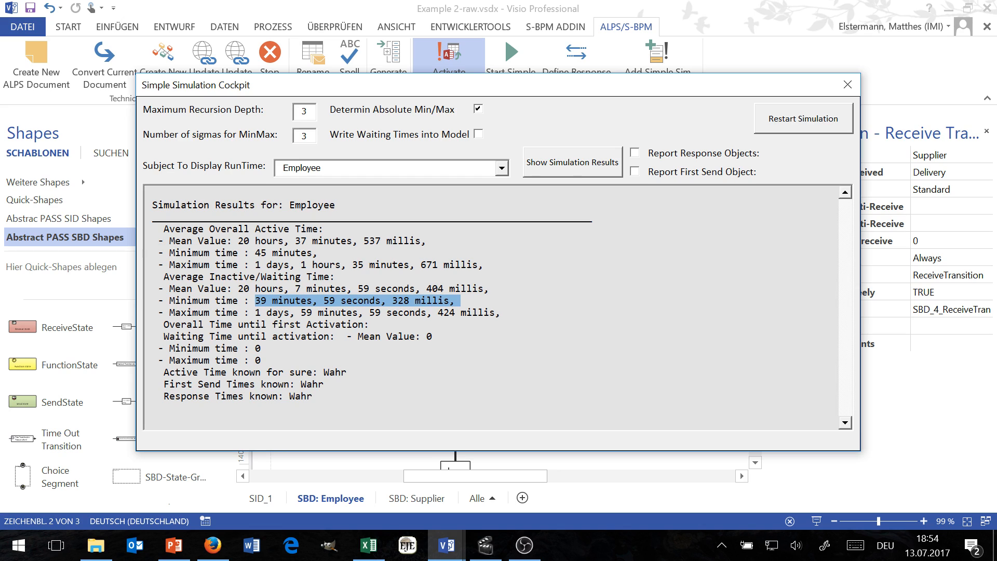
click(495, 289)
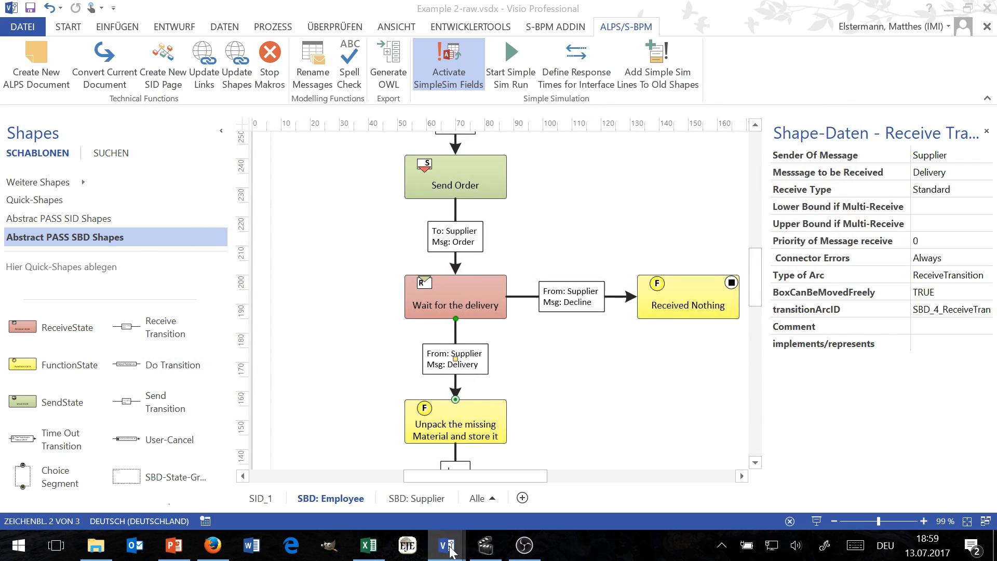
Step: Switch to the Example 3-raw document and open the Employee's linked behavior diagram around the Send Order state
mouse_move(446, 546)
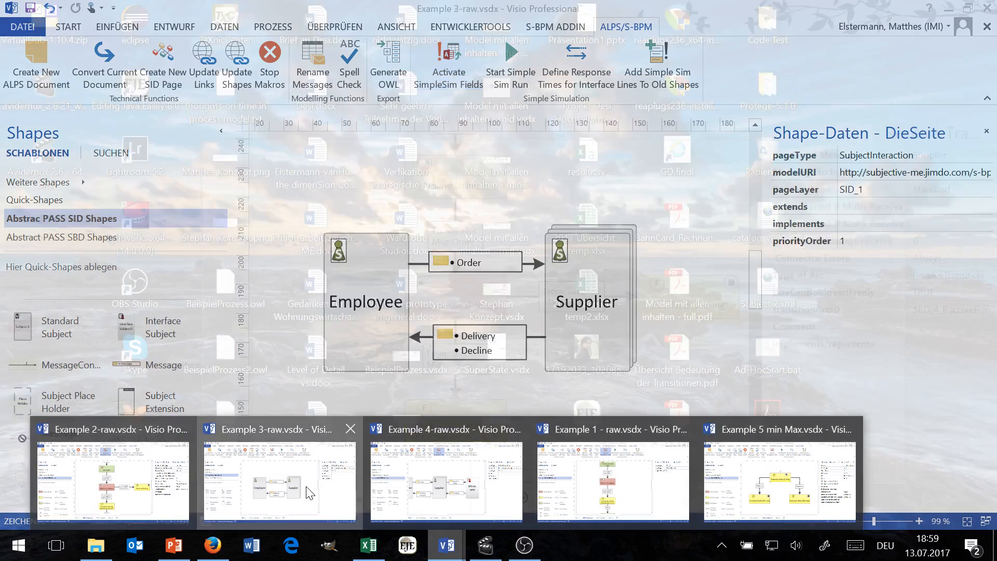
click(229, 483)
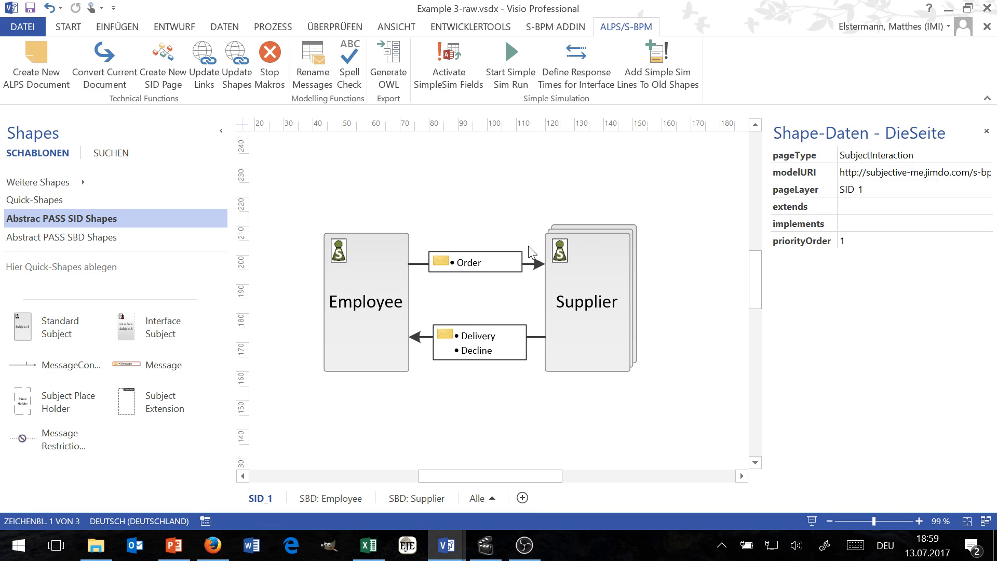
right_click(371, 277)
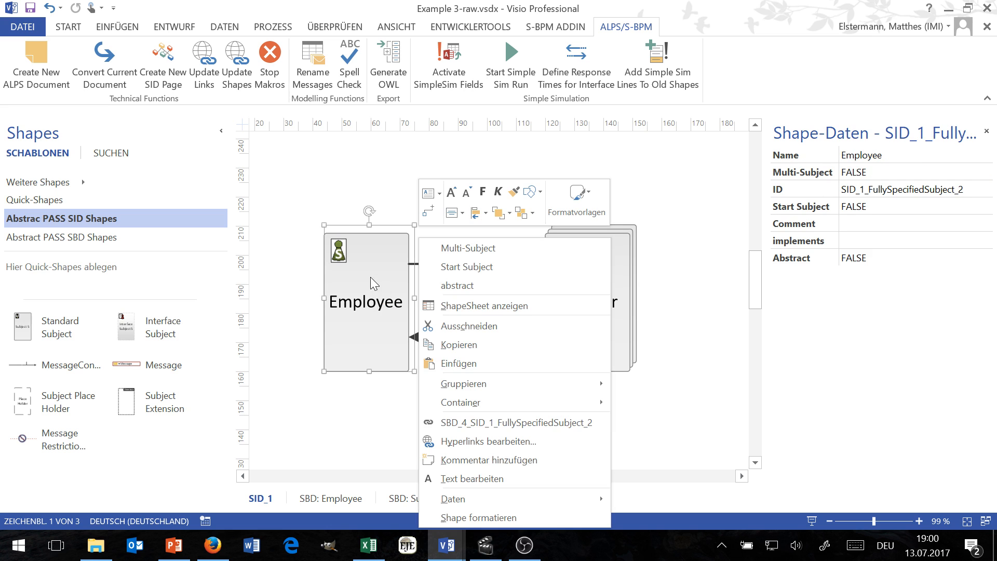
click(455, 423)
scroll(476, 312, up, 3)
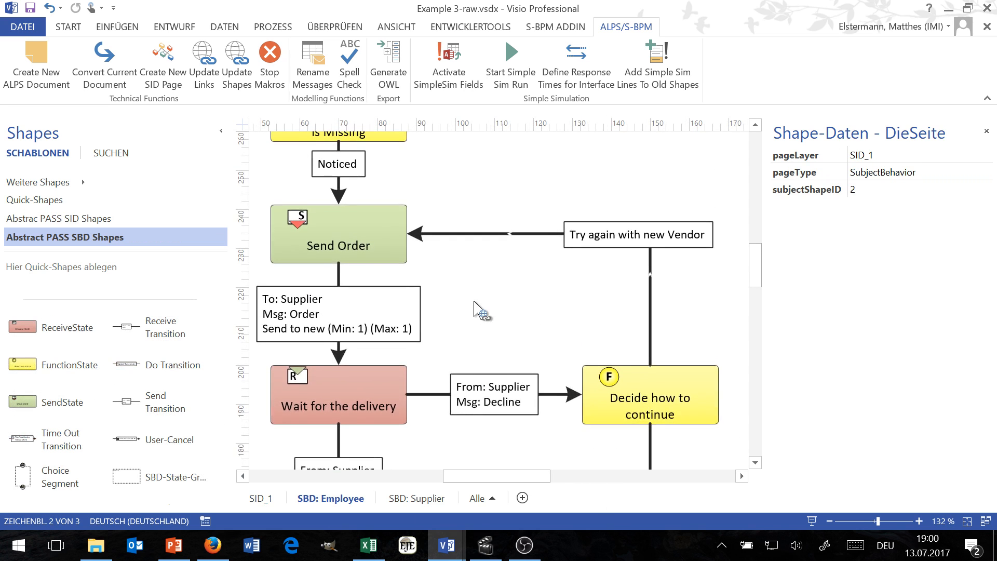
scroll(441, 296, up, 2)
scroll(378, 250, down, 3)
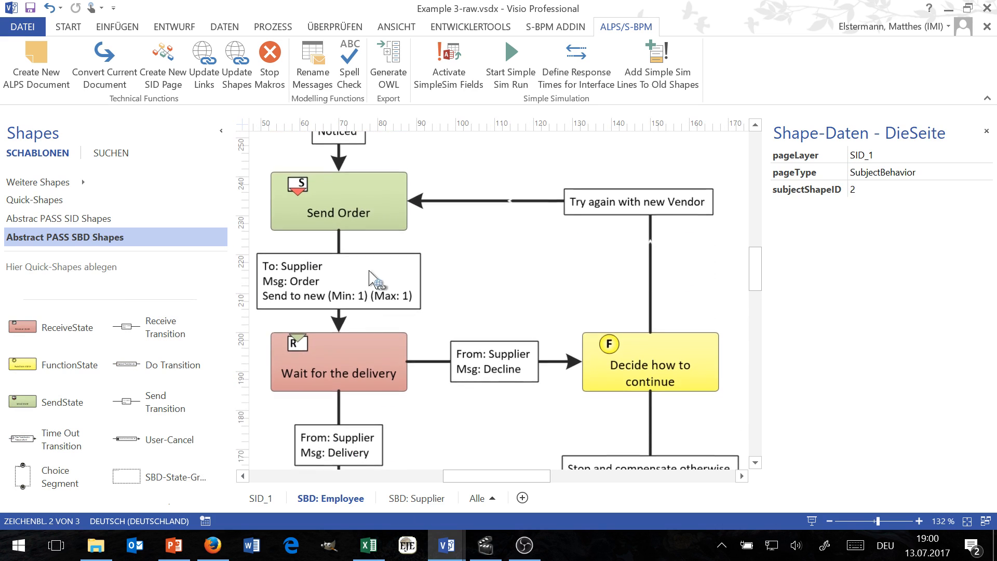
Step: Inspect the "Decide how to continue" state and the choice chance of its "Stop and compensate otherwise" transition
click(647, 371)
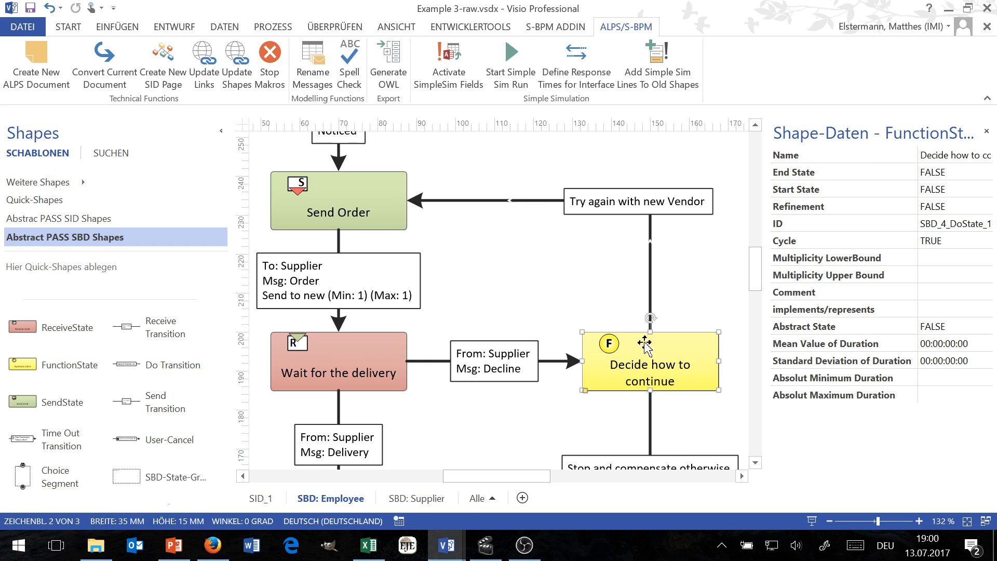
scroll(644, 346, down, 2)
scroll(662, 278, up, 1)
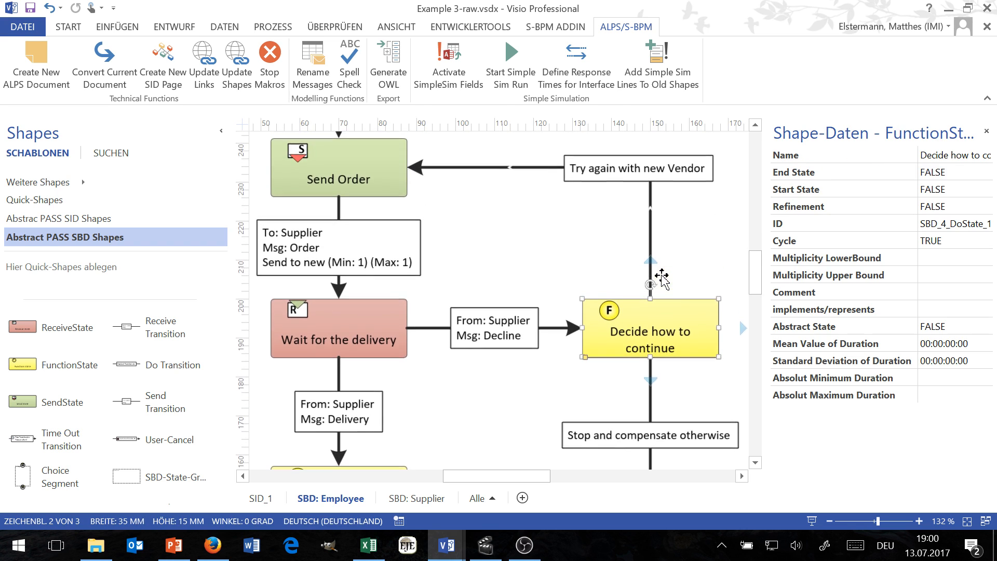
scroll(662, 278, down, 3)
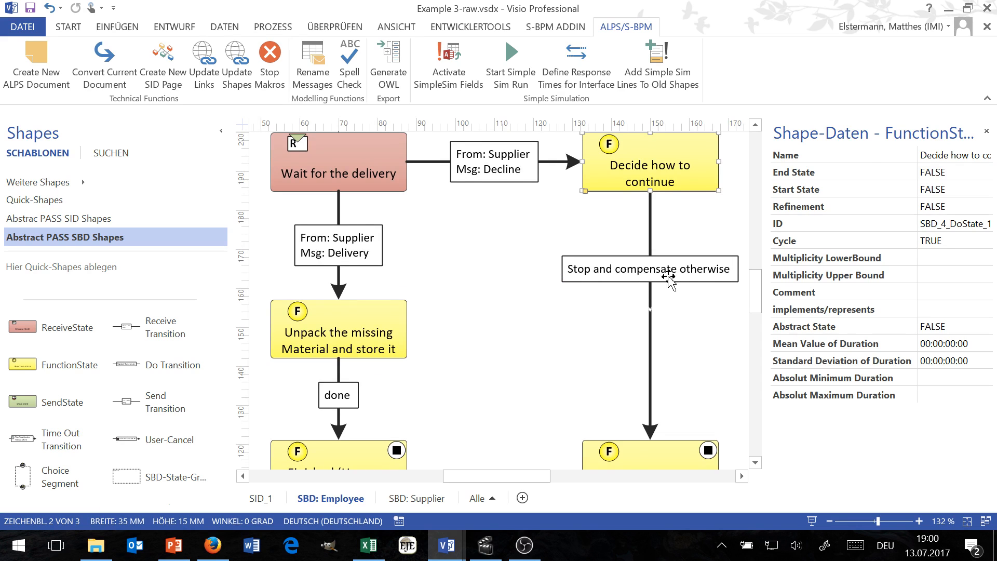
scroll(669, 279, down, 2)
scroll(660, 312, up, 1)
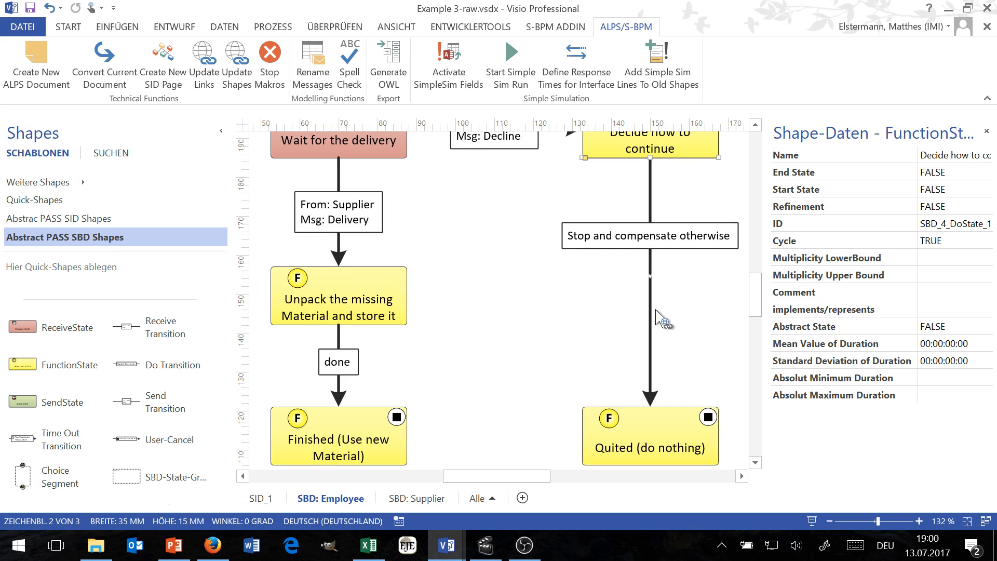
click(653, 341)
scroll(661, 357, up, 2)
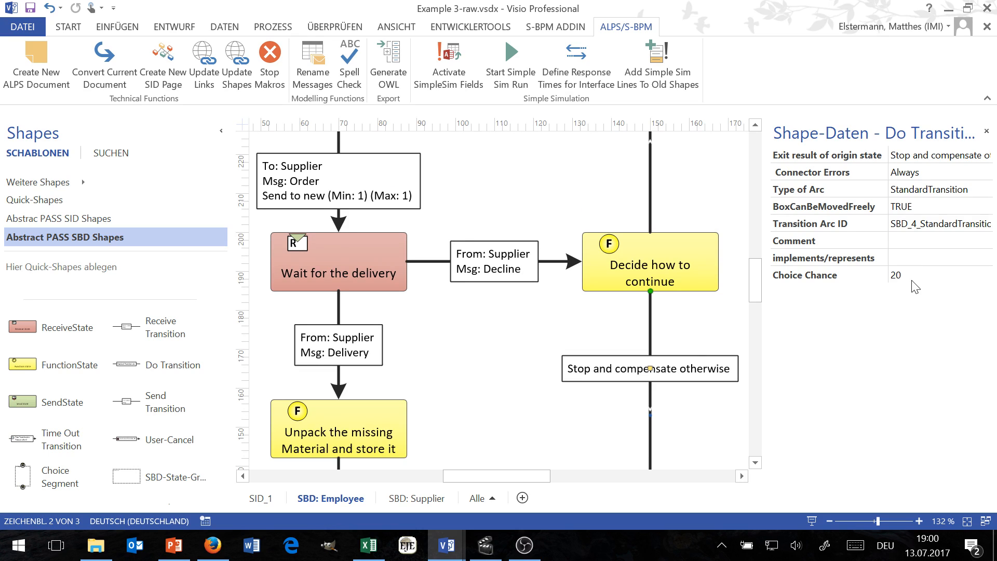
Step: Undo the accidental shape insertion and check the choice chance of the "Try again with new Vendor" transition
scroll(654, 317, up, 2)
click(652, 318)
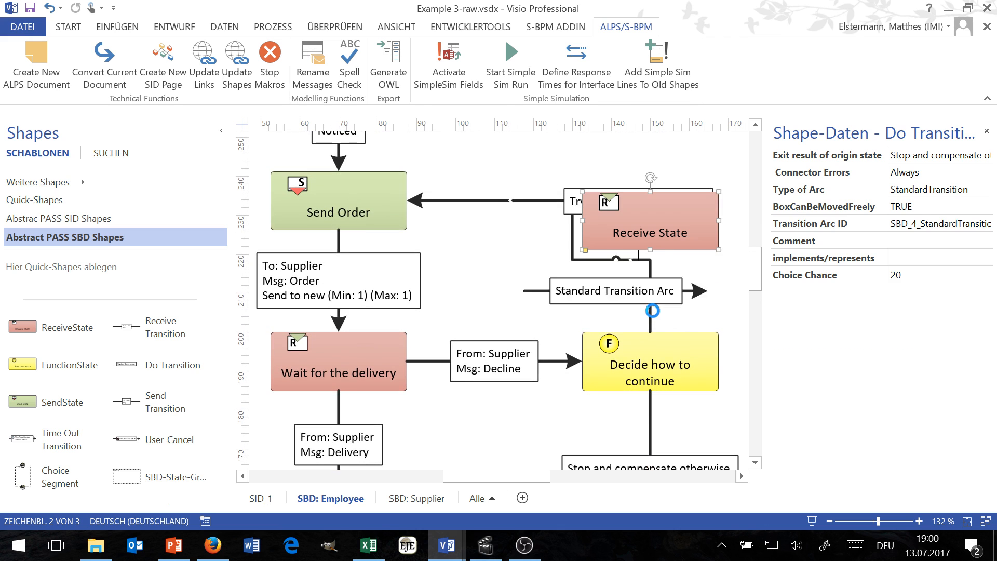
key(ctrl+z)
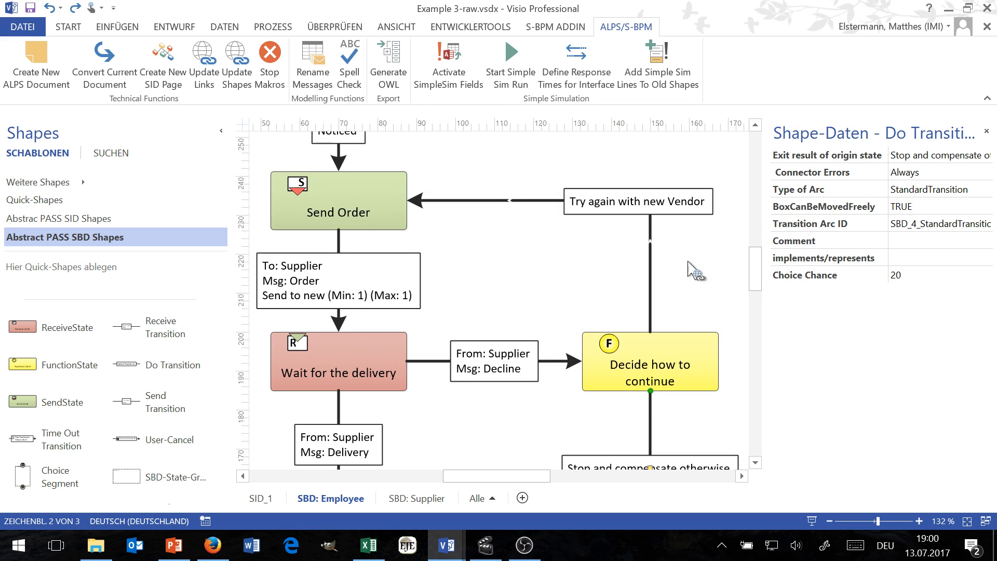
click(653, 267)
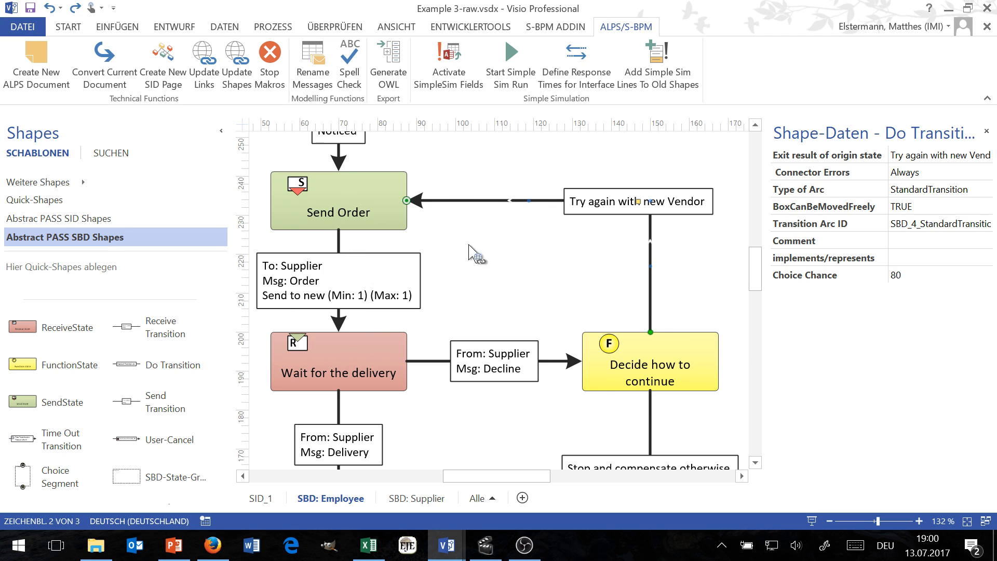
Step: Run the simple simulation with a maximum recursion depth of 1 and show the results for the Employee
click(504, 68)
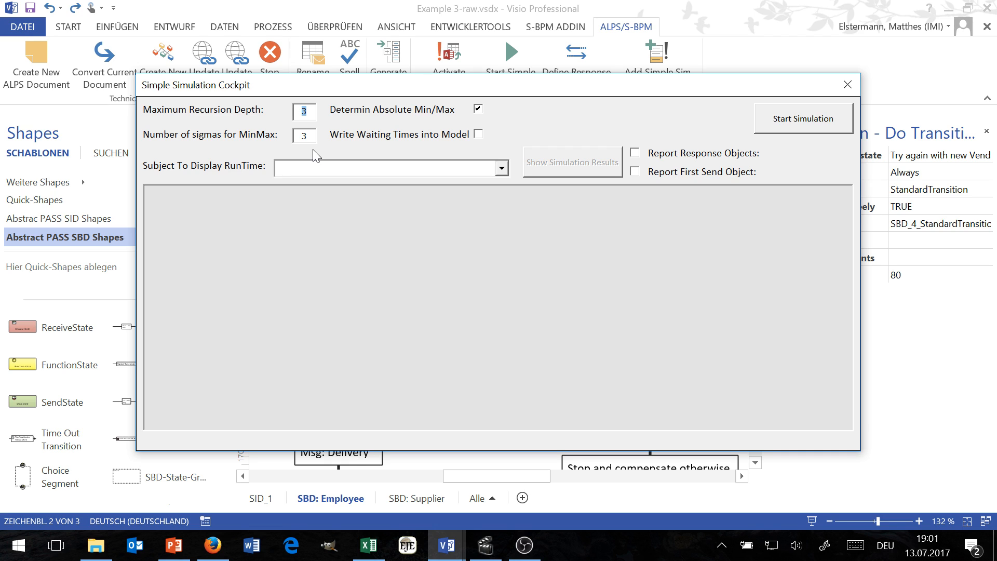
text(1)
click(785, 123)
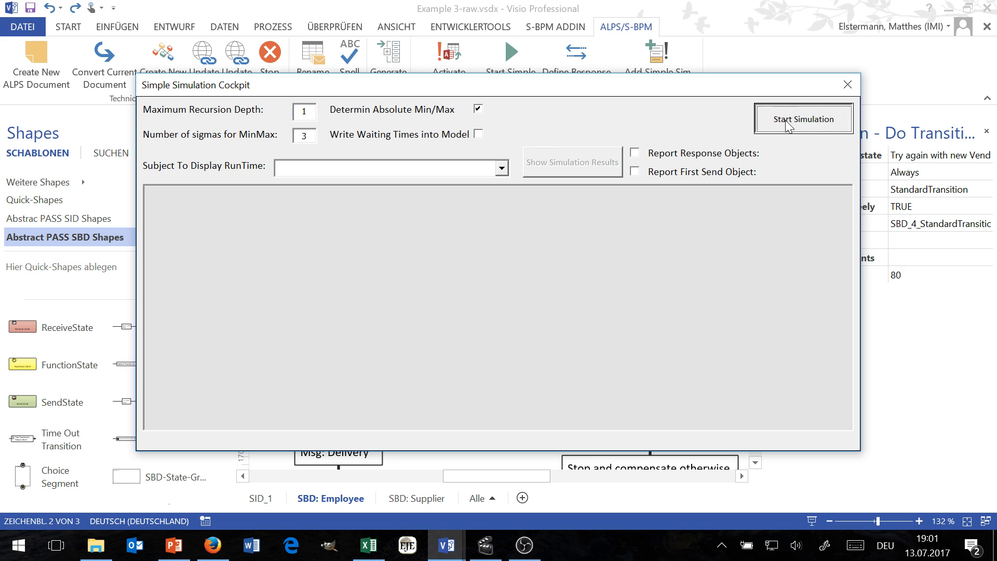
click(502, 167)
click(487, 182)
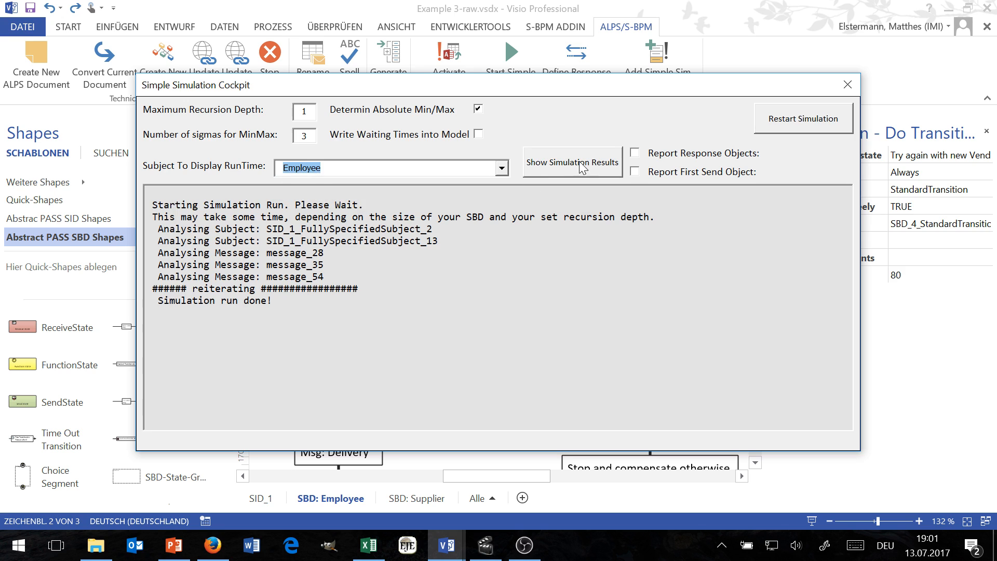
click(578, 166)
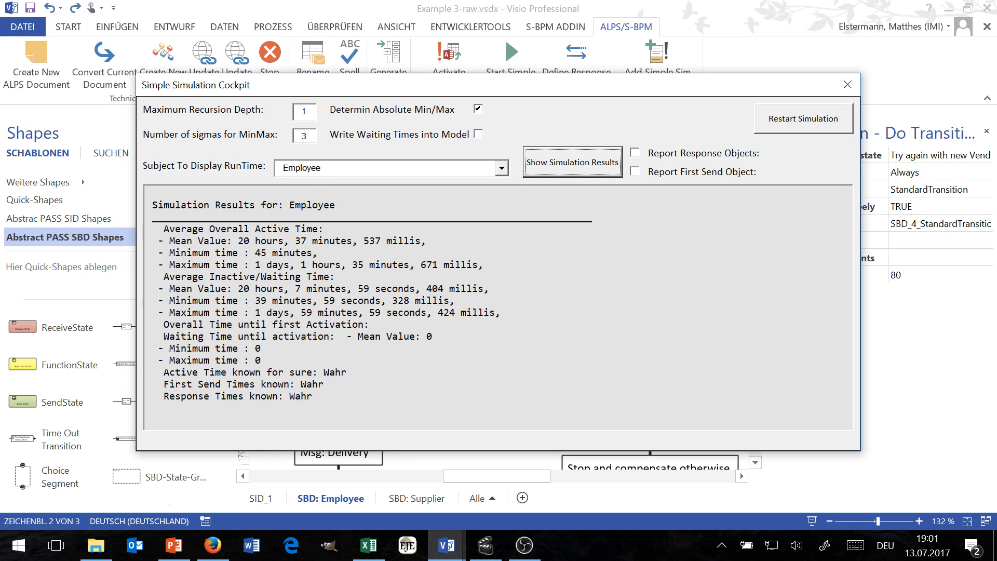
Step: Compare the Employee's minimum and maximum overall active times with the message flow in the behavior diagram
drag(170, 241, 488, 265)
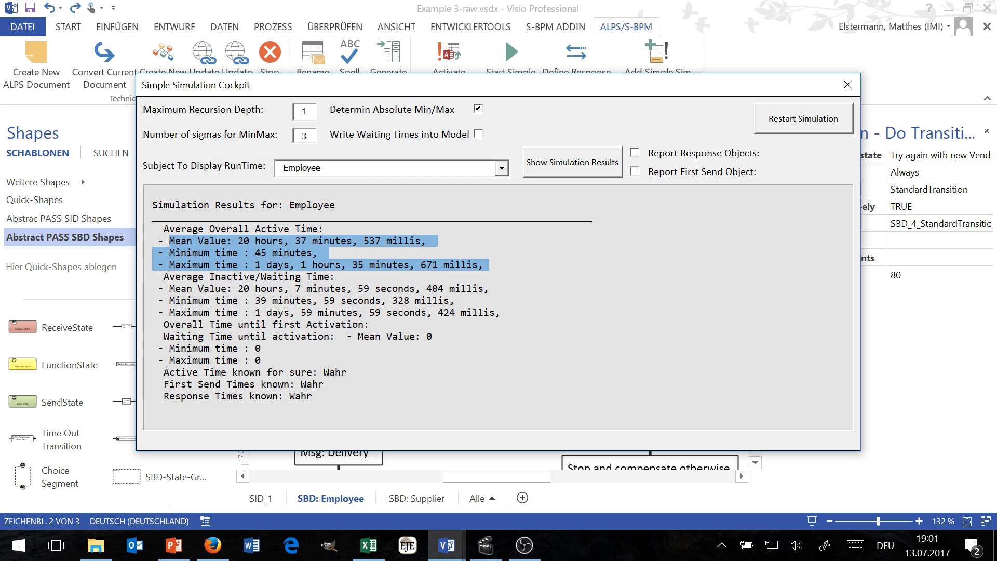
drag(323, 253, 255, 253)
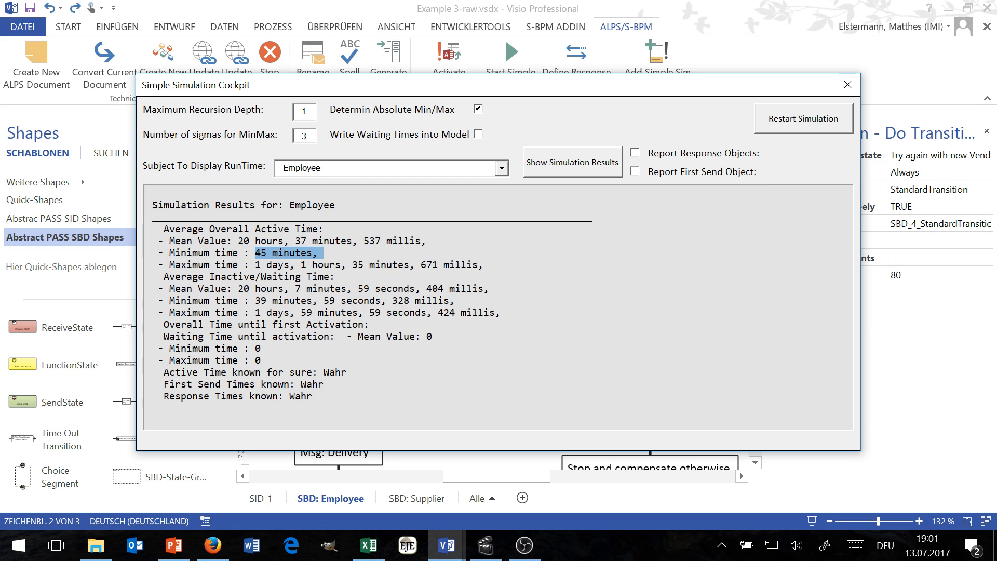
drag(394, 89, 837, 93)
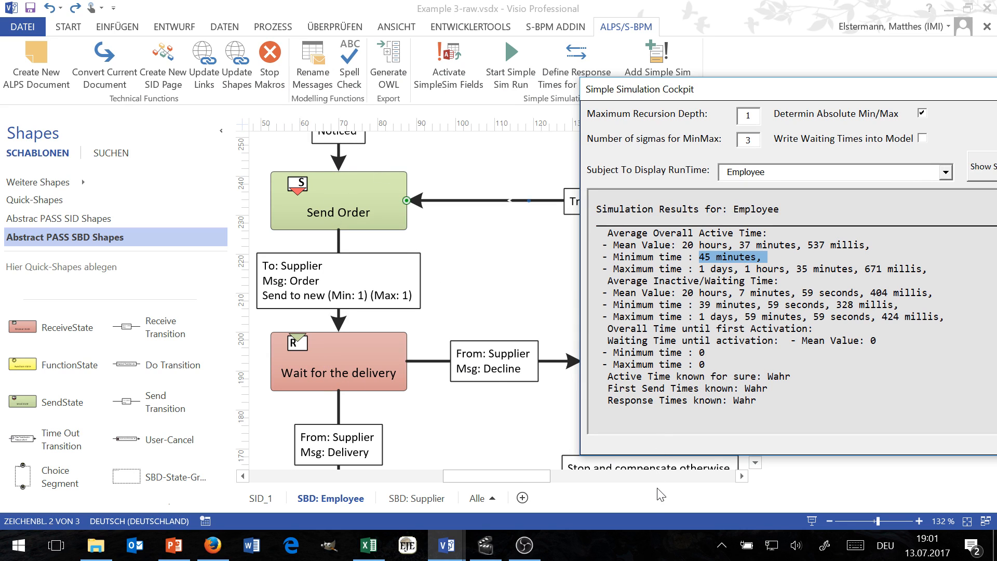
drag(700, 269, 933, 269)
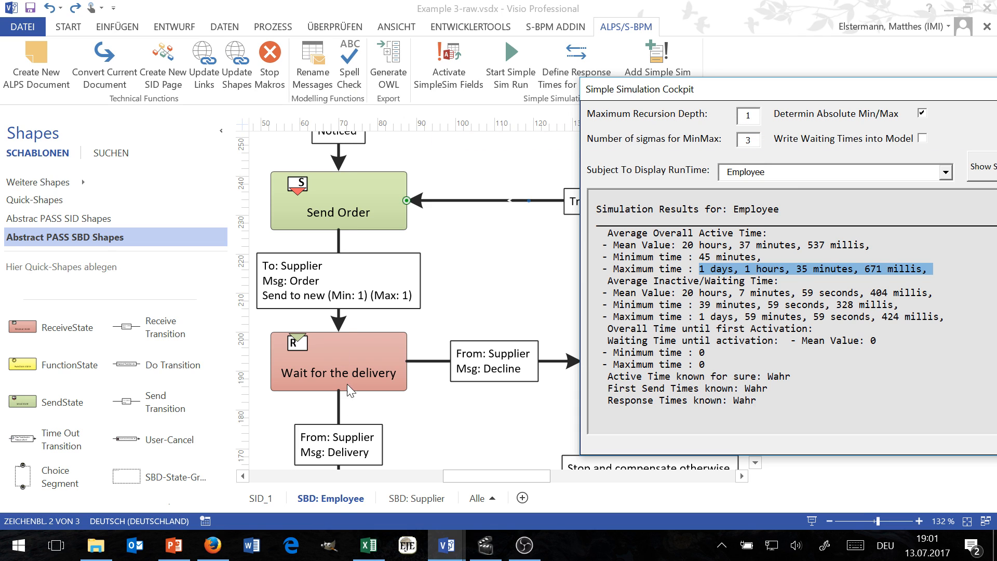
Step: Rerun the simulation with a maximum recursion depth of 3 and show the Employee's results
drag(768, 94, 598, 126)
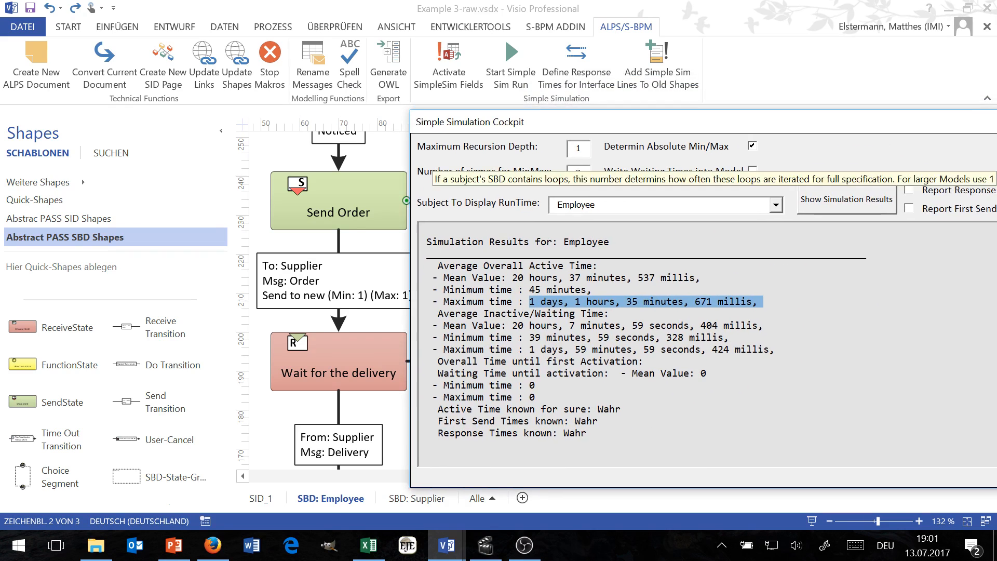
text(3)
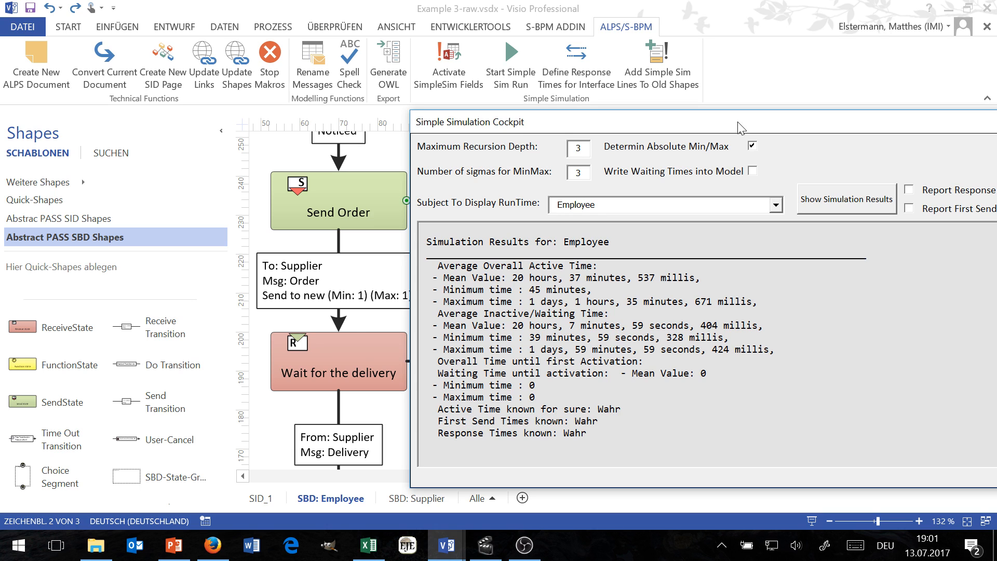
drag(738, 129, 566, 136)
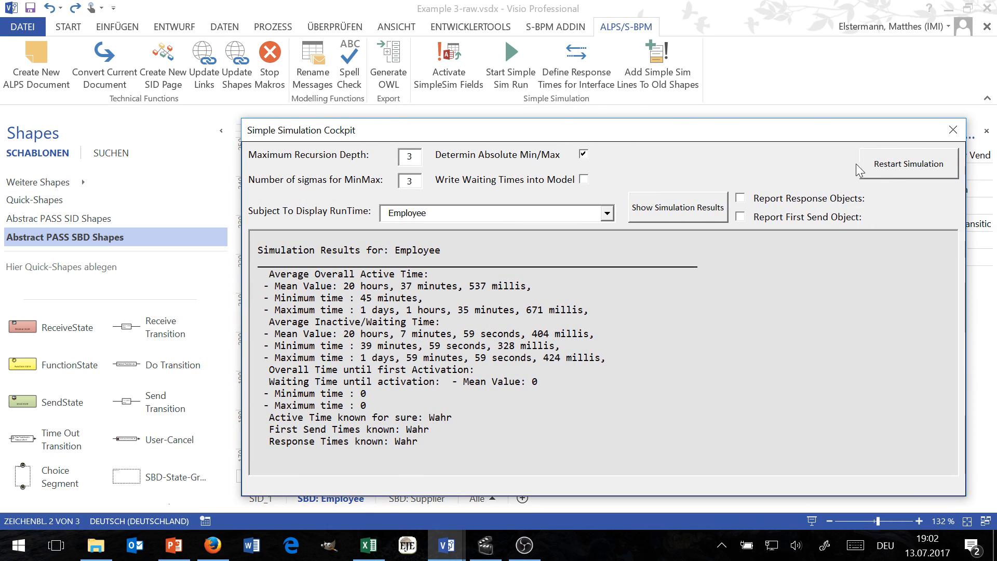
click(889, 167)
click(680, 219)
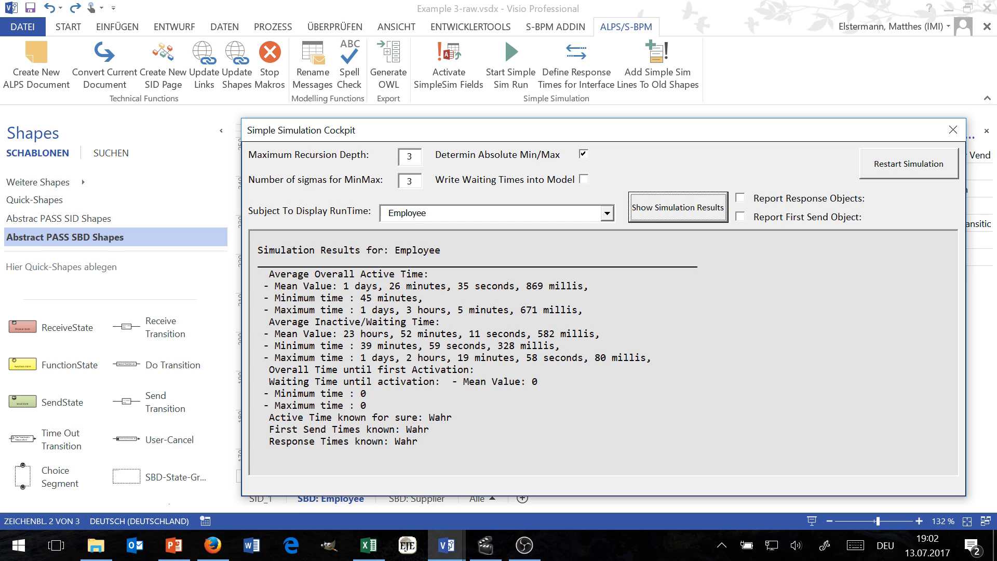
Step: Check the Employee's minimum and maximum overall active times at recursion depth 3 against the loop in the behavior diagram
drag(361, 299, 433, 299)
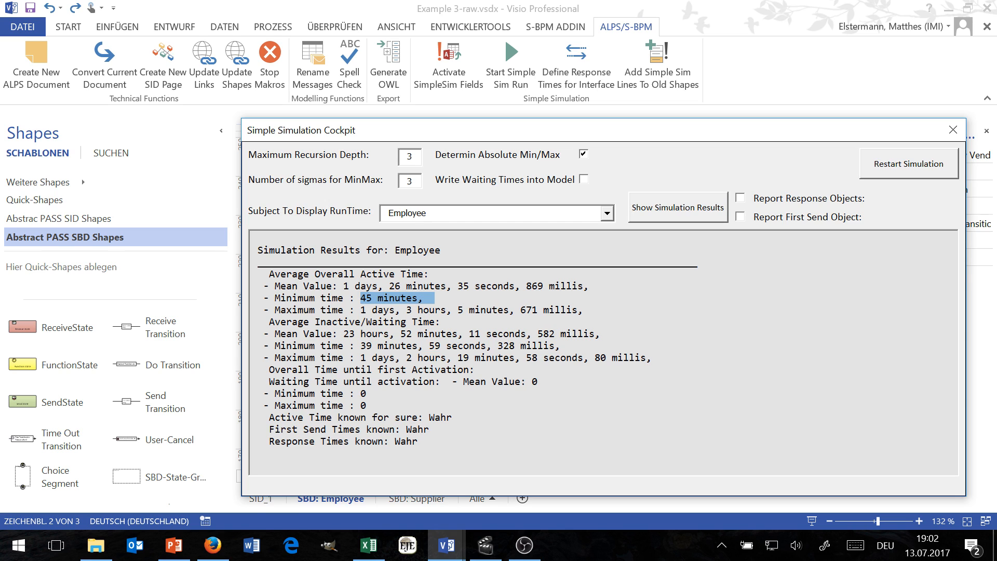
drag(361, 311, 577, 310)
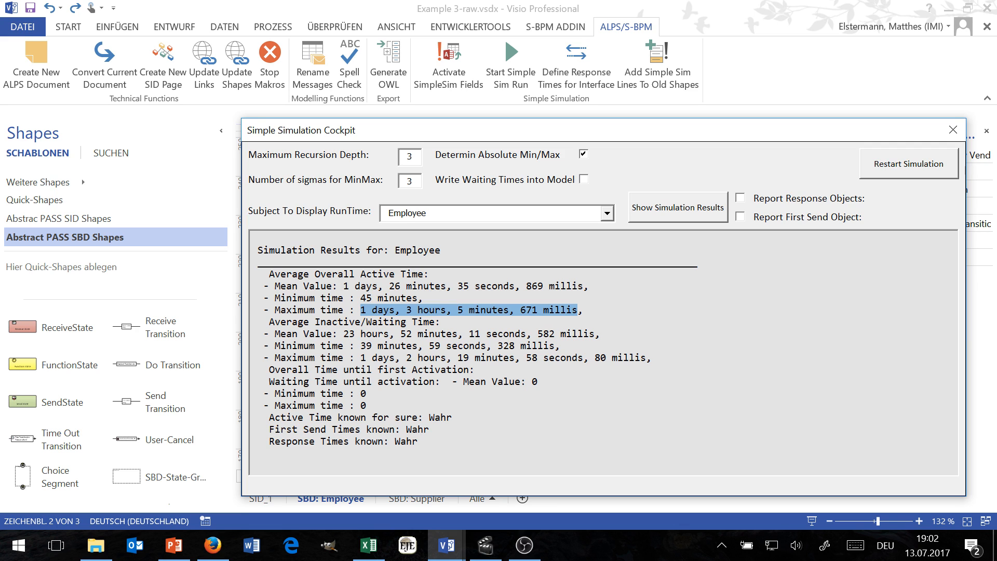
drag(416, 136, 691, 141)
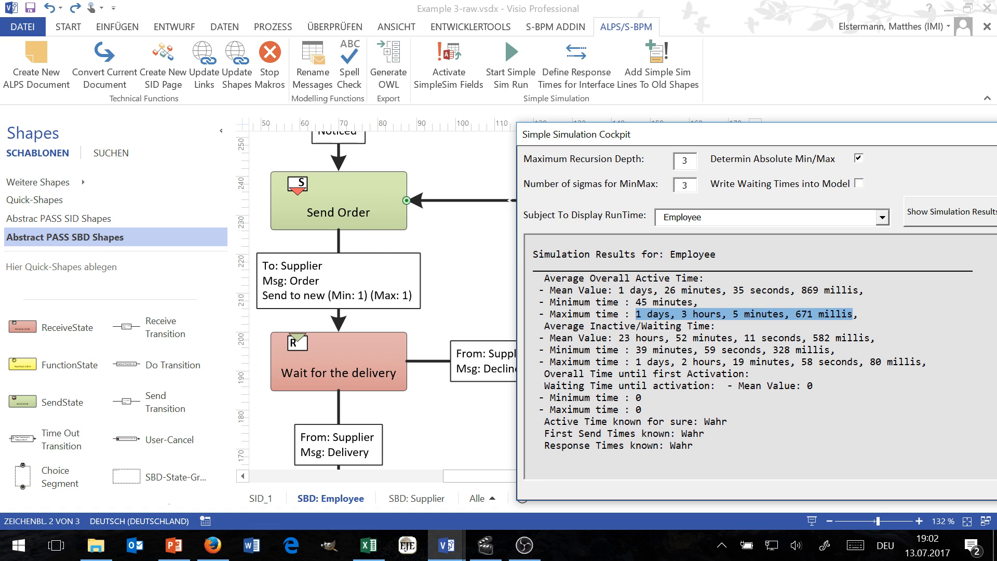
Step: Raise the maximum recursion depth to 6, restart the simulation and show the Employee's updated results
mouse_move(699, 176)
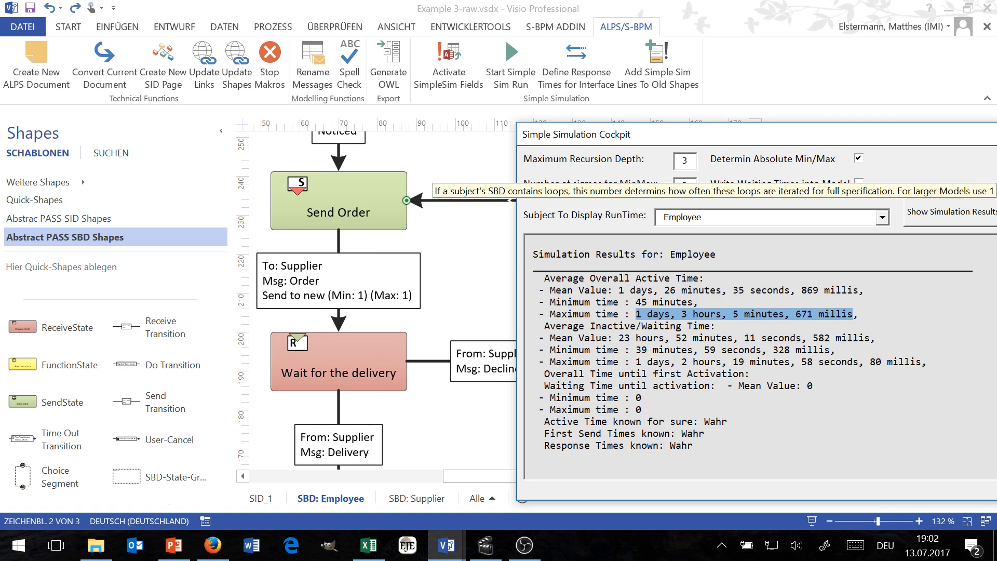
drag(692, 186, 644, 184)
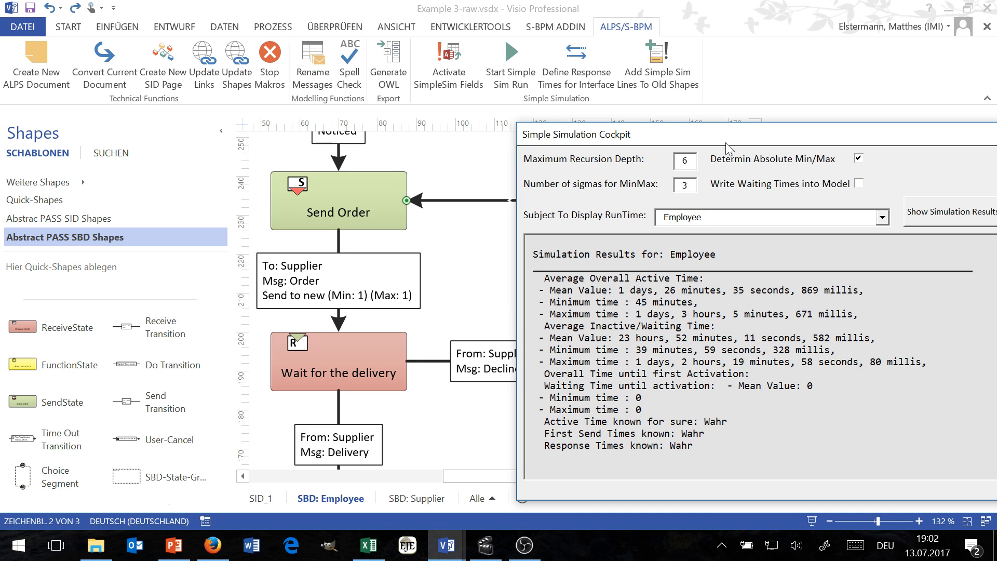
drag(731, 134, 637, 132)
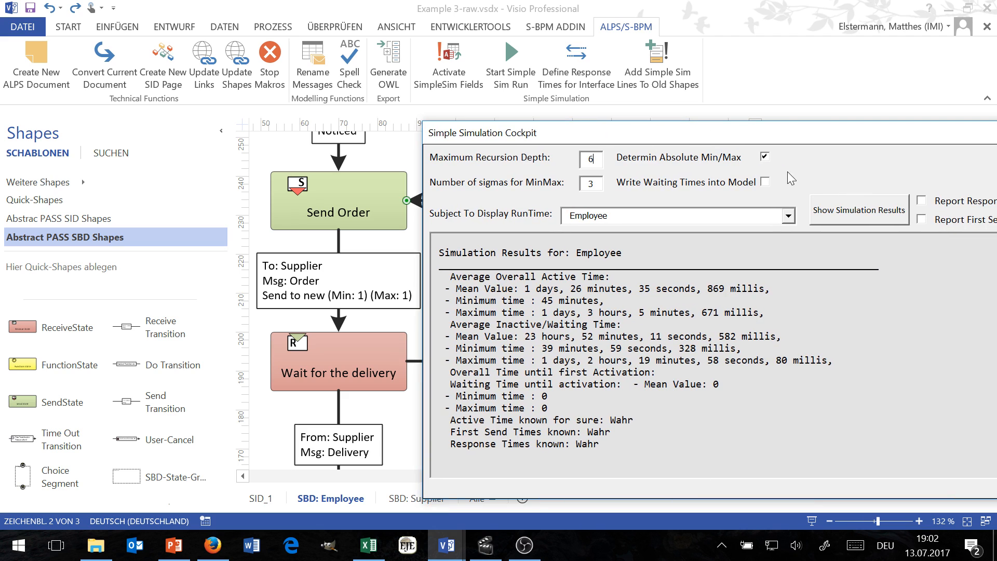
click(850, 209)
click(956, 165)
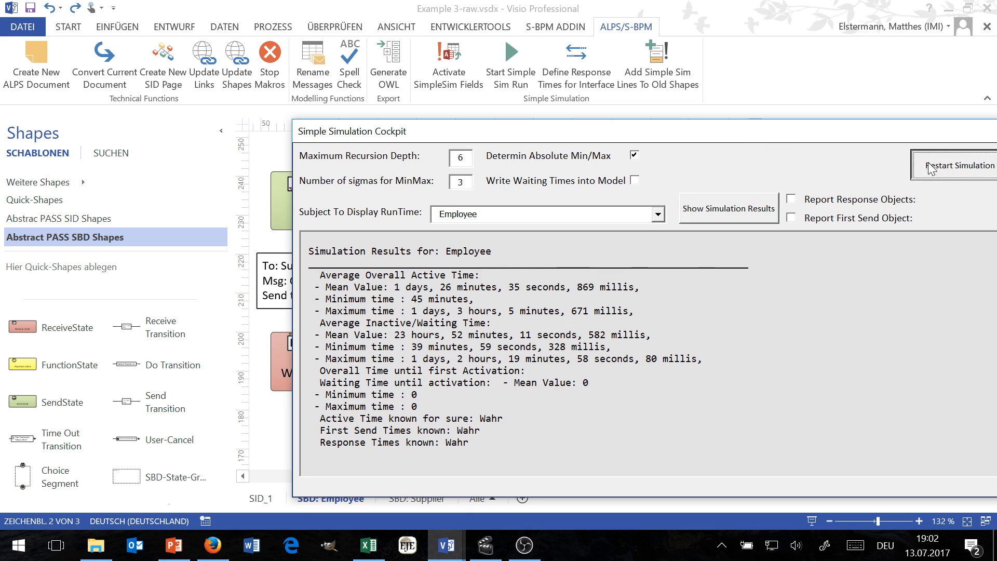
click(694, 208)
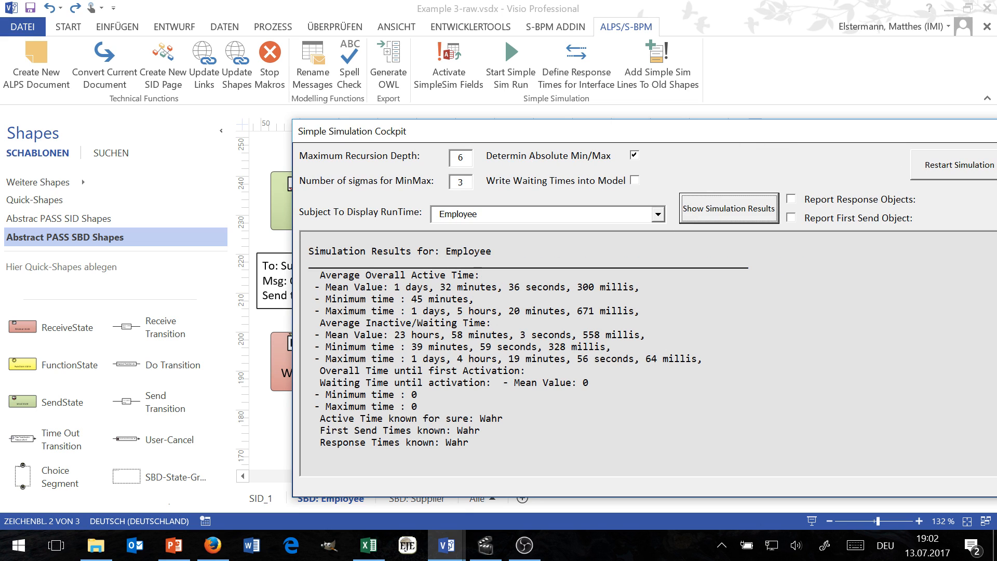
Step: Examine the maximum and mean values of the Employee's average overall active time at recursion depth 6
drag(400, 310, 651, 310)
drag(554, 131, 684, 130)
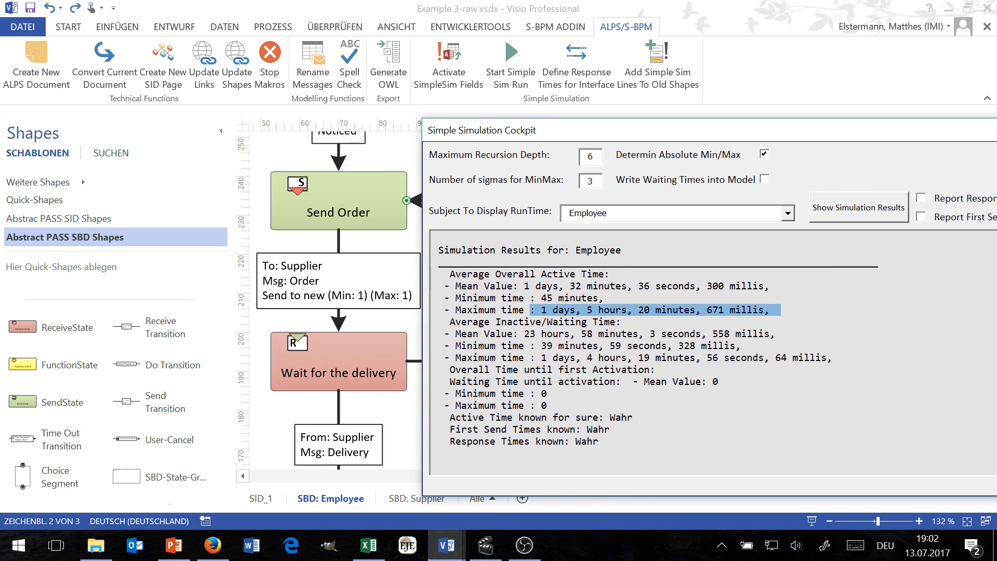
drag(609, 298, 775, 285)
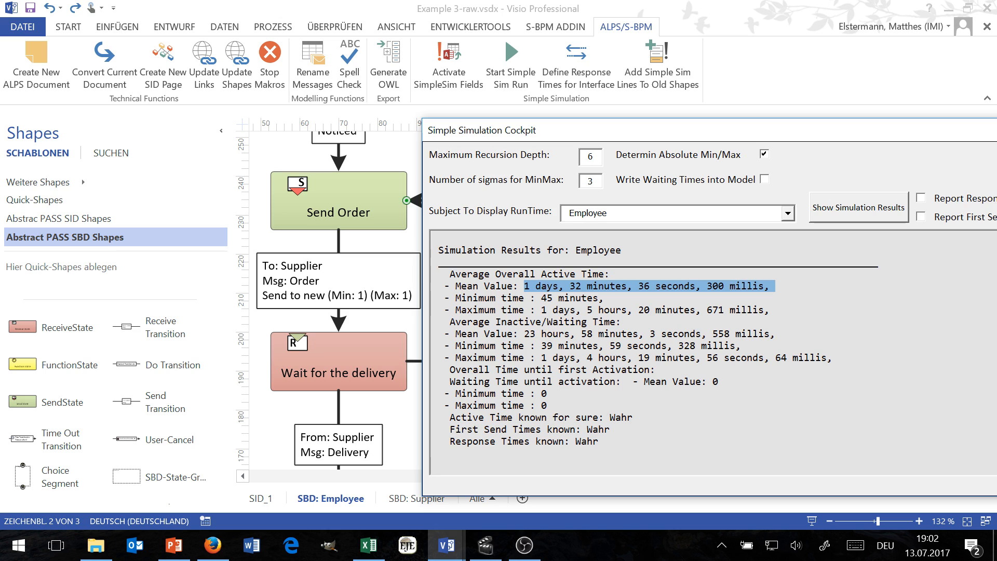
Step: Rerun the simulation with a maximum recursion depth of 9 and review the Employee's mean and maximum overall active times
double_click(591, 157)
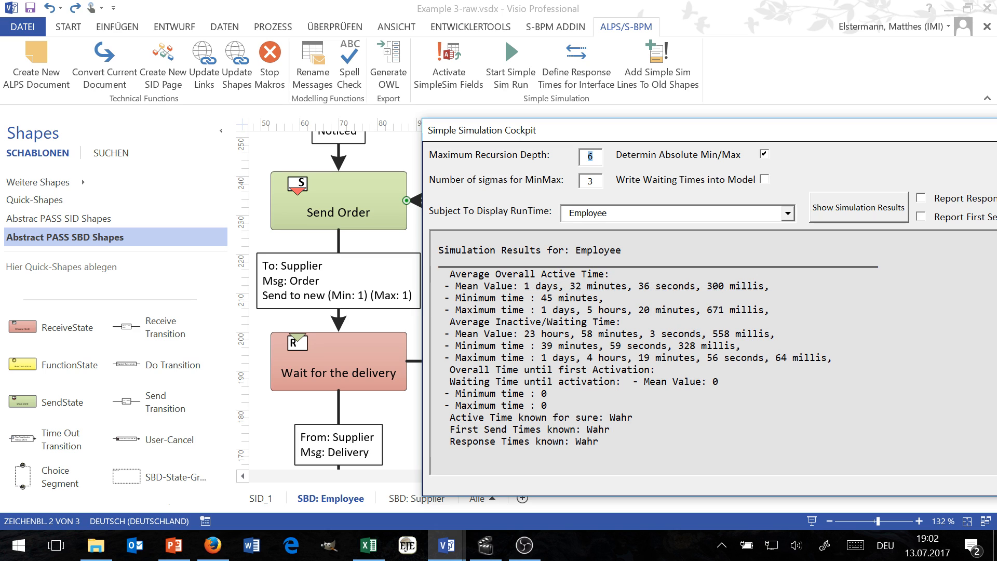
text(9)
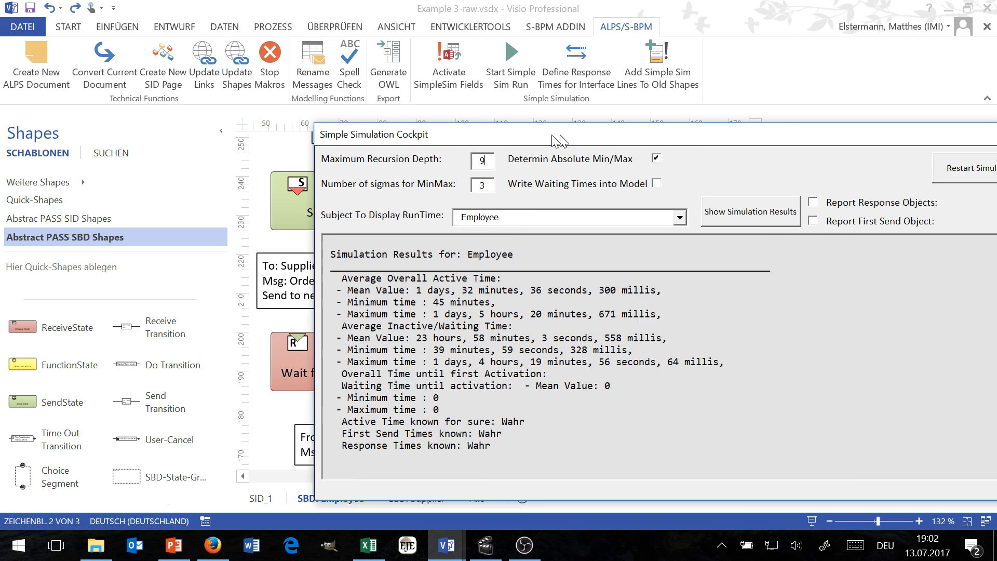
click(915, 158)
click(756, 221)
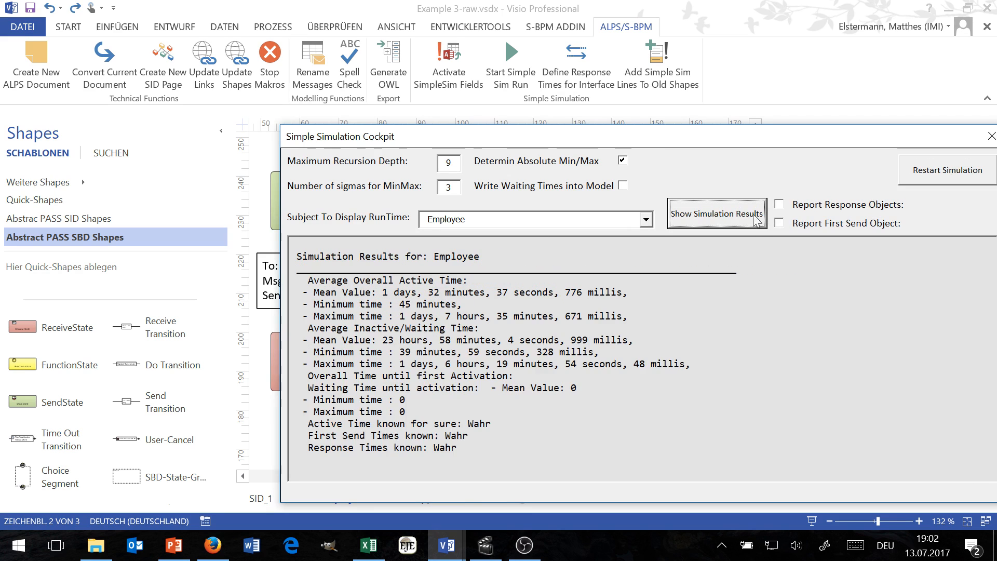
drag(383, 291, 633, 291)
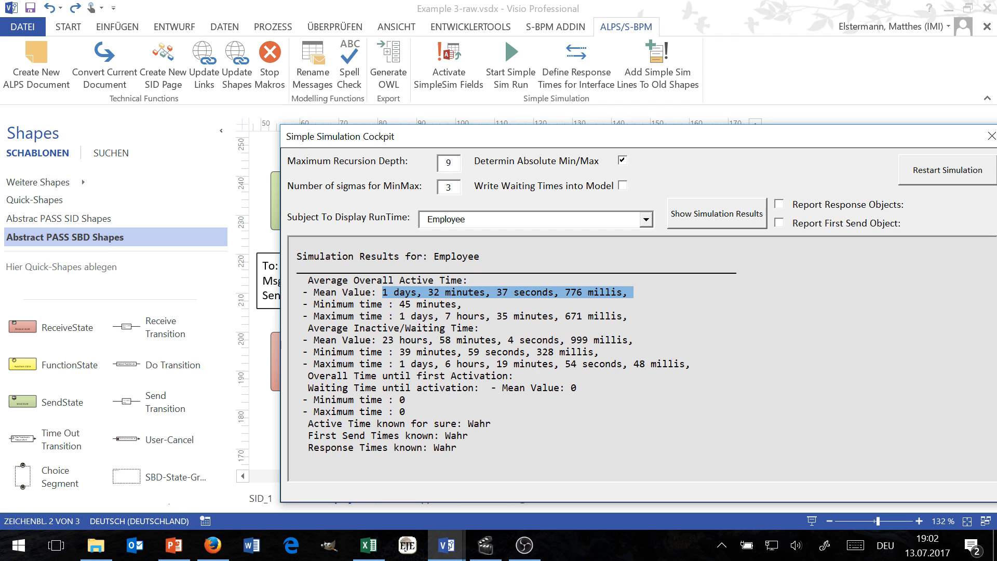
drag(399, 316, 623, 316)
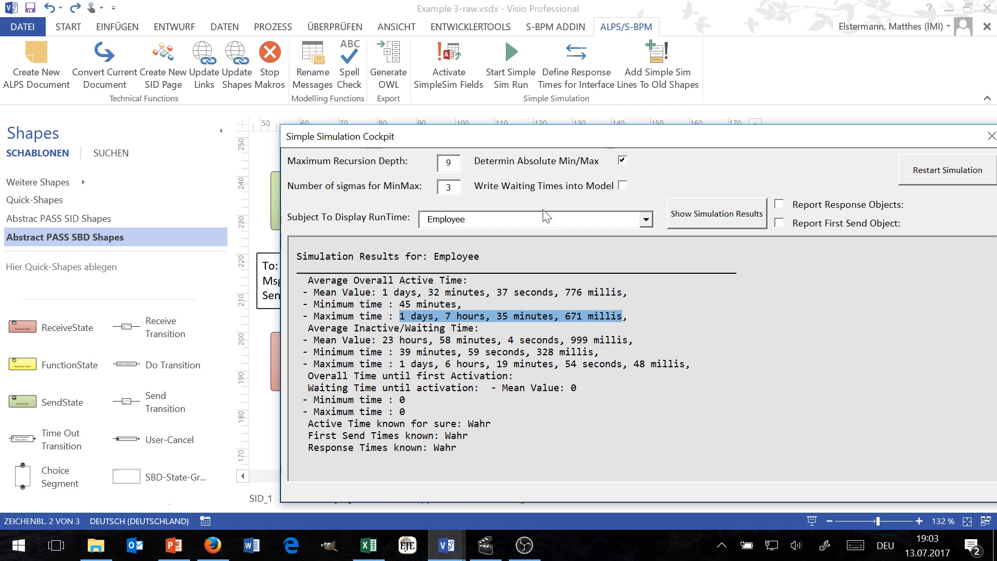
Step: Return the maximum recursion depth to 3, rerun the simulation and compare the Employee's results with the ordering loop in the diagram
drag(455, 163, 433, 159)
text(3)
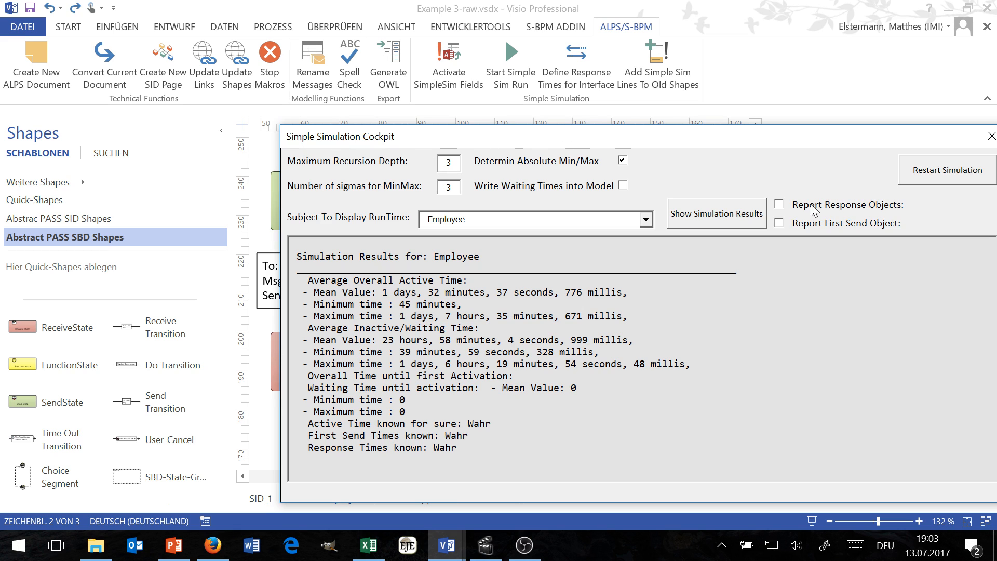
click(935, 173)
click(681, 220)
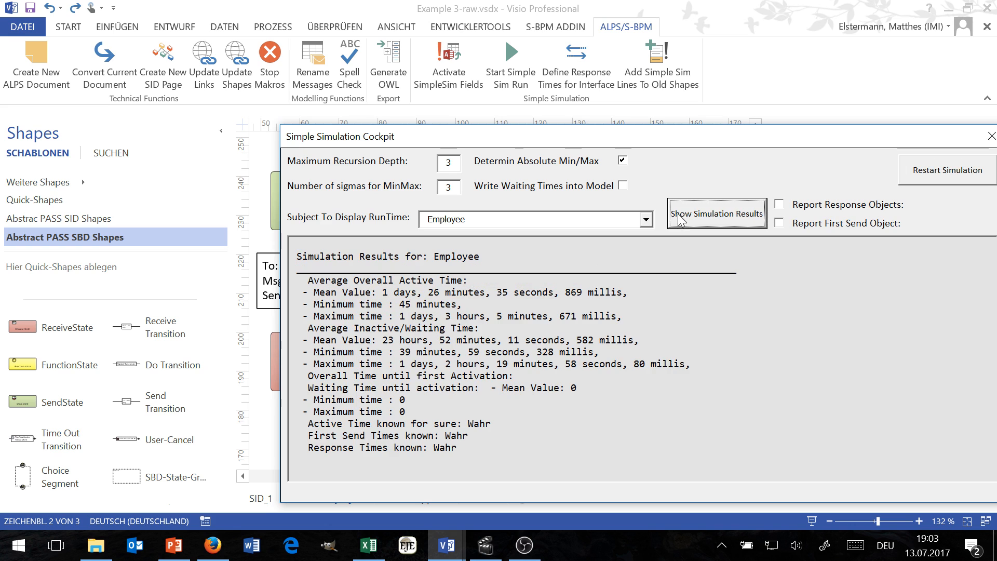
drag(400, 328, 594, 316)
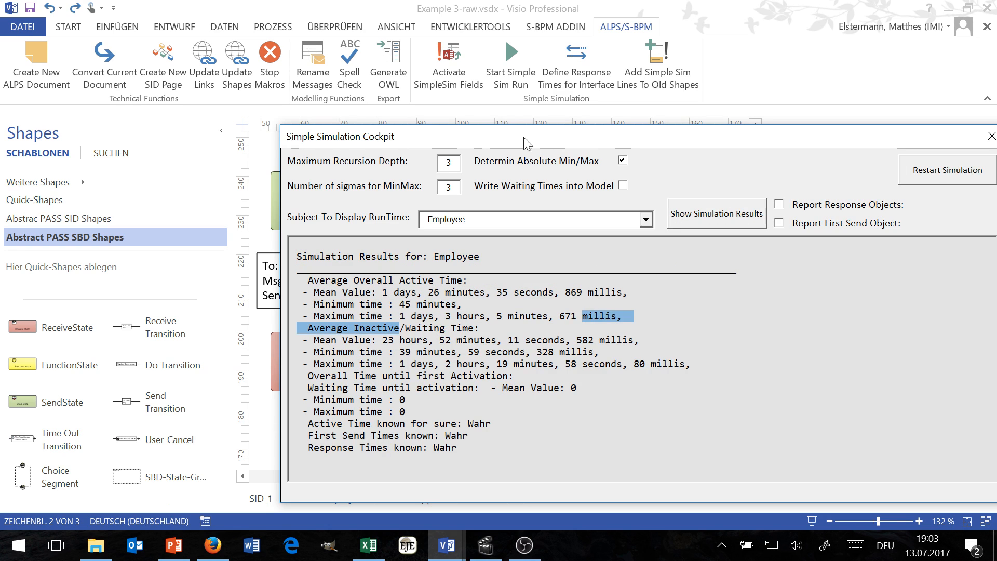
drag(524, 137, 831, 145)
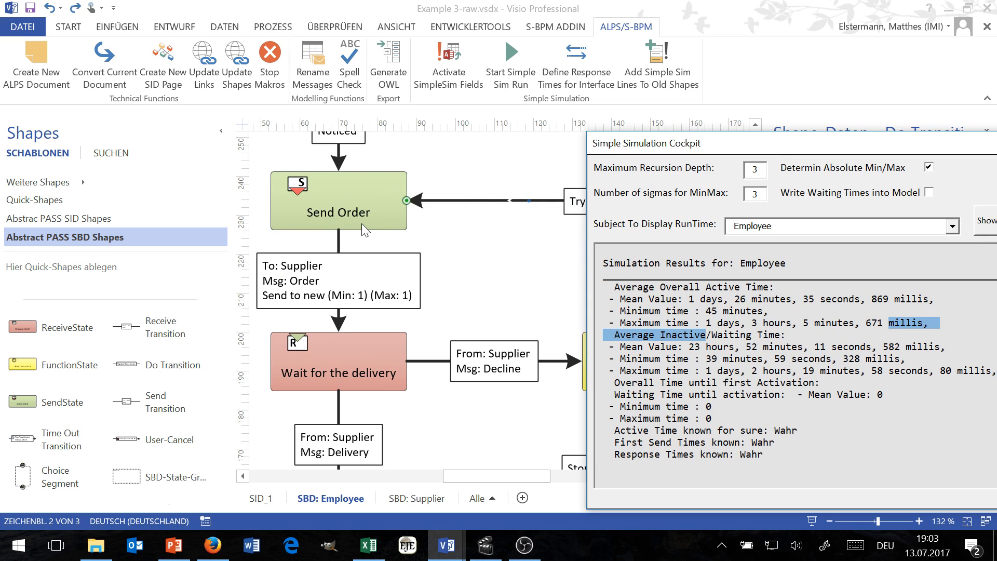
drag(792, 151, 427, 90)
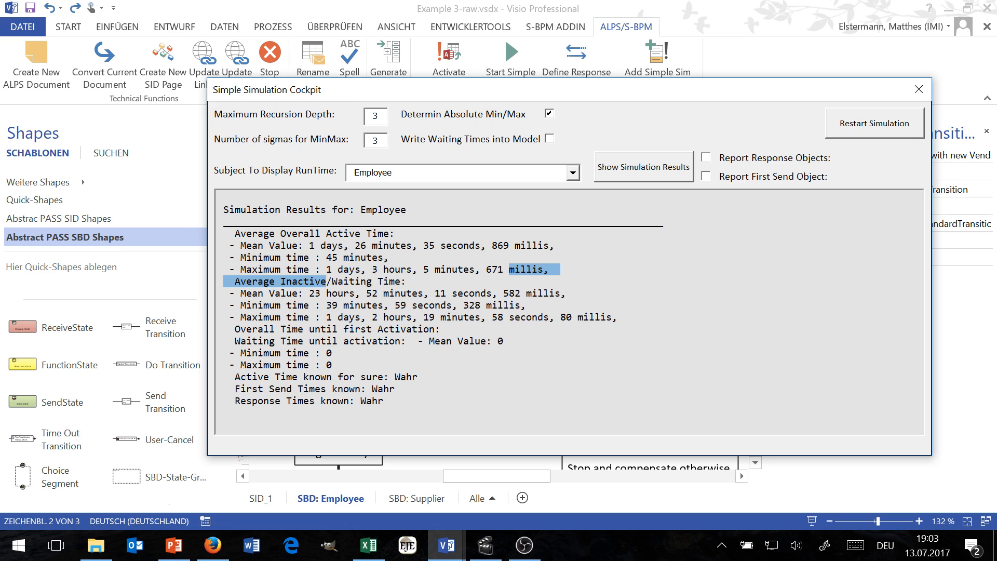
Step: Try a maximum recursion depth of 1 without rerunning the simulation, and set it back to 3
click(380, 116)
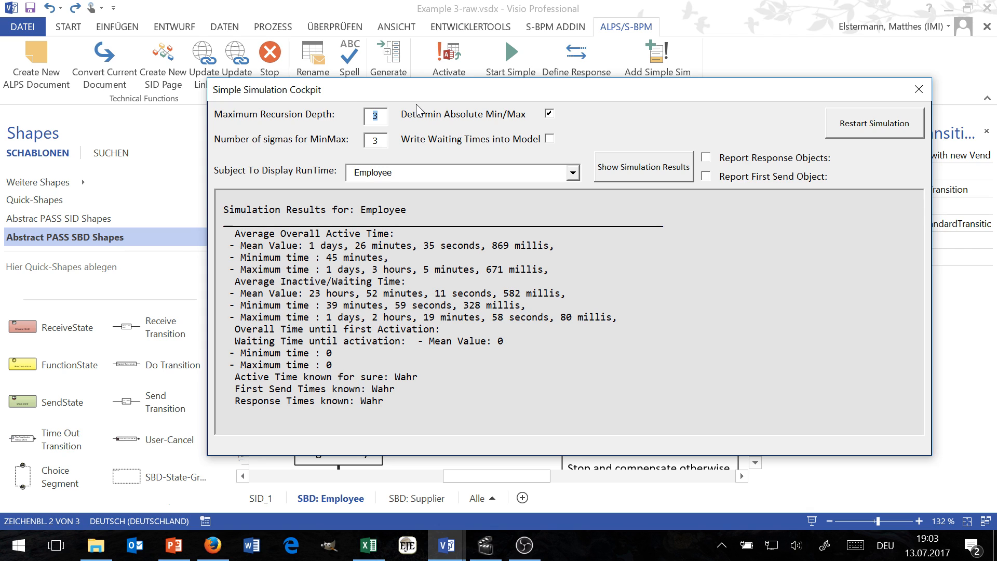
text(1)
mouse_move(386, 118)
drag(384, 117, 371, 118)
text(3)
drag(447, 98, 425, 96)
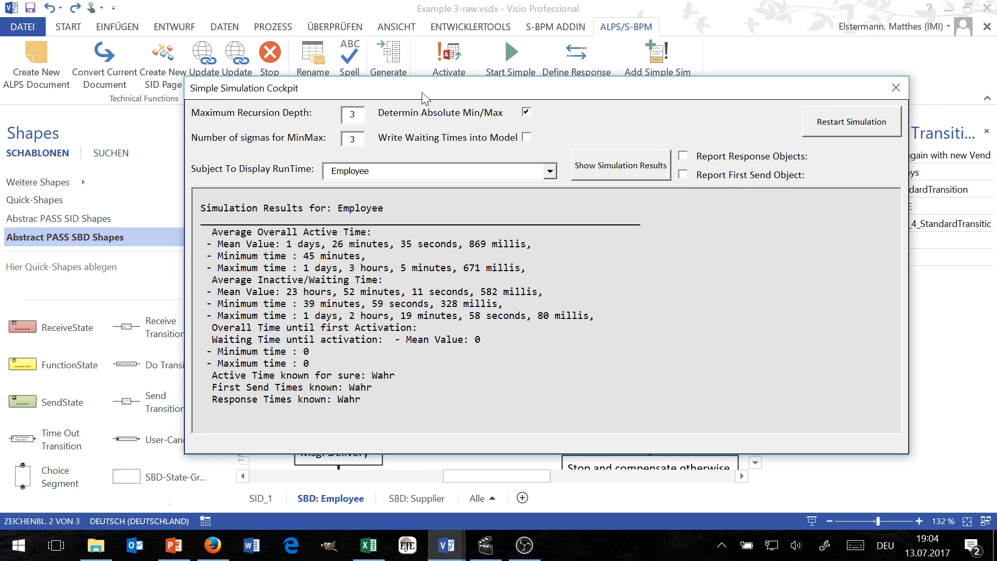
mouse_move(352, 114)
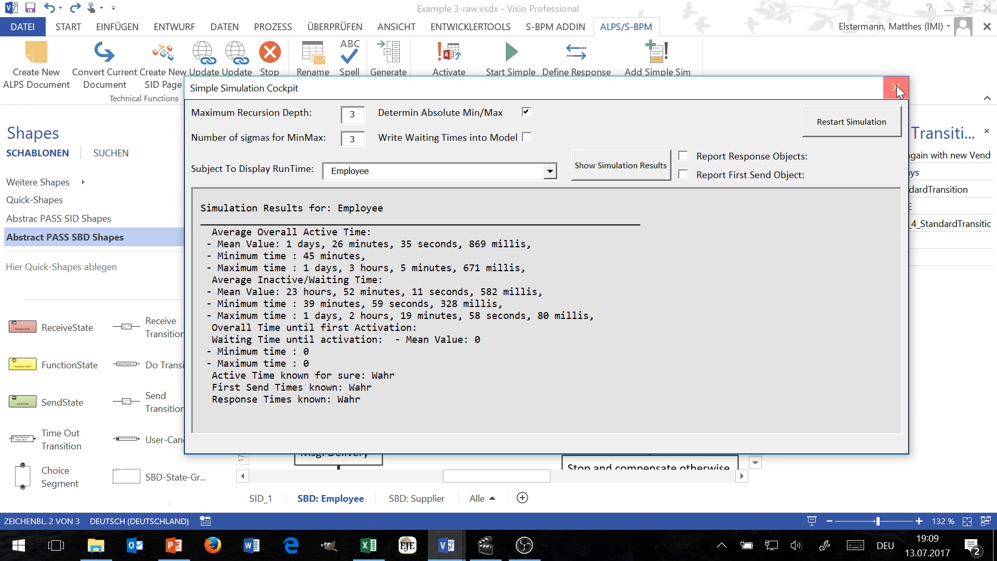
Step: Close the simulation cockpit and switch to the Example 4-raw.vsdx document
click(897, 91)
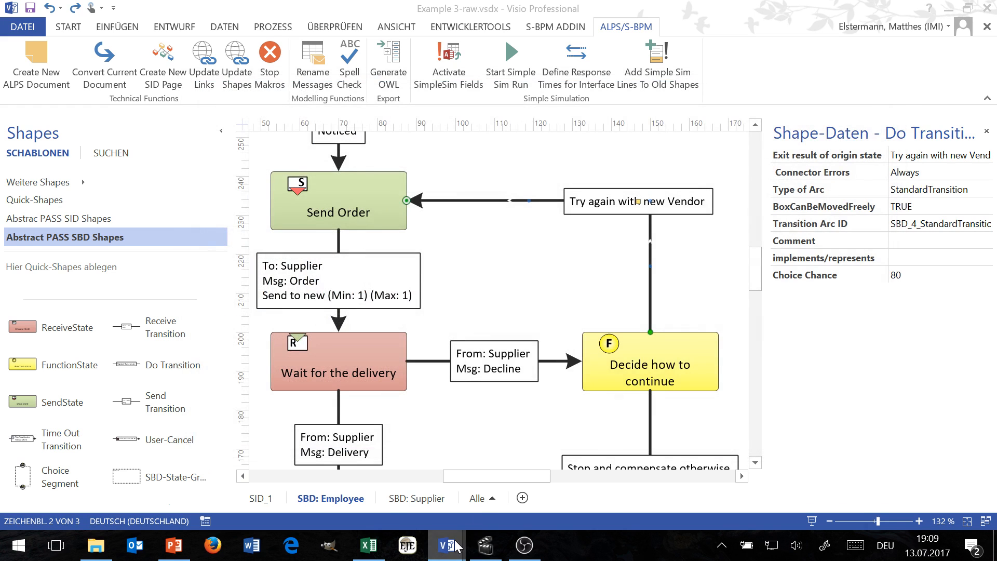
mouse_move(455, 545)
click(441, 488)
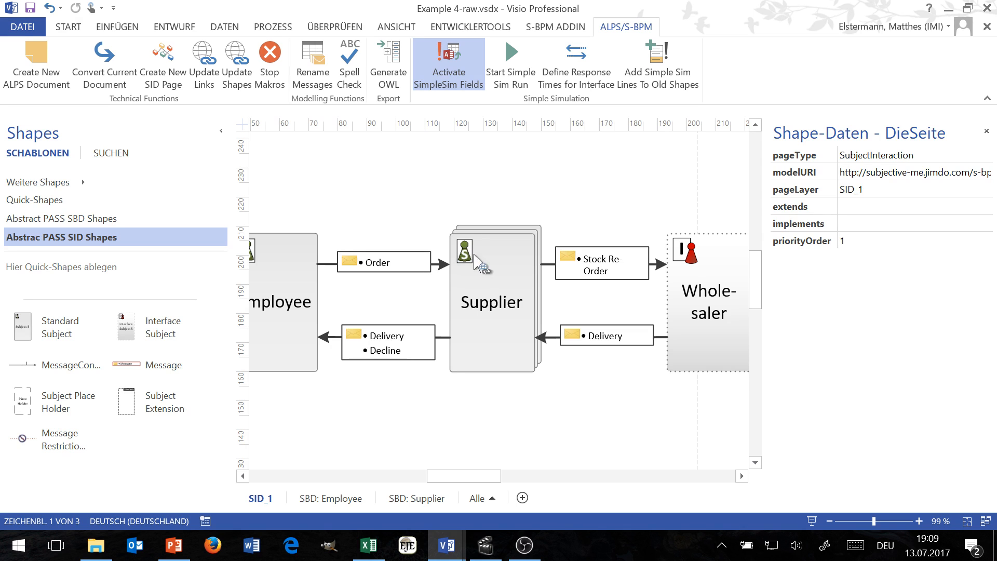
Step: Open the Supplier's behavior diagram and inspect the properties of its "Decide: Possible to reorder stock?" and "Send Stock-Re-Order" states
right_click(482, 301)
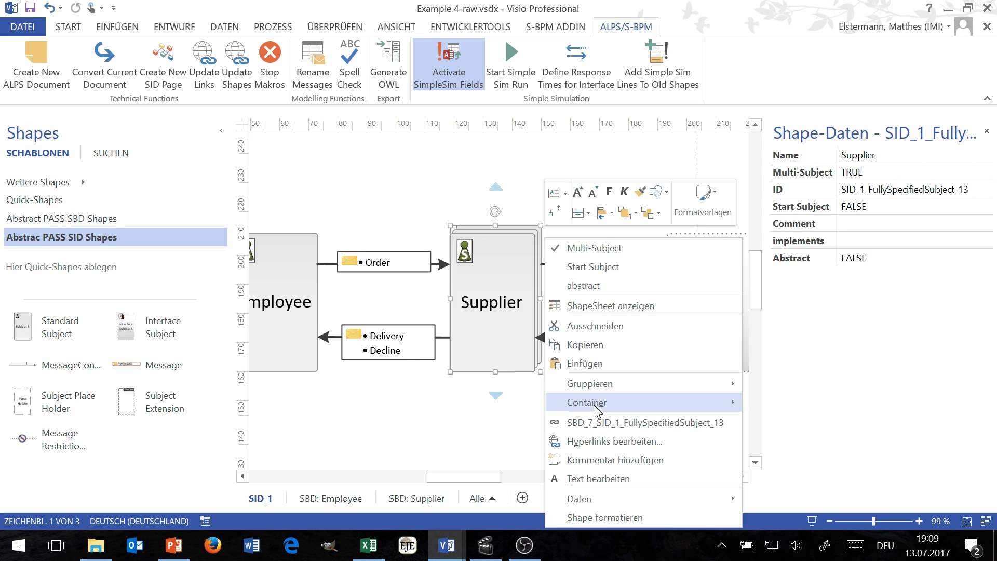
click(595, 422)
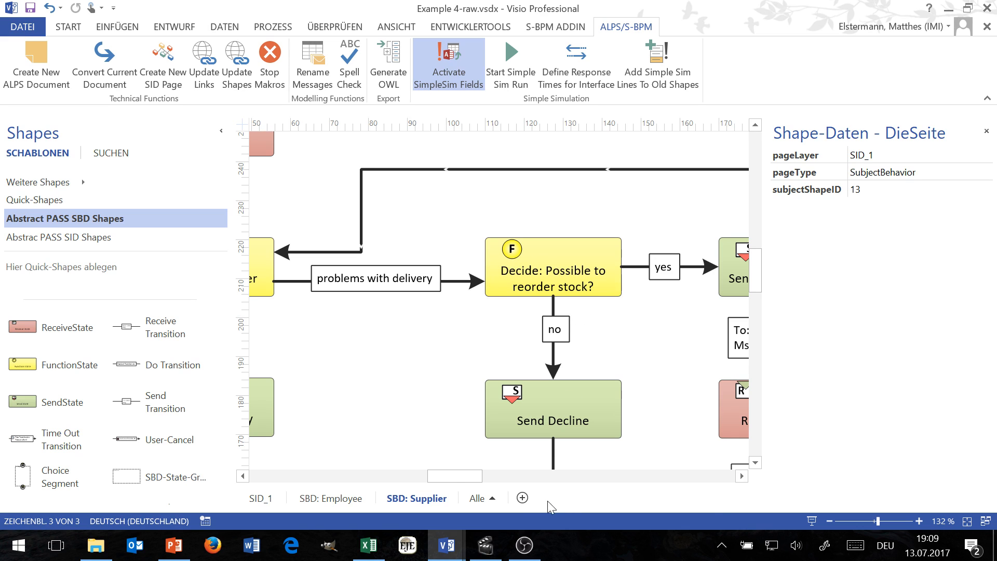
drag(451, 476, 459, 478)
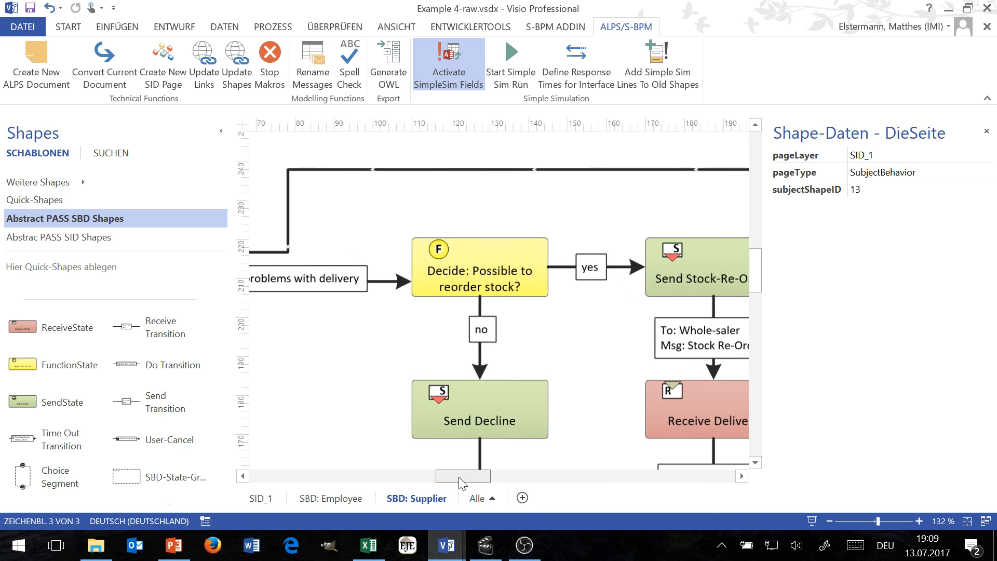
click(466, 280)
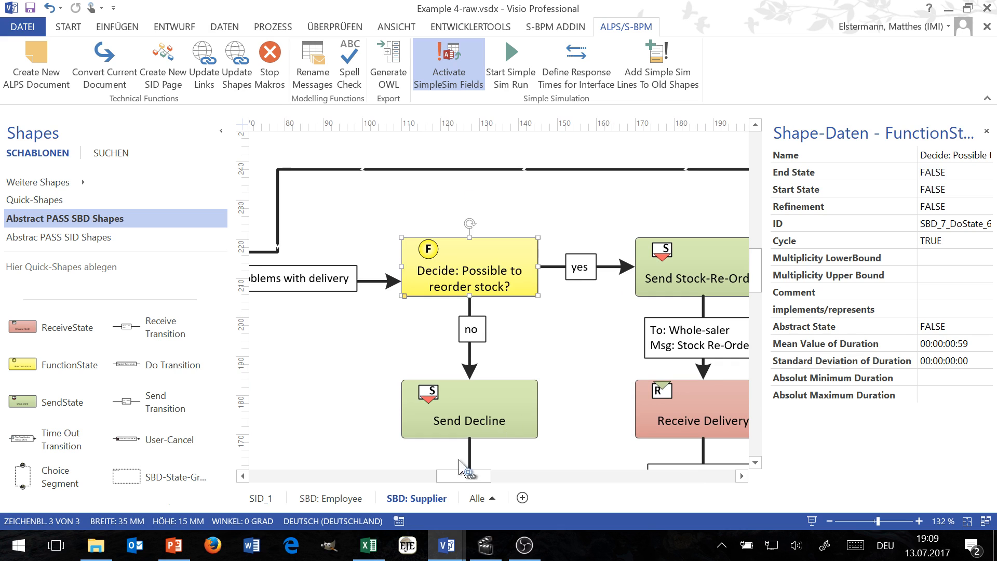
drag(464, 477, 473, 478)
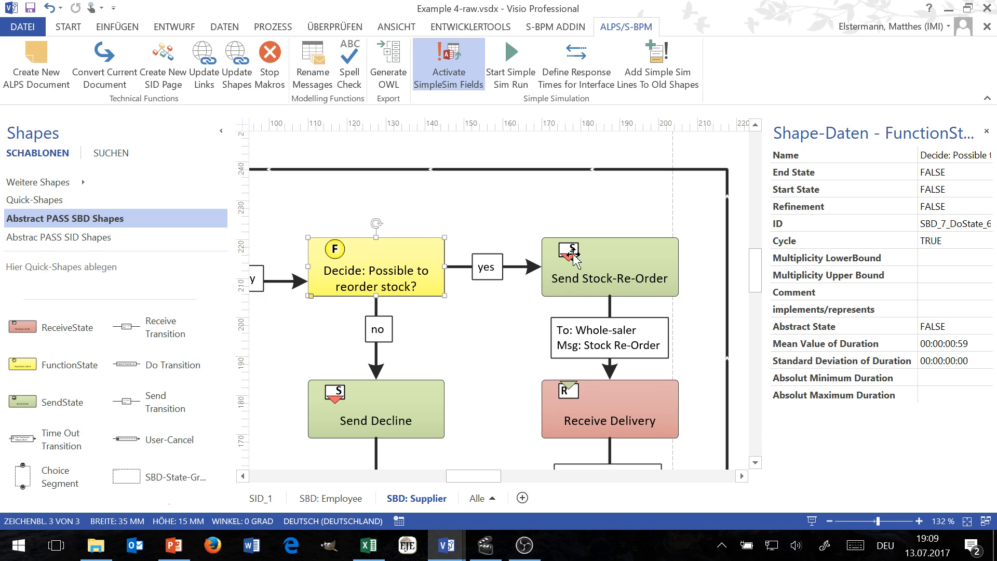
click(618, 267)
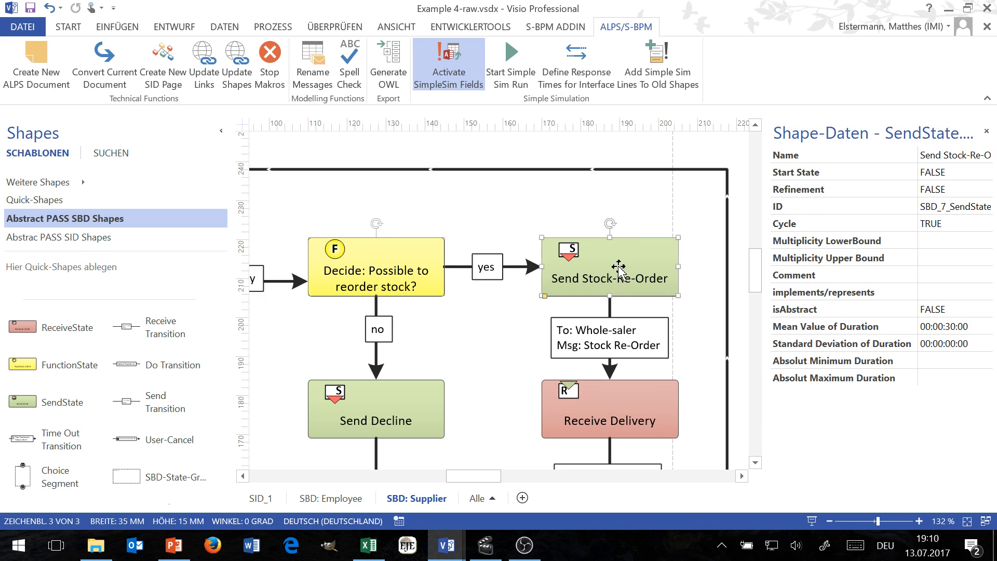
Step: Examine the Supplier's behavior diagram, following the paths from "Commission Order" through the reorder decision to the decline, re-order and delivery states
scroll(610, 333, down, 3)
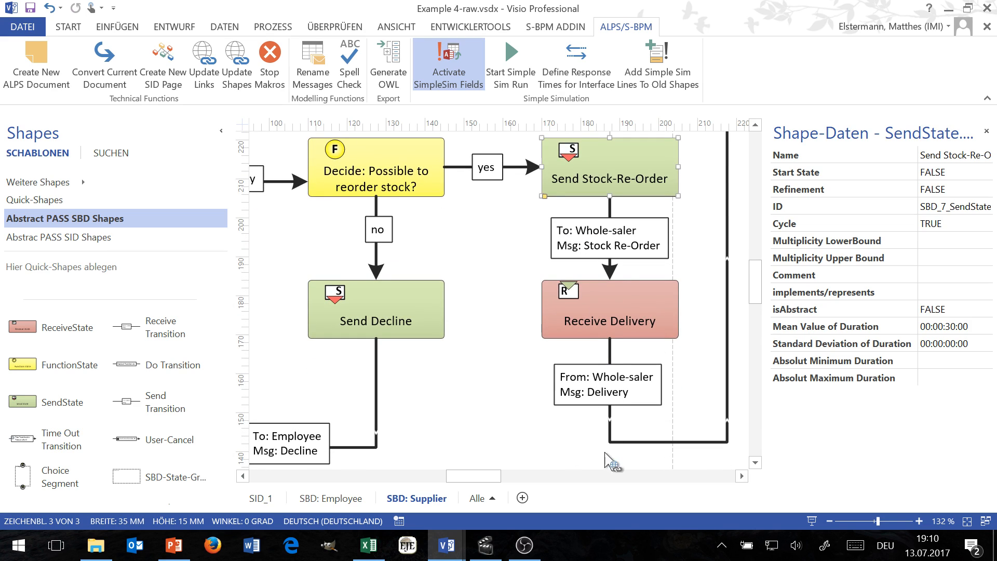
scroll(675, 459, up, 3)
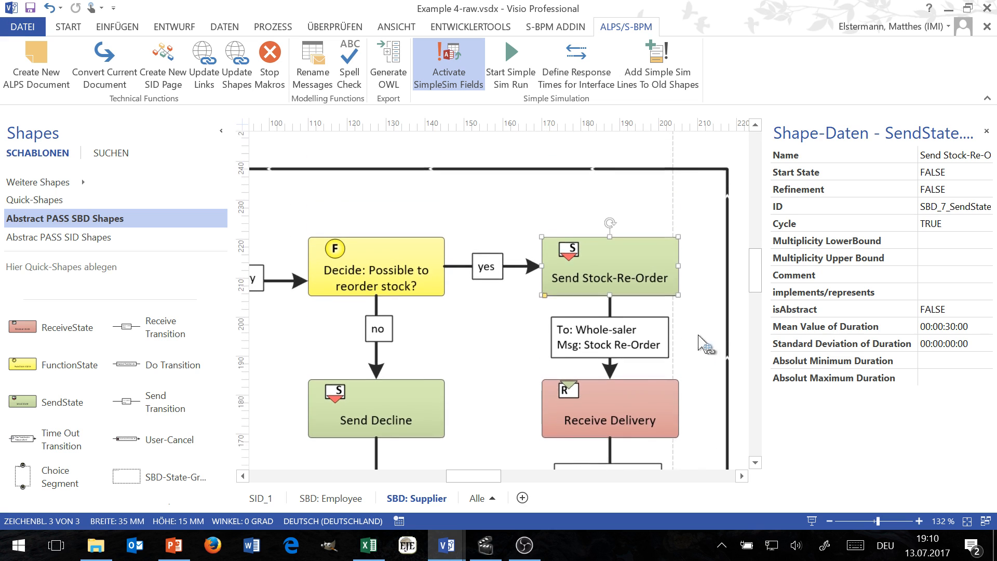
drag(474, 476, 439, 476)
scroll(410, 265, down, 4)
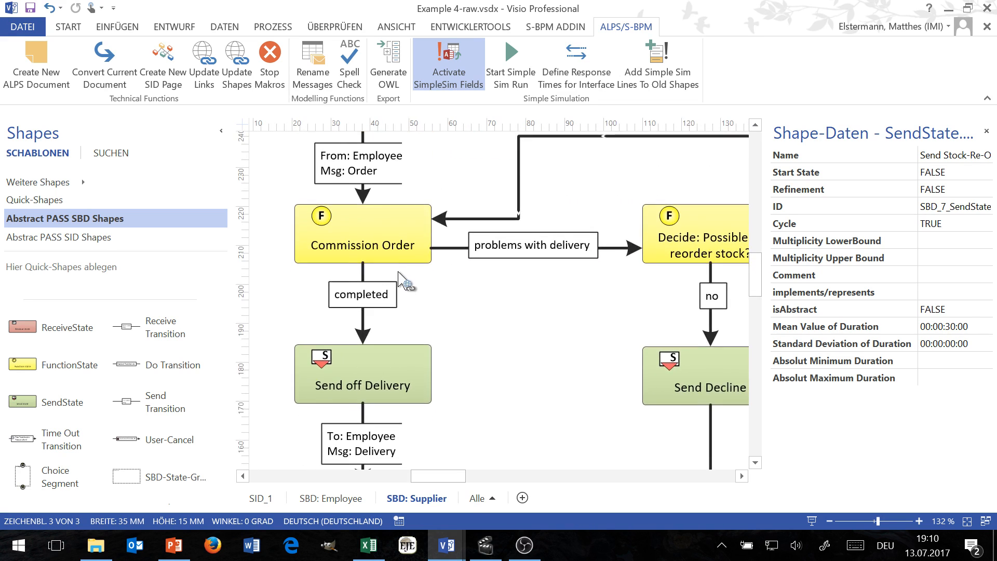
scroll(385, 325, up, 2)
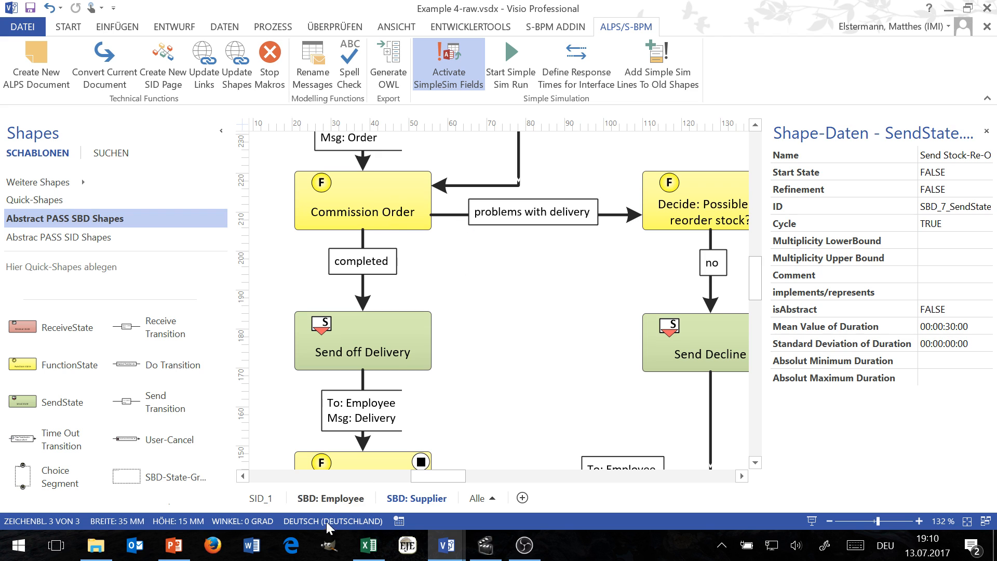
drag(436, 476, 455, 478)
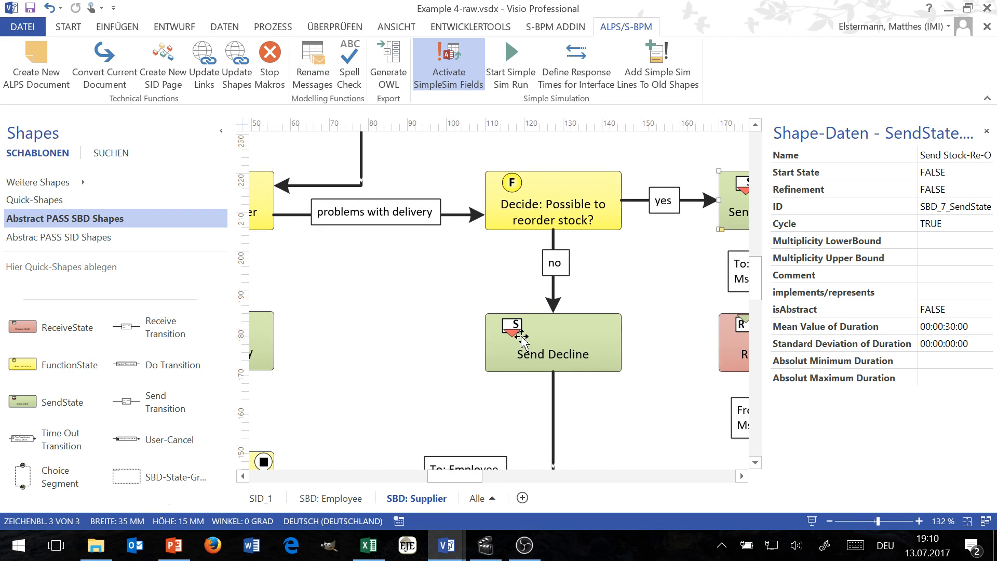
scroll(521, 333, down, 1)
scroll(521, 318, down, 3)
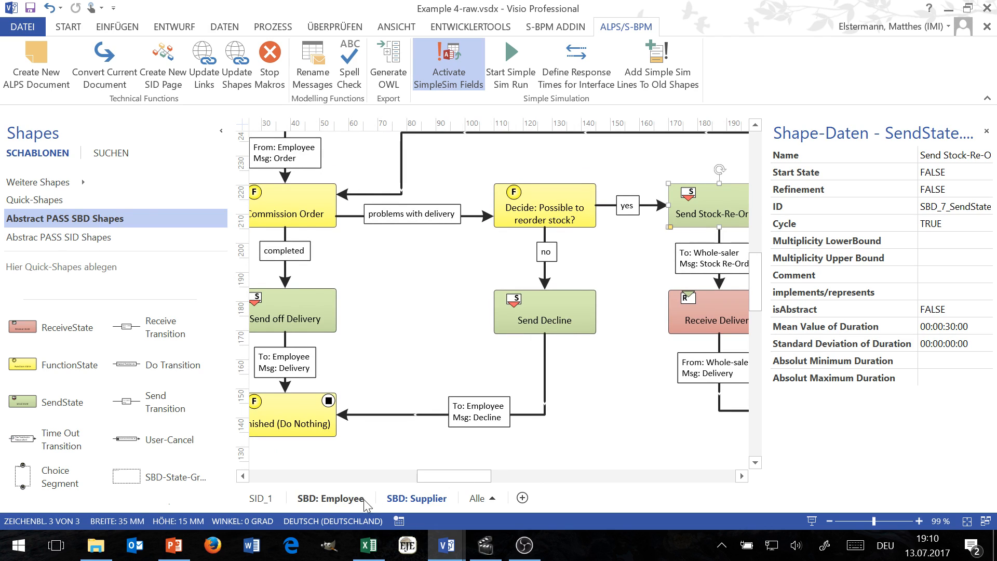
Step: Return to the SID_1 interaction diagram and inspect the Whole-saler subject and the properties of the Stock Re-Order and both Delivery messages
right_click(437, 311)
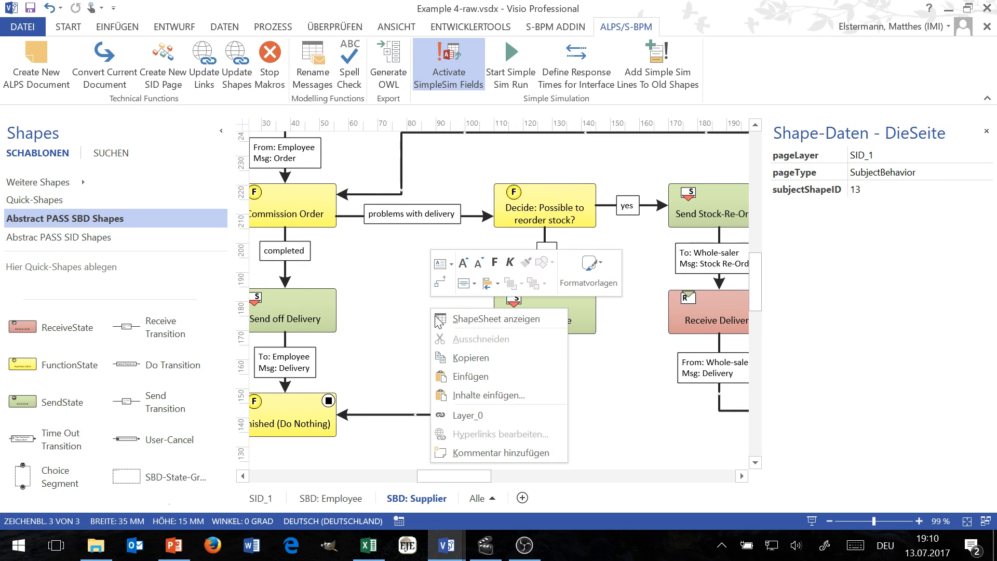
click(473, 419)
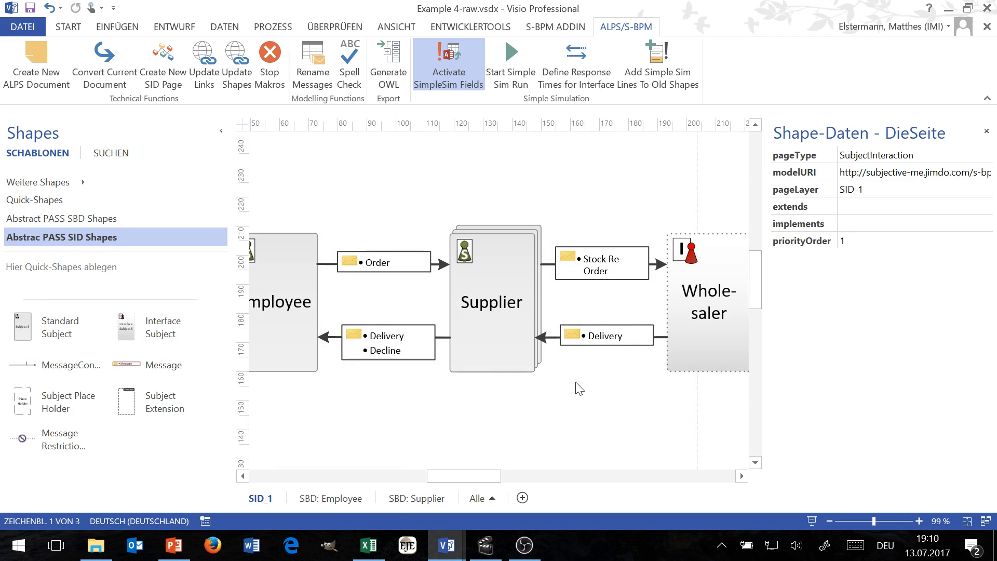
drag(490, 477, 503, 479)
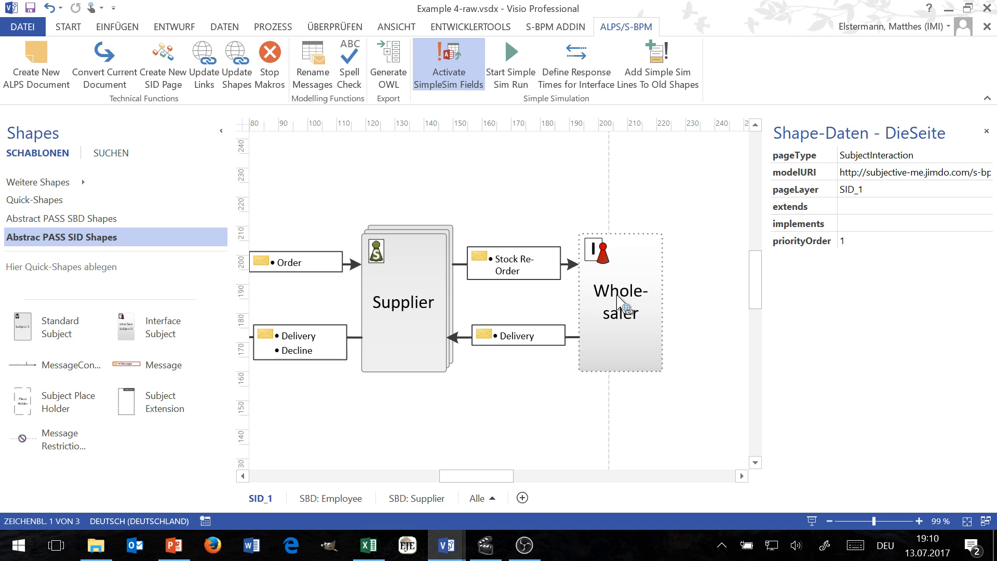
mouse_move(651, 304)
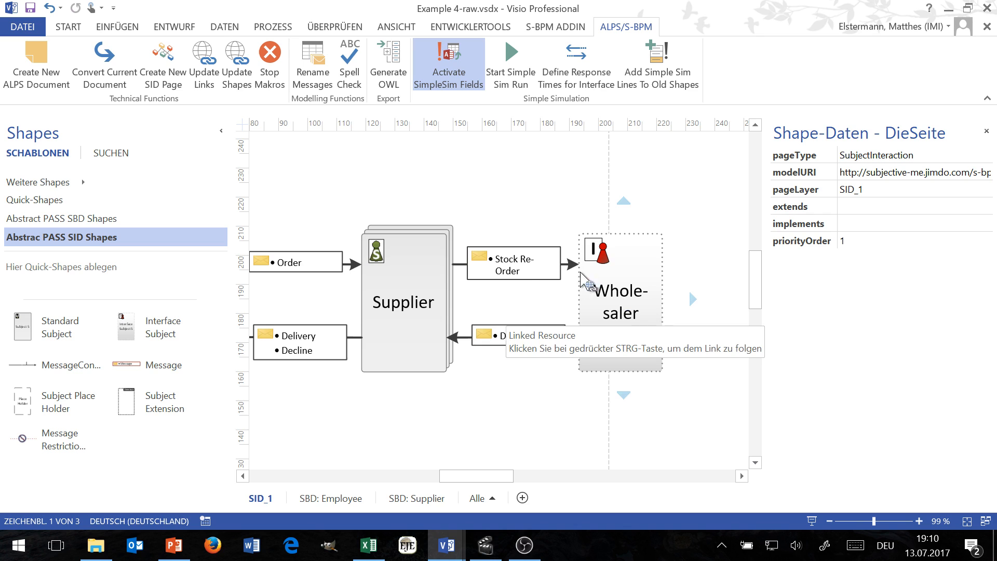
click(525, 264)
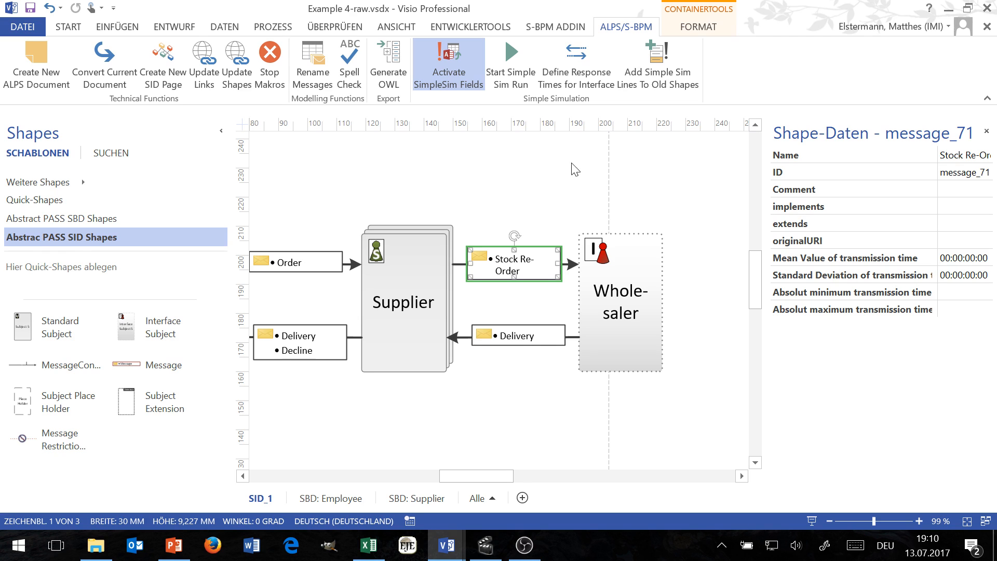
click(517, 342)
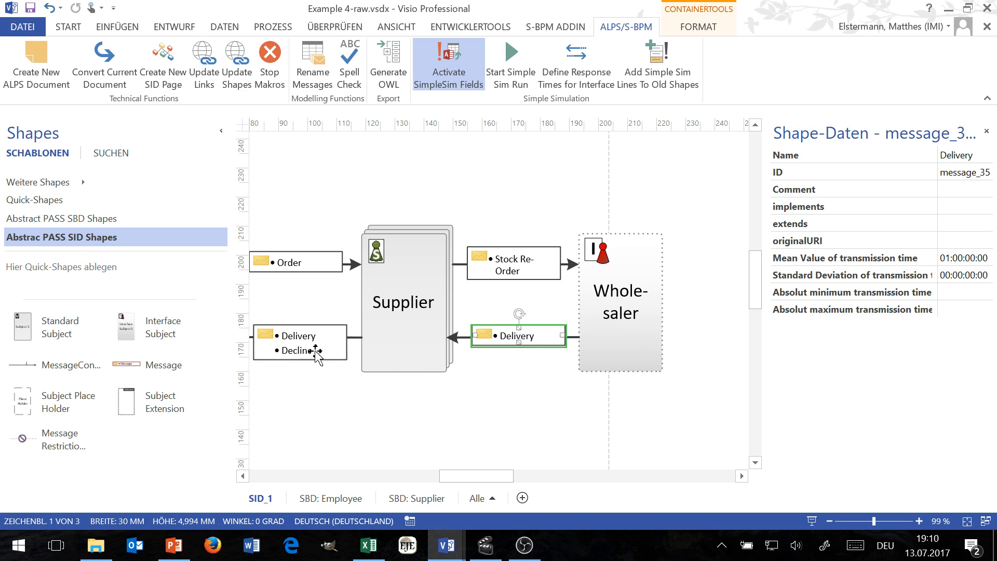
click(296, 343)
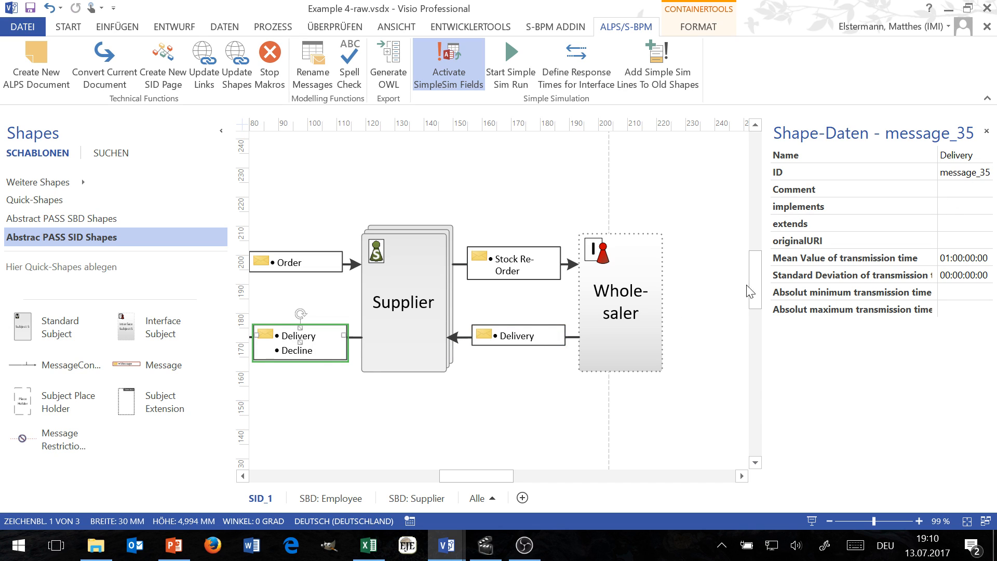
Step: Set the mean transmission time of the Delivery message from Whole-saler to Supplier to 2 days
click(512, 341)
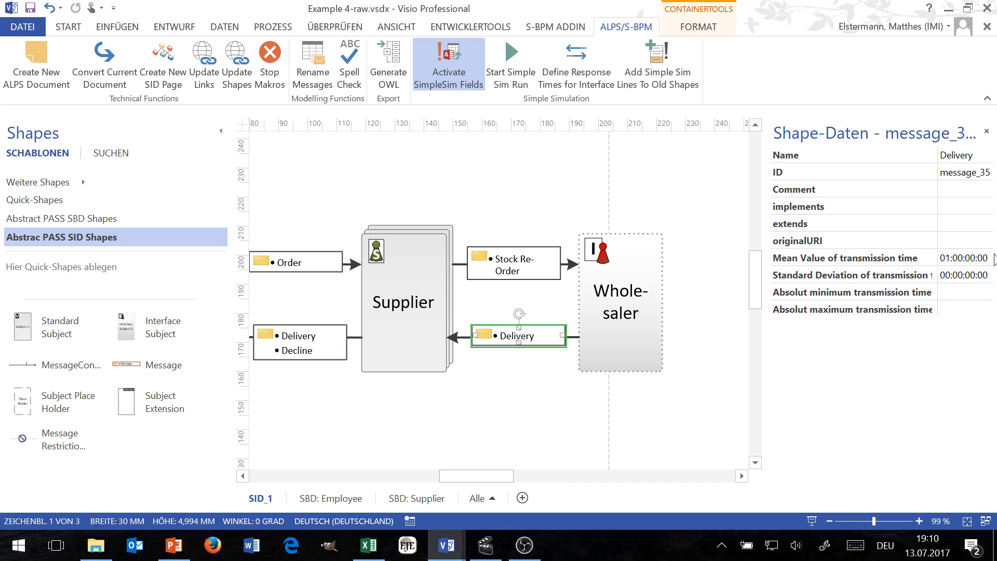
click(960, 261)
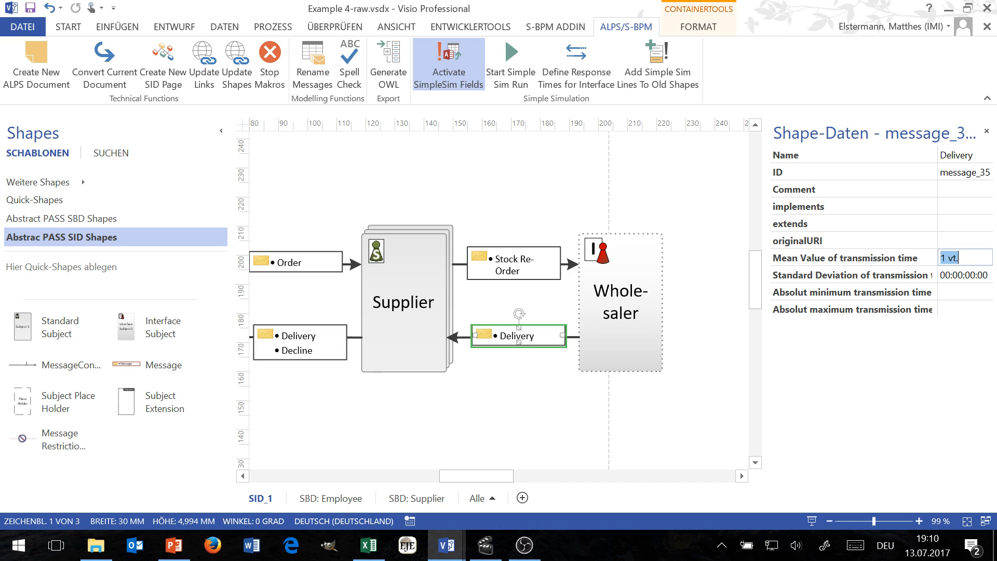
text(2)
key(Return)
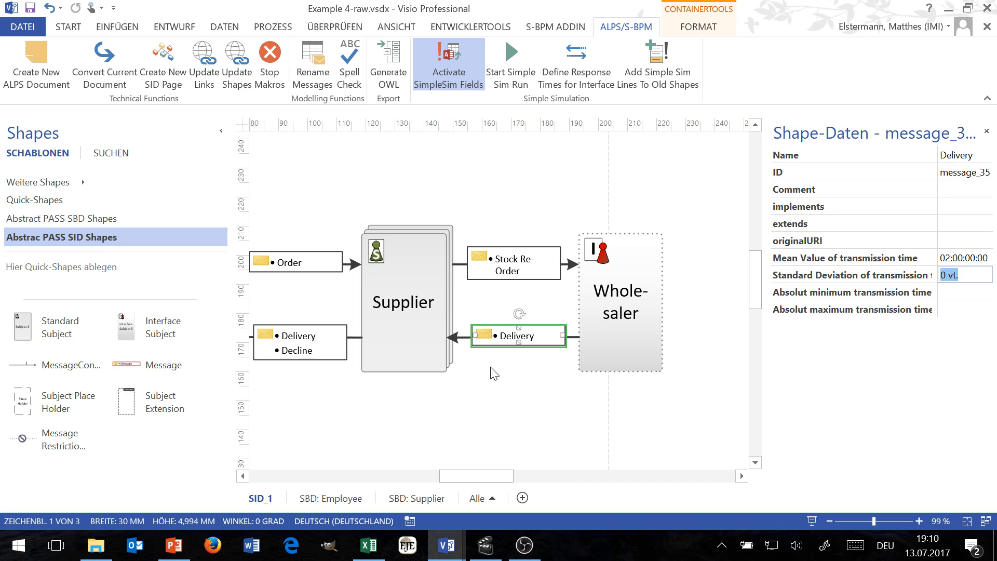
Step: Set the mean transmission time of the Delivery message from Supplier to Employee to 1 day
click(298, 338)
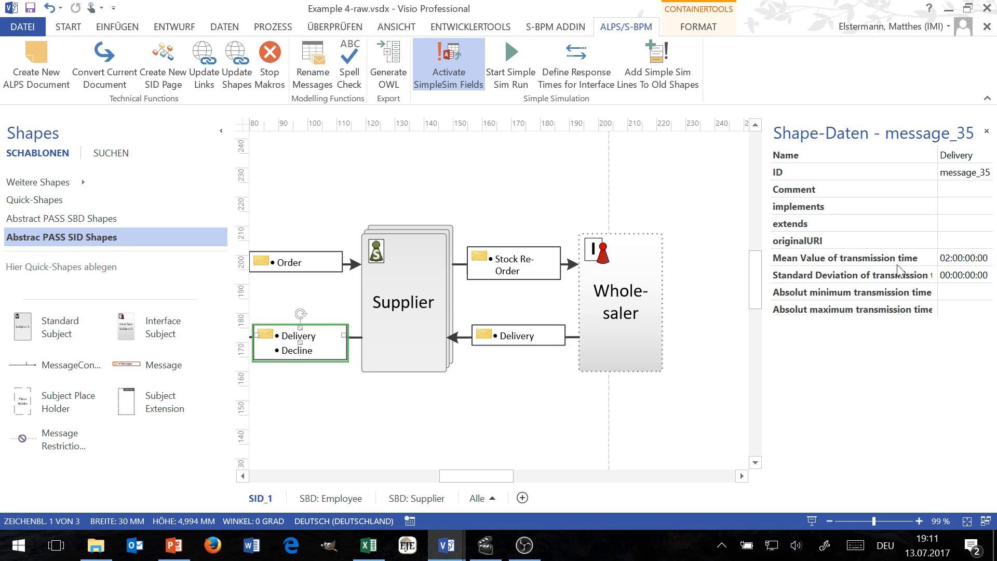
click(966, 259)
text(1)
key(Return)
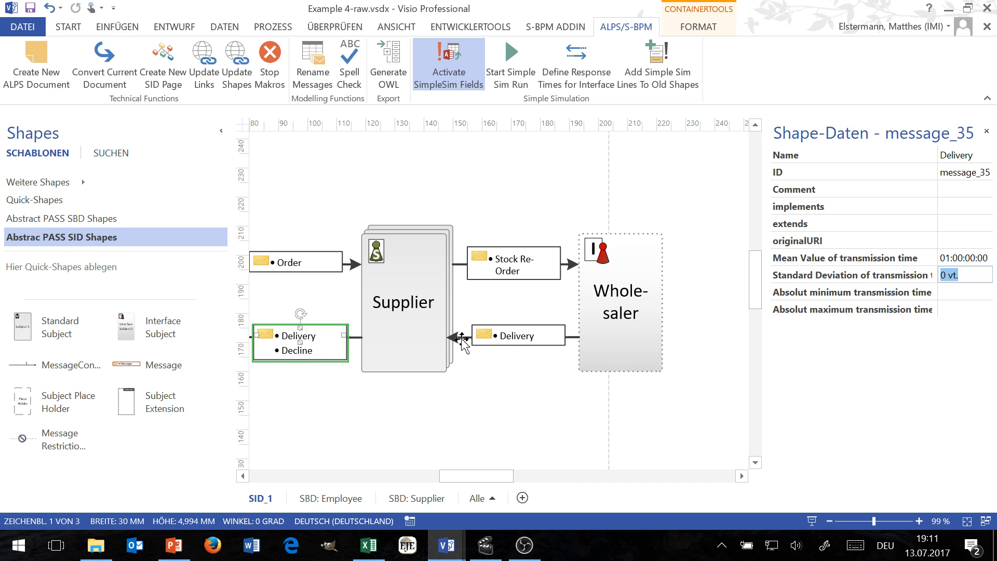
Step: View the response time definitions of the Whole-saler interface subject and close them without making changes
click(619, 313)
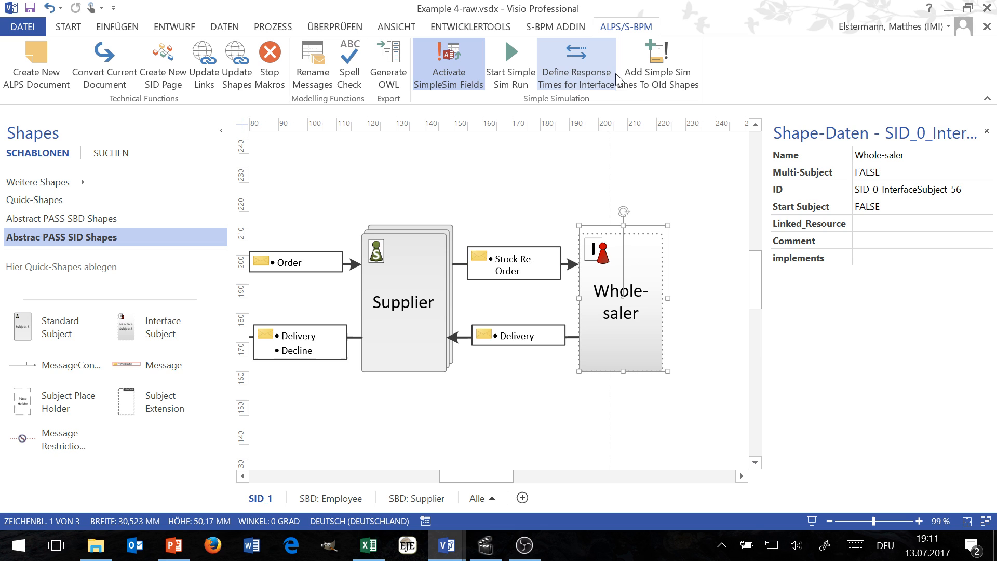
click(575, 61)
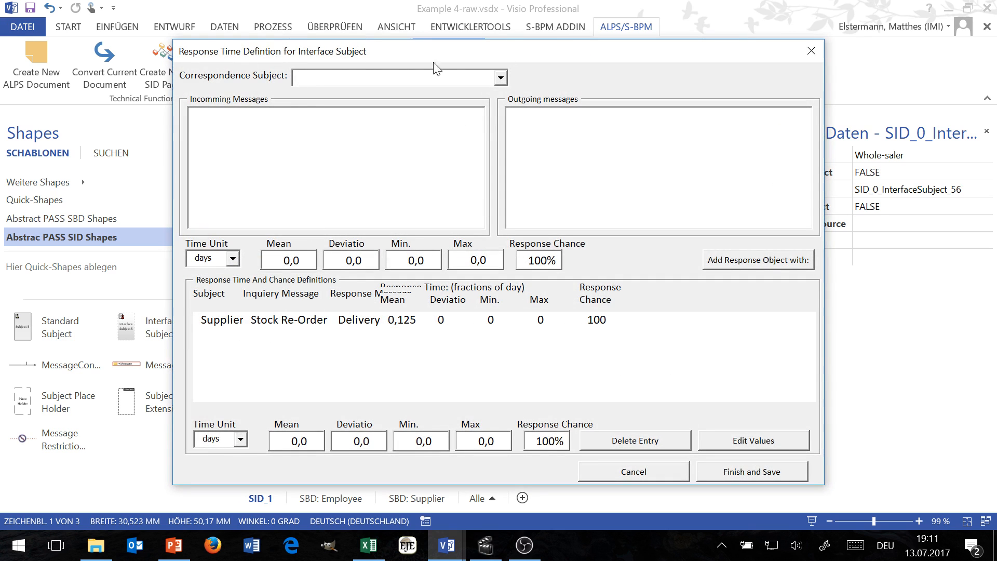
click(806, 52)
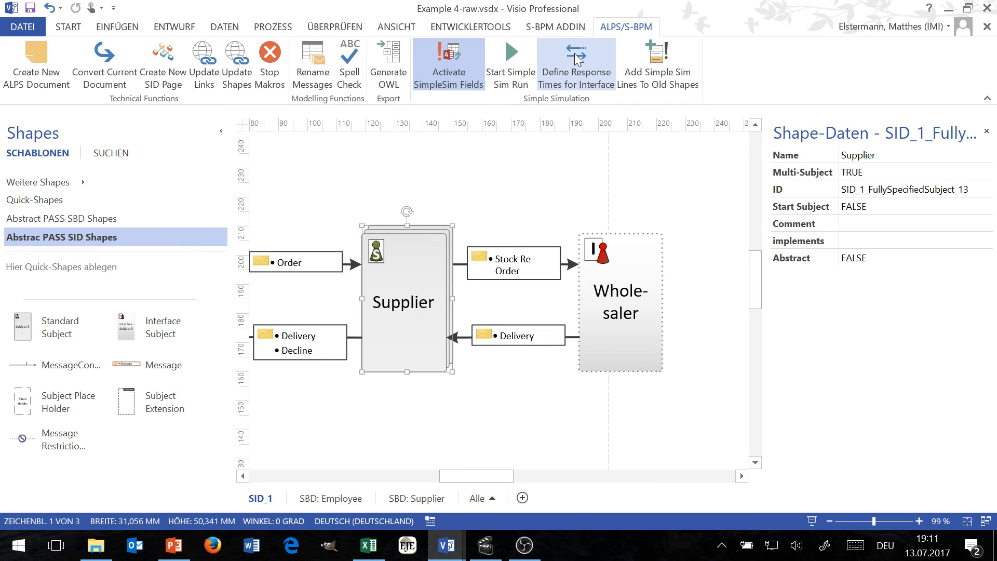
click(521, 164)
click(623, 300)
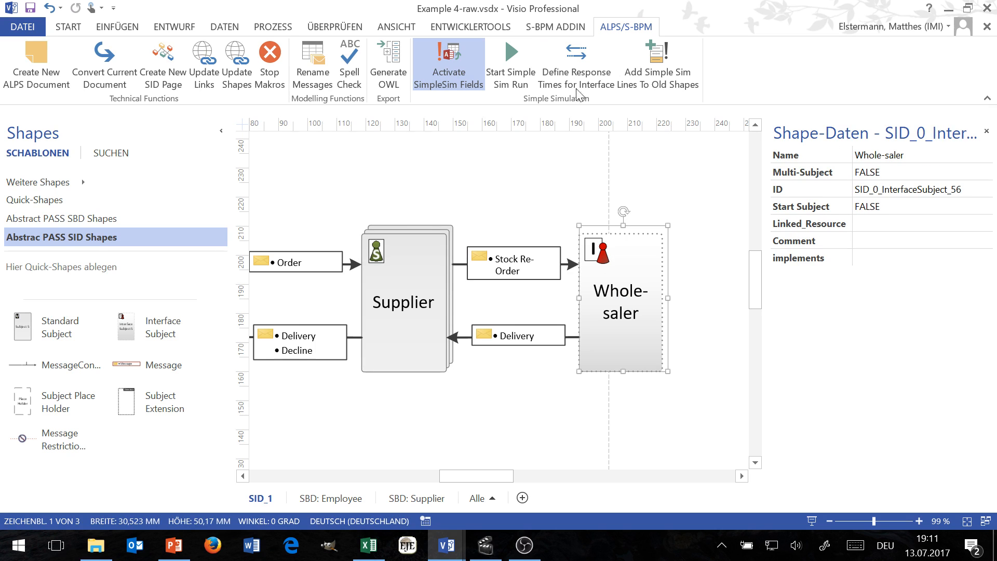
click(572, 67)
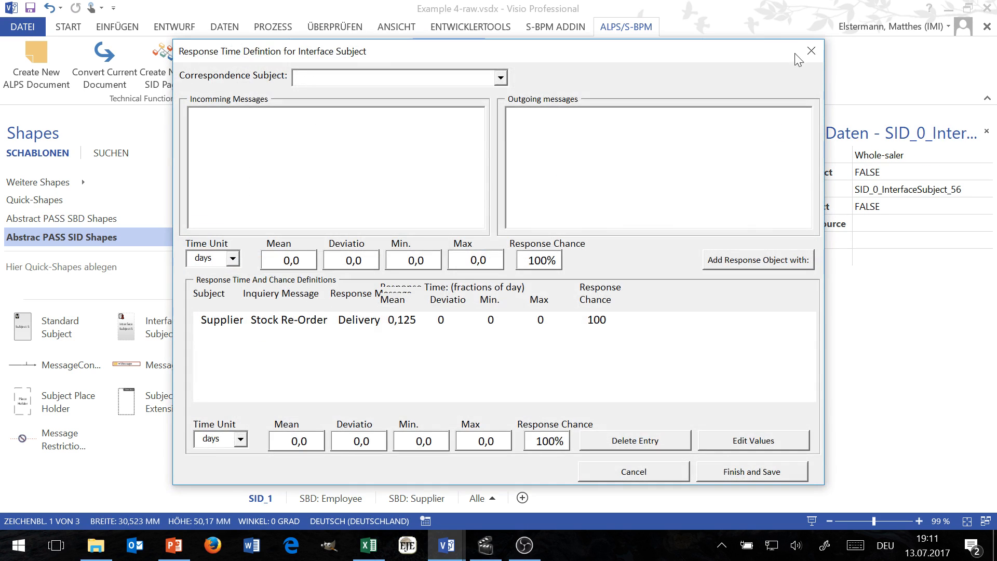
click(811, 51)
Step: Open the Whole-saler's response time definitions from the shape itself and choose Supplier as the correspondence subject
right_click(621, 274)
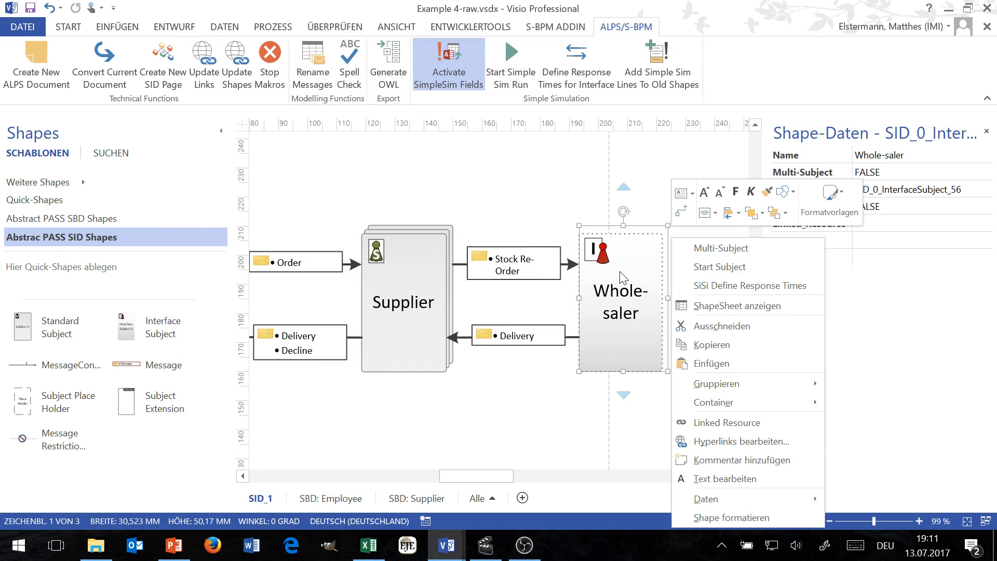
click(740, 288)
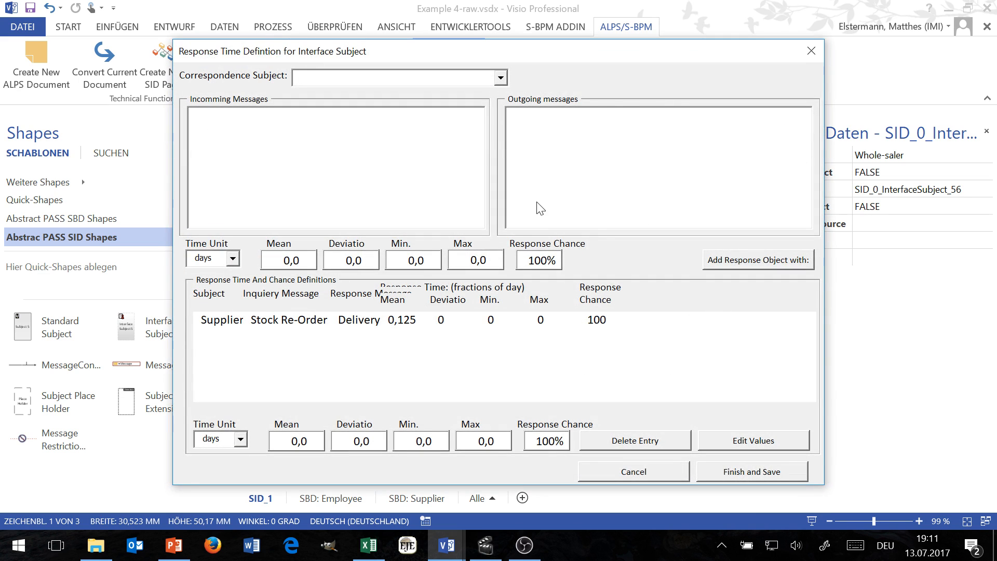
click(504, 80)
click(504, 80)
drag(507, 58, 557, 51)
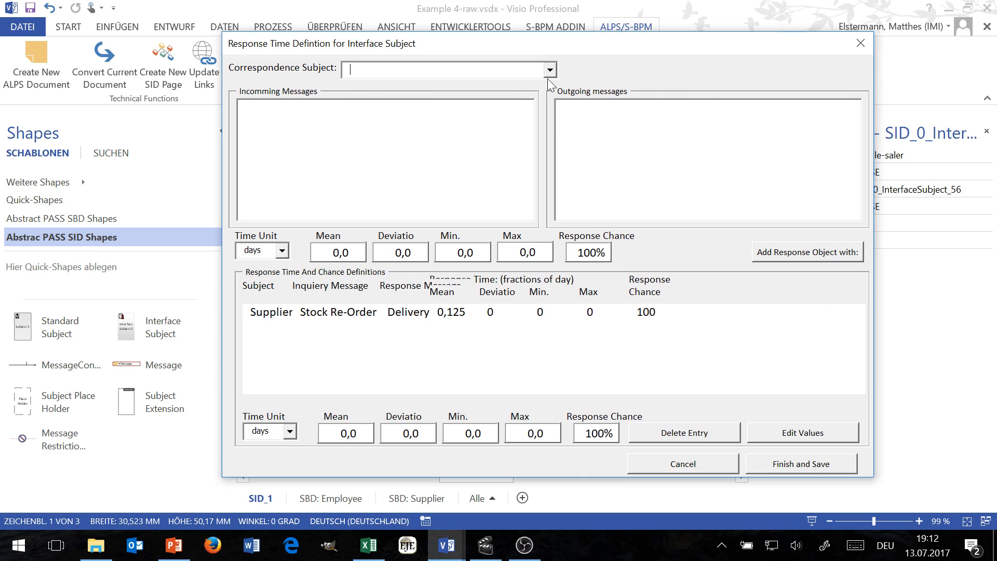
click(549, 71)
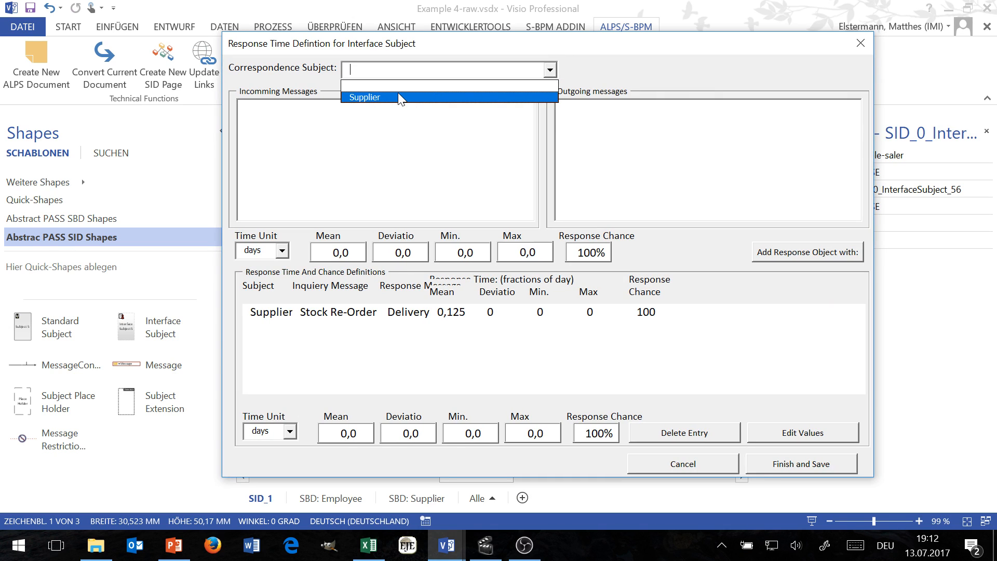
click(370, 98)
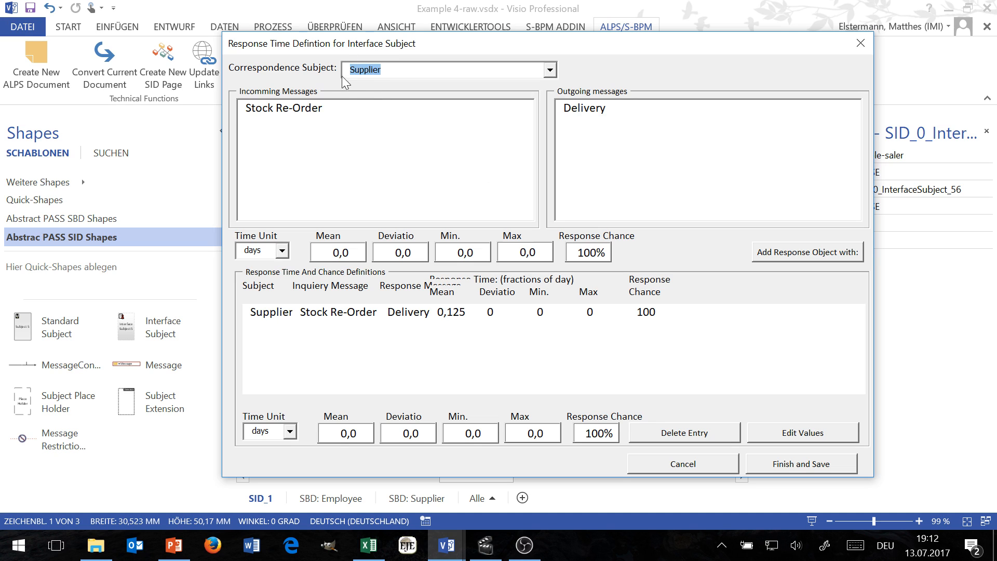
Step: Add a response object linking incoming Stock Re-Order to outgoing Delivery, with a mean of 1 day and a 100% response chance
click(287, 114)
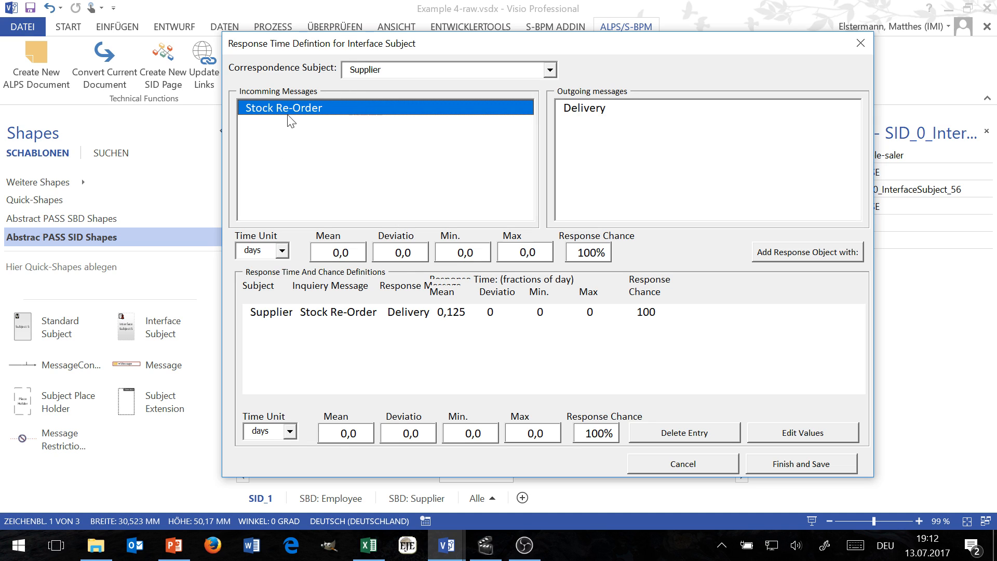
click(592, 116)
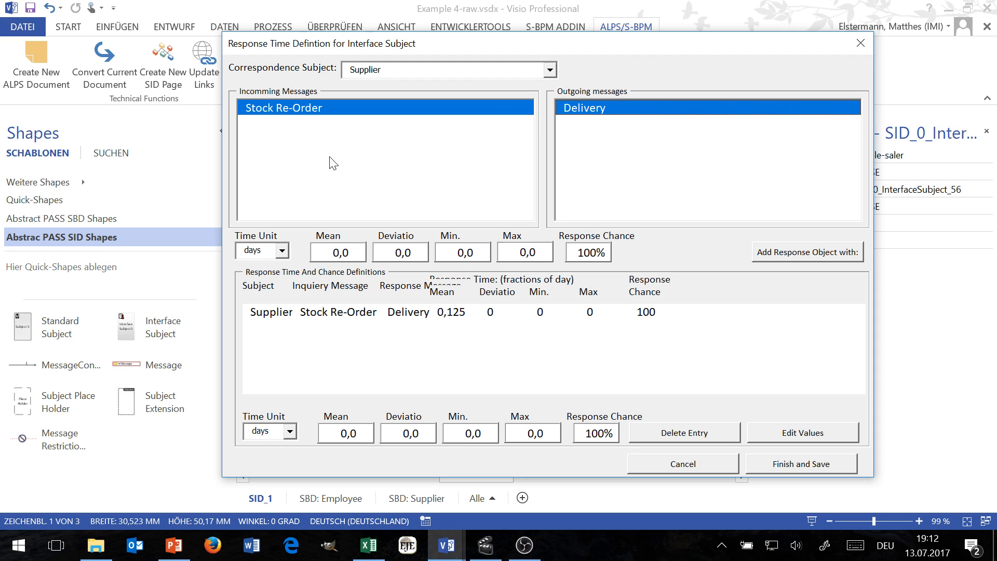
click(280, 252)
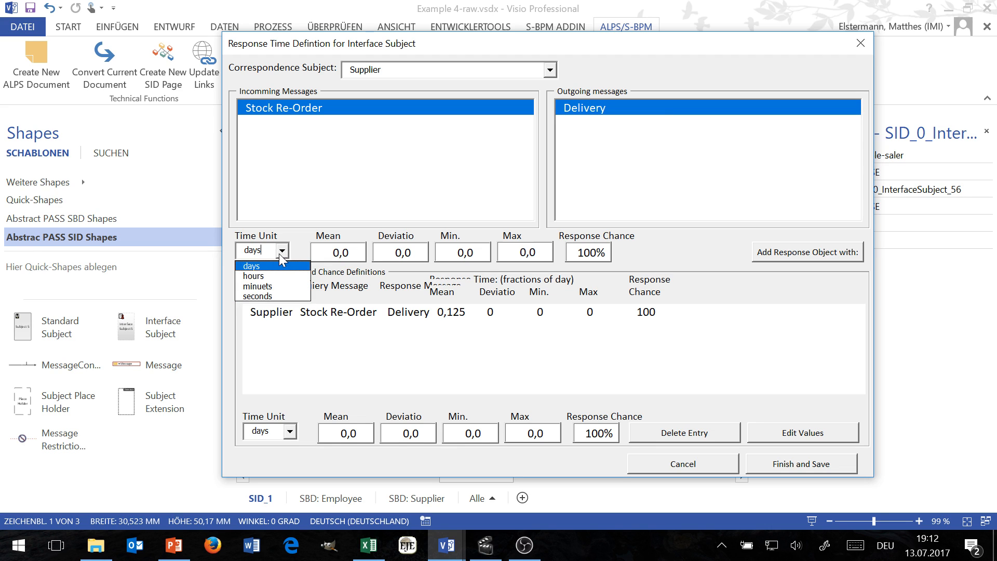
click(299, 249)
key(Tab)
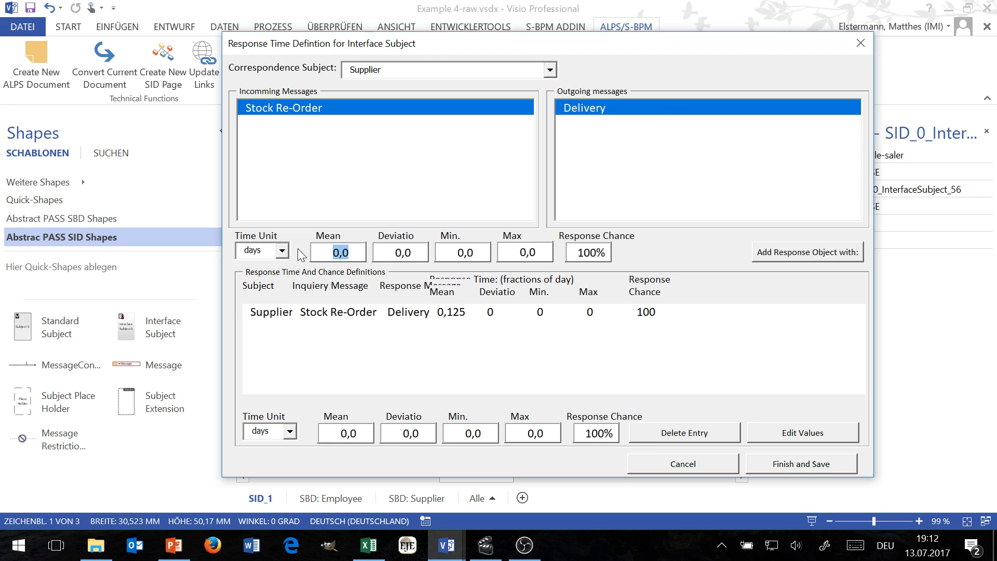
text(1)
key(Tab)
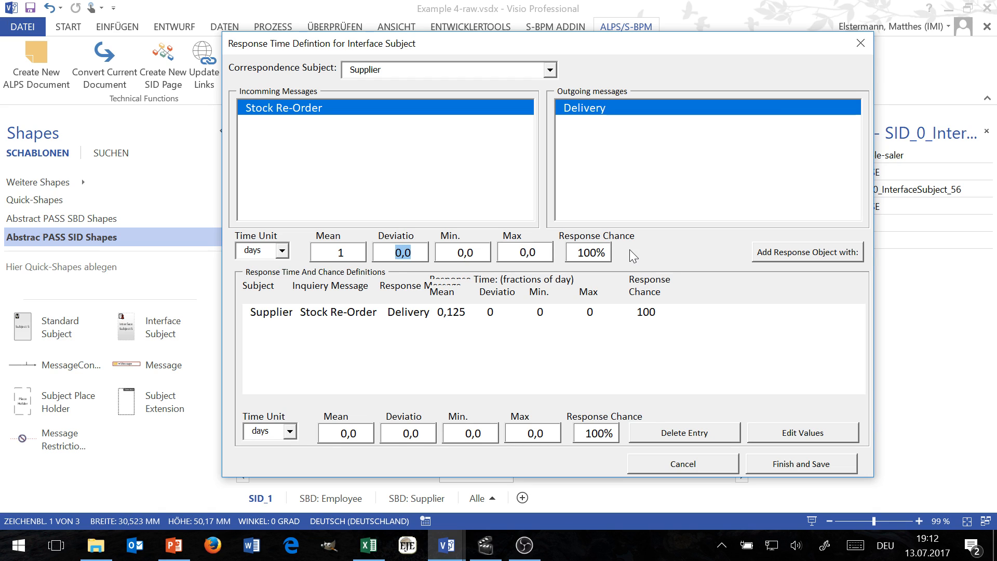
click(590, 252)
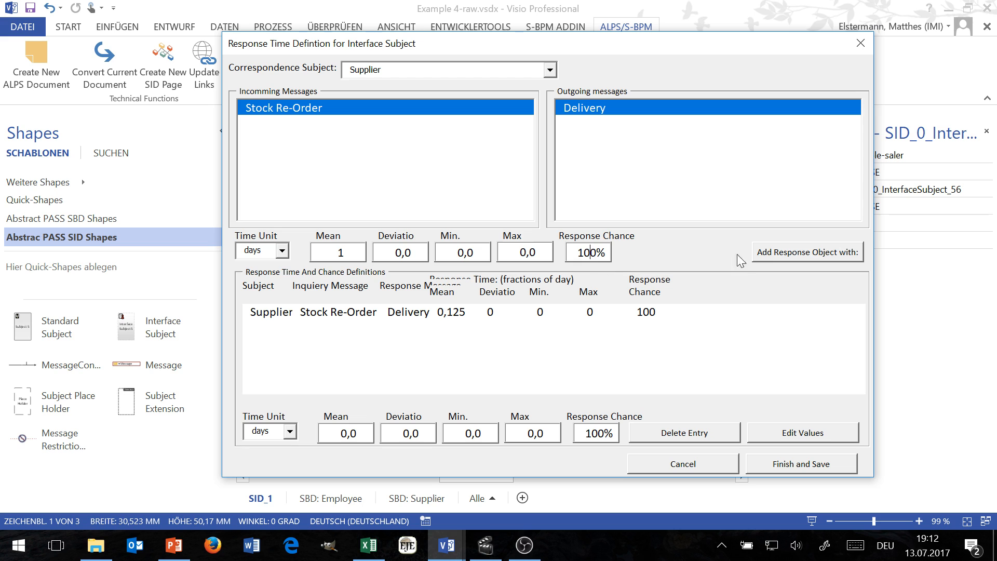
click(820, 260)
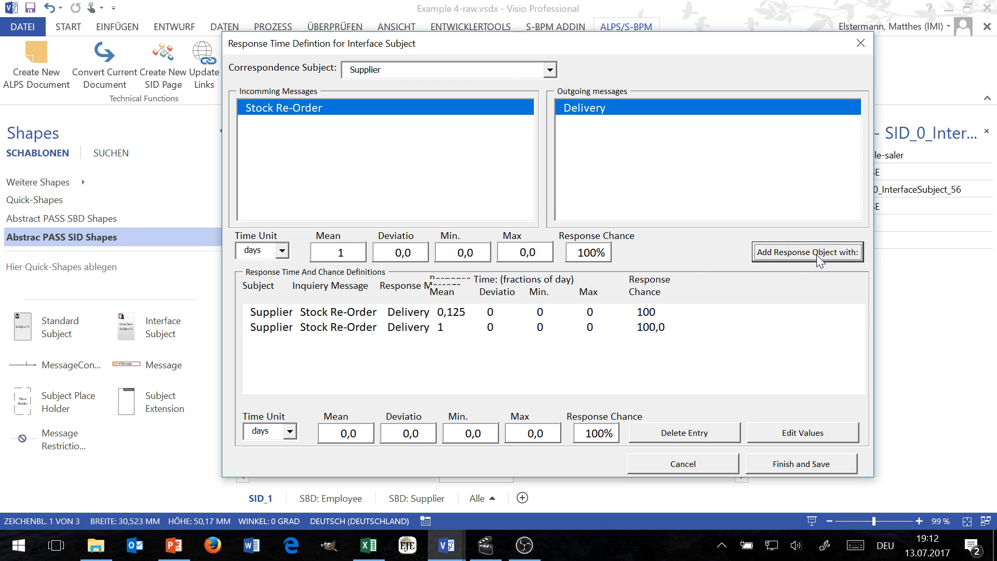
Step: Delete both existing Supplier response entries and add a fresh Stock Re-Order to Delivery response with a mean of 1 day and 100% chance
click(631, 313)
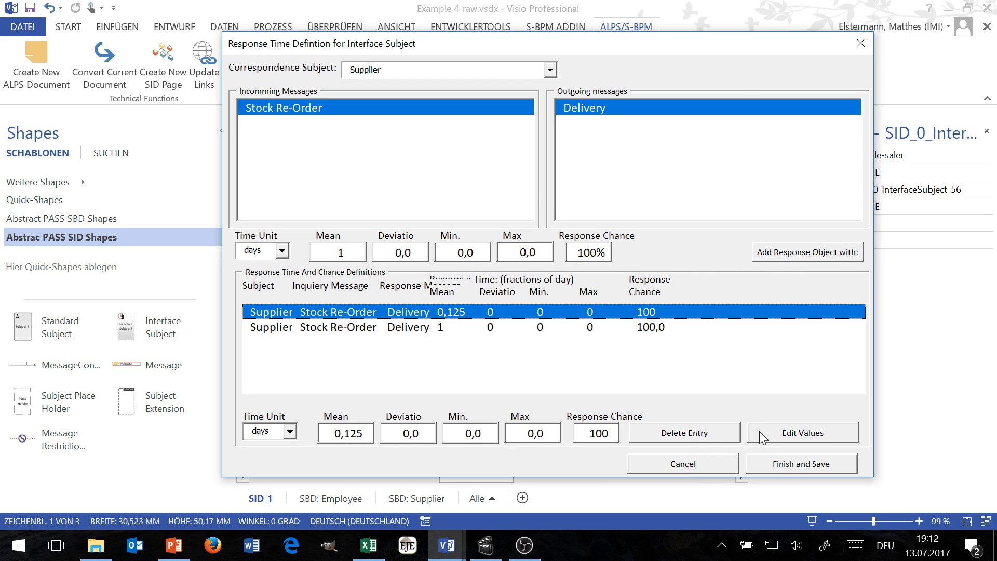
click(722, 434)
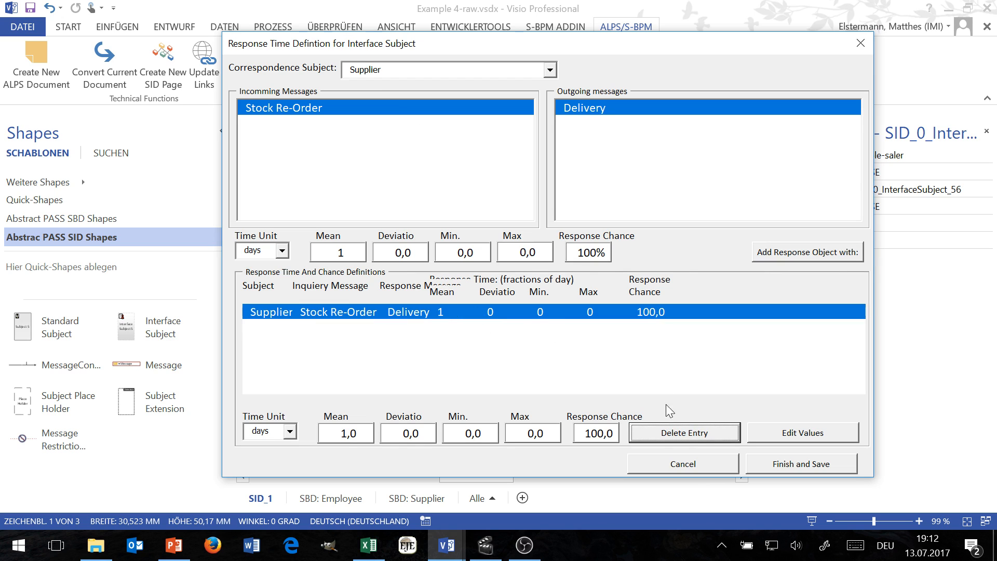
click(683, 437)
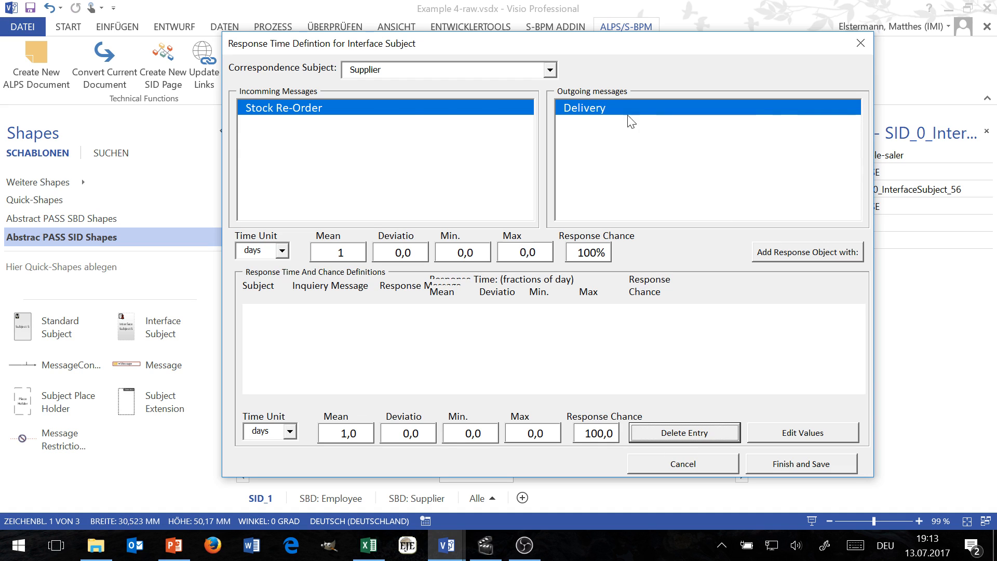
click(791, 252)
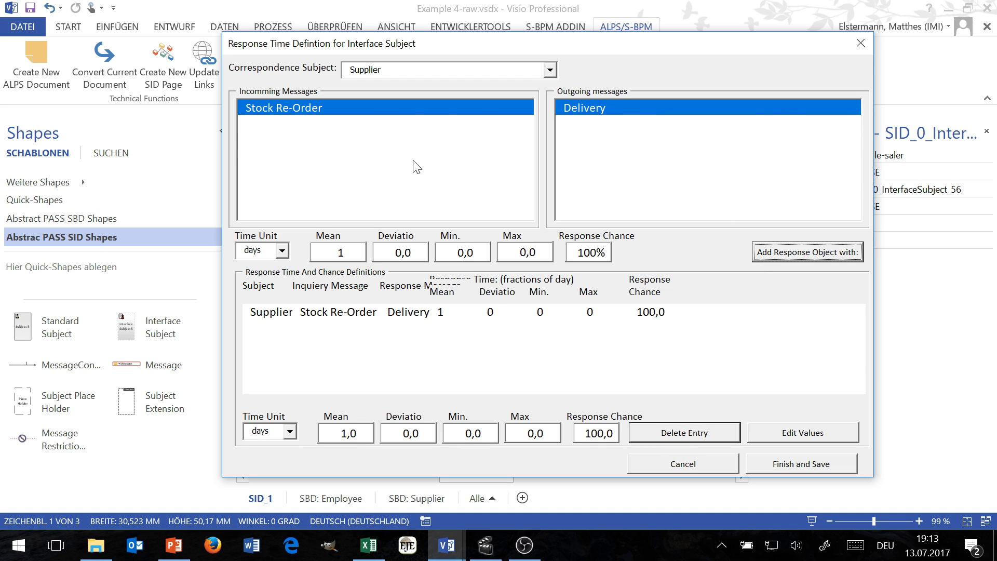
Step: View the new response entry's mean time converted to hours and to minutes, and return the time unit to days
click(402, 313)
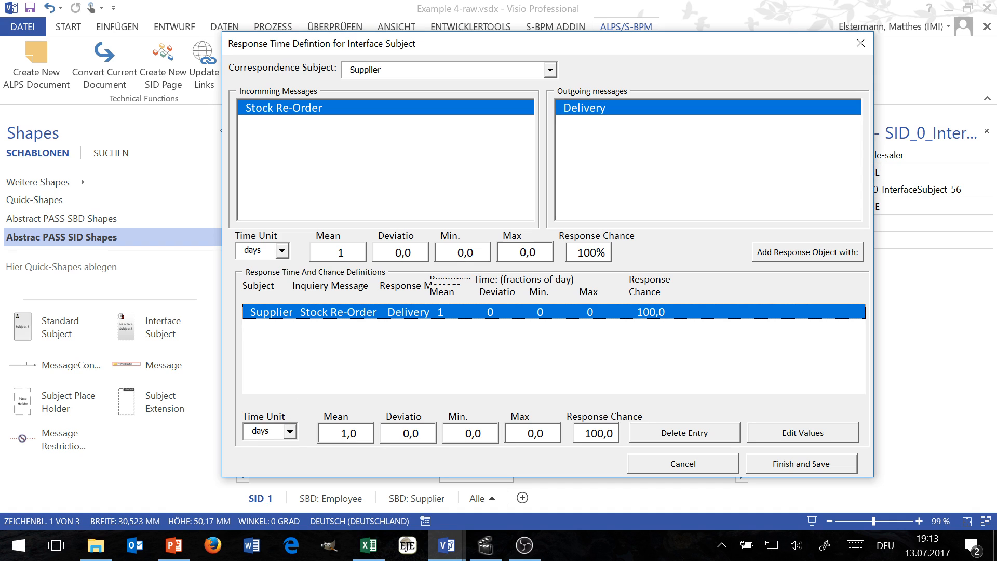
click(289, 432)
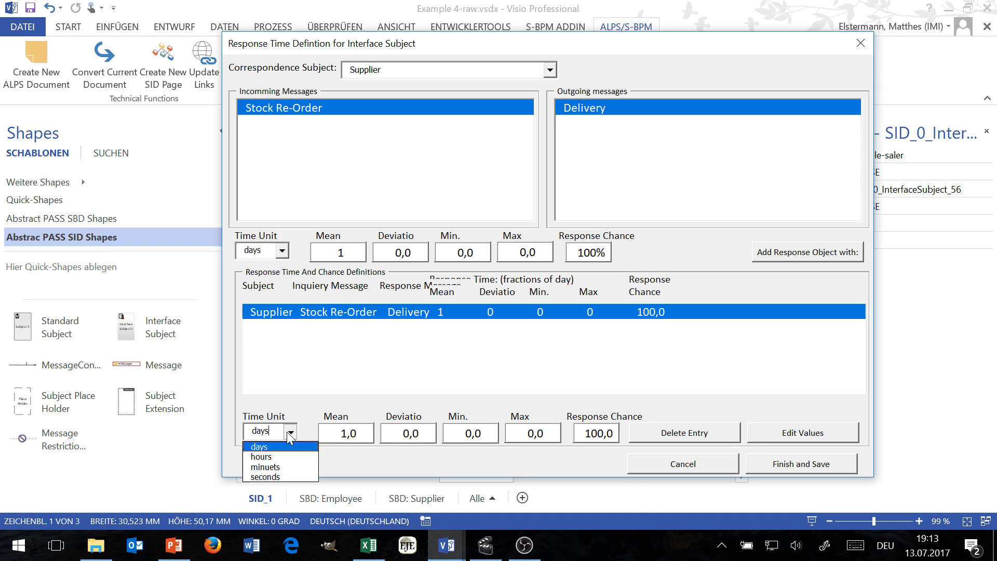
click(280, 459)
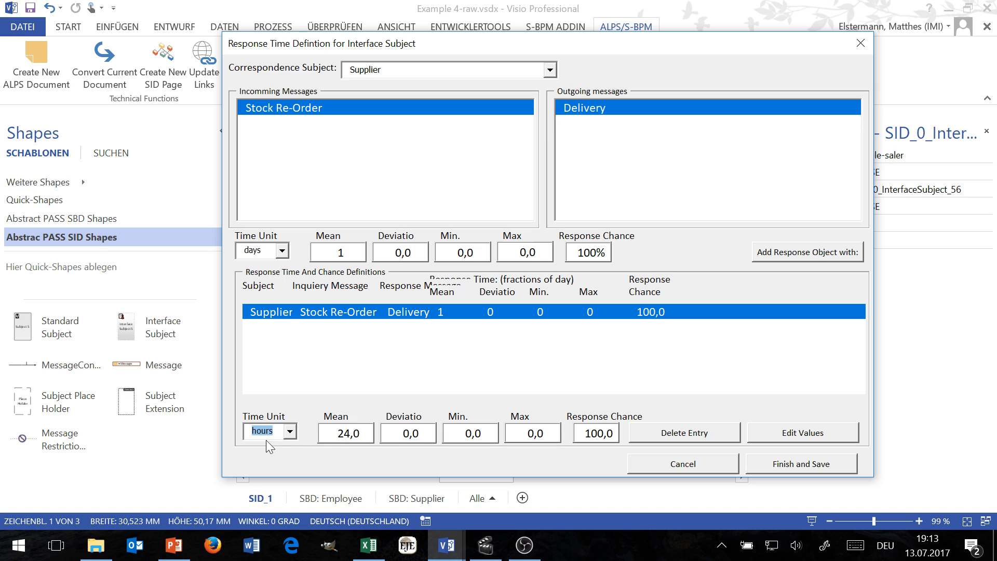
click(290, 432)
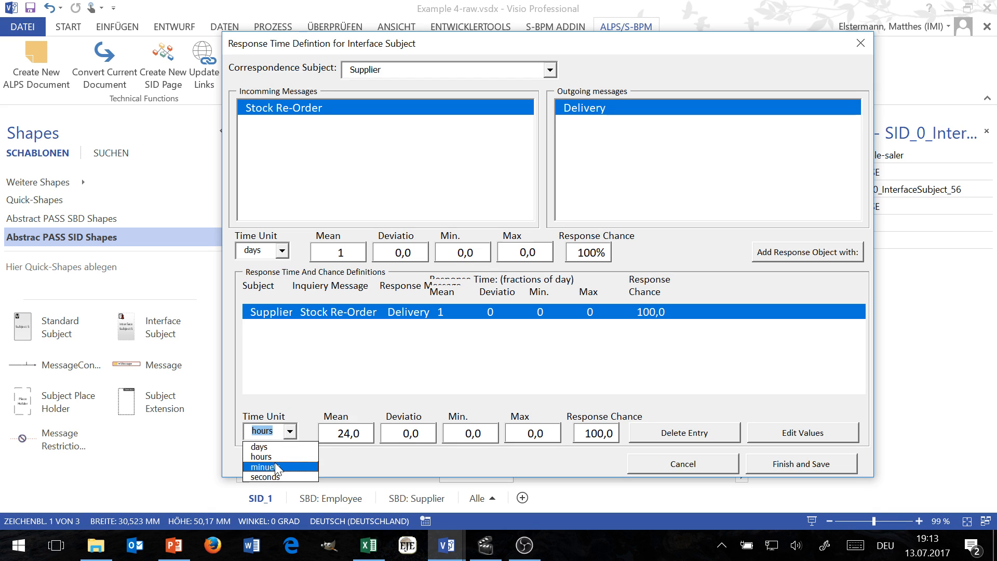
click(278, 467)
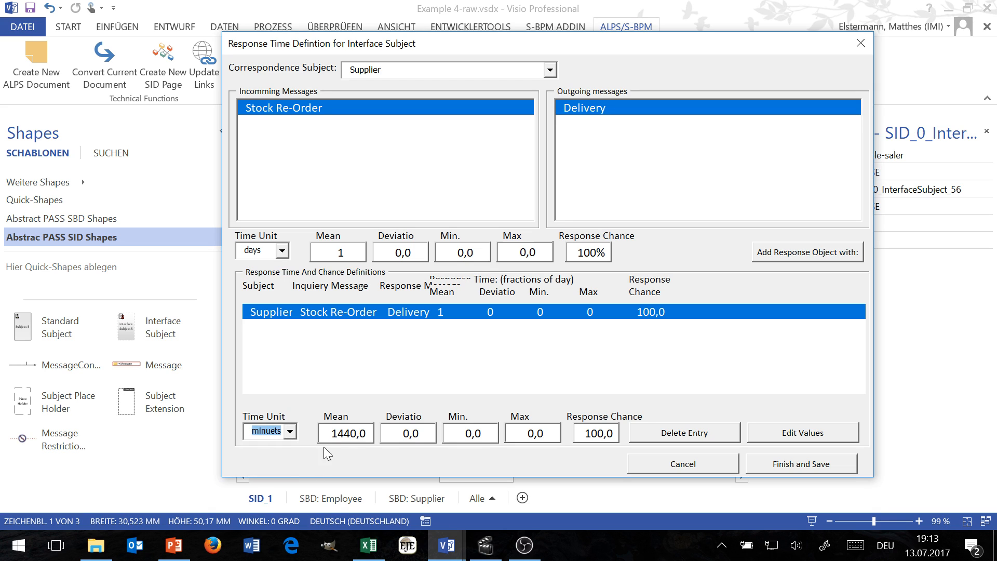
click(290, 431)
click(280, 451)
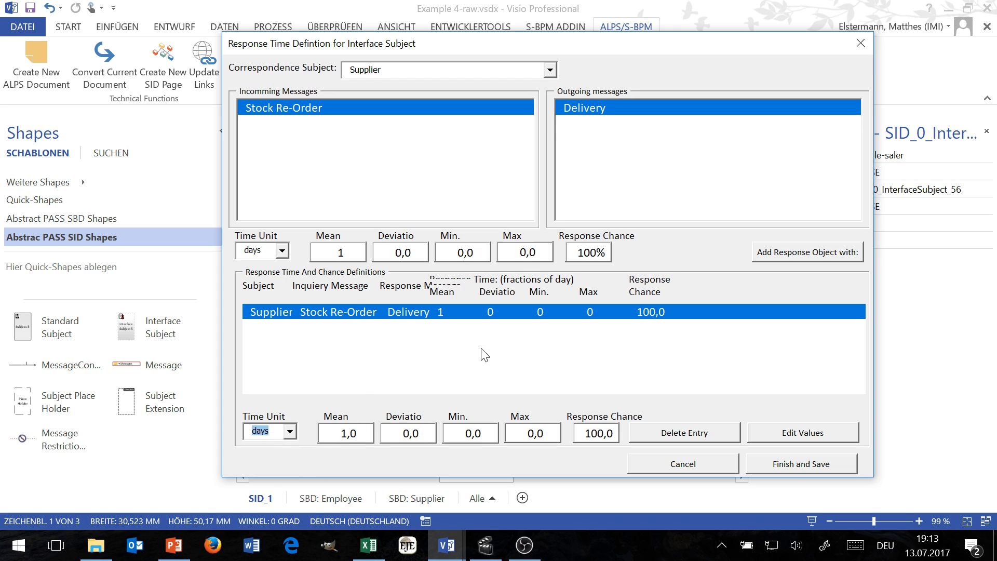
Step: Set the response entry's mean to 3 hours, apply the edit and save the Whole-saler's response time definitions
click(290, 431)
click(283, 459)
key(Tab)
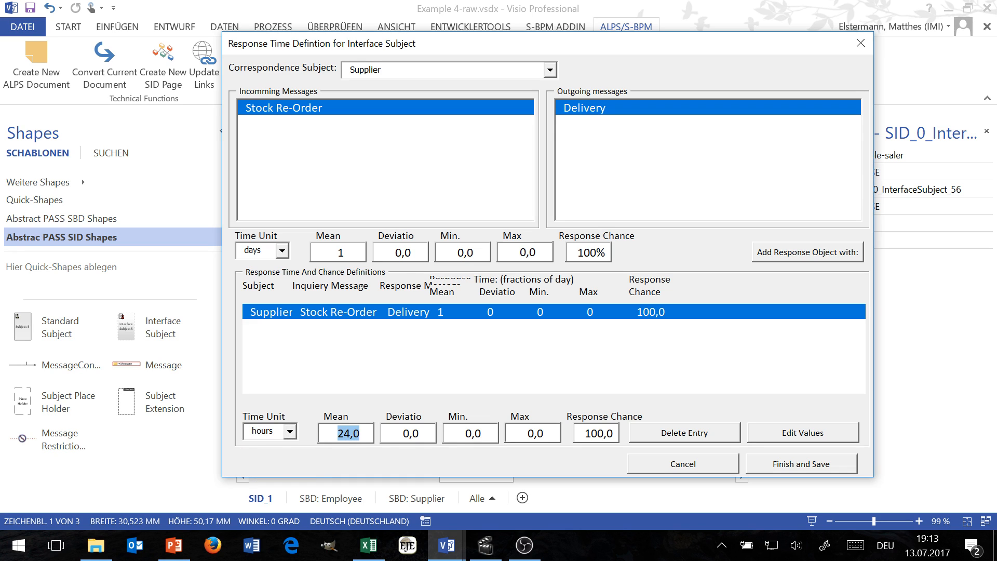
text(3)
key(Tab)
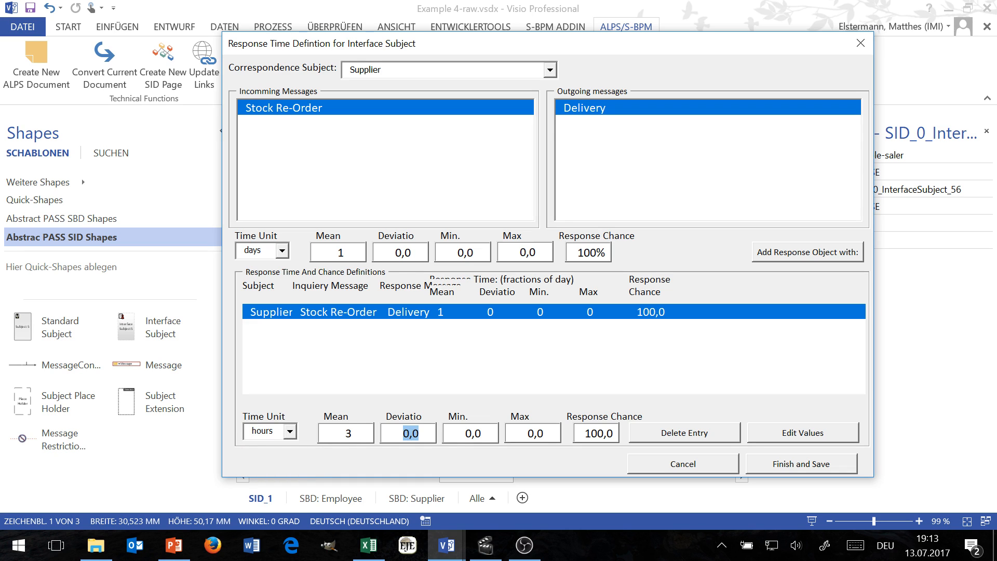
click(808, 437)
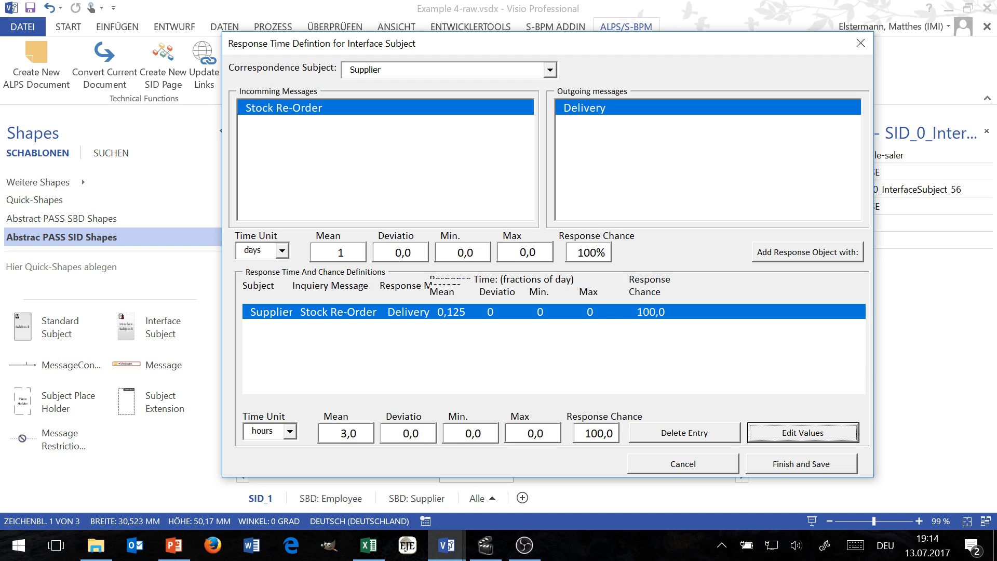
double_click(591, 433)
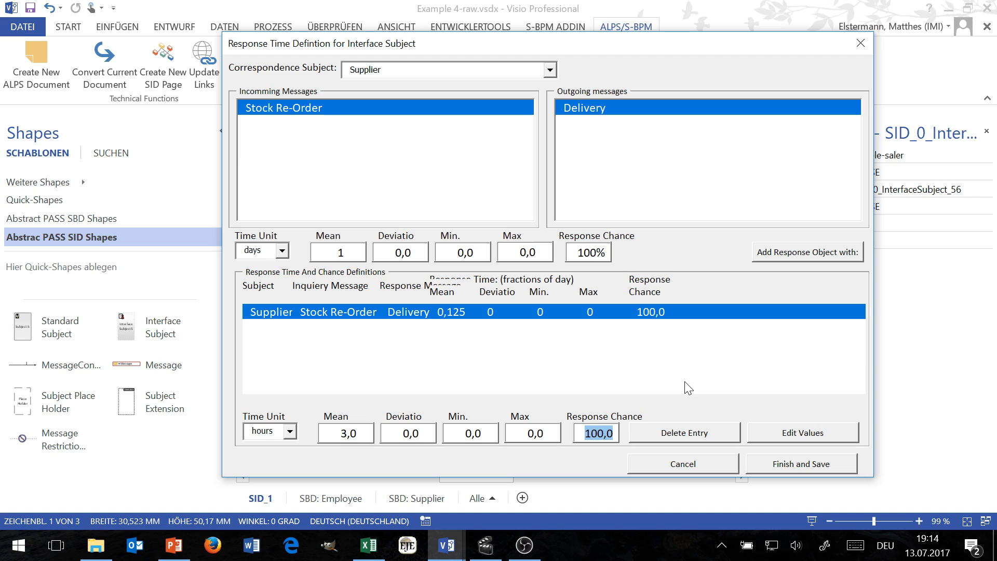
click(788, 469)
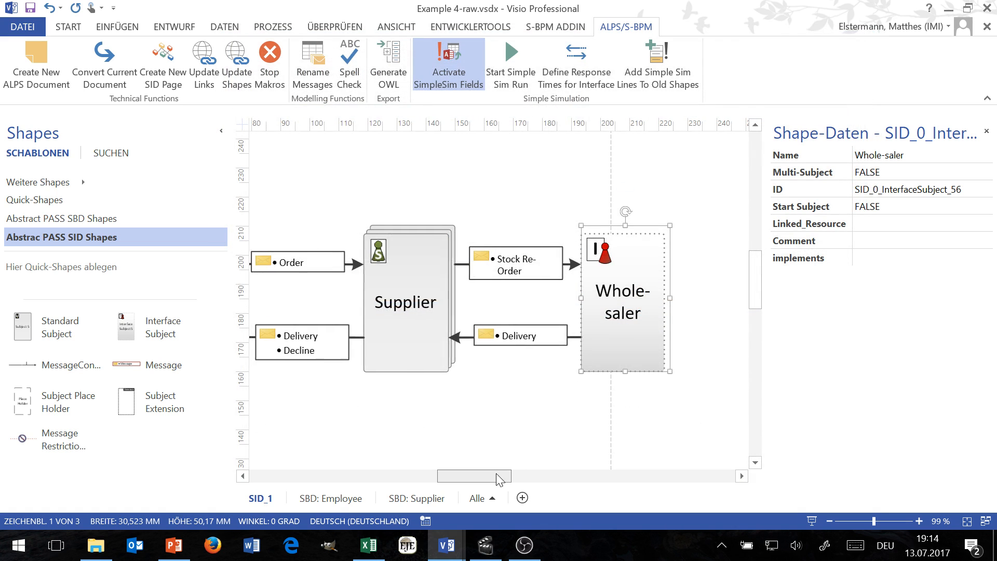
Step: Run a Simple Sim simulation of the model with the default settings
drag(497, 472, 483, 473)
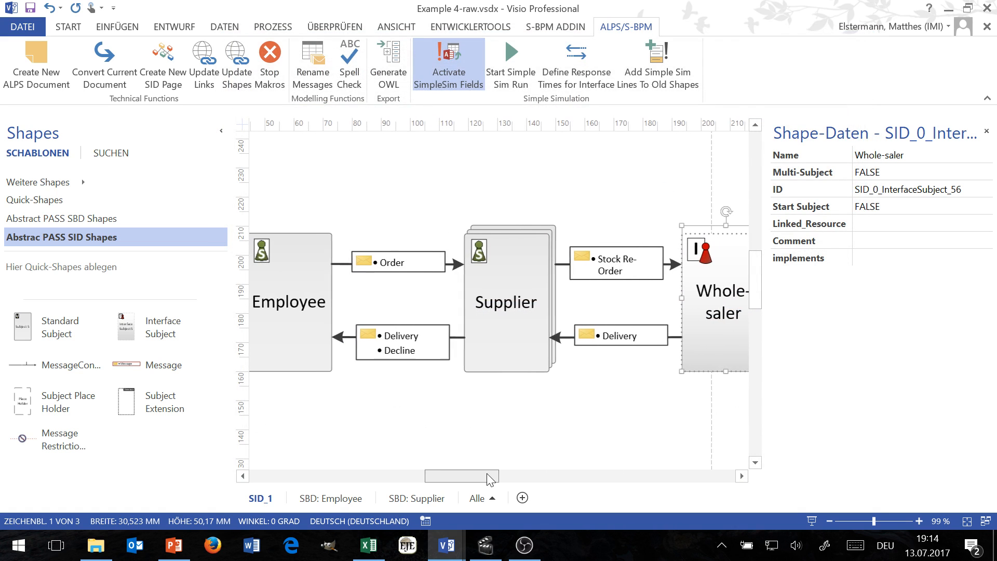
click(516, 65)
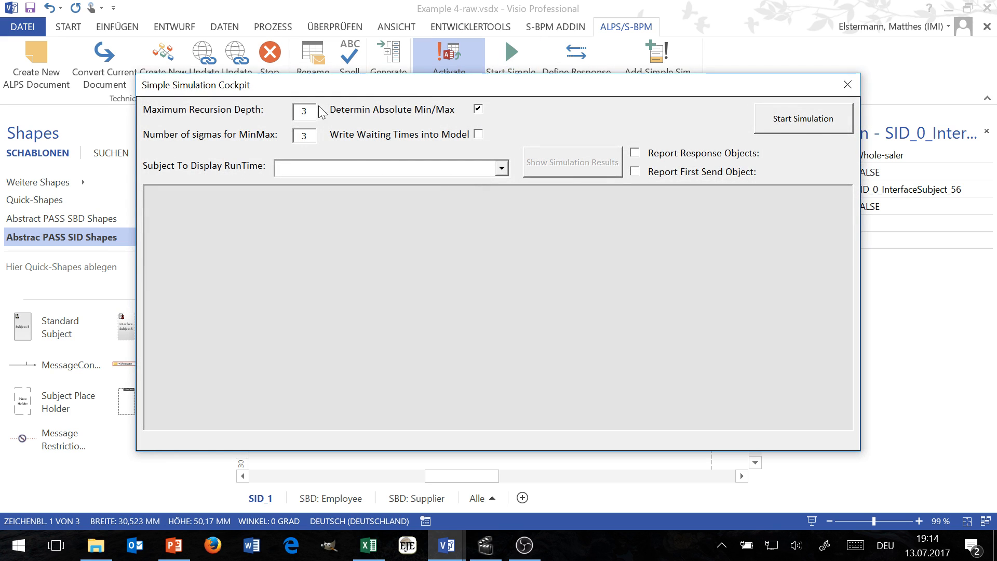
click(804, 121)
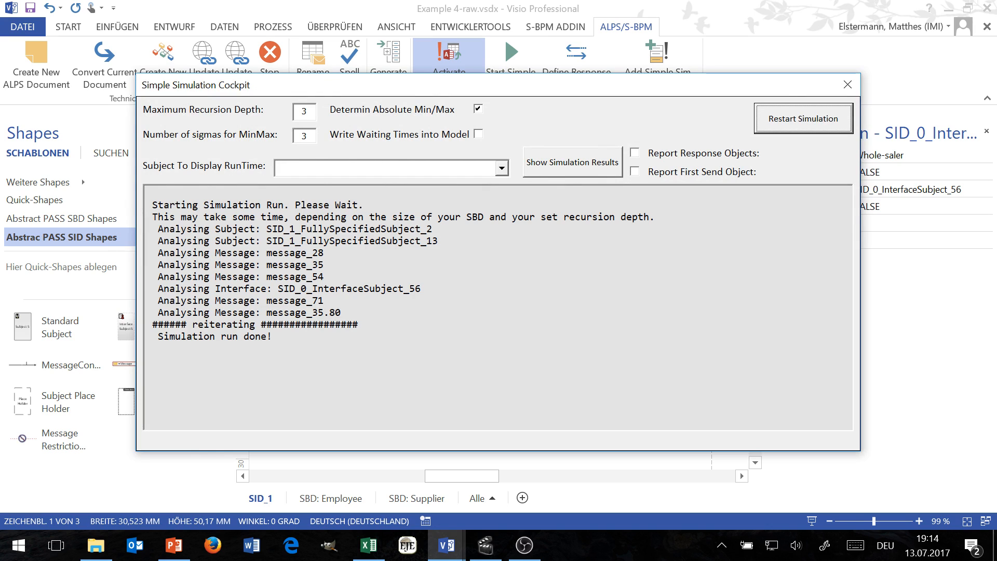
click(308, 112)
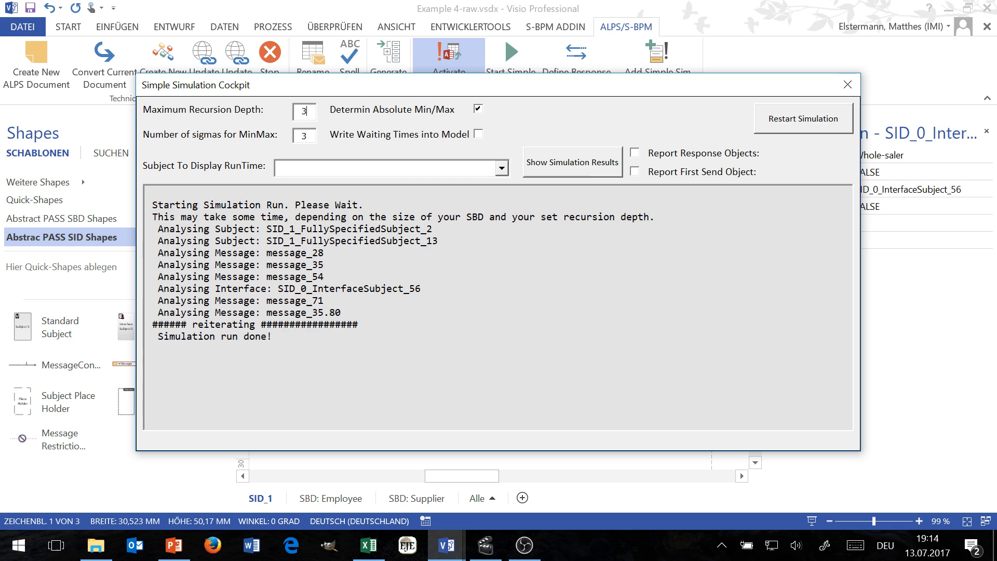
drag(309, 112, 286, 112)
Step: Show the simulation results for the Whole-saler subject and review its active, waiting and activation times
click(501, 170)
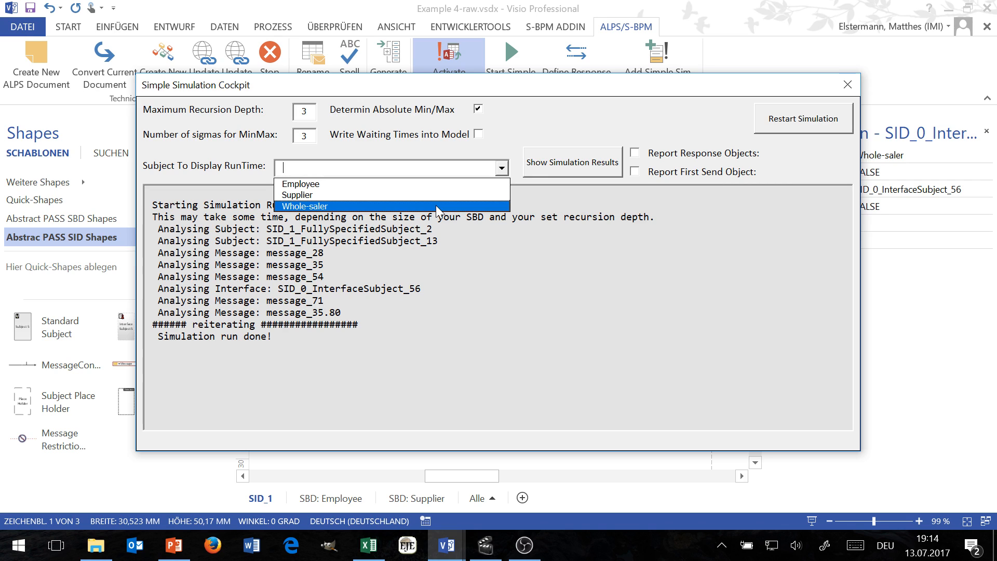
click(437, 206)
click(557, 173)
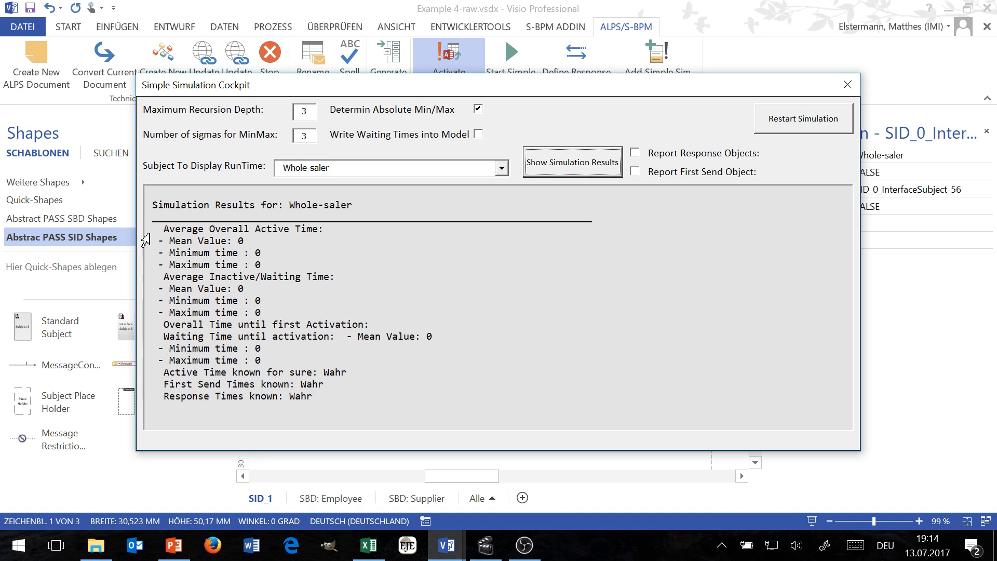
drag(152, 228, 343, 407)
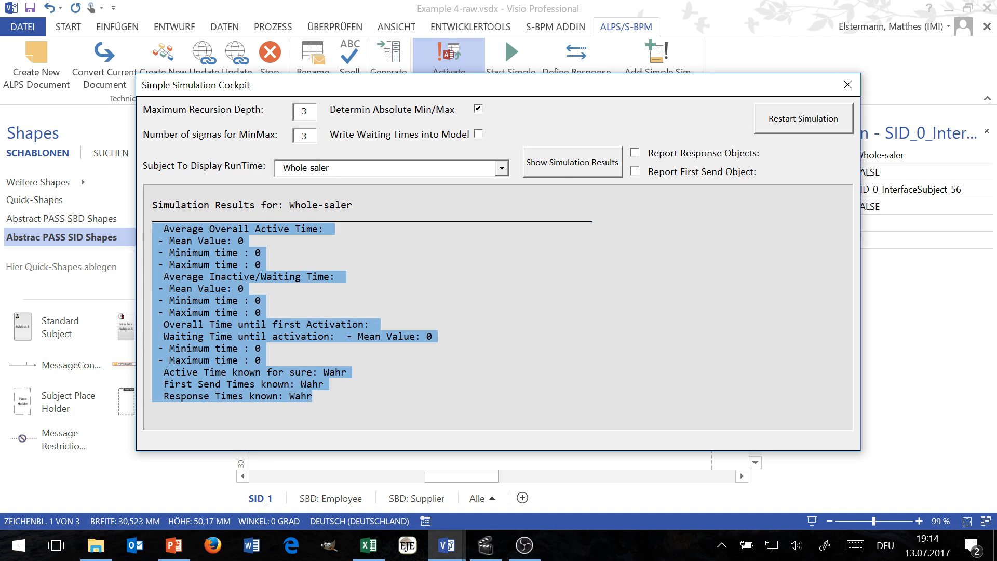
Step: Include response objects and first send objects in the report and show the Whole-saler's simulation results again
click(635, 154)
click(636, 172)
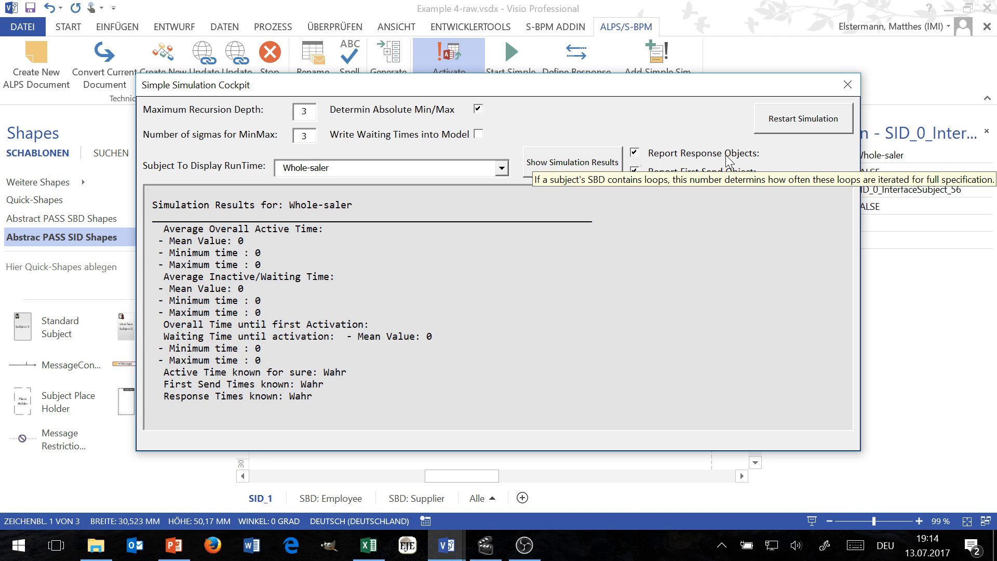
click(587, 162)
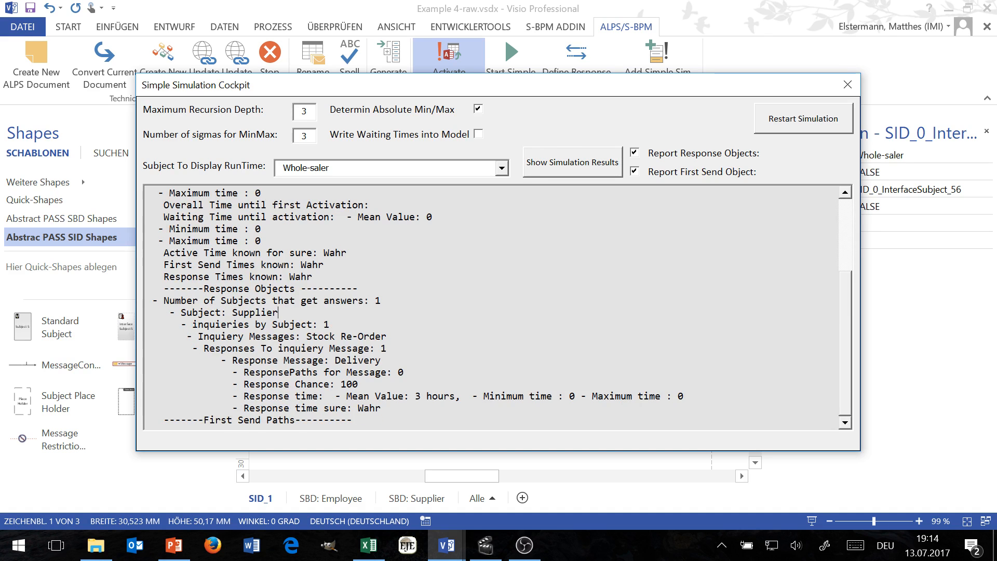
drag(846, 311, 846, 311)
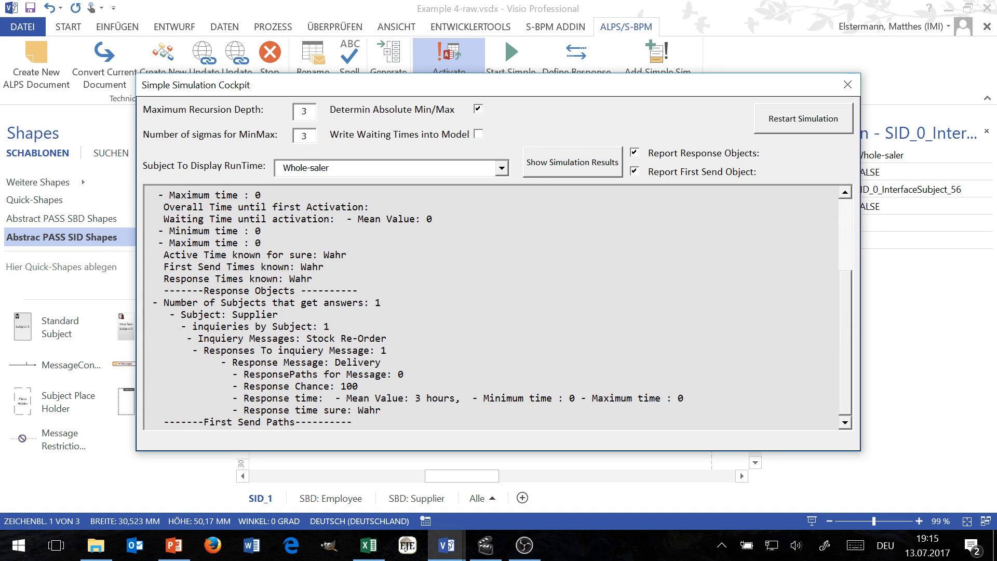
Step: Examine the Whole-saler report's first send paths and response objects, including the answered subject, inquiry message, response message and mean response time
drag(203, 422, 352, 422)
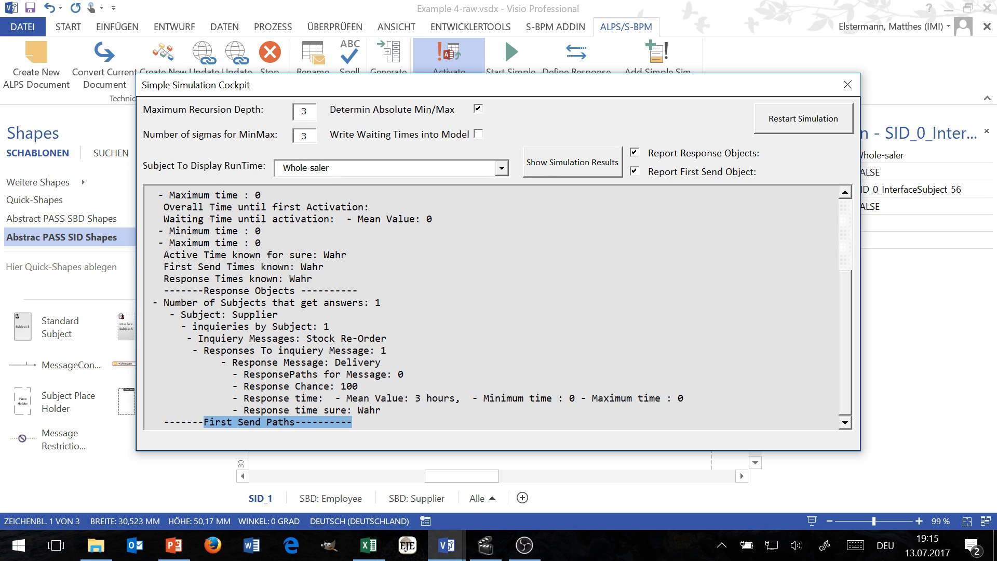
drag(164, 303, 386, 303)
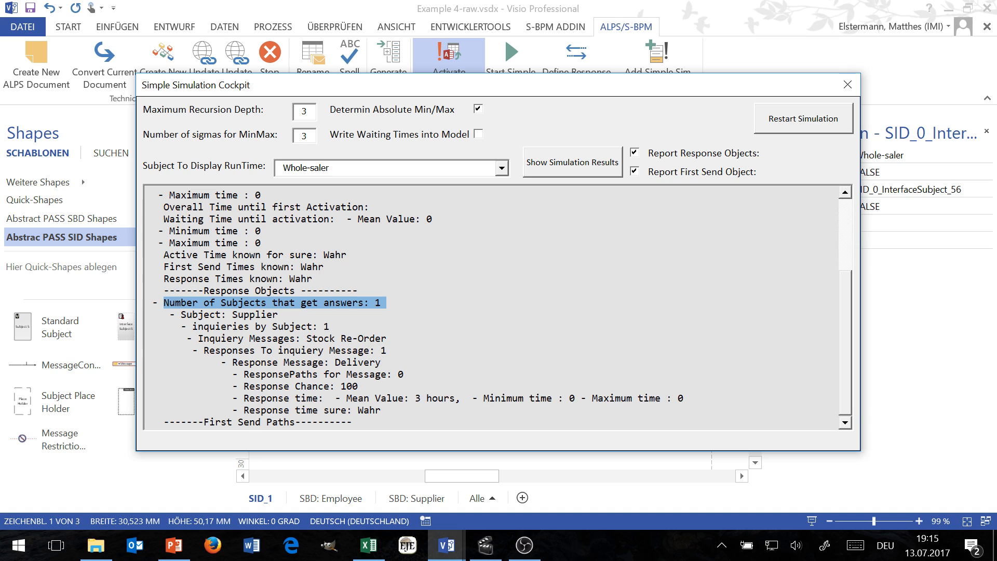
click(385, 303)
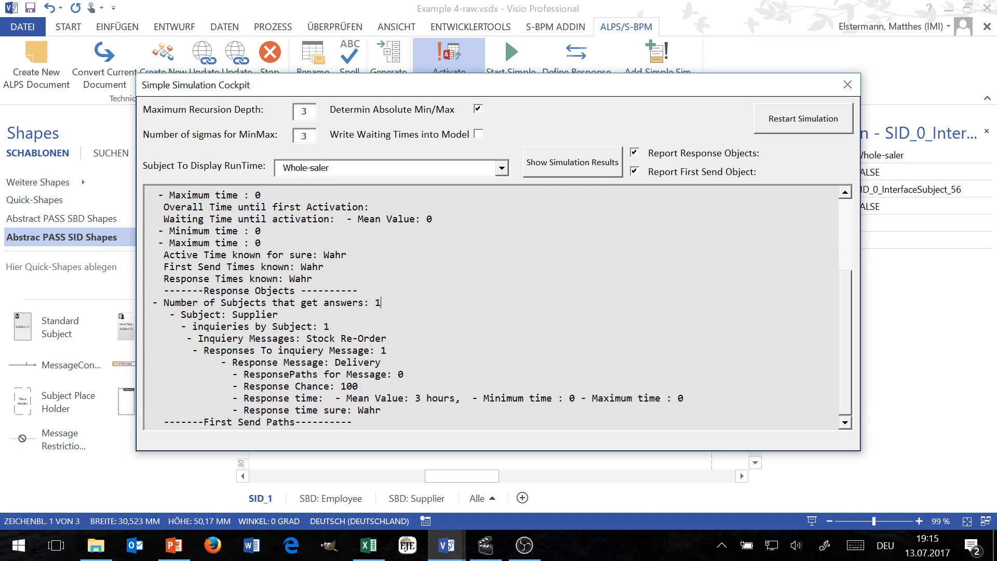
double_click(358, 363)
drag(306, 339, 386, 338)
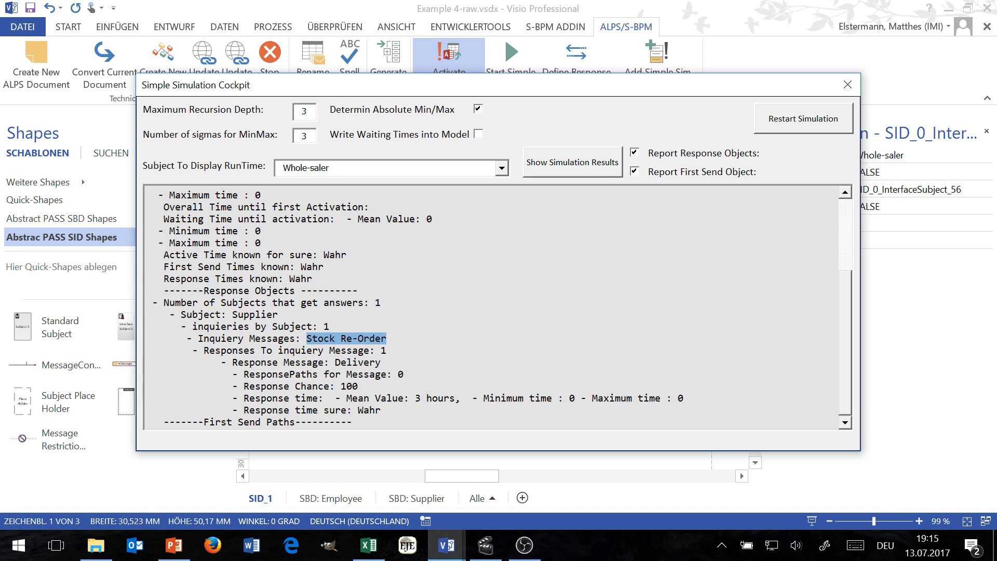
double_click(255, 315)
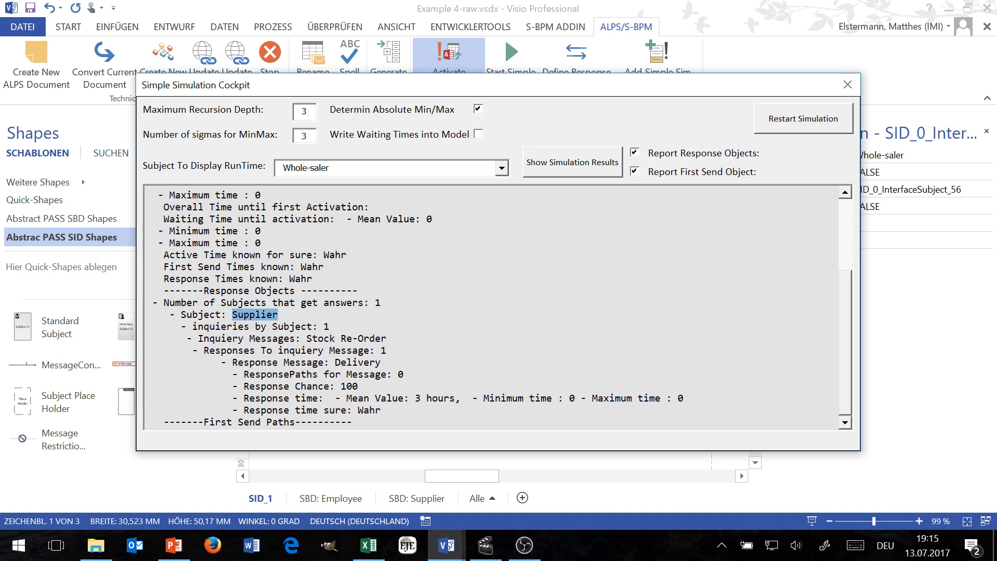
drag(346, 398, 473, 397)
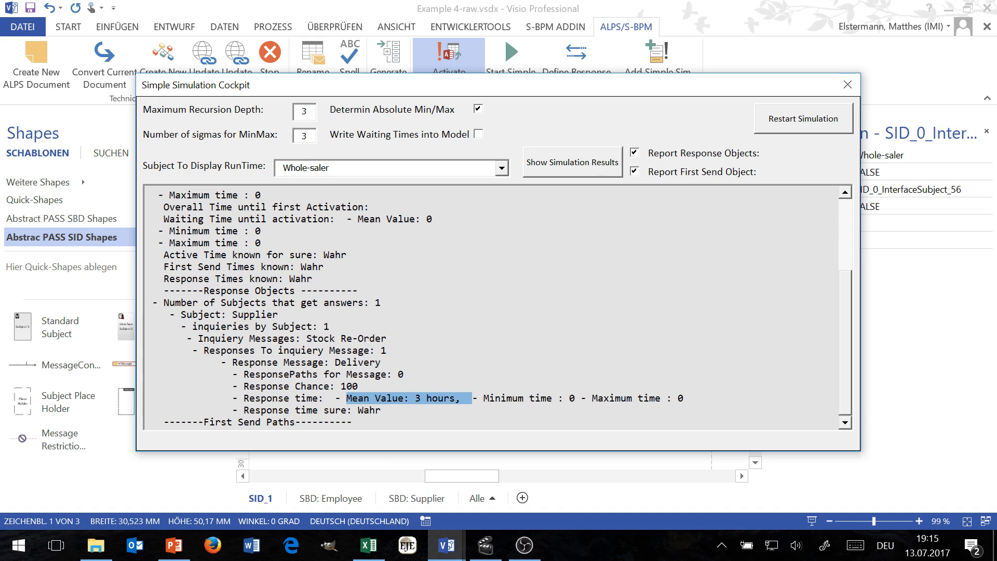
Step: Show the simulation results for the Supplier subject and examine its minimum and maximum overall active times
click(501, 167)
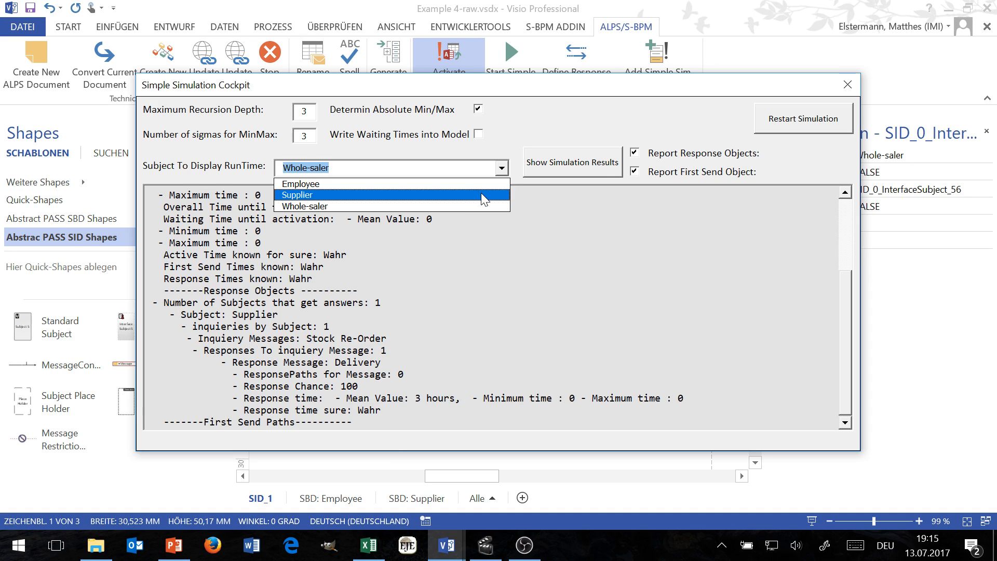
click(481, 195)
click(565, 165)
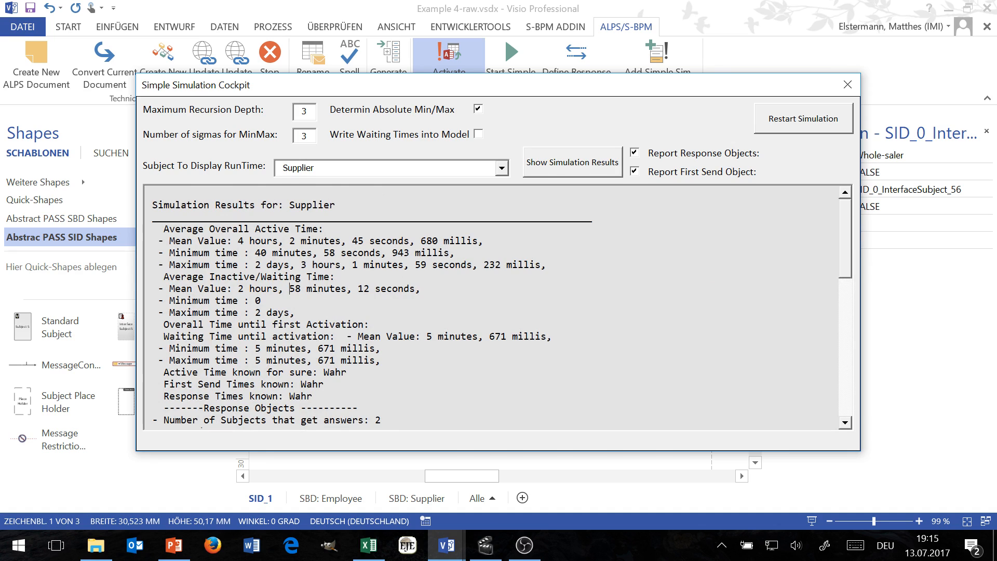
drag(244, 253, 466, 252)
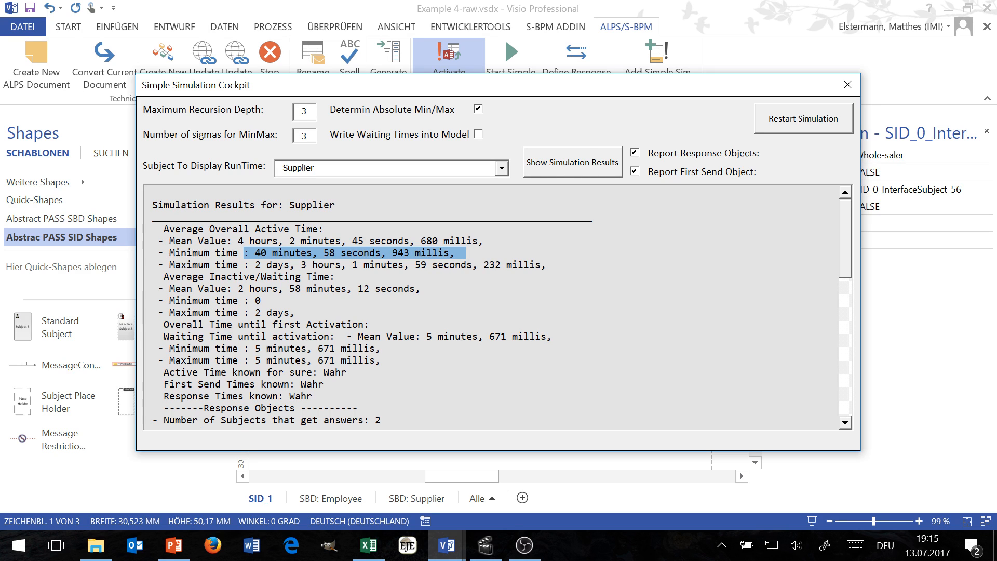
drag(255, 265, 558, 264)
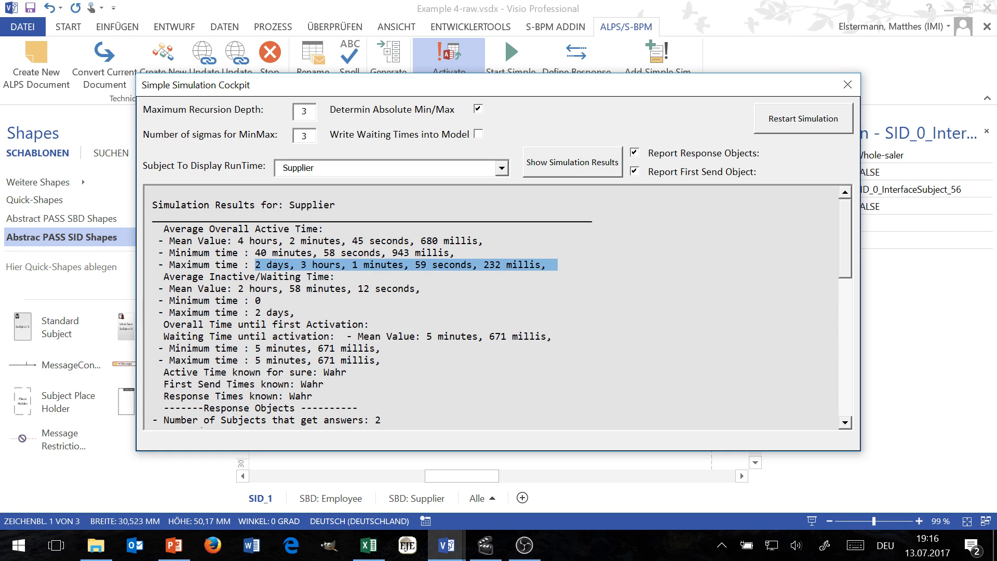
Step: Examine the Supplier's maximum overall active time and the maximum response times of its Delivery and Decline messages to the Employee
click(268, 265)
drag(255, 265, 558, 265)
click(256, 265)
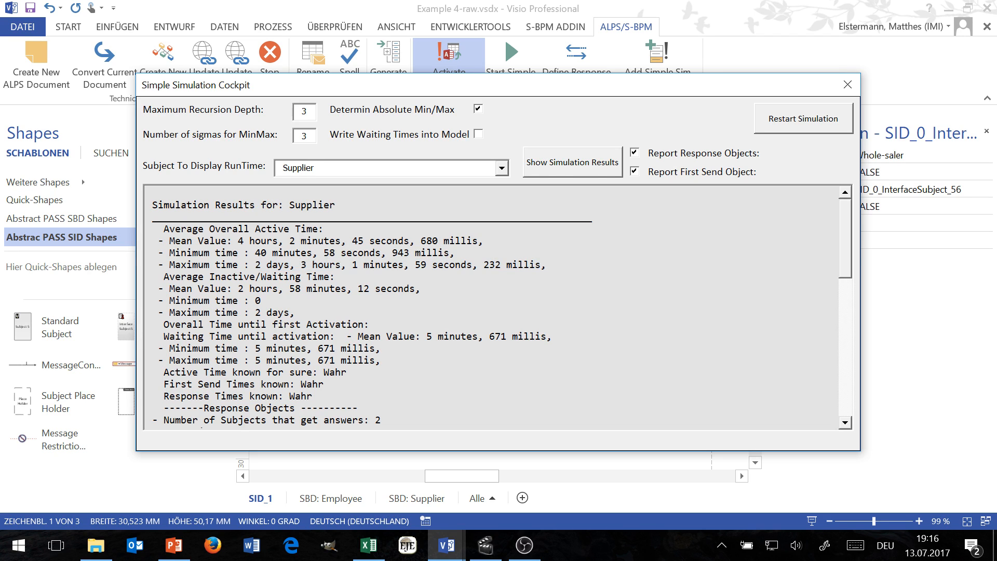
drag(843, 235, 847, 307)
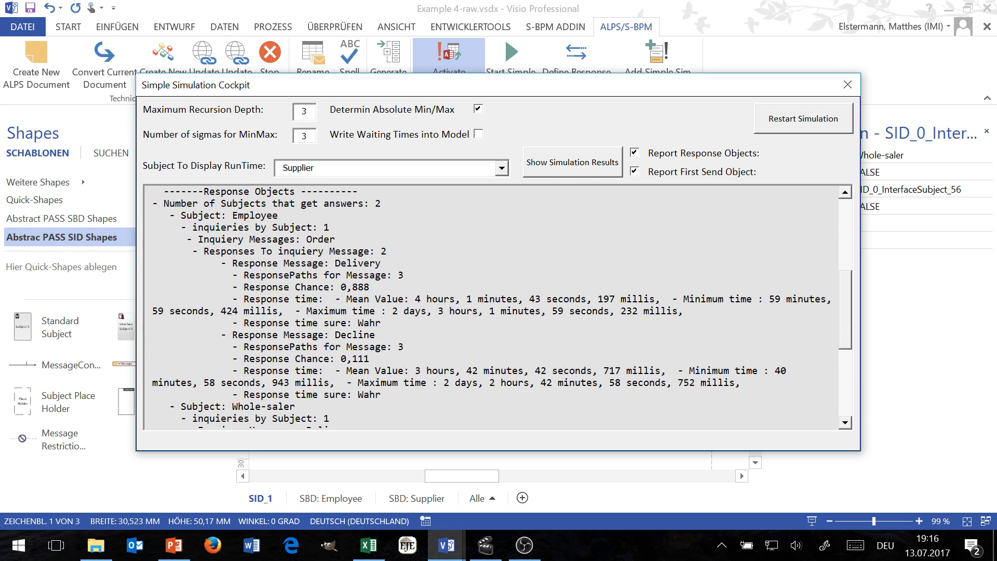
double_click(358, 264)
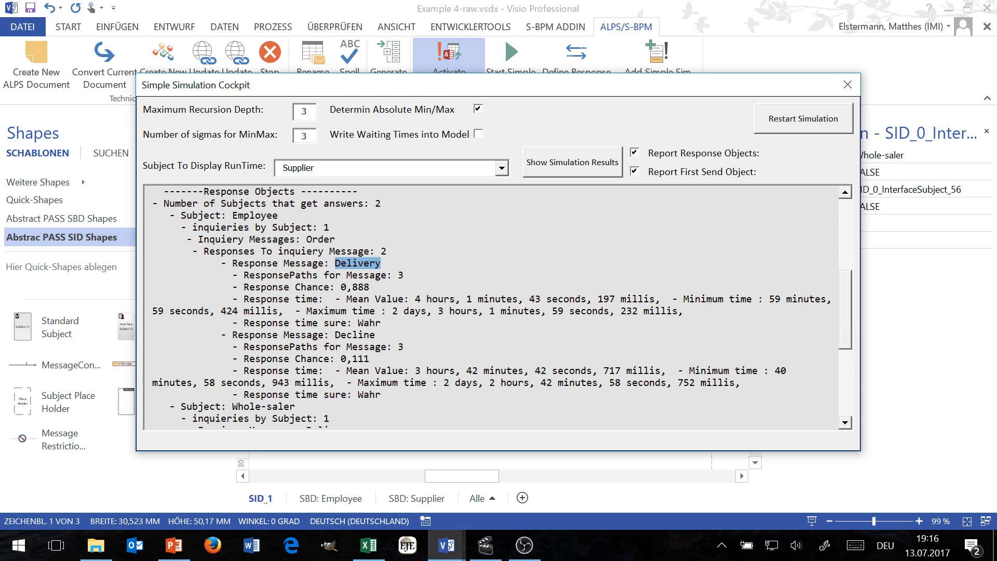
drag(306, 310, 677, 311)
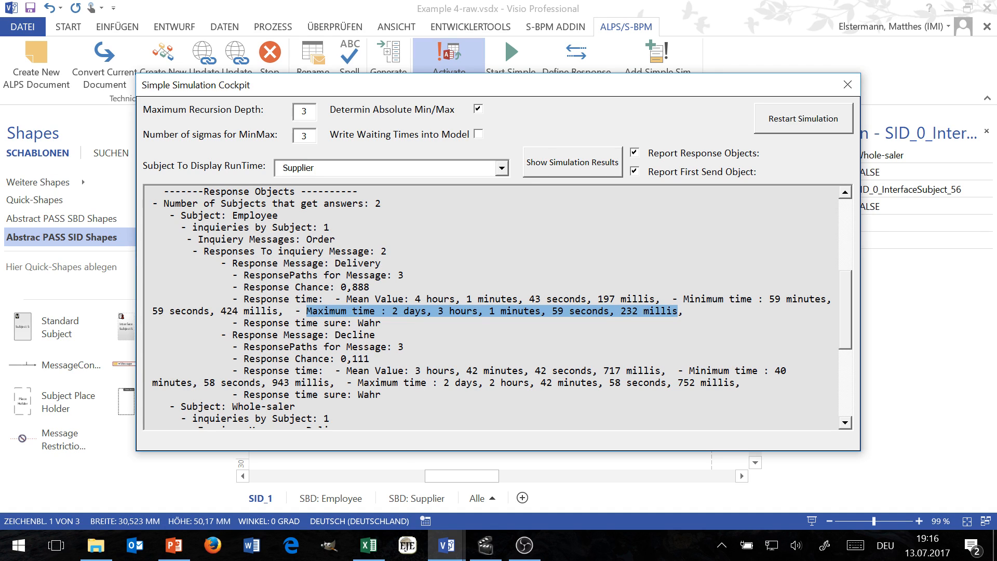
drag(347, 383, 752, 383)
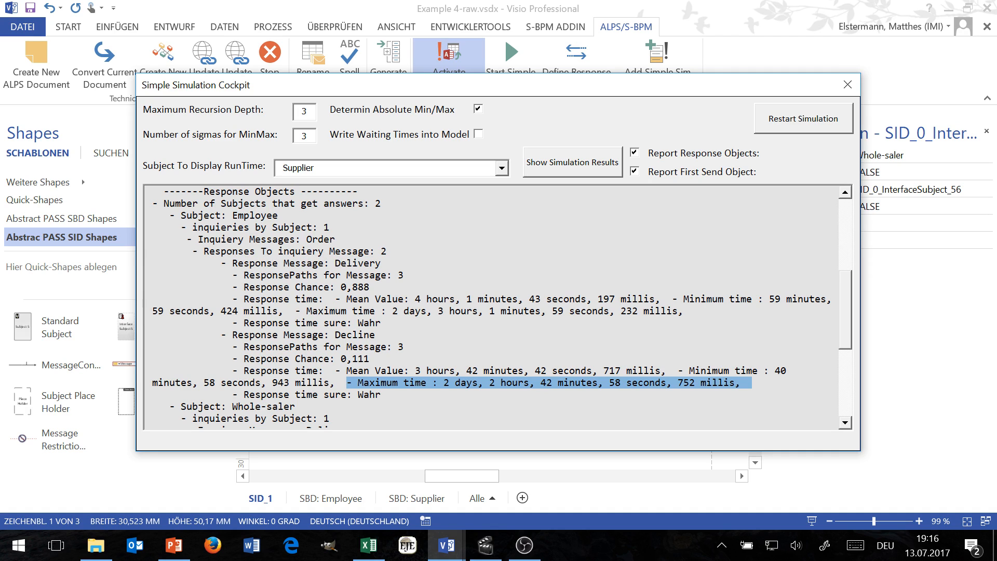
drag(443, 383, 747, 382)
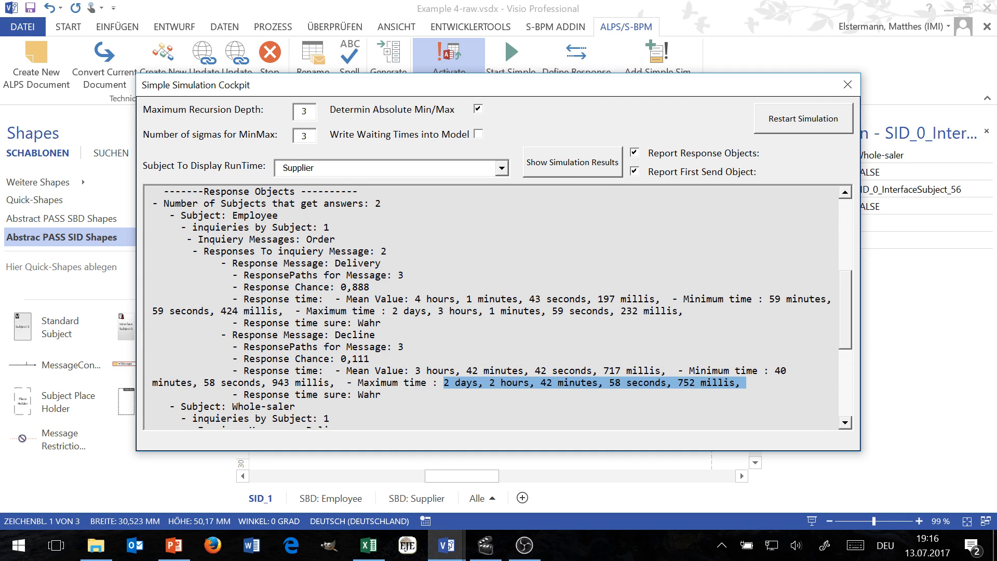
drag(844, 282, 844, 245)
Step: Show the simulation results for the Employee subject and review its response objects and first send paths
click(490, 168)
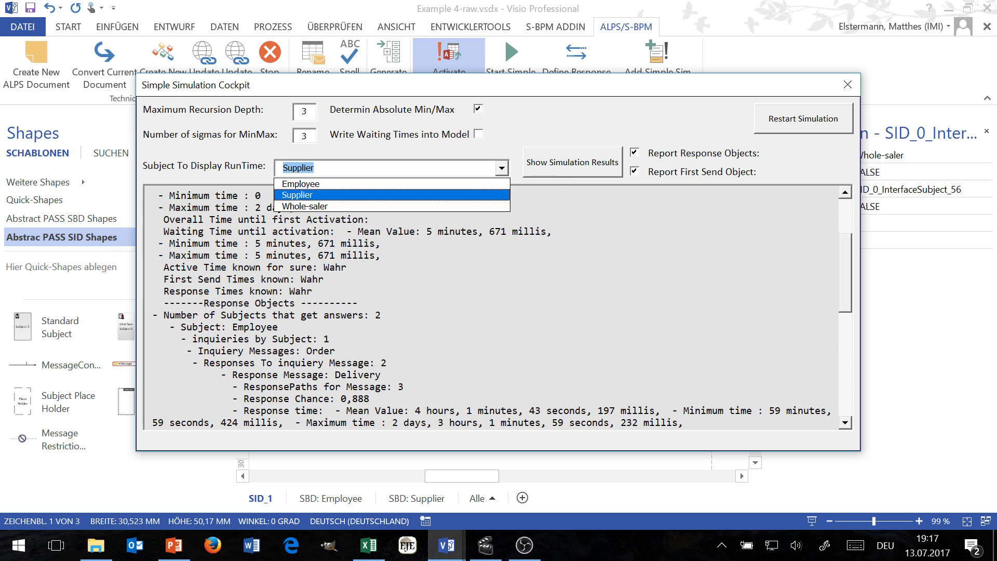
click(487, 183)
key(Down)
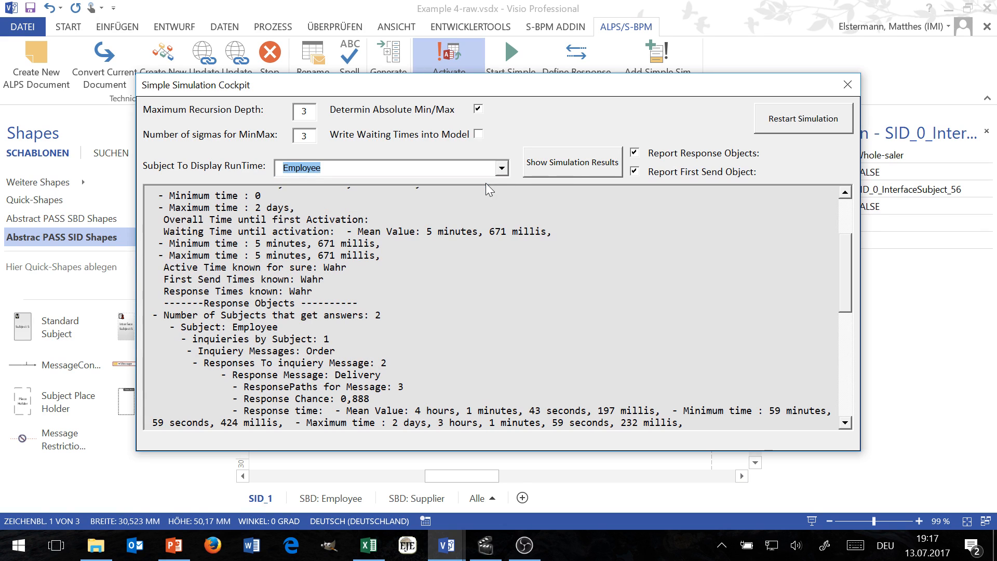
click(569, 156)
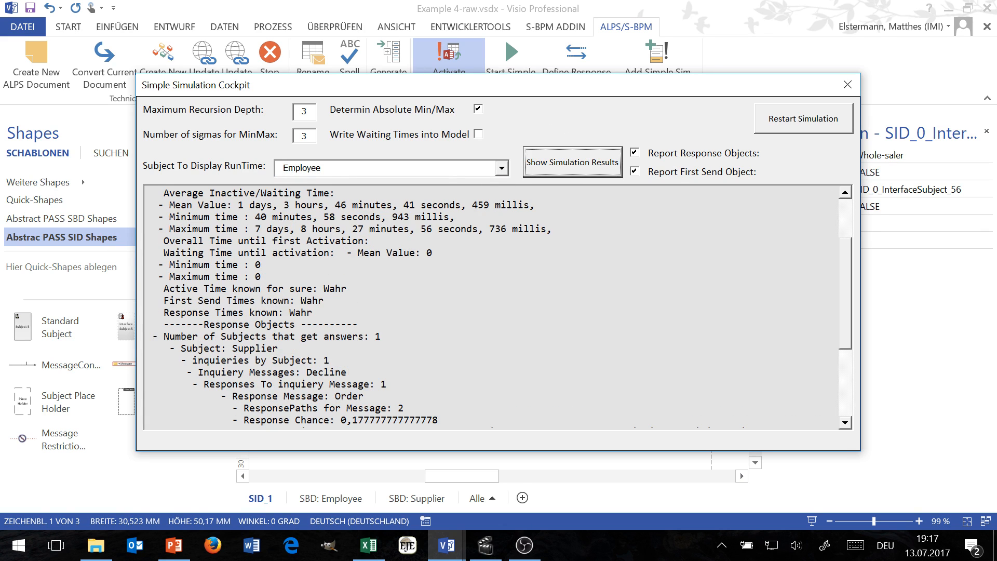
scroll(528, 288, down, 4)
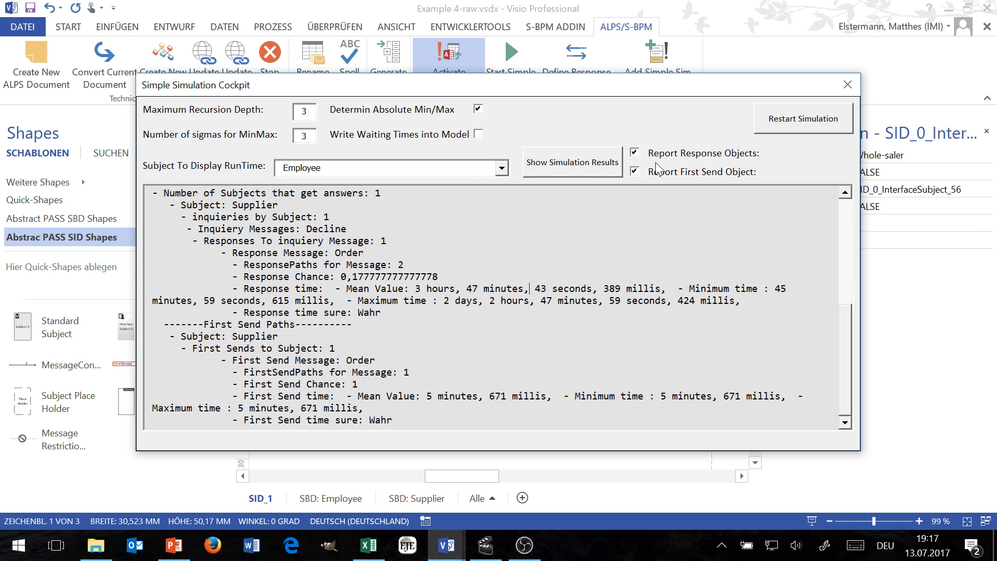
Step: Exclude response objects and first send objects from the Employee report, and examine its minimum and maximum overall active times
click(635, 152)
click(635, 170)
click(571, 164)
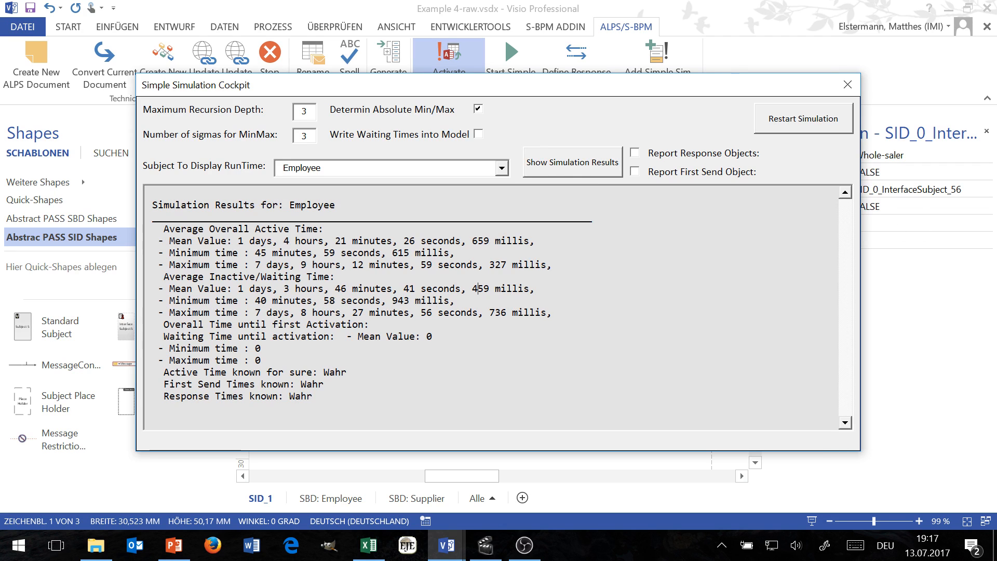
drag(244, 264, 564, 265)
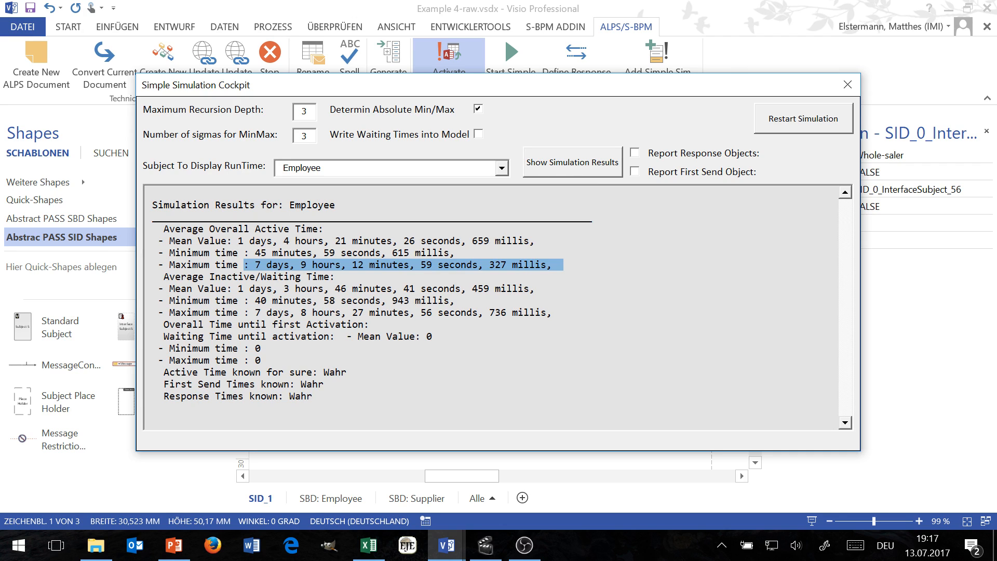
drag(255, 253, 449, 253)
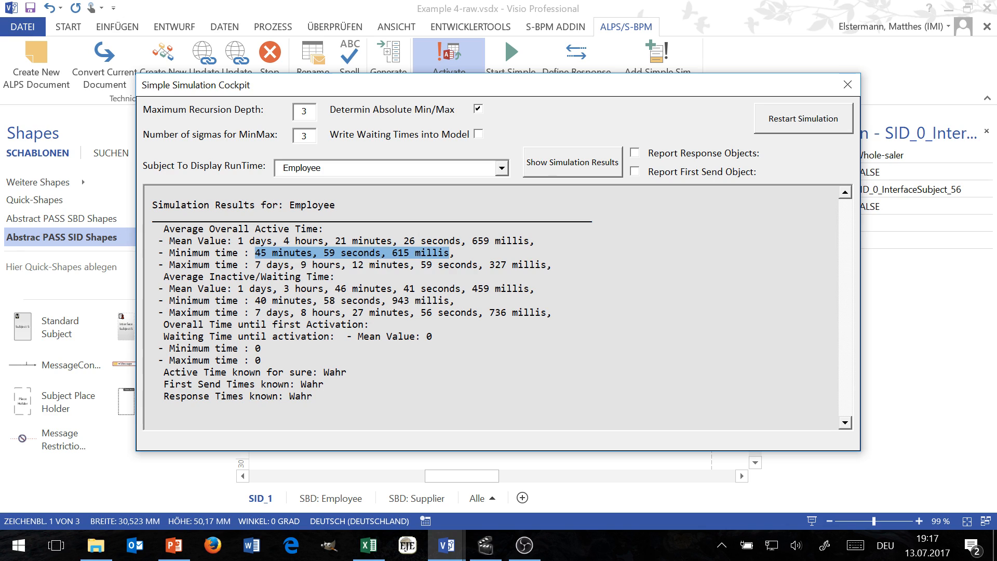
click(461, 300)
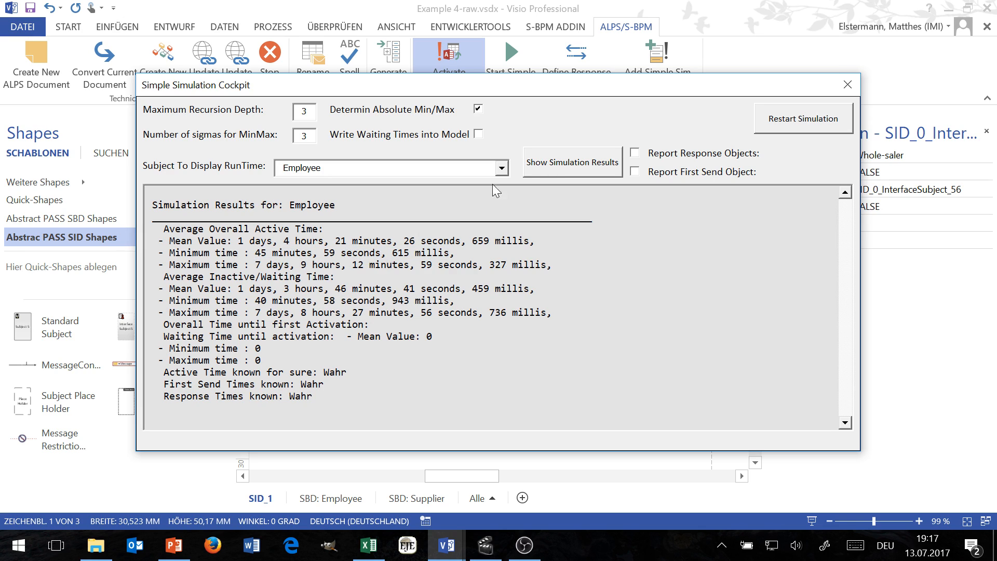
Step: Close the simulation cockpit of Example 4 and switch to the Example 5 min Max document
click(847, 85)
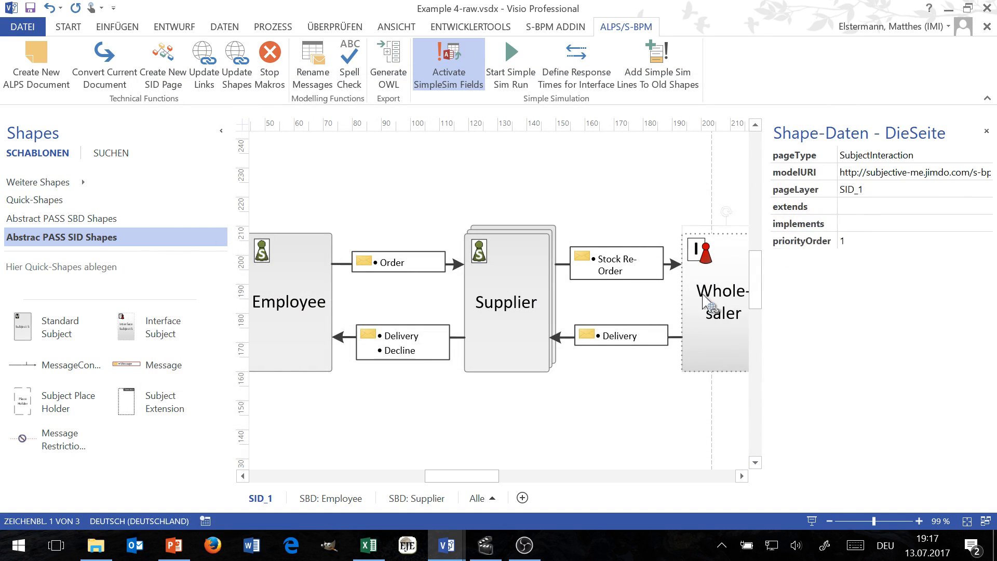
right_click(702, 263)
click(548, 173)
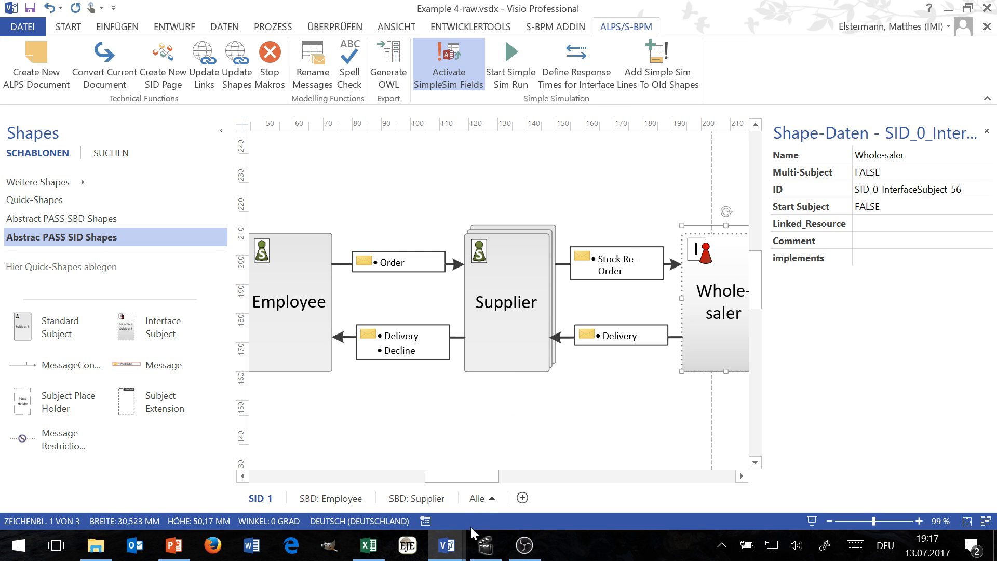
click(446, 550)
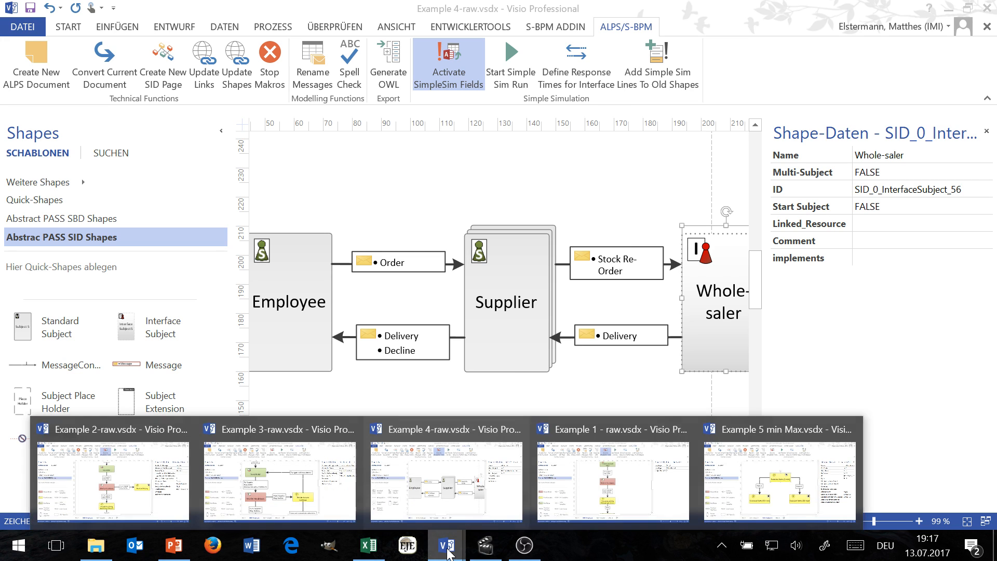
click(756, 461)
Step: Go to the subject interaction page SID_1 and open the behavior diagram linked to Subject 1
right_click(474, 321)
click(511, 427)
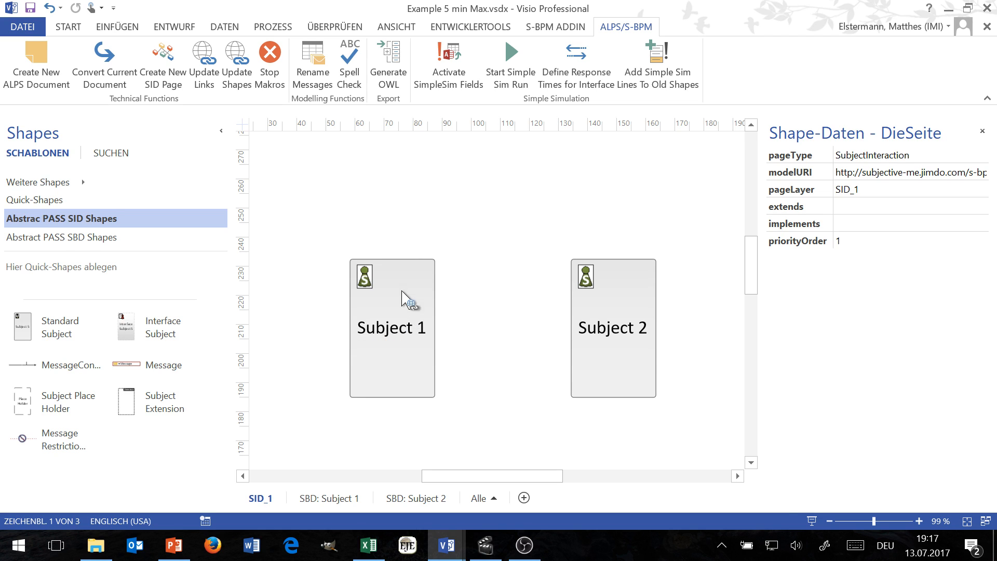
right_click(397, 302)
click(509, 197)
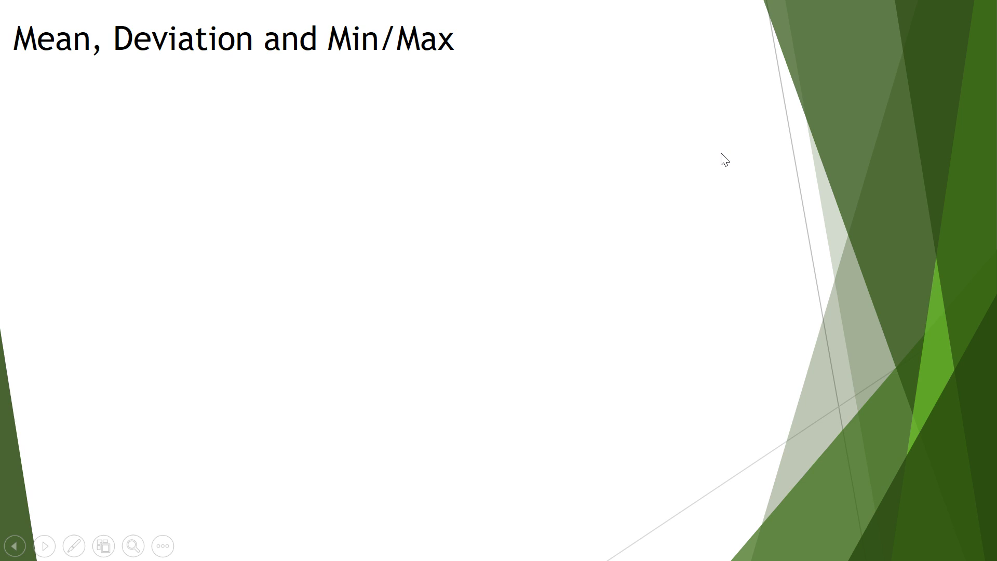
key(Right)
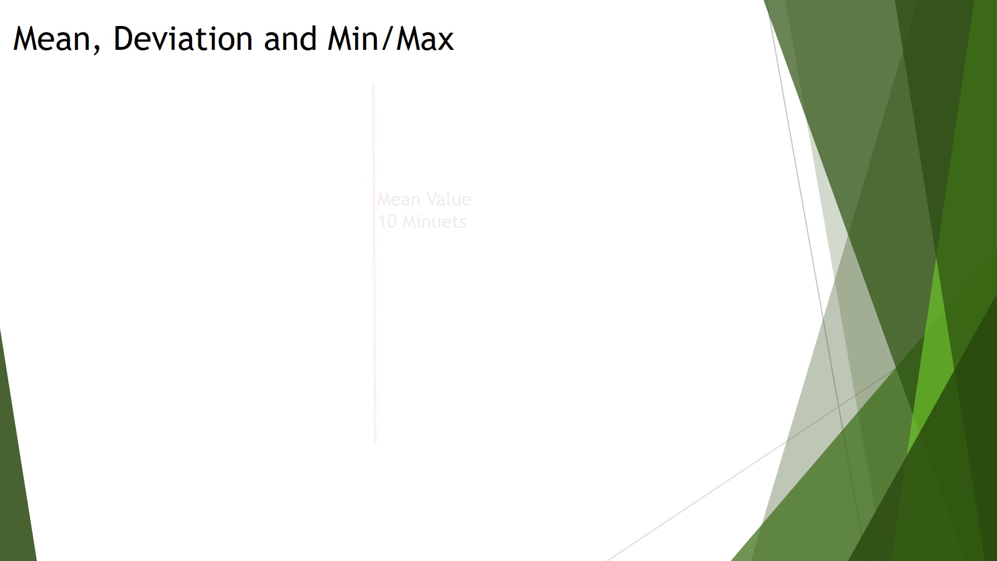
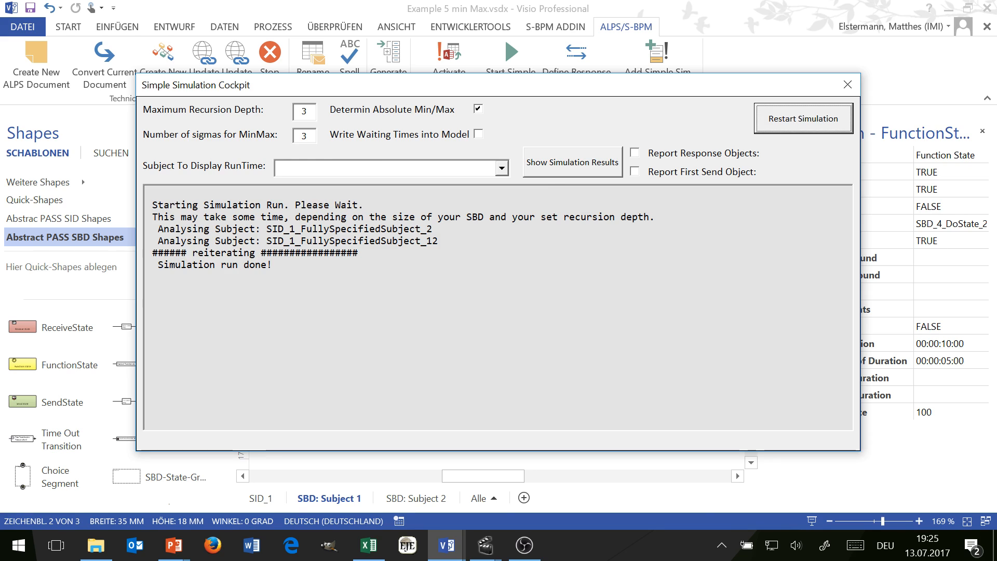
Step: Show the simulation results for Subject 1 and examine its minimum and maximum overall active times
click(503, 168)
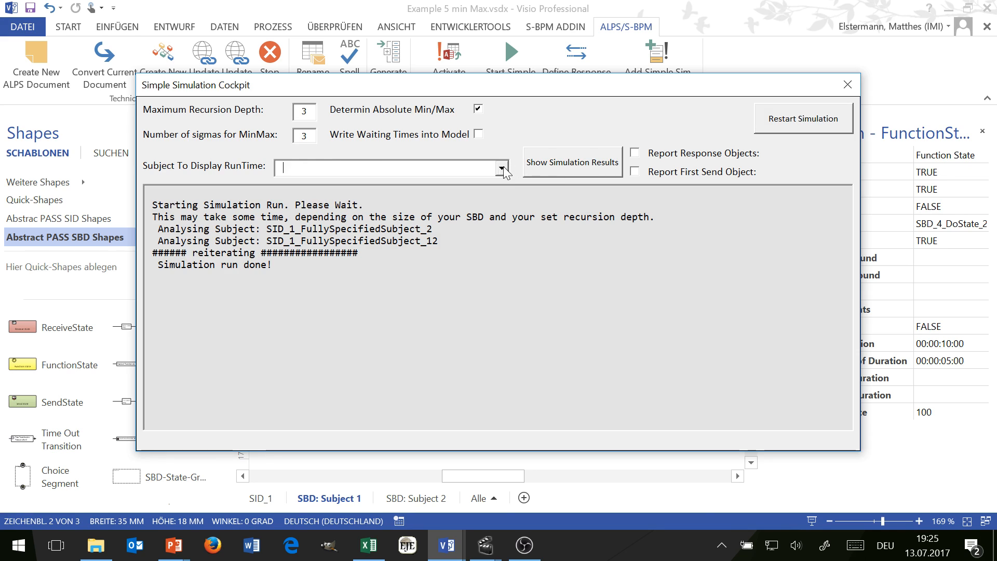
click(493, 182)
click(547, 166)
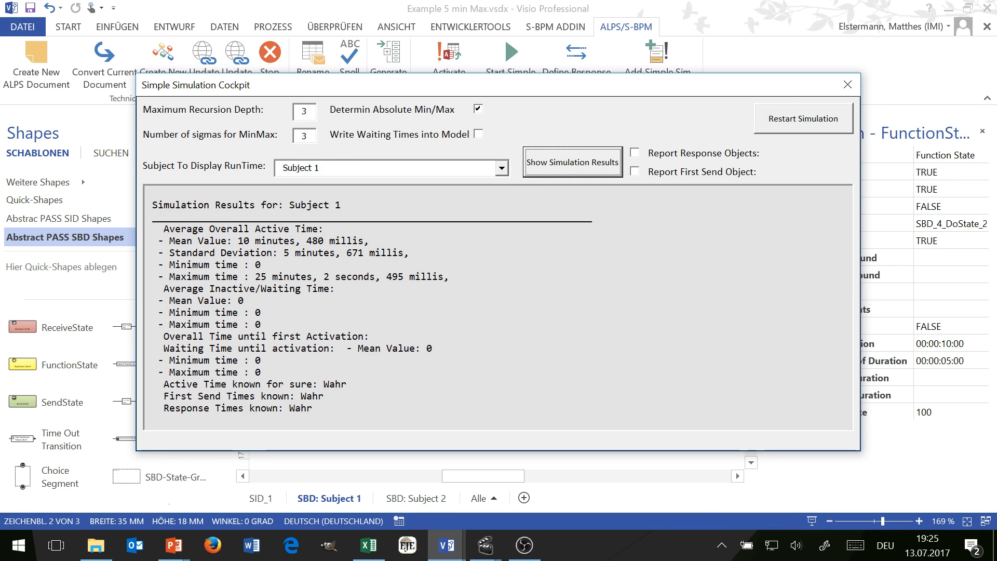
drag(244, 265, 266, 266)
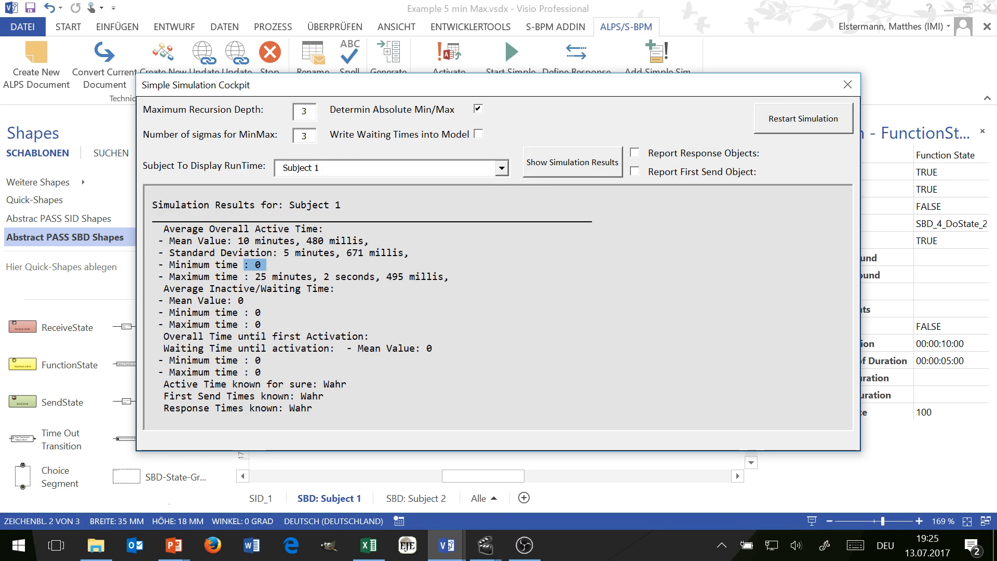
click(273, 266)
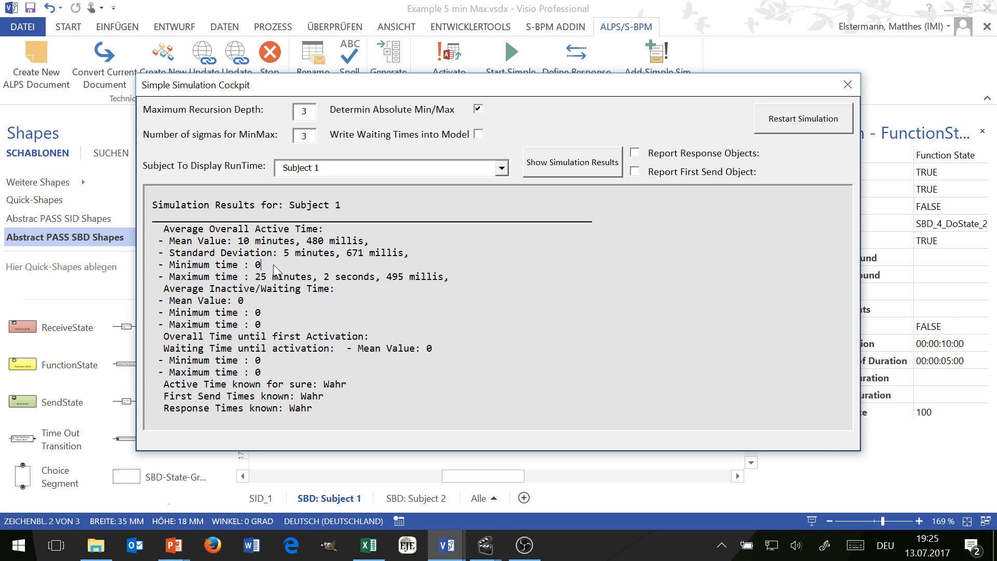
drag(267, 265, 444, 276)
click(340, 289)
Step: Rerun the simulation with 1 sigma for the min/max determination and examine Subject 1's minimum and maximum active times
click(304, 136)
text(1)
click(792, 125)
click(616, 161)
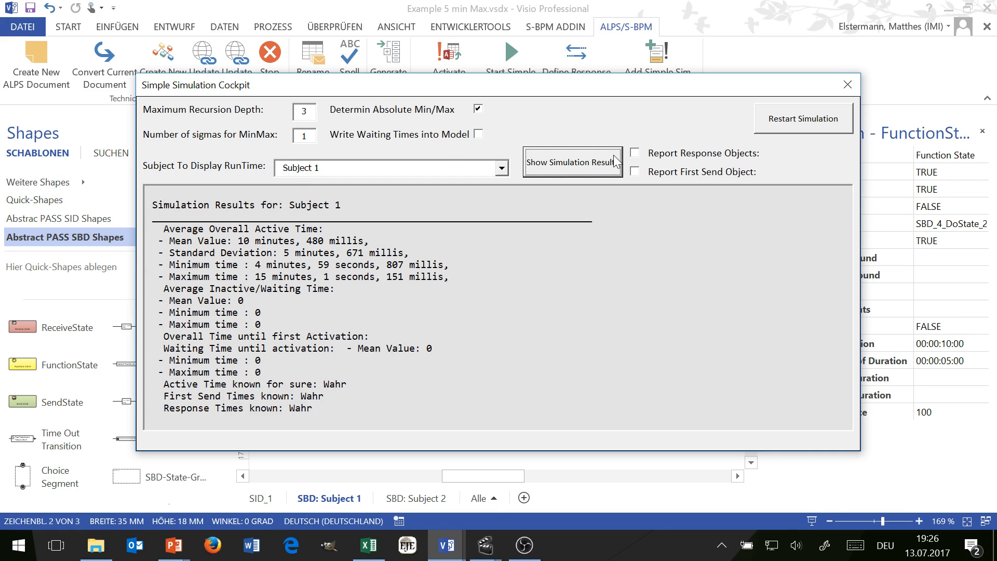
drag(244, 265, 455, 276)
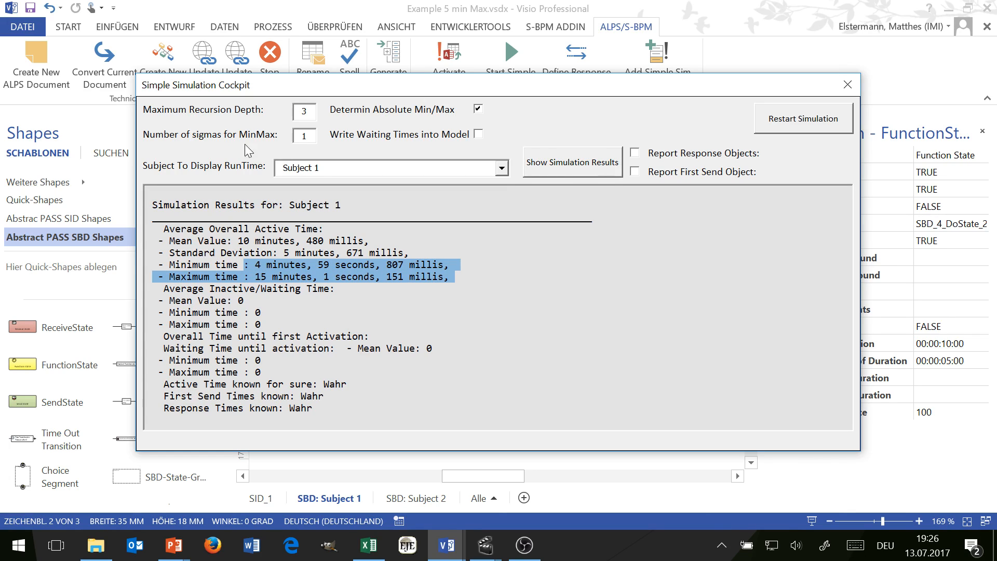
Step: Rerun the simulation with 6 sigmas for the min/max determination and examine Subject 1's maximum active time
drag(310, 136, 269, 139)
text(6)
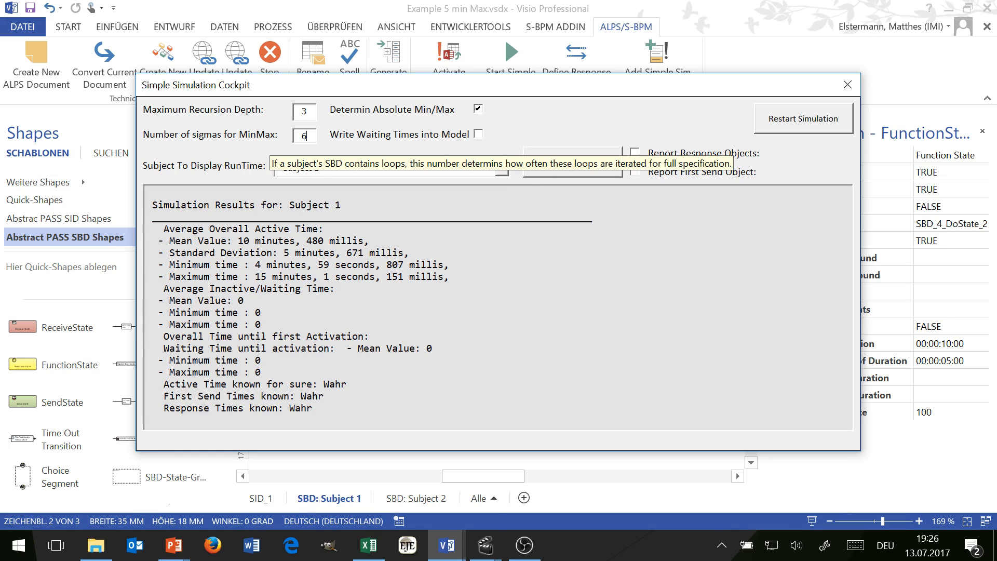
click(786, 121)
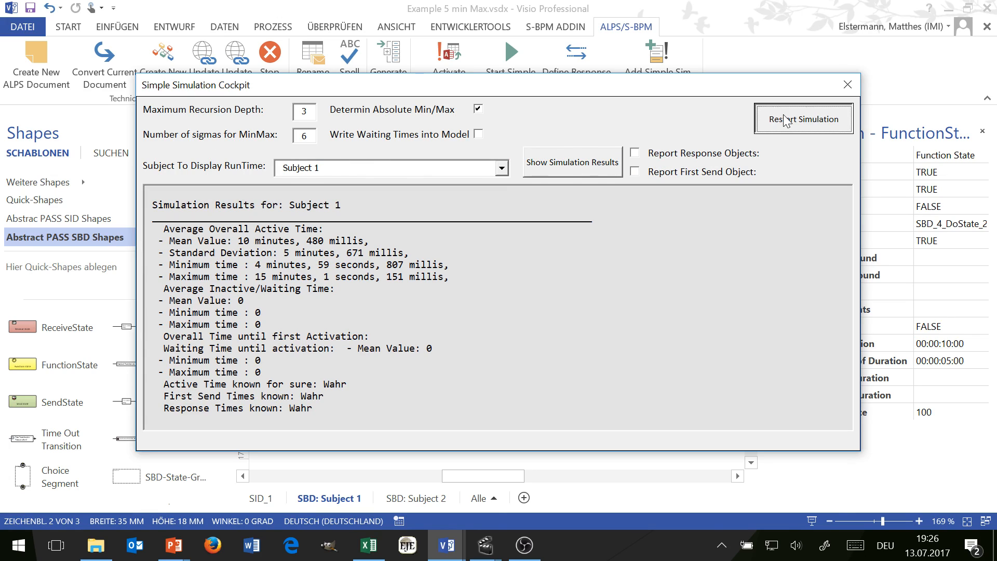
click(570, 171)
drag(215, 276, 460, 277)
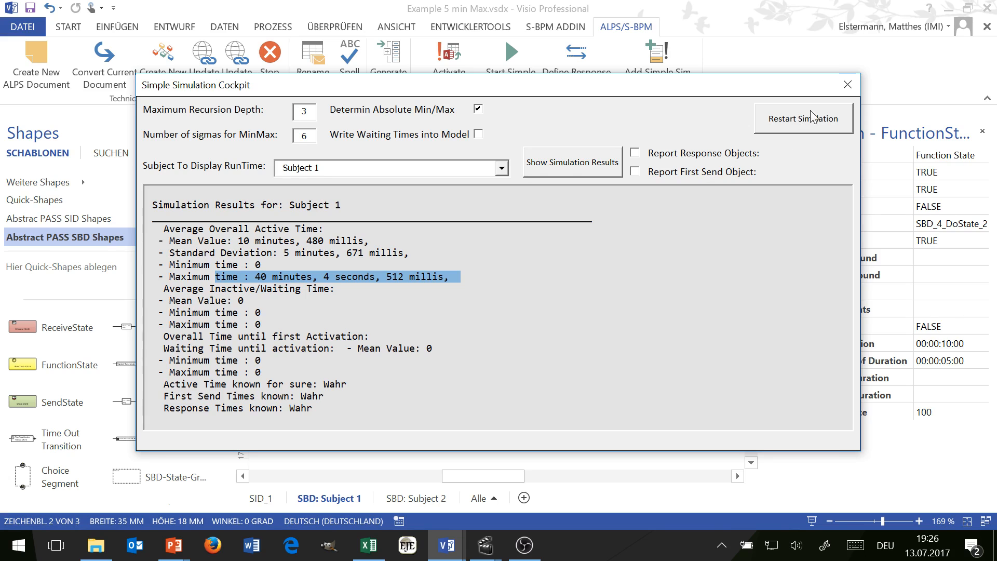
Step: Close the simulation cockpit and open Subject 2's behavior diagram through the subject interaction page
click(848, 85)
right_click(380, 391)
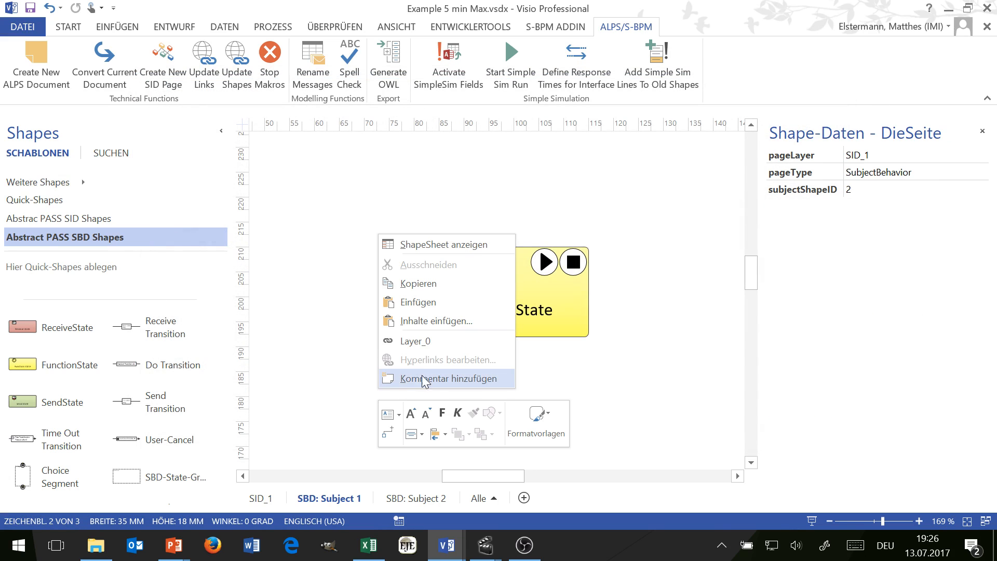
click(425, 341)
right_click(606, 283)
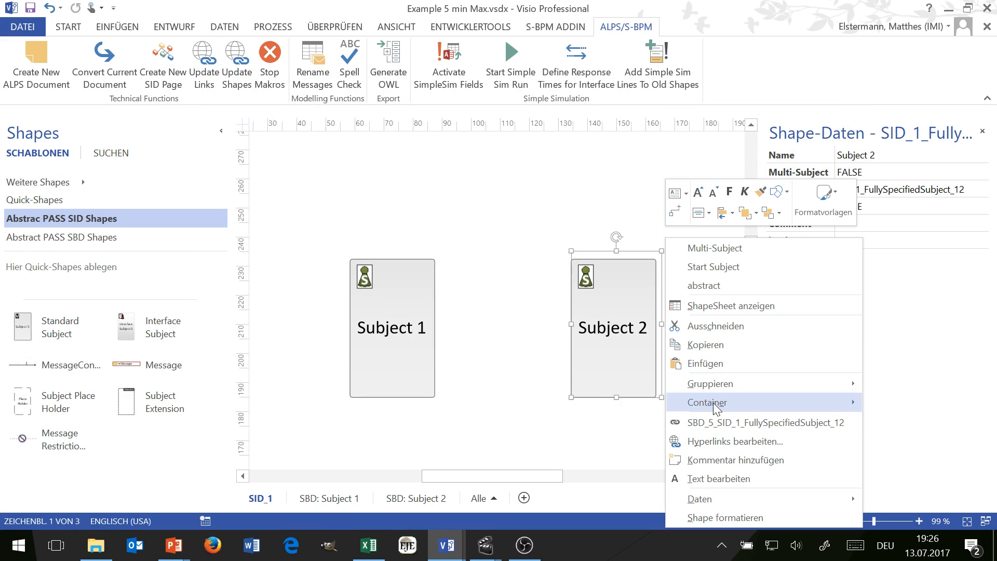
click(710, 423)
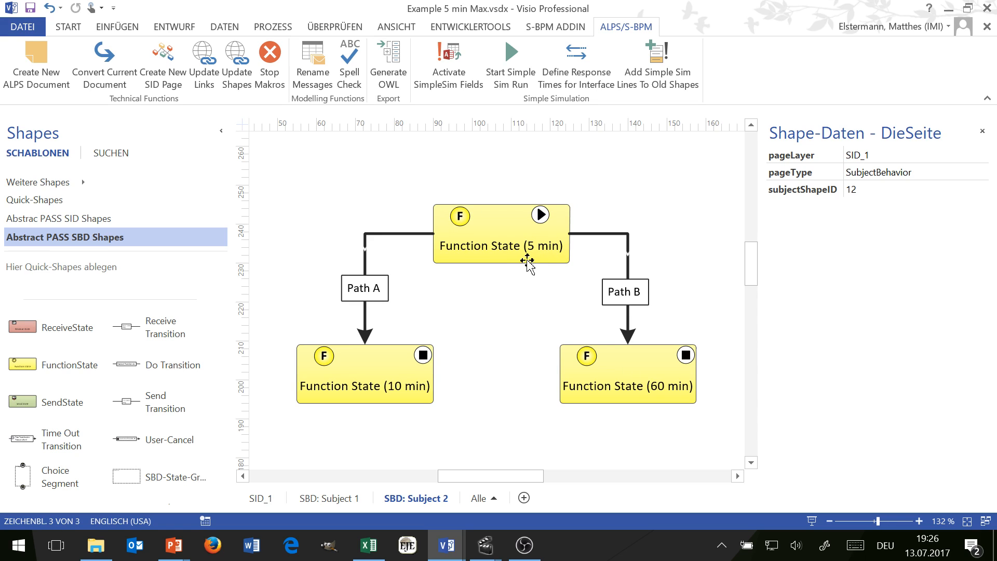
Step: Examine the 5-minute start state's duration data and the simulation cockpit's absolute min/max option, closing the cockpit again
click(486, 241)
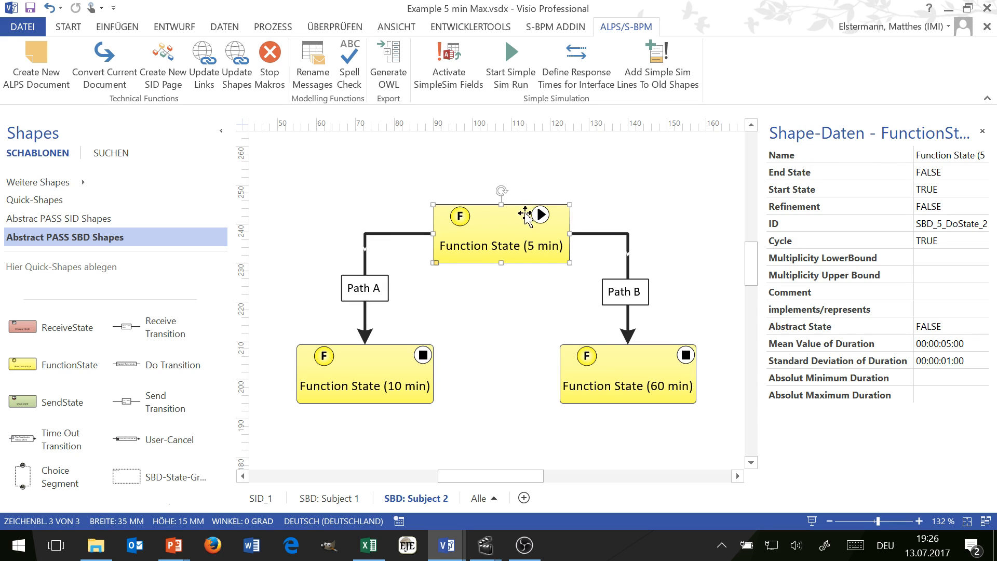
click(503, 70)
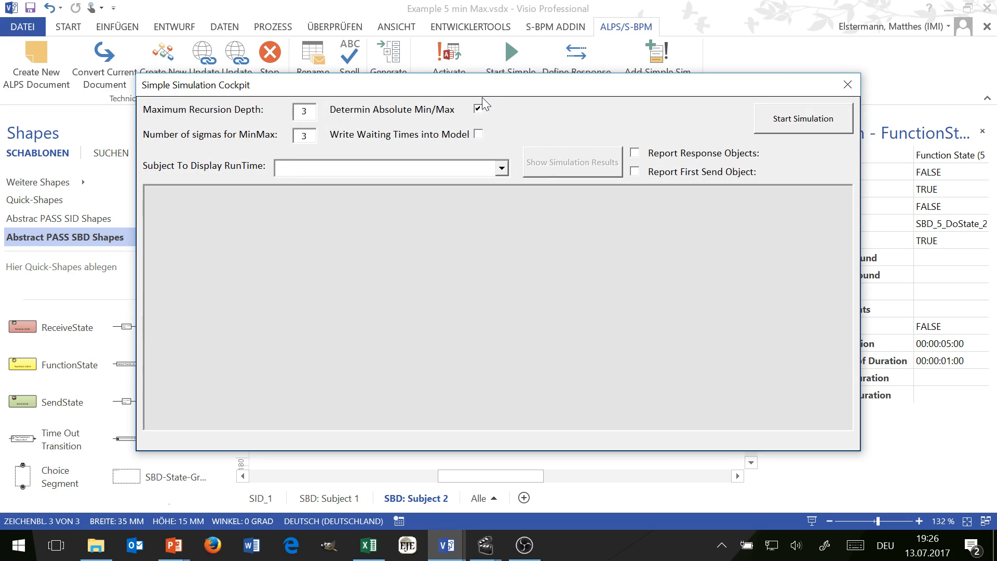
mouse_move(339, 113)
click(848, 87)
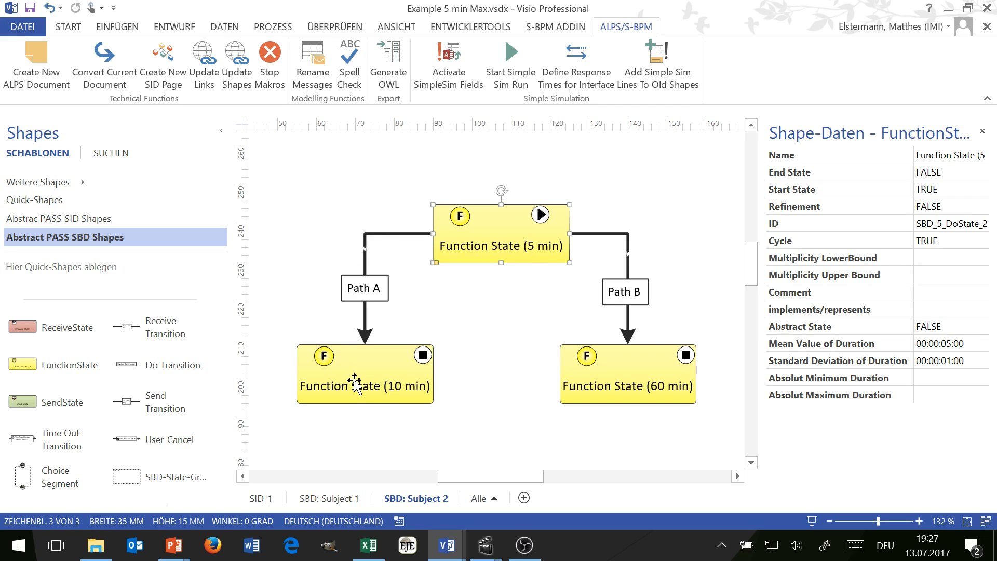
Step: Examine the choice chances of Path A and Path B and the duration data of the 10-minute and 60-minute end states
click(393, 232)
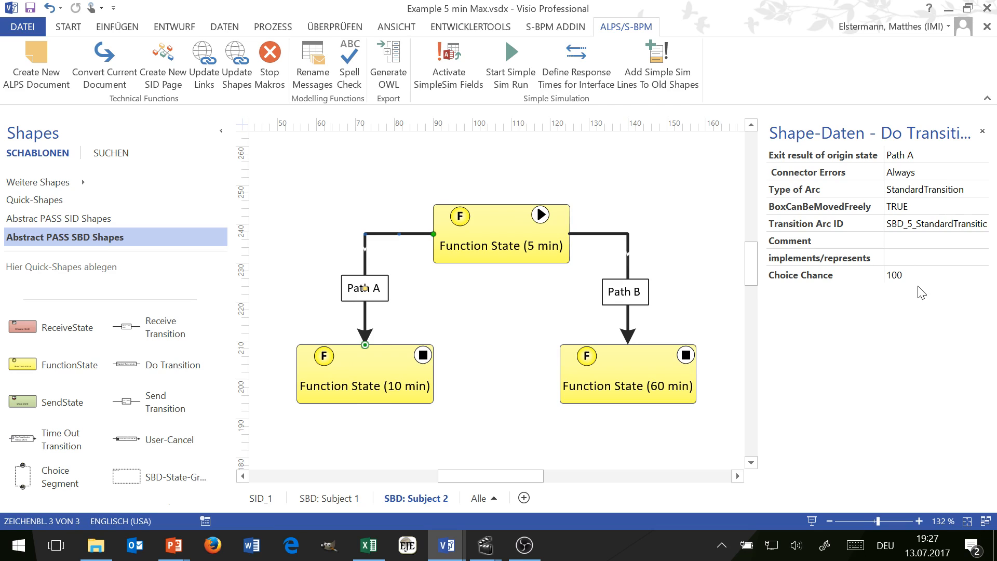
click(377, 373)
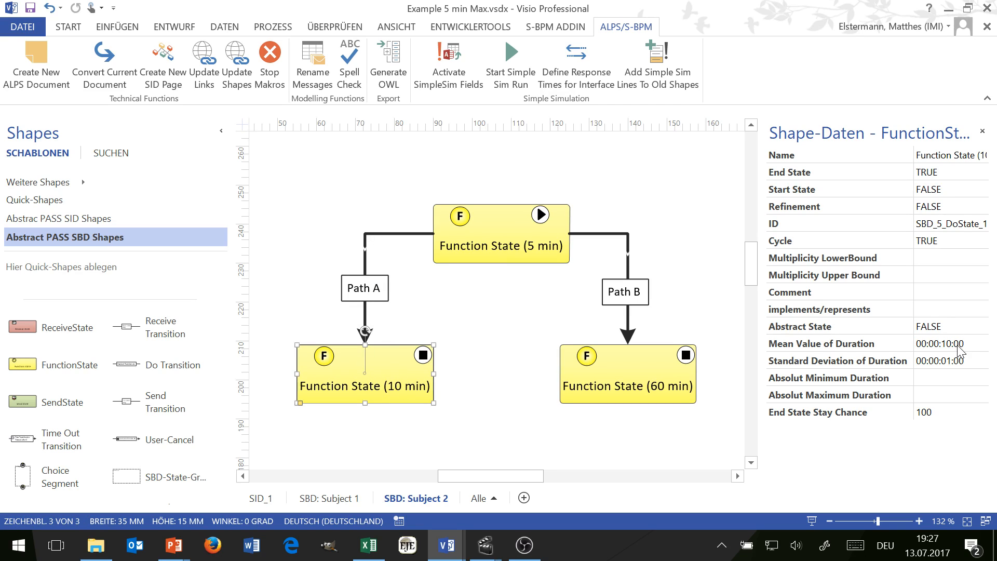
click(589, 234)
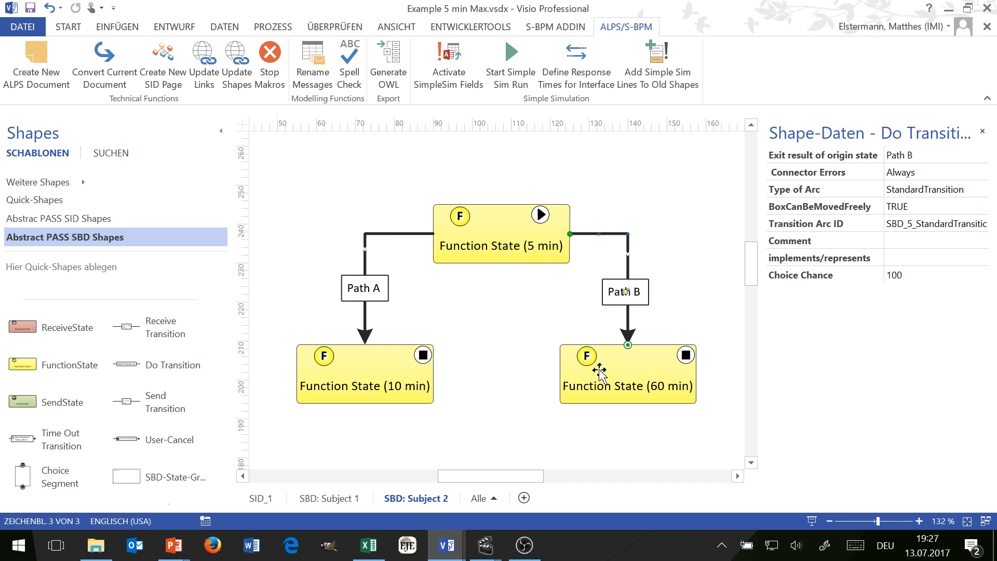
click(635, 377)
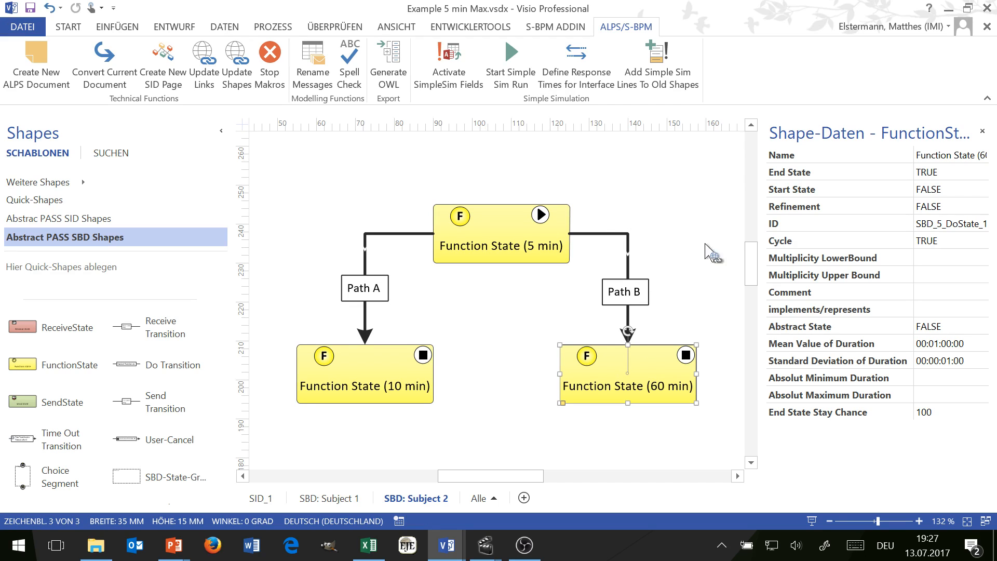
drag(535, 476, 546, 476)
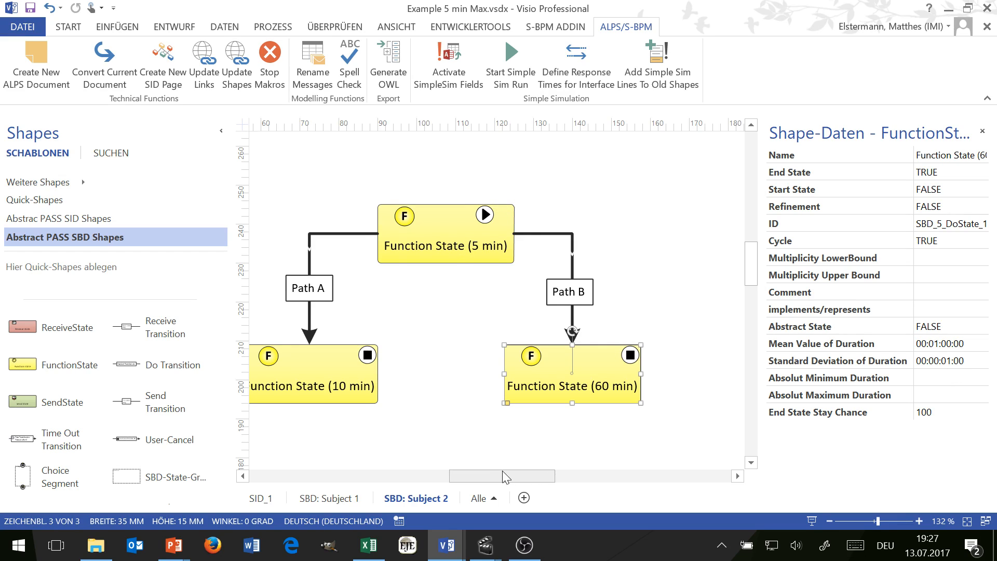
drag(502, 471, 491, 466)
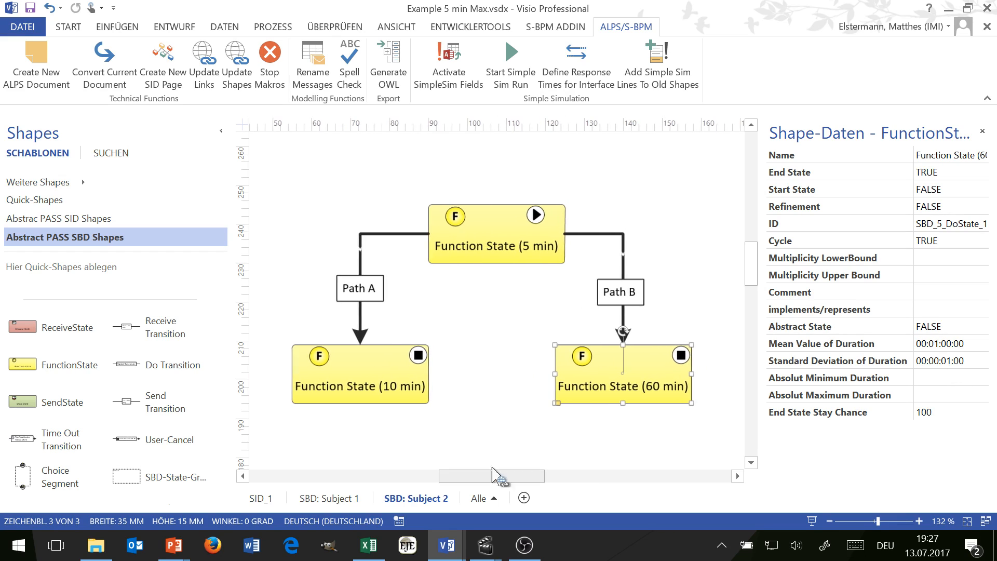
Step: Run the simulation with absolute min/max determination and 3 sigmas, and show the results for Subject 2
click(507, 66)
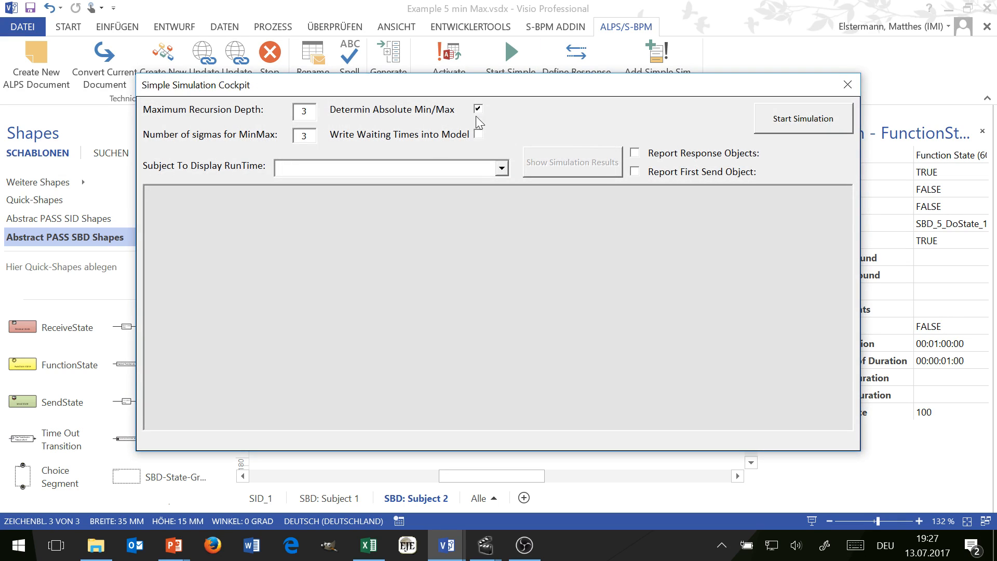
click(821, 121)
click(502, 170)
click(479, 191)
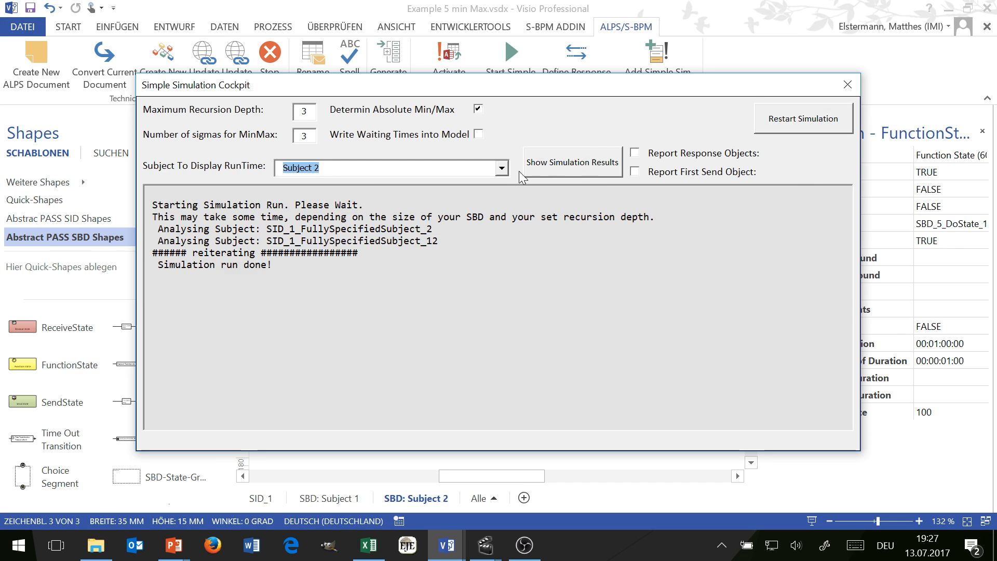
click(585, 164)
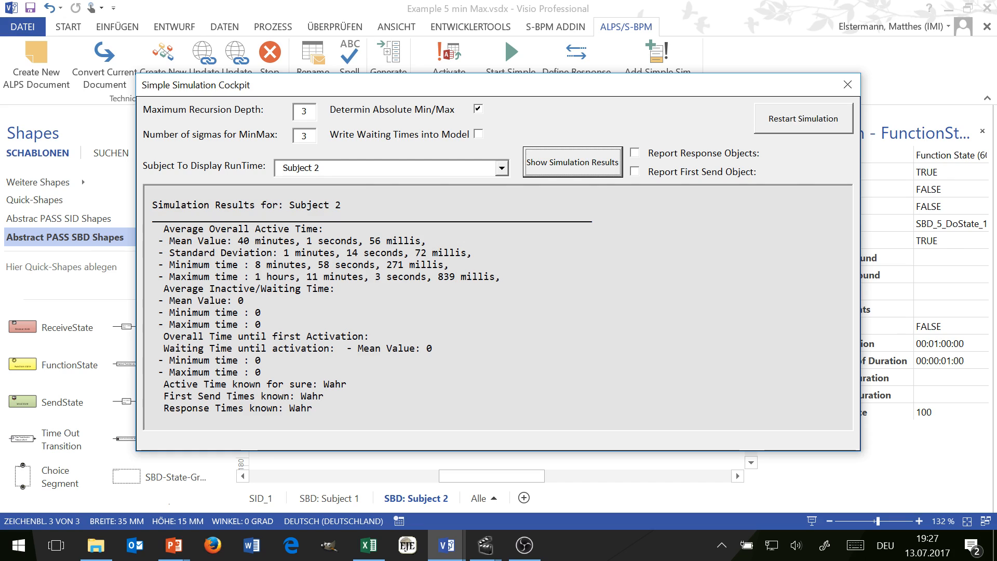
Step: Compare Subject 2's minimum, maximum and mean overall active times with the paths in its behavior diagram
drag(311, 136, 273, 137)
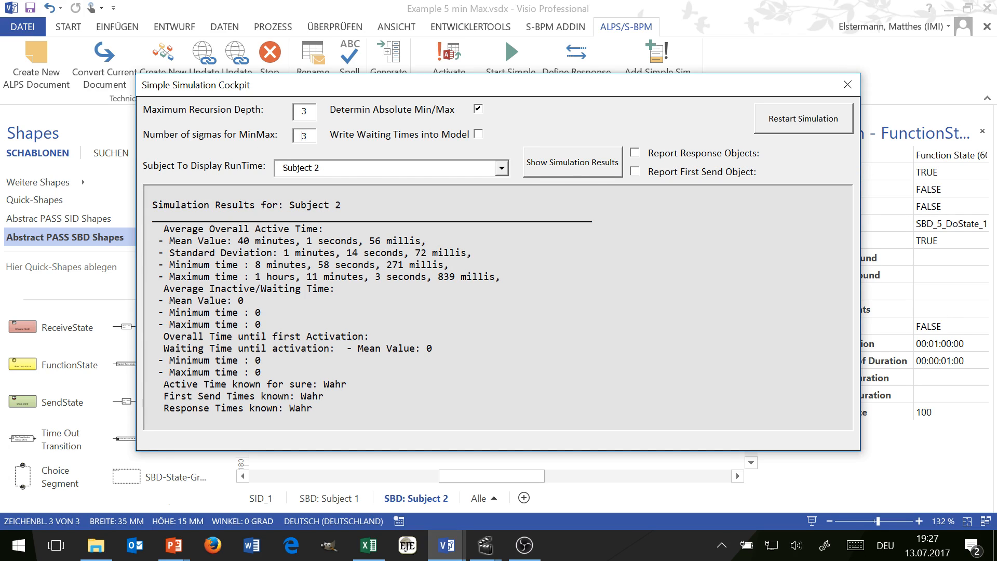
drag(413, 84, 695, 85)
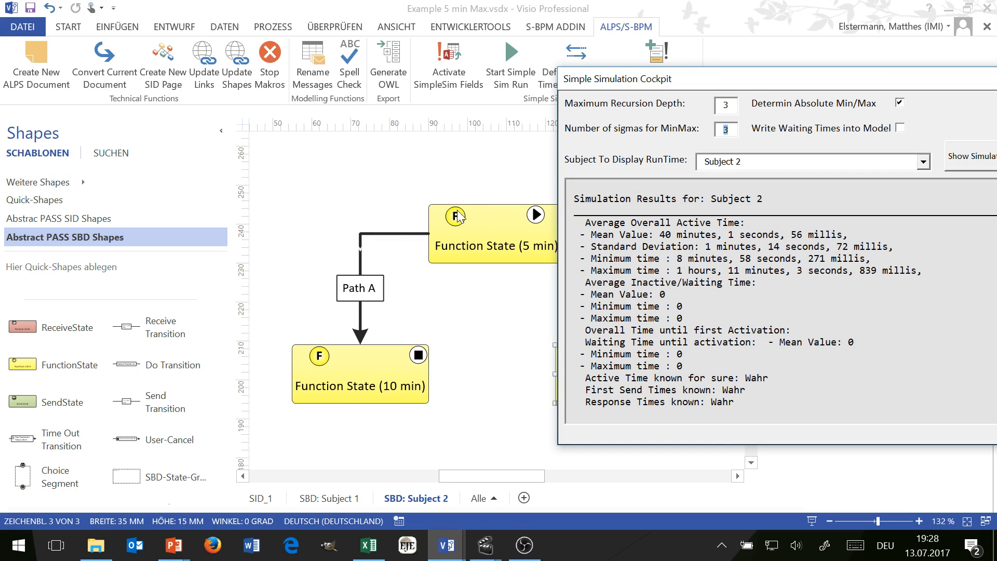
drag(677, 258, 882, 258)
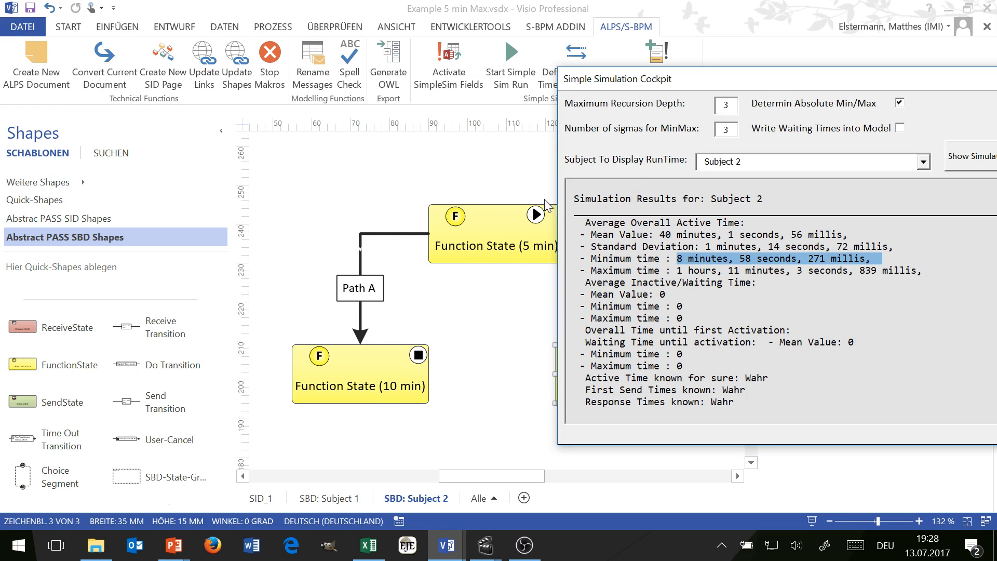
drag(664, 82, 589, 353)
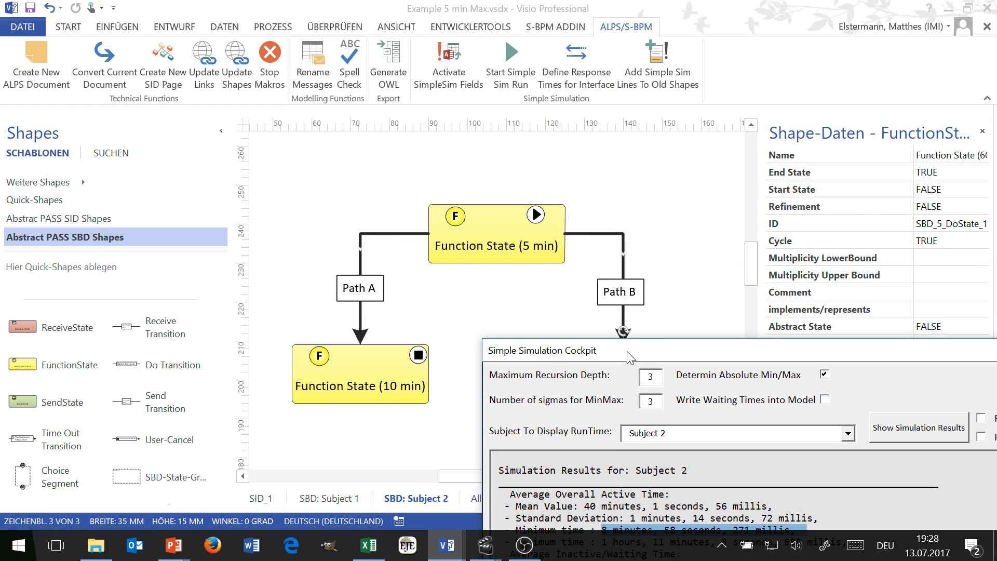
drag(628, 358, 779, 146)
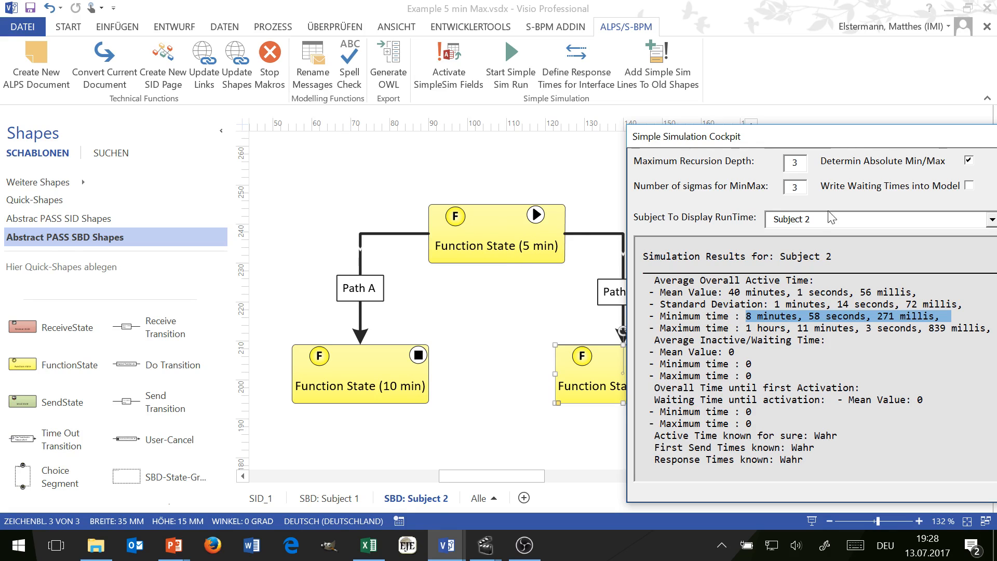
drag(757, 137, 631, 126)
drag(617, 308, 856, 308)
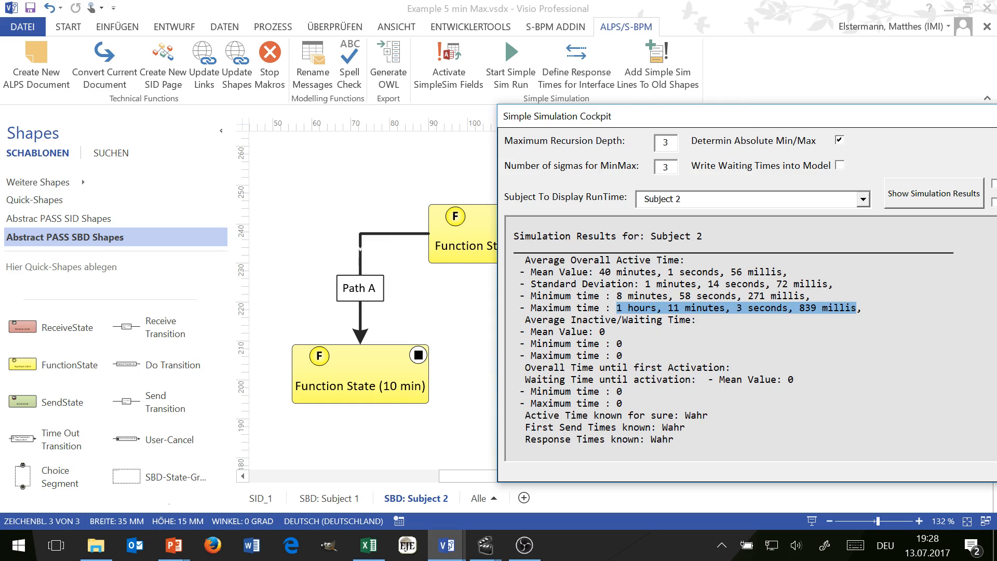
drag(600, 271, 799, 272)
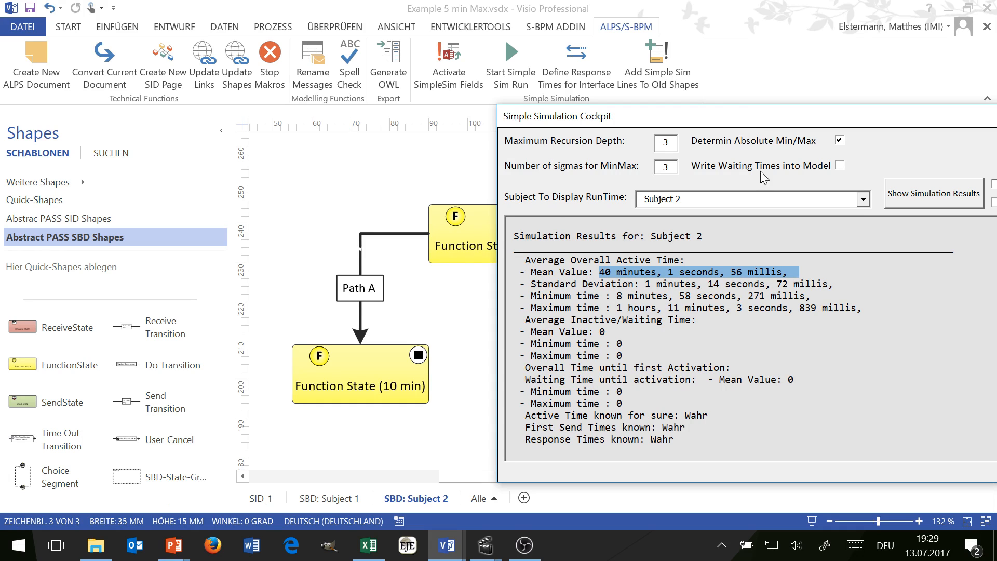
Step: Rerun the simulation with the absolute min/max determination disabled and show Subject 2's results
drag(740, 120, 575, 110)
click(675, 129)
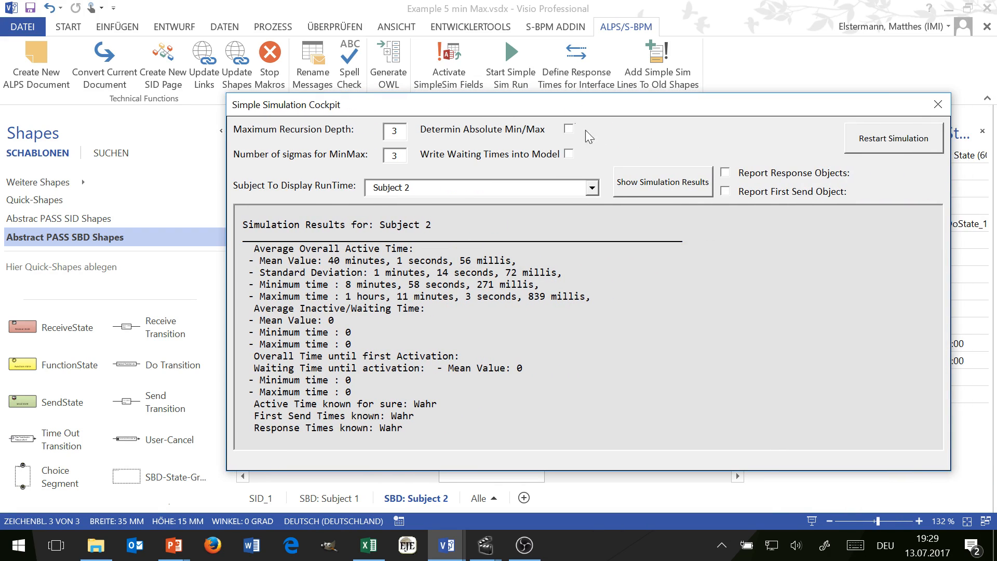
click(883, 137)
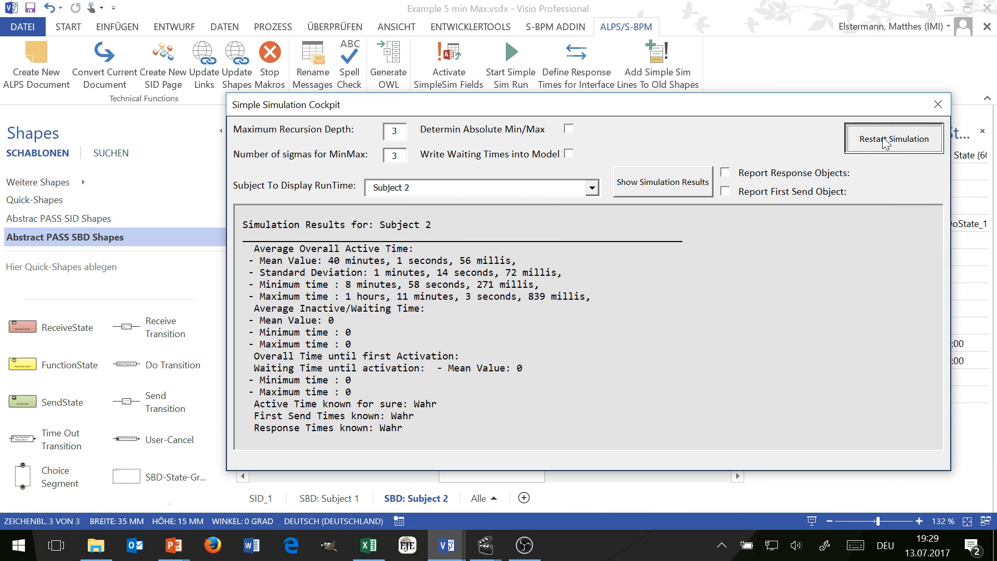
click(663, 190)
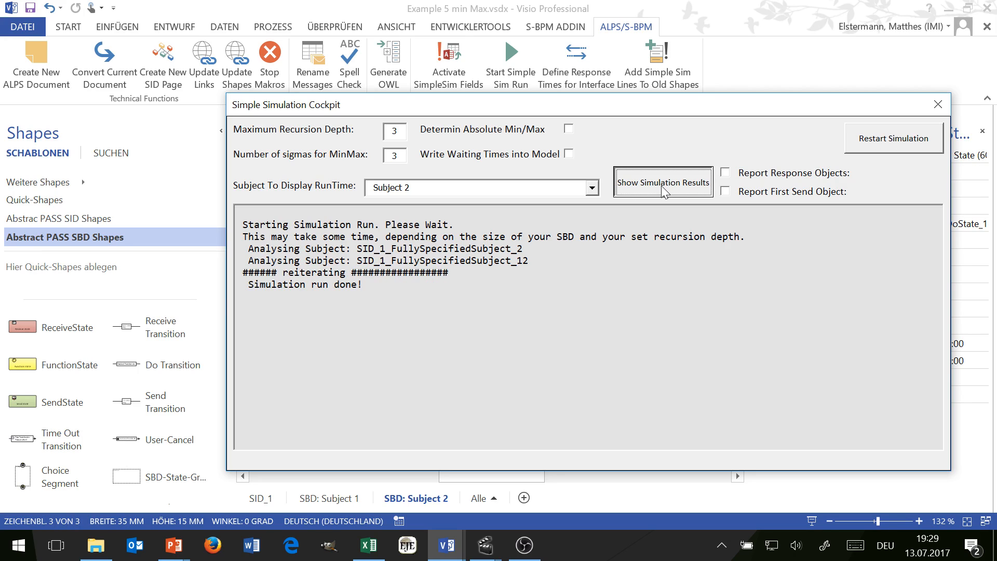
click(664, 190)
Step: Examine Subject 2's mean value, standard deviation and minimum time beside the behavior diagram
drag(328, 260, 528, 260)
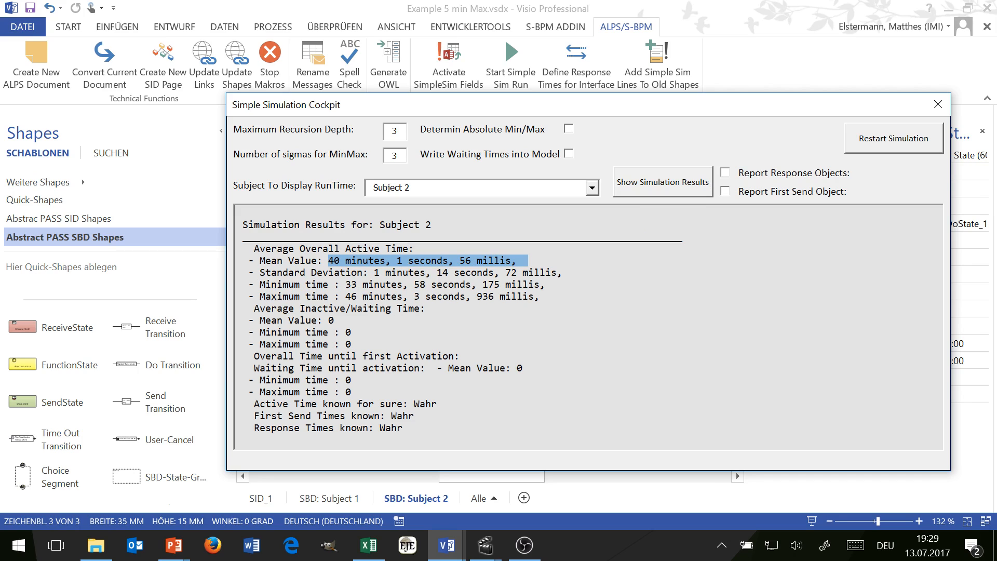
drag(311, 272, 557, 272)
drag(346, 284, 551, 284)
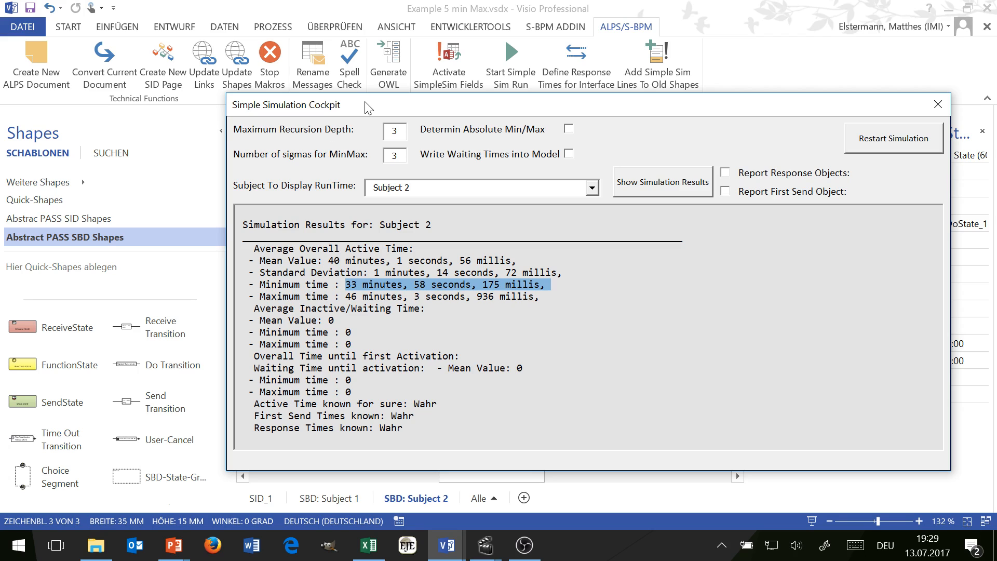
drag(367, 106, 425, 230)
drag(495, 234, 540, 359)
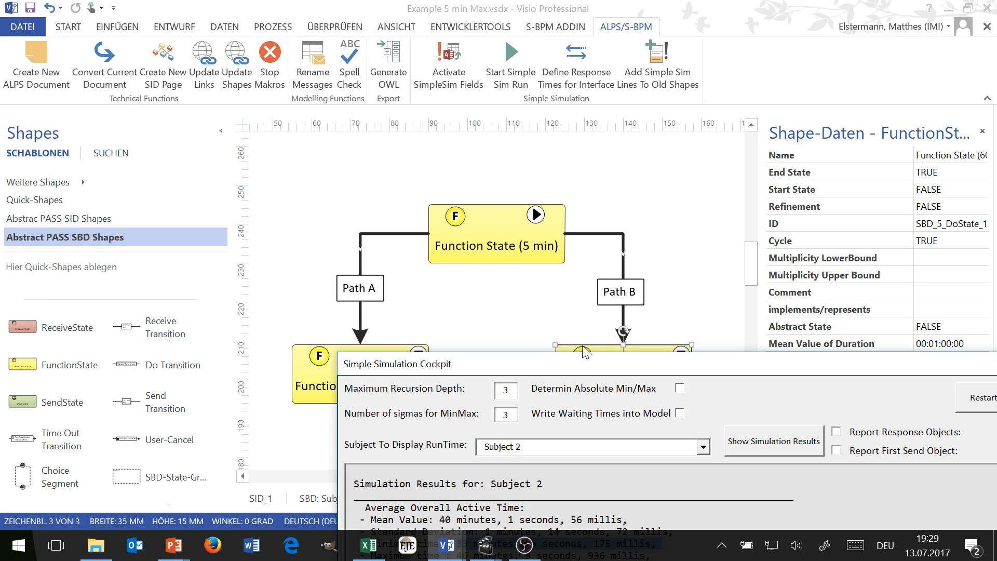
drag(519, 370, 553, 325)
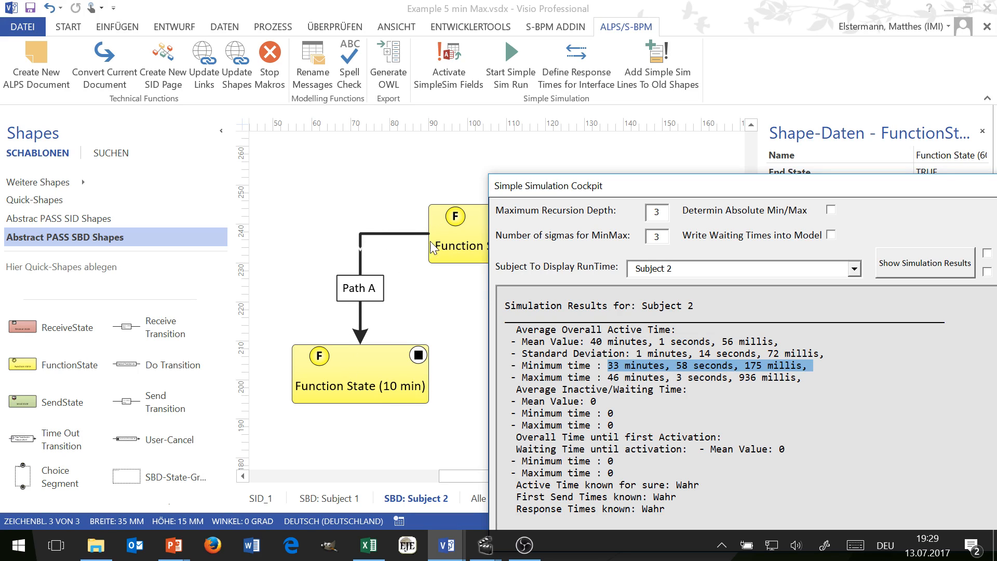
drag(611, 192, 172, 216)
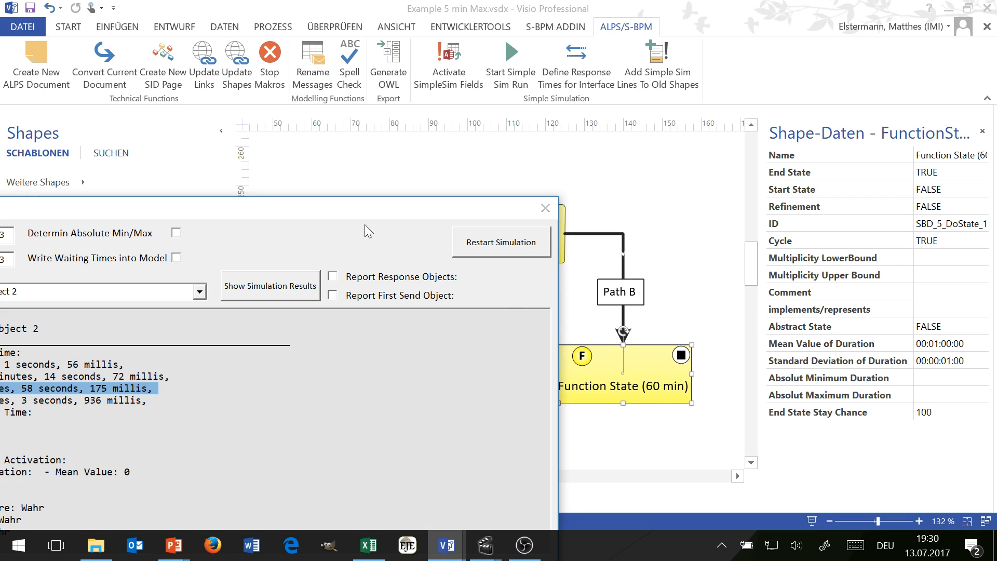
Step: Examine Subject 2's minimum and maximum overall active times and uncover the diagram's two paths for comparison
drag(305, 215, 633, 193)
click(453, 362)
drag(402, 363, 607, 363)
drag(508, 189, 556, 192)
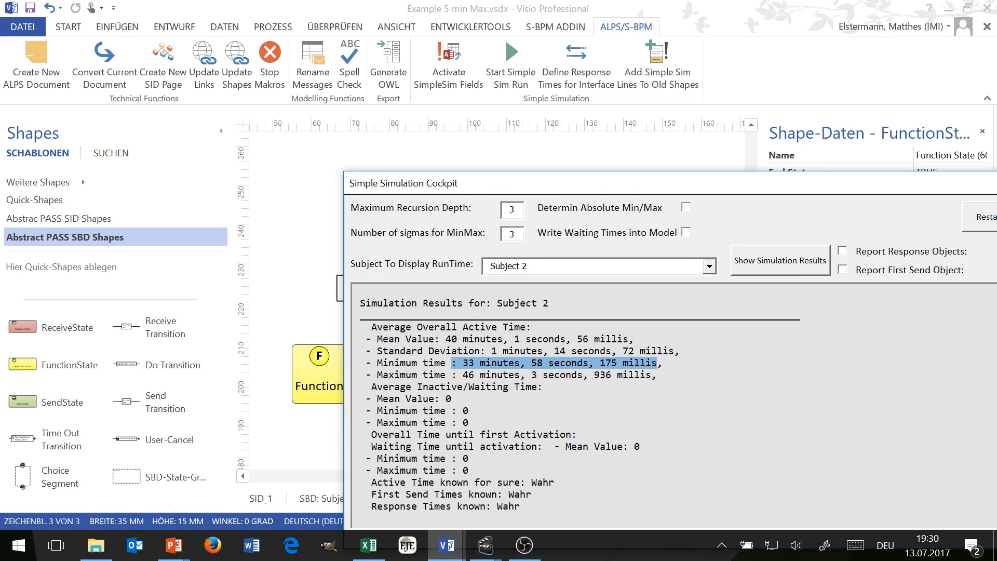
click(455, 363)
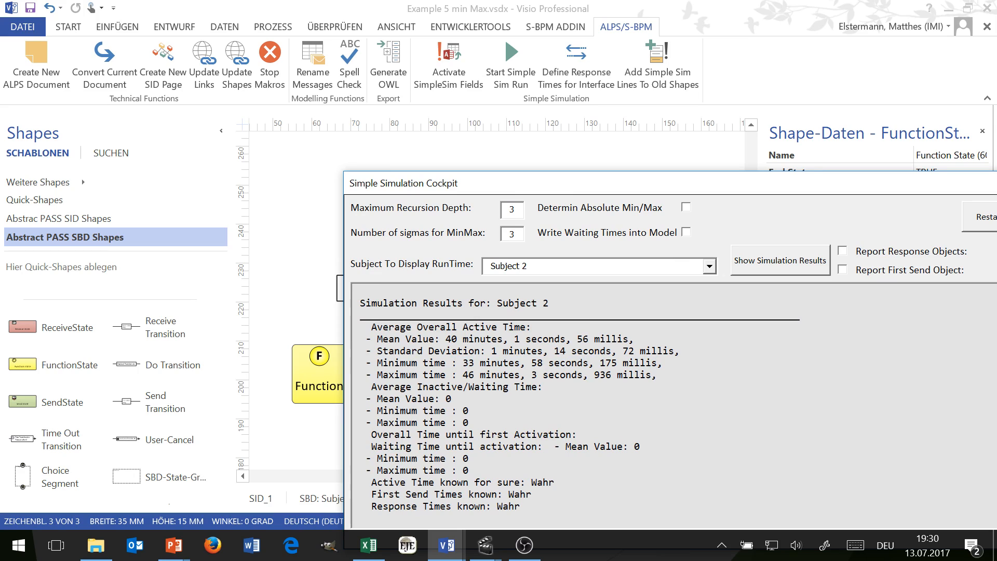
drag(463, 362, 674, 362)
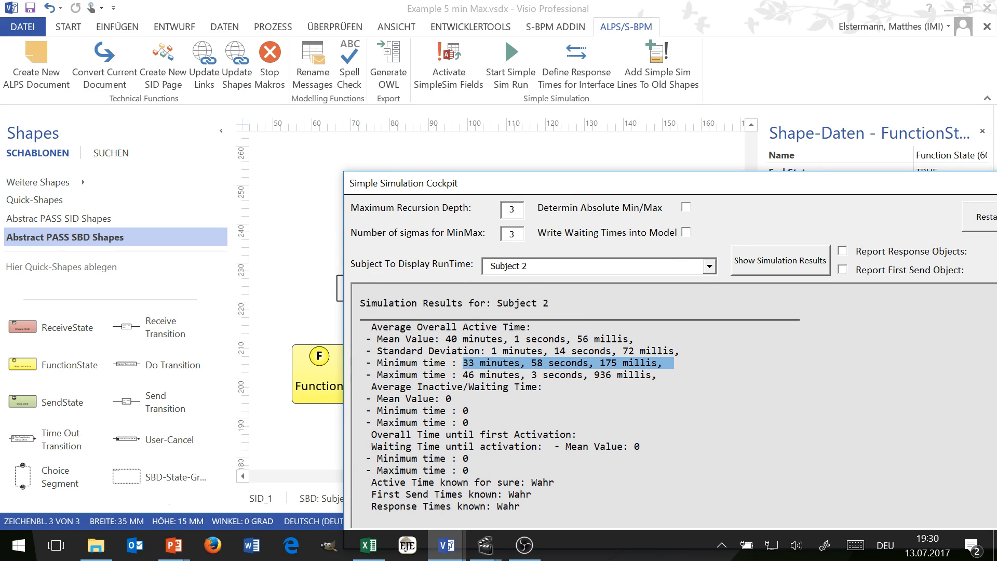
drag(452, 375, 662, 375)
drag(628, 188, 672, 399)
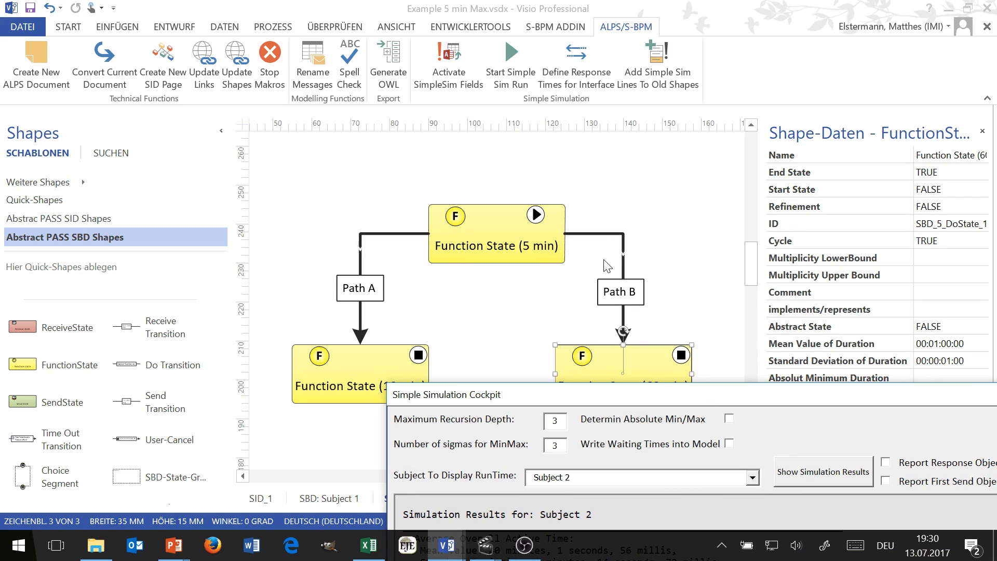
Step: Re-enable the absolute min/max determination and close the simulation cockpit
drag(689, 396, 531, 244)
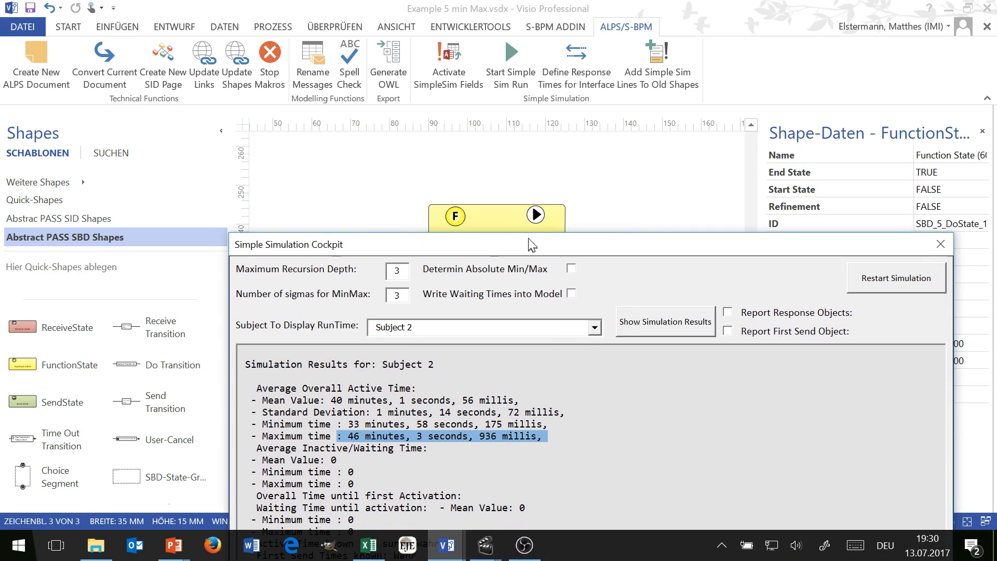
click(571, 267)
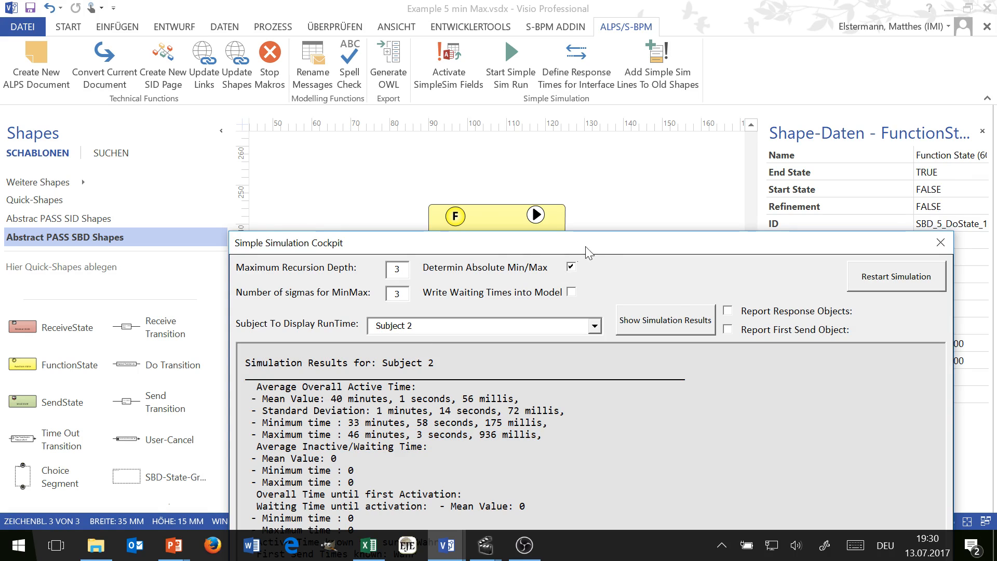
drag(608, 245, 540, 112)
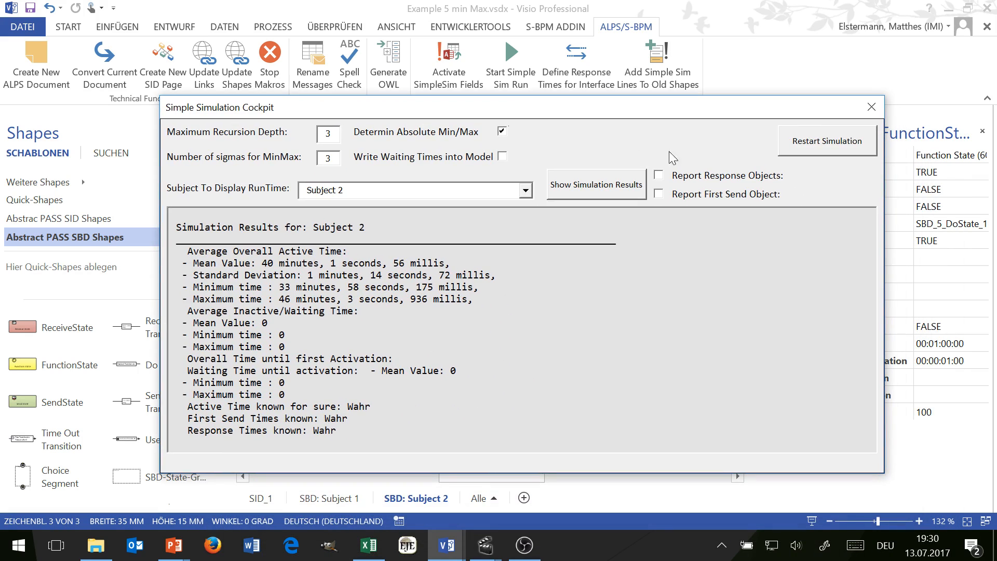
click(876, 104)
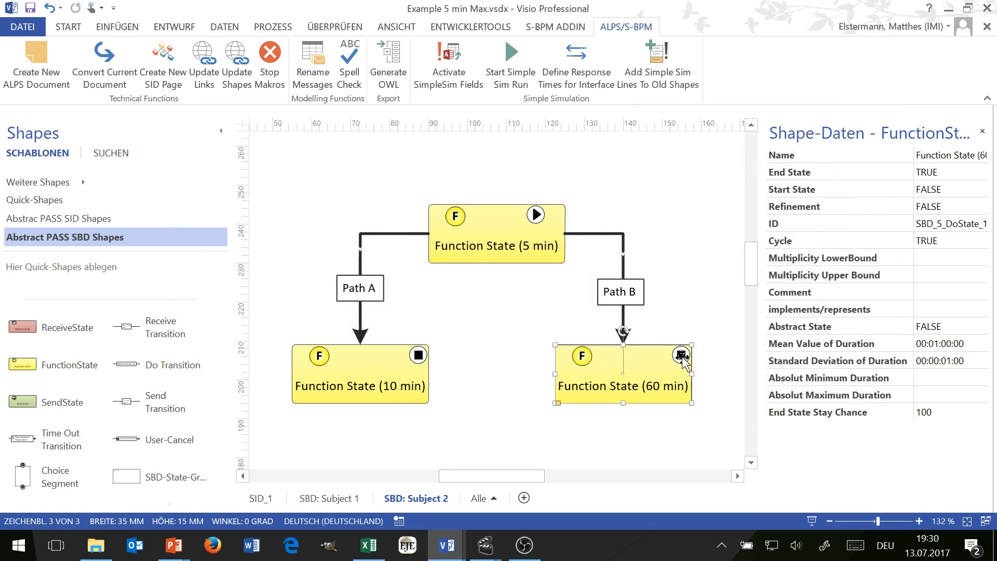
Step: Turn the EndState option of the 60 min function state off and back on to compare its End State Stay Chance property
drag(502, 477, 526, 477)
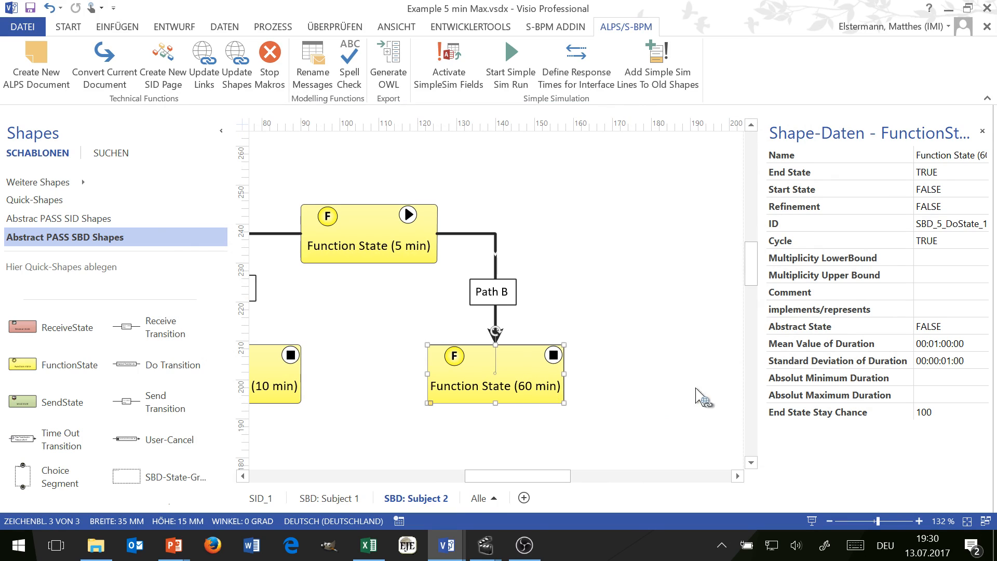
click(824, 416)
right_click(566, 399)
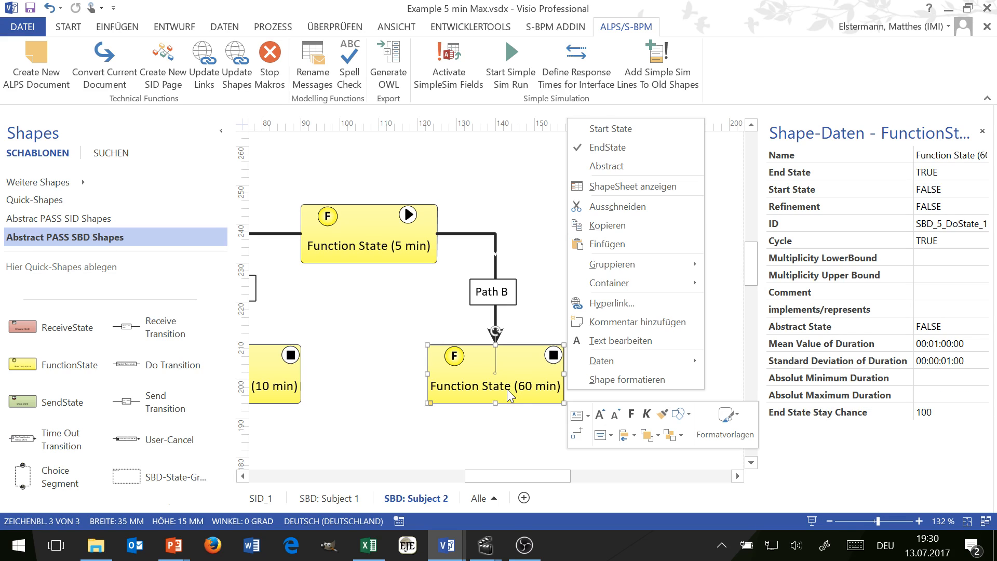
click(608, 147)
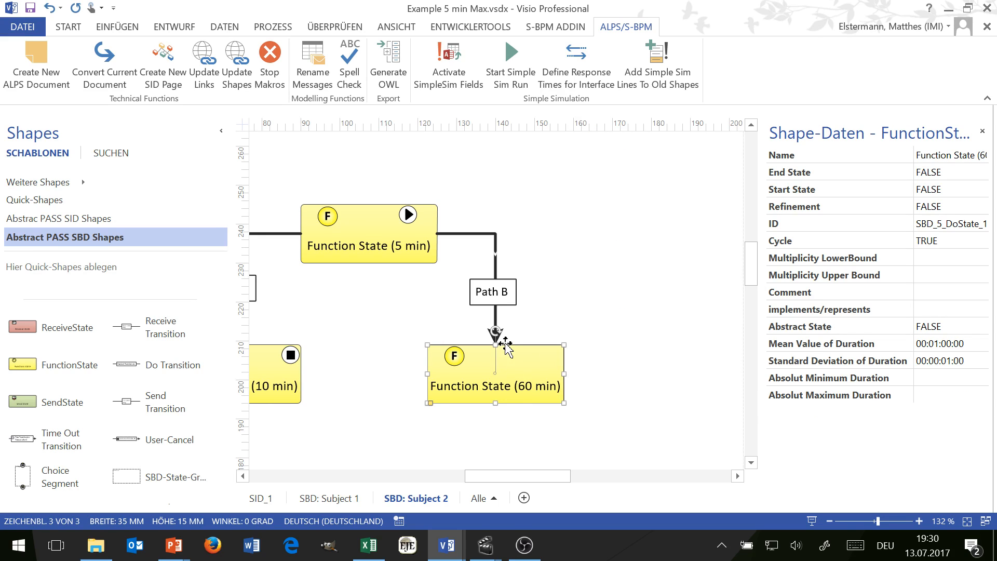
right_click(527, 365)
click(608, 132)
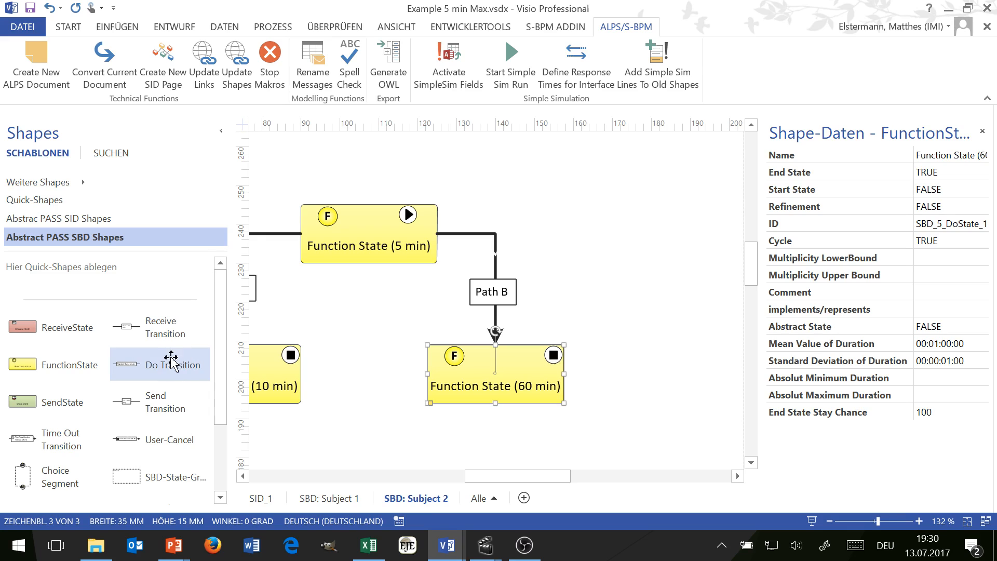
Step: Add a Do Transition from the 60 min function state back to the 5 min start state, routing it around Path B and repositioning its label
drag(155, 366, 653, 374)
drag(555, 474, 571, 474)
drag(672, 374, 295, 205)
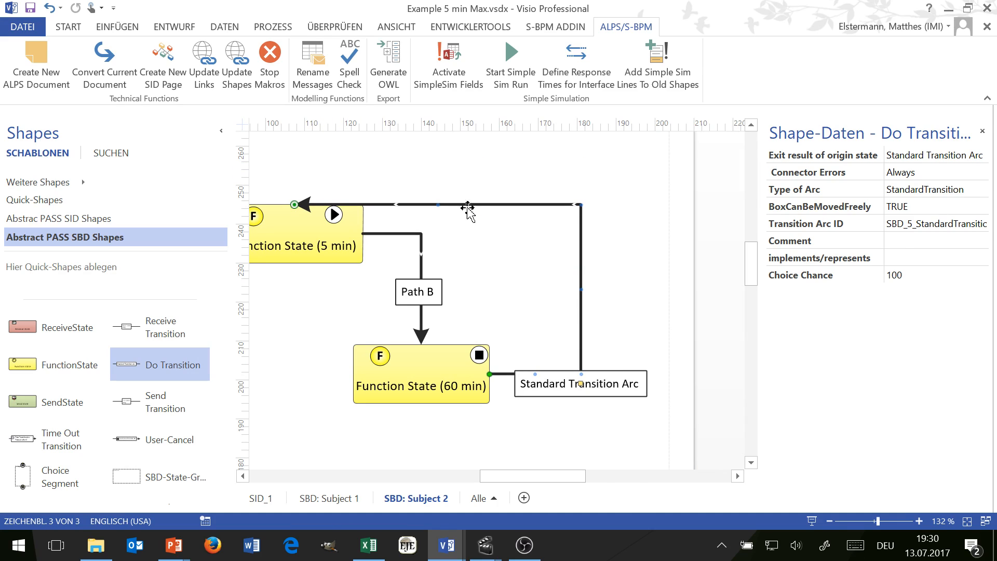
drag(441, 206, 439, 166)
drag(356, 188, 310, 187)
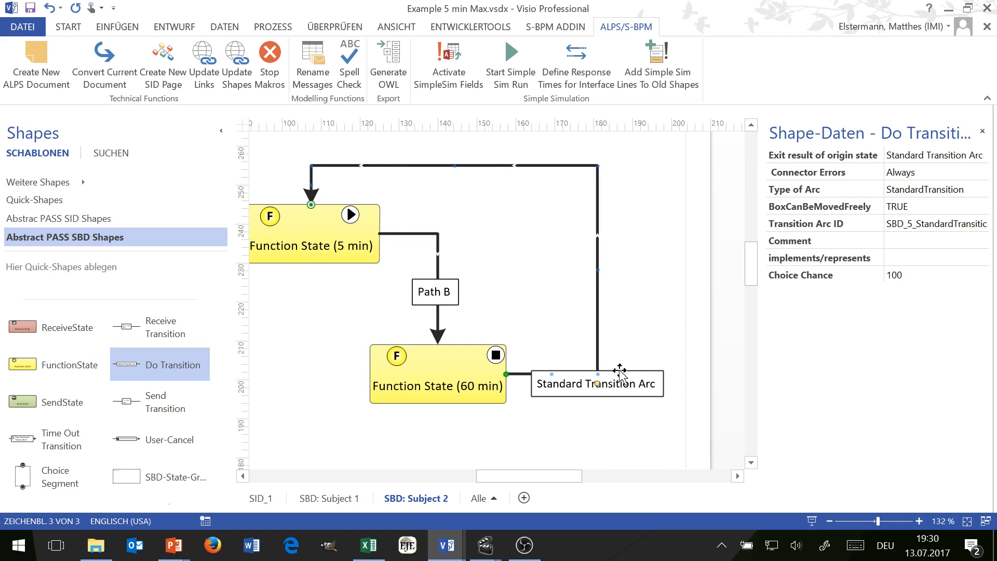
mouse_move(600, 385)
mouse_down()
mouse_move(605, 359)
mouse_move(606, 367)
mouse_up()
Step: Compare the 60 min end state's stay chance with the choice chance of its outgoing standard transition
click(464, 378)
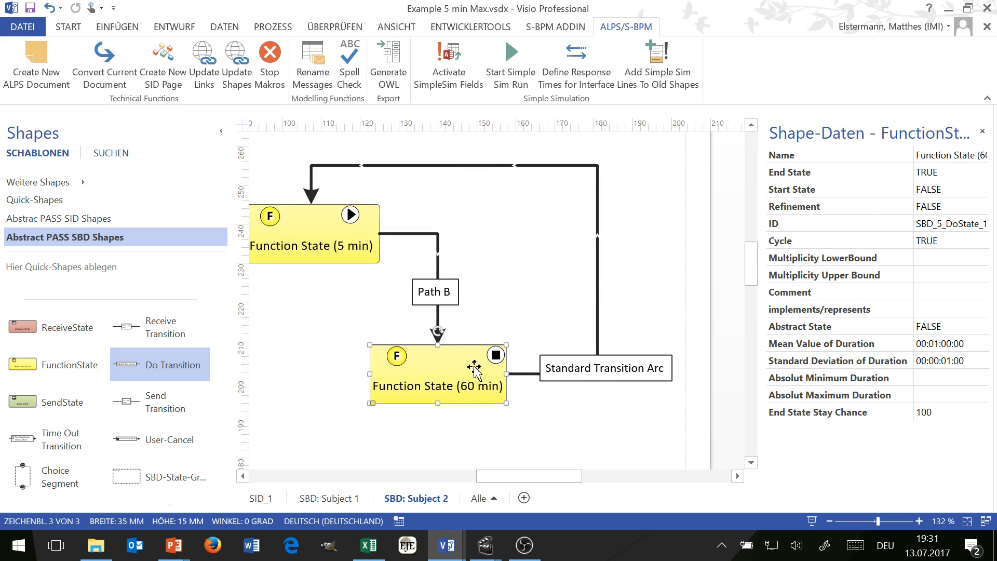
click(514, 373)
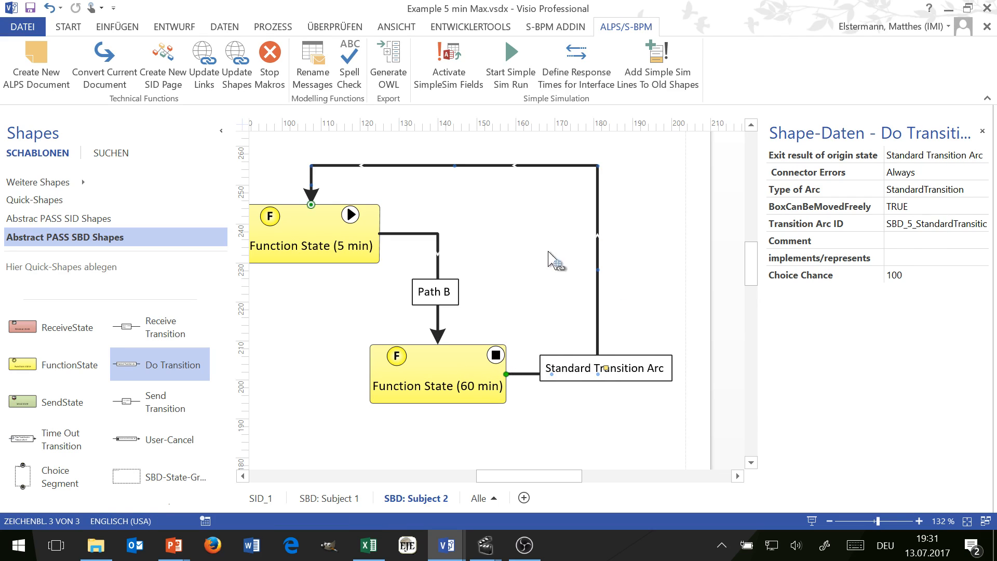
click(459, 376)
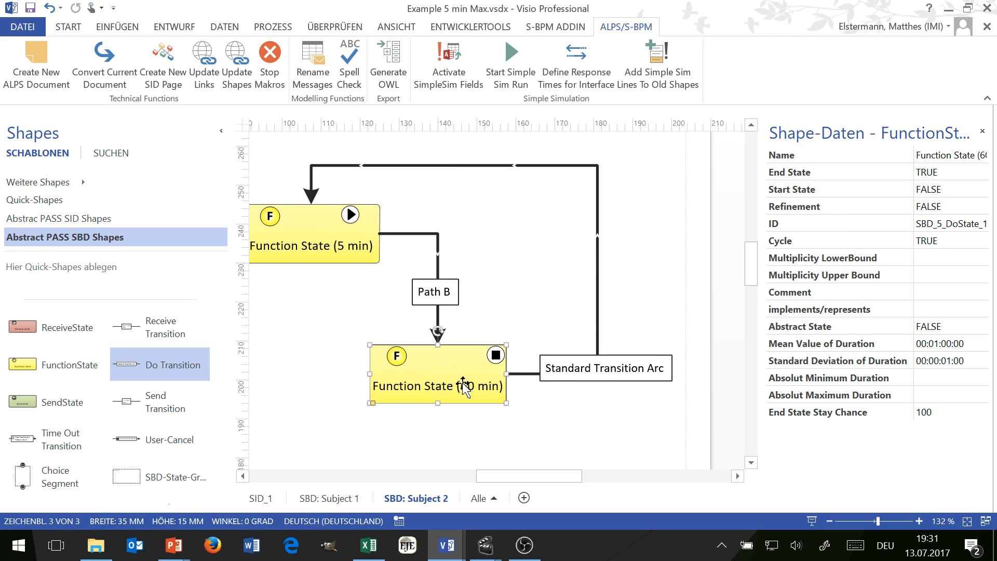